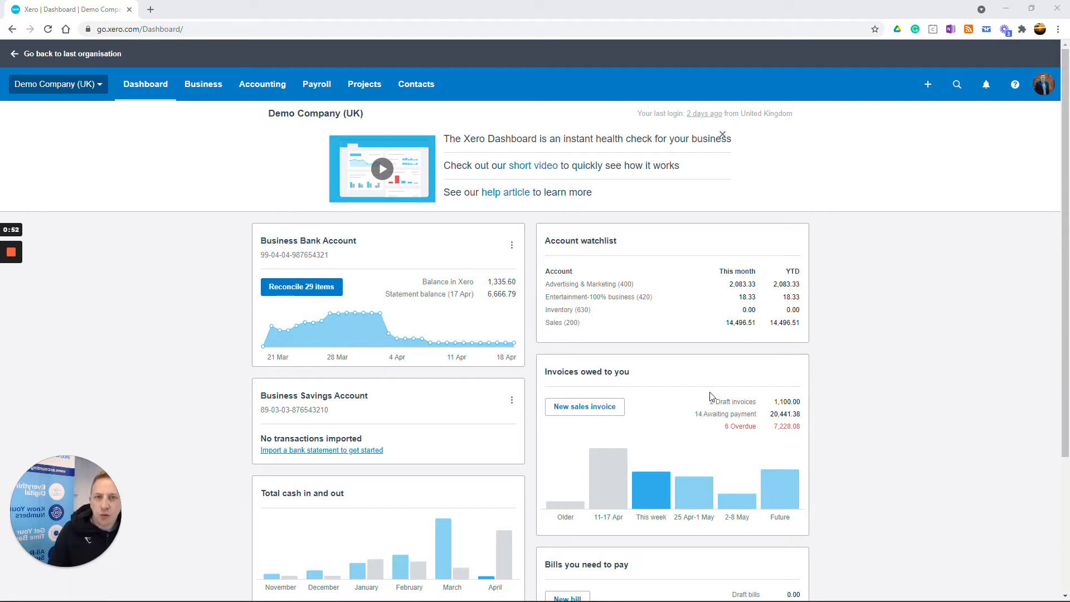
Examine the dashboard's bank accounts, total cash in and out, account watchlist, invoices owed and bills to pay.
{"action": "scroll", "coordinate": [708, 380], "scroll_direction": "down", "scroll_amount": 2}
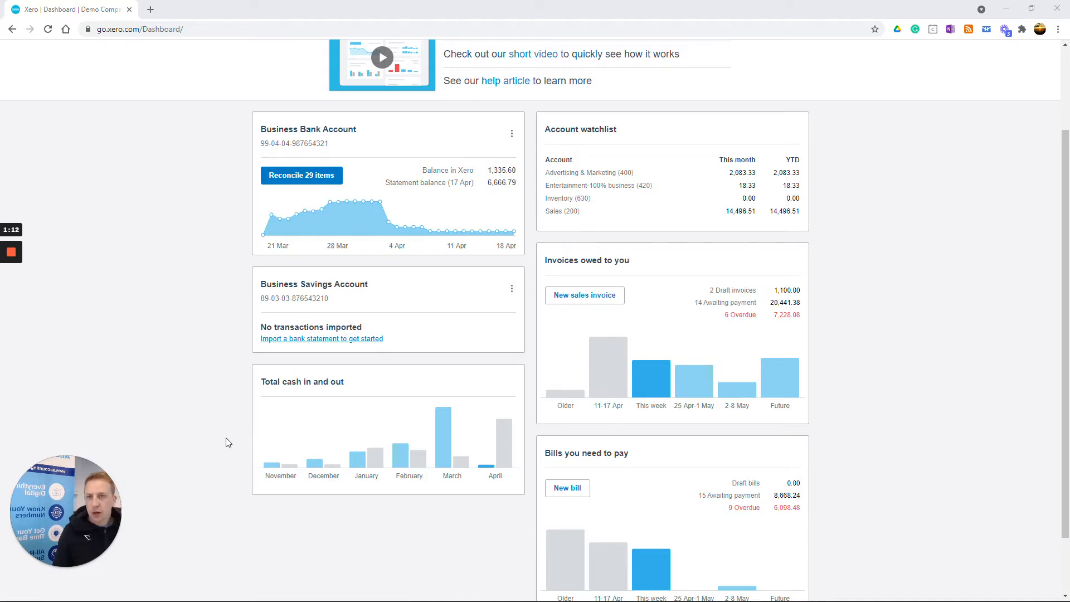
{"action": "scroll", "coordinate": [265, 438], "scroll_direction": "down", "scroll_amount": 1}
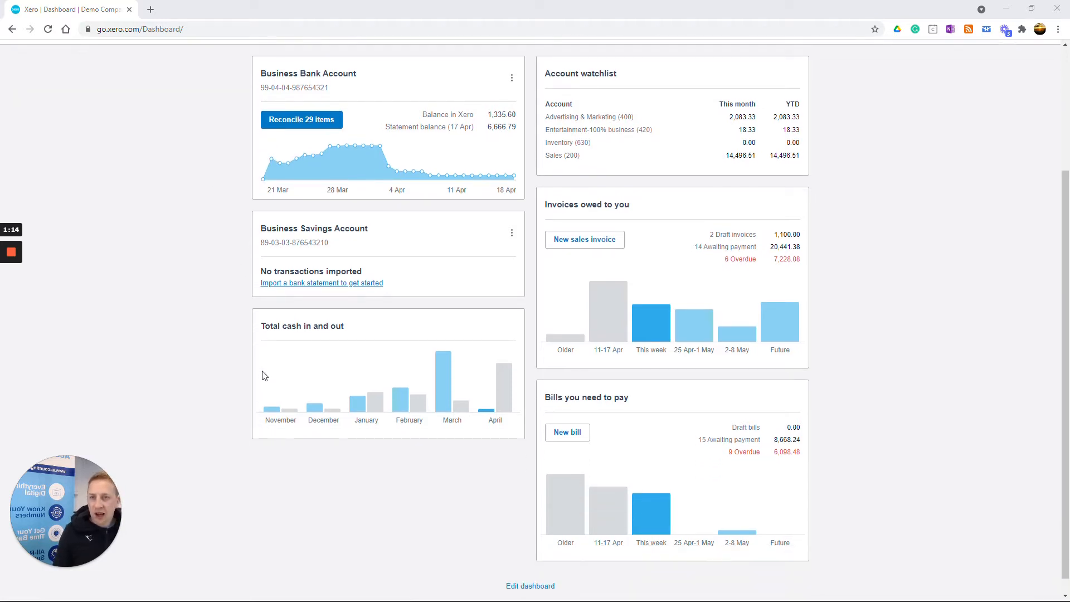
{"action": "mouse_move", "coordinate": [282, 415]}
{"action": "mouse_move", "coordinate": [321, 414]}
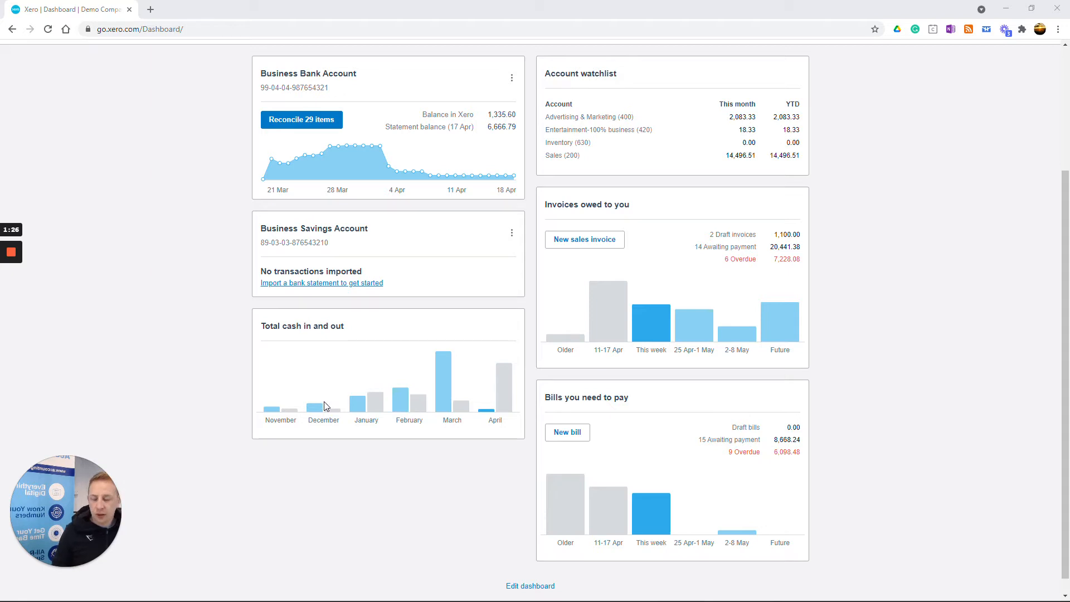
{"action": "scroll", "coordinate": [328, 391], "scroll_direction": "up", "scroll_amount": 2}
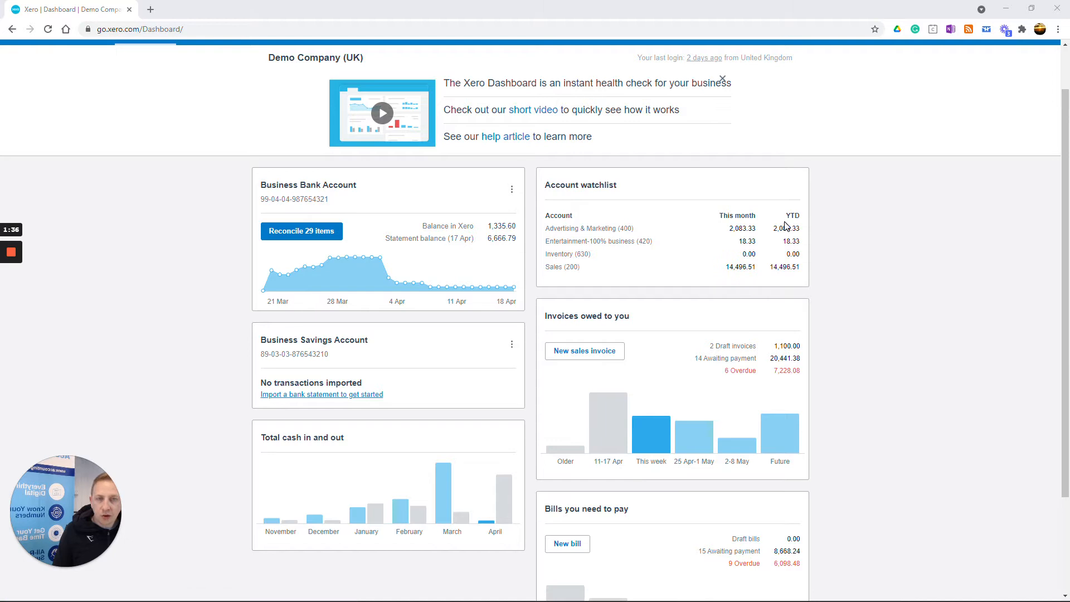
{"action": "scroll", "coordinate": [815, 352], "scroll_direction": "down", "scroll_amount": 2}
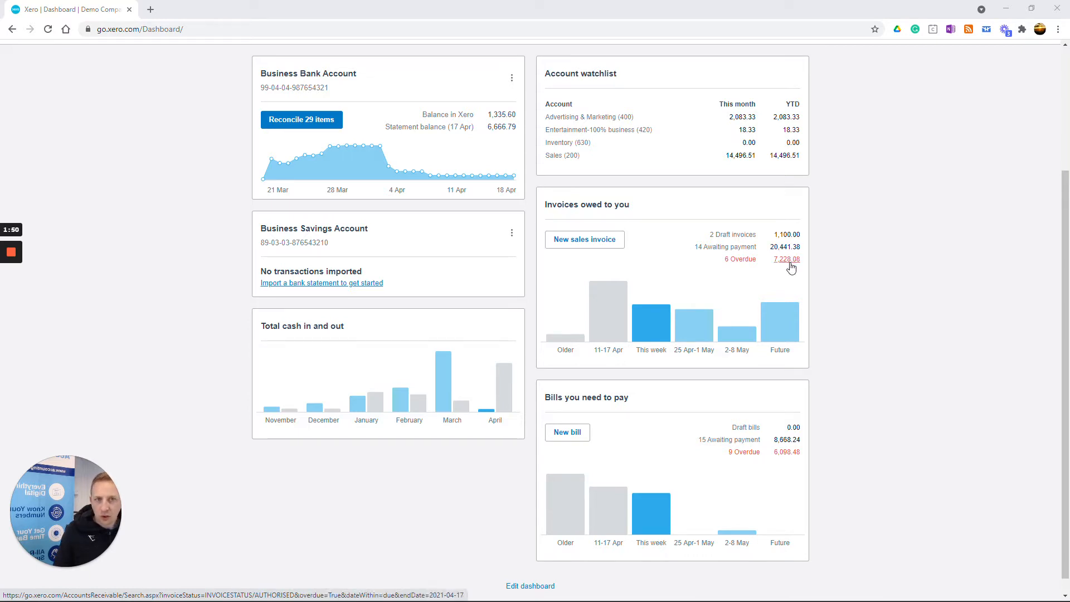
{"action": "mouse_move", "coordinate": [618, 323]}
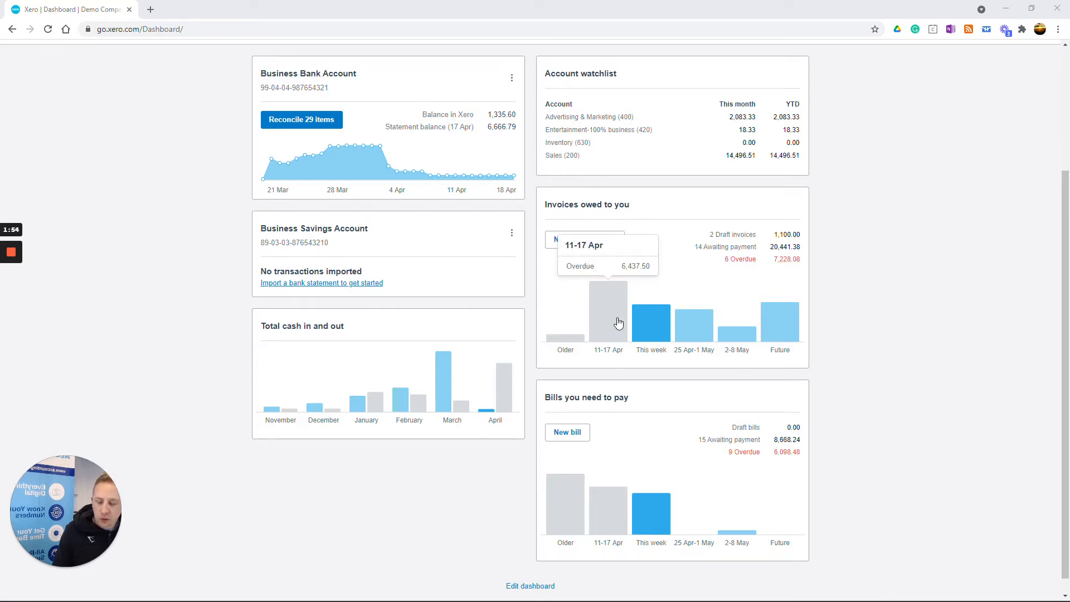
{"action": "mouse_move", "coordinate": [749, 335]}
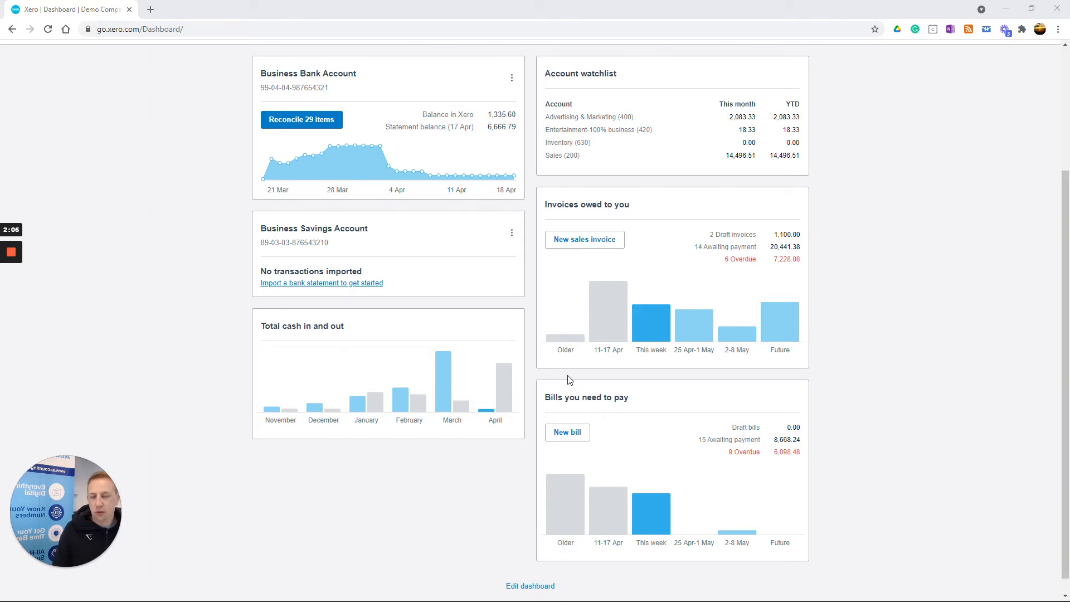
{"action": "scroll", "coordinate": [588, 399], "scroll_direction": "up", "scroll_amount": 3}
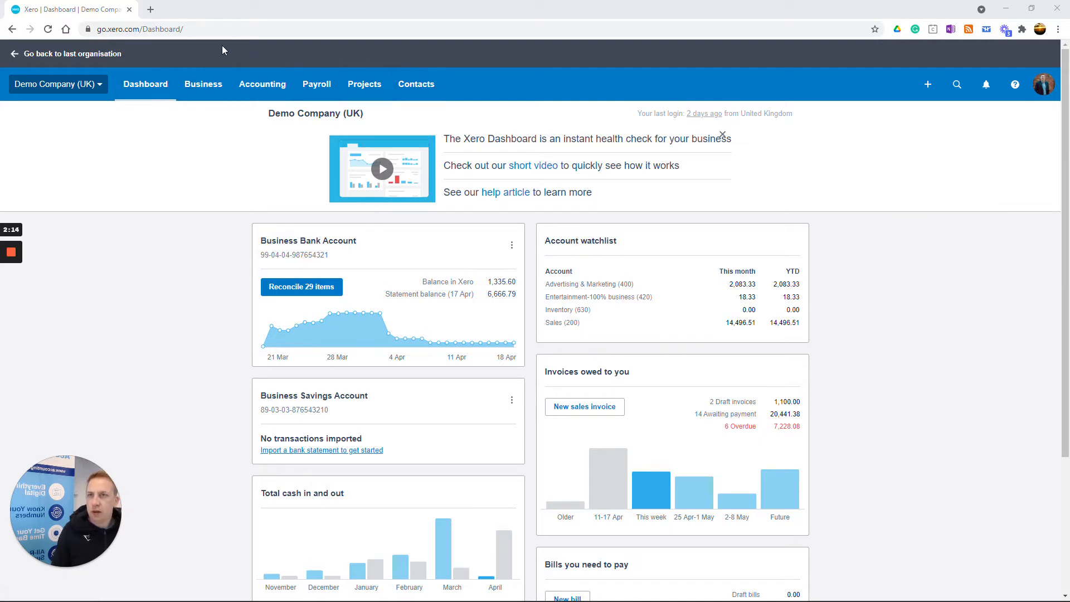
Open the sales invoices list, look through all invoices, and show only the paid ones.
{"action": "left_click", "coordinate": [203, 91]}
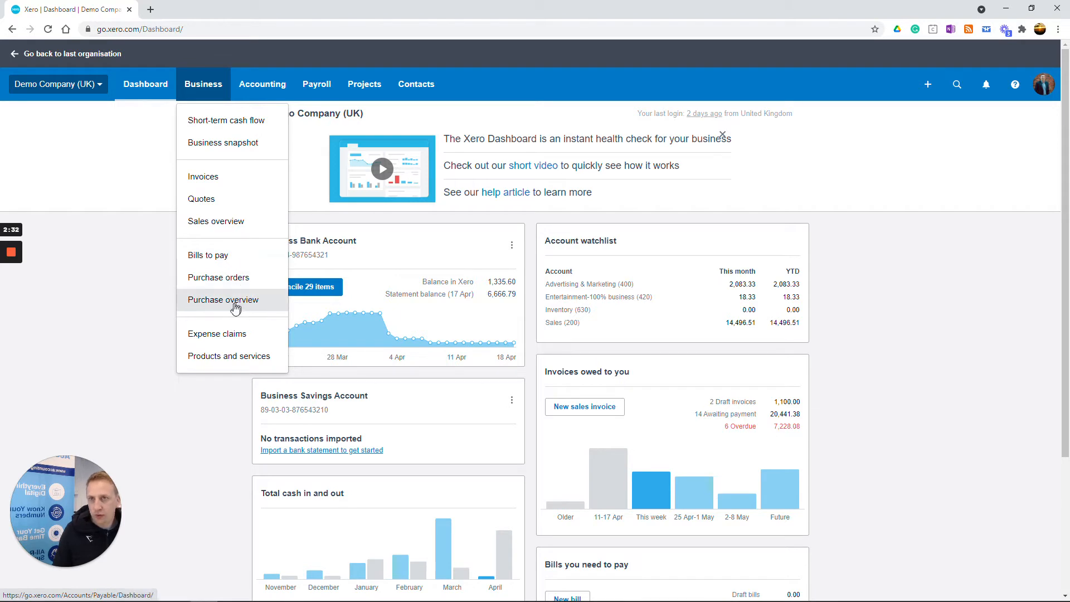
{"action": "left_click", "coordinate": [198, 178]}
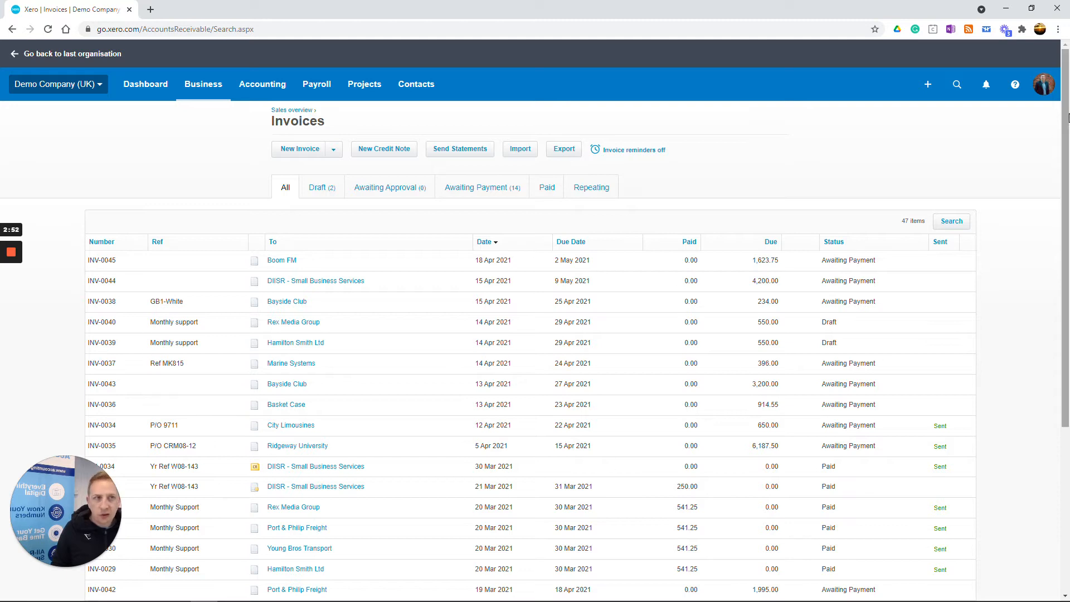
{"action": "scroll", "coordinate": [1052, 344], "scroll_direction": "down", "scroll_amount": 4}
{"action": "scroll", "coordinate": [1051, 313], "scroll_direction": "up", "scroll_amount": 5}
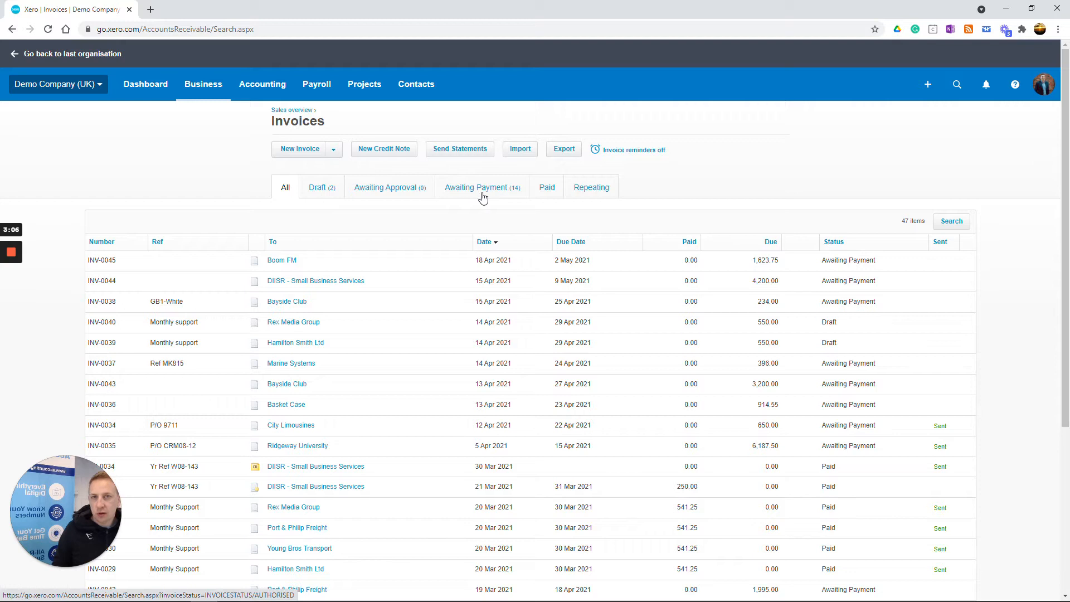
{"action": "left_click", "coordinate": [544, 189]}
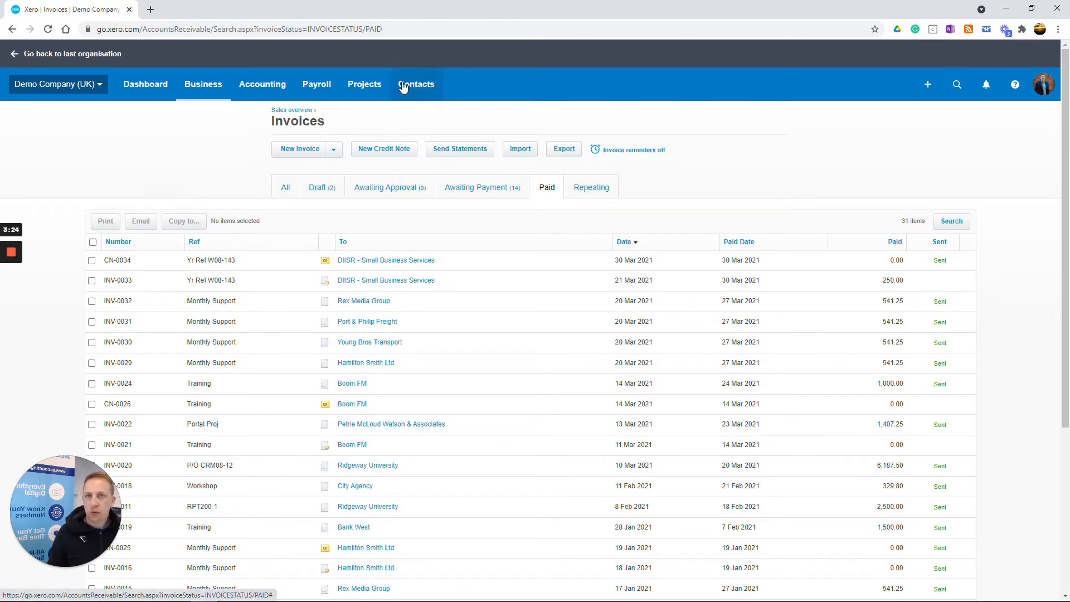
Create a new sales invoice addressed to the contact ABC Furniture.
{"action": "left_click", "coordinate": [334, 149]}
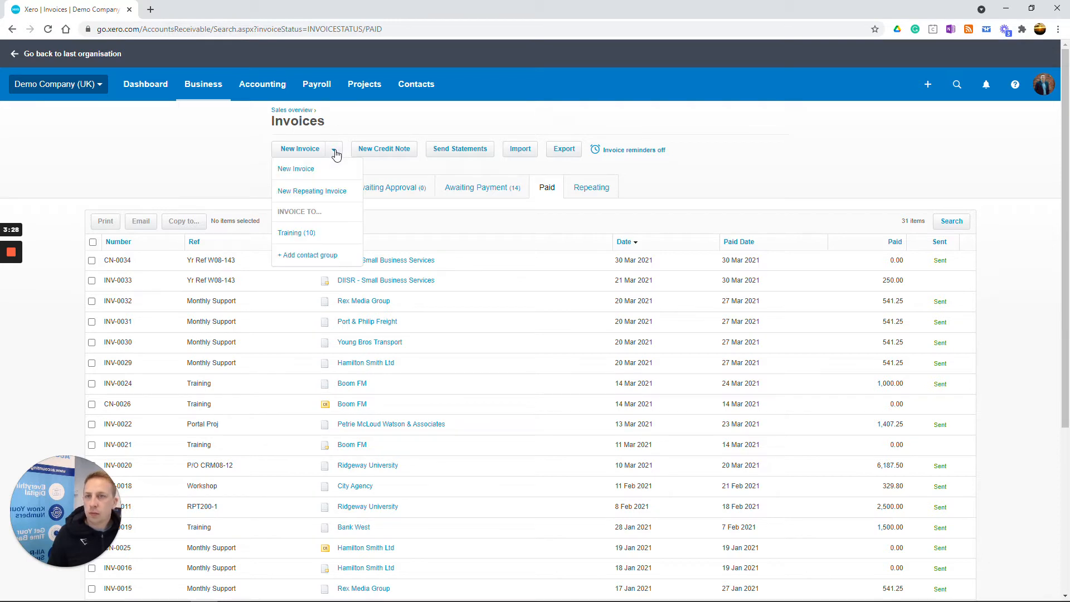
{"action": "left_click", "coordinate": [295, 152]}
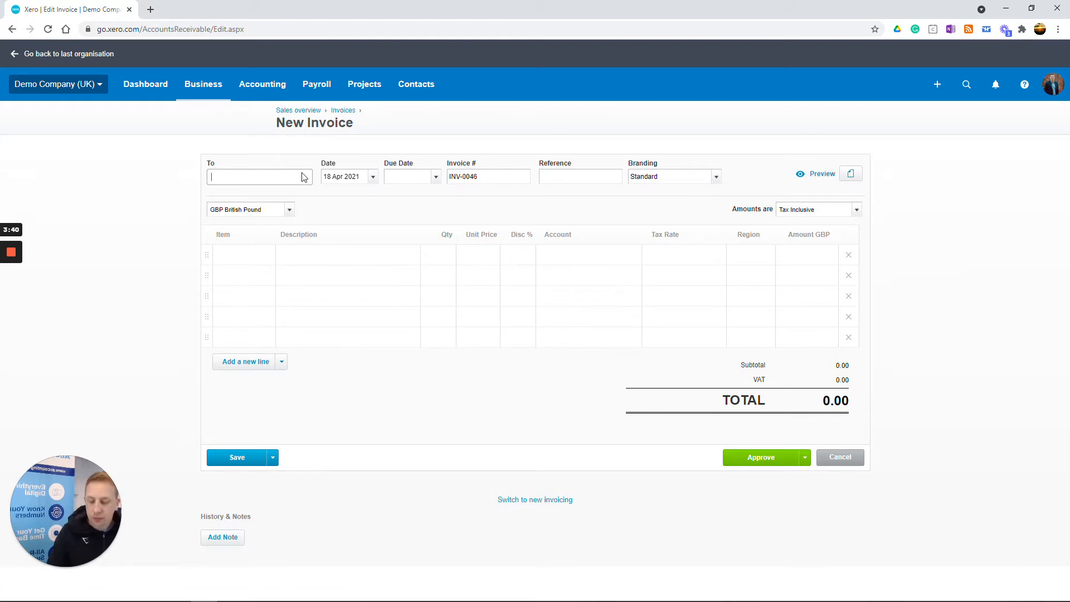
{"action": "type", "text": "a"}
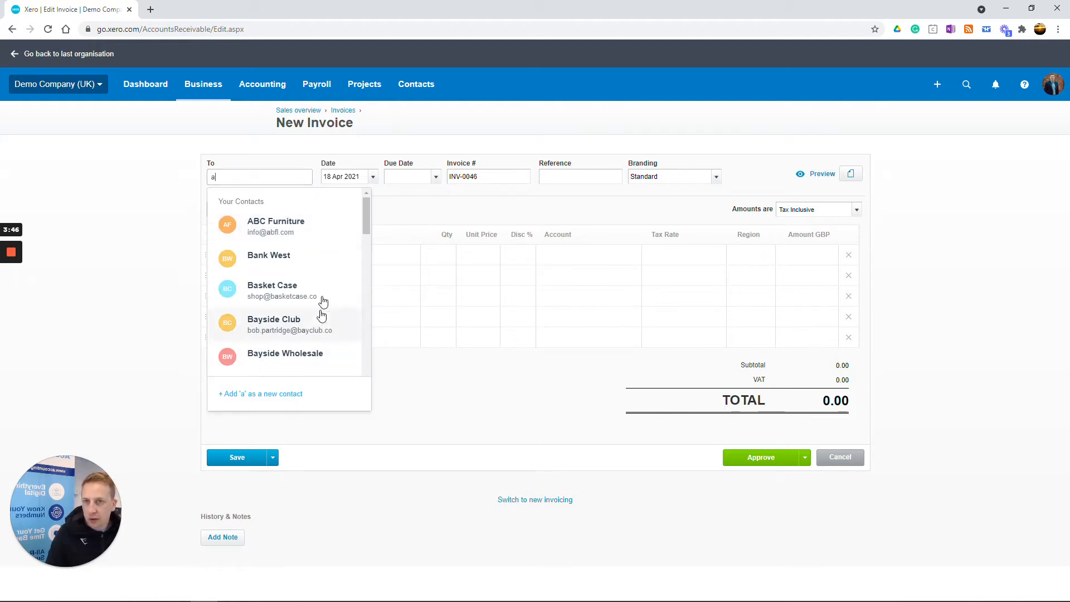
{"action": "left_click", "coordinate": [281, 227]}
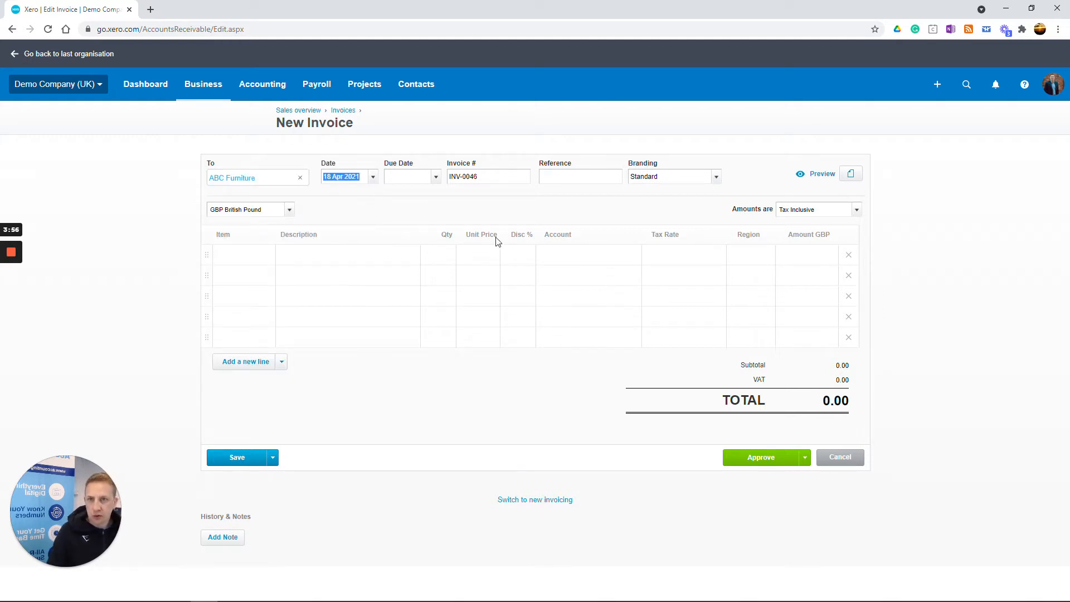
Set the invoice's due date 30 days ahead, to 18 May 2021.
{"action": "key", "text": "Tab"}
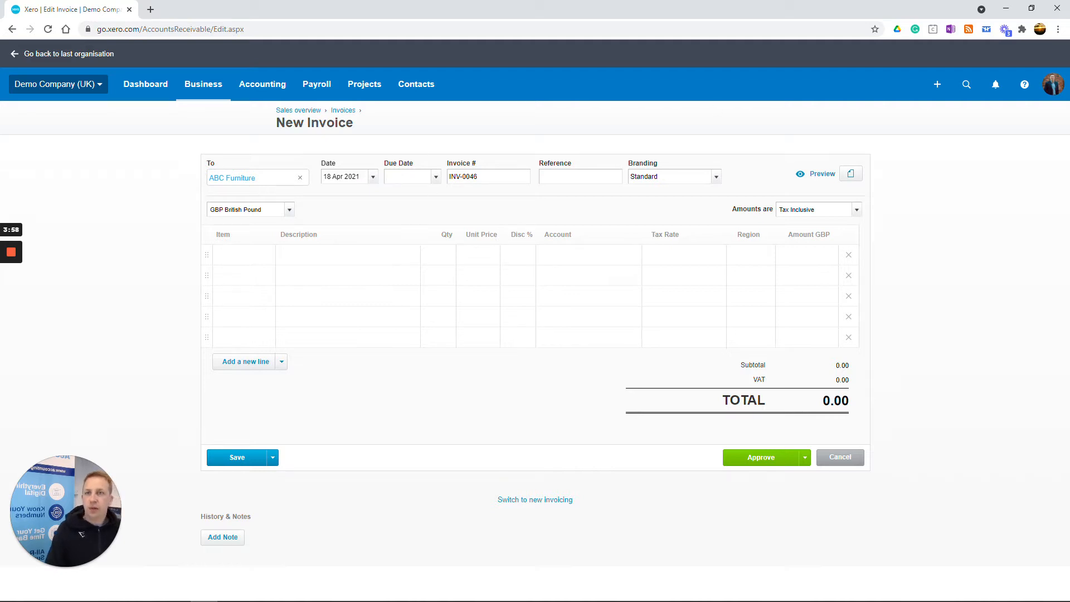
{"action": "type", "text": "+30"}
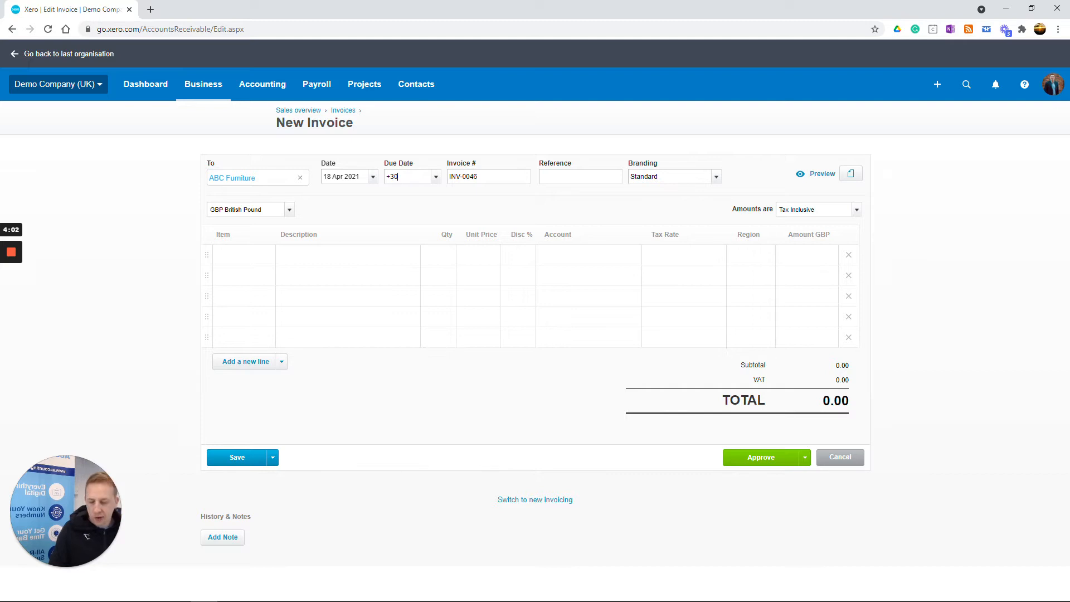
{"action": "key", "text": "Tab"}
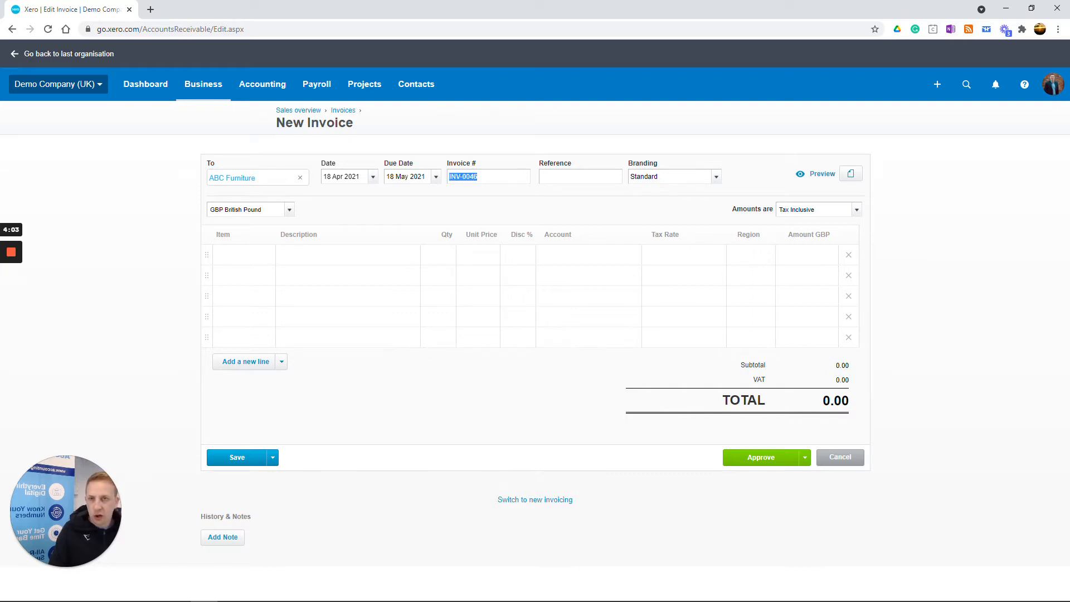
{"action": "left_click", "coordinate": [435, 177]}
{"action": "left_click", "coordinate": [496, 138]}
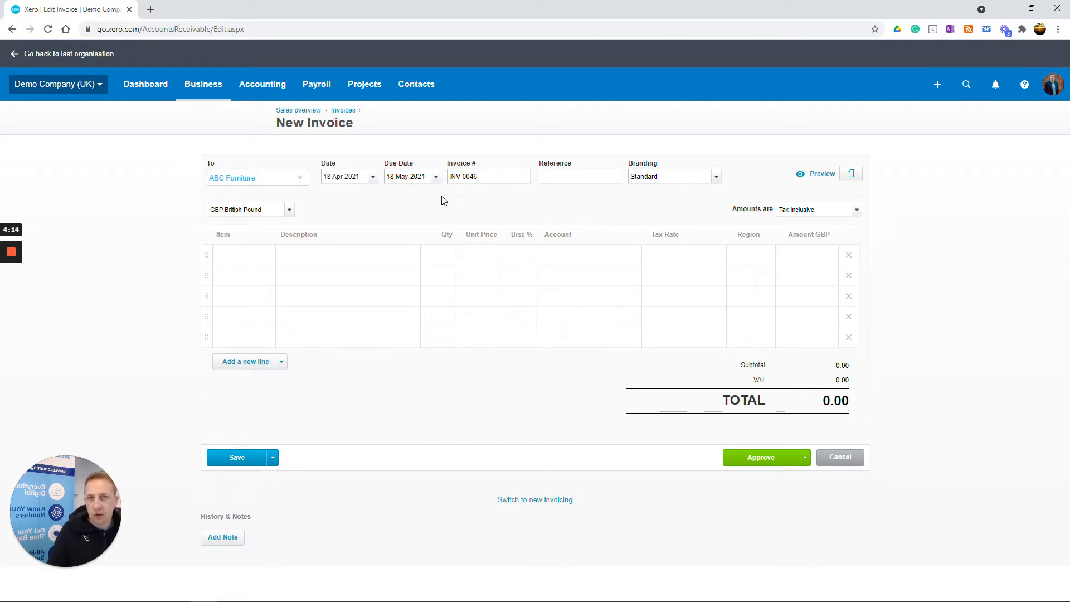
Fill in the first invoice line with the description Consultancy and a quantity of 1.
{"action": "left_click", "coordinate": [580, 177]}
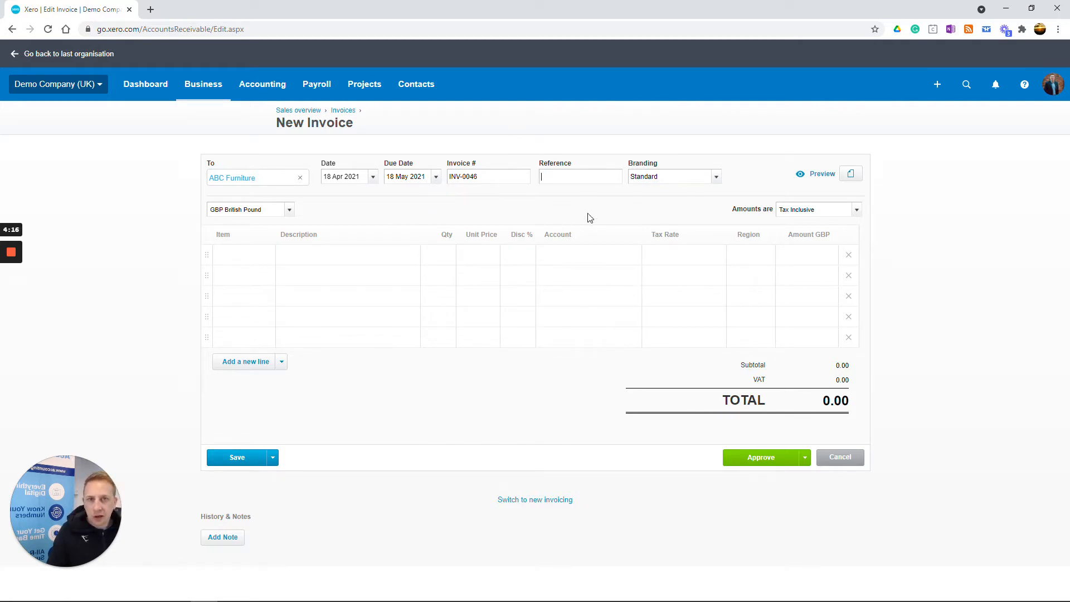
{"action": "left_click", "coordinate": [348, 255]}
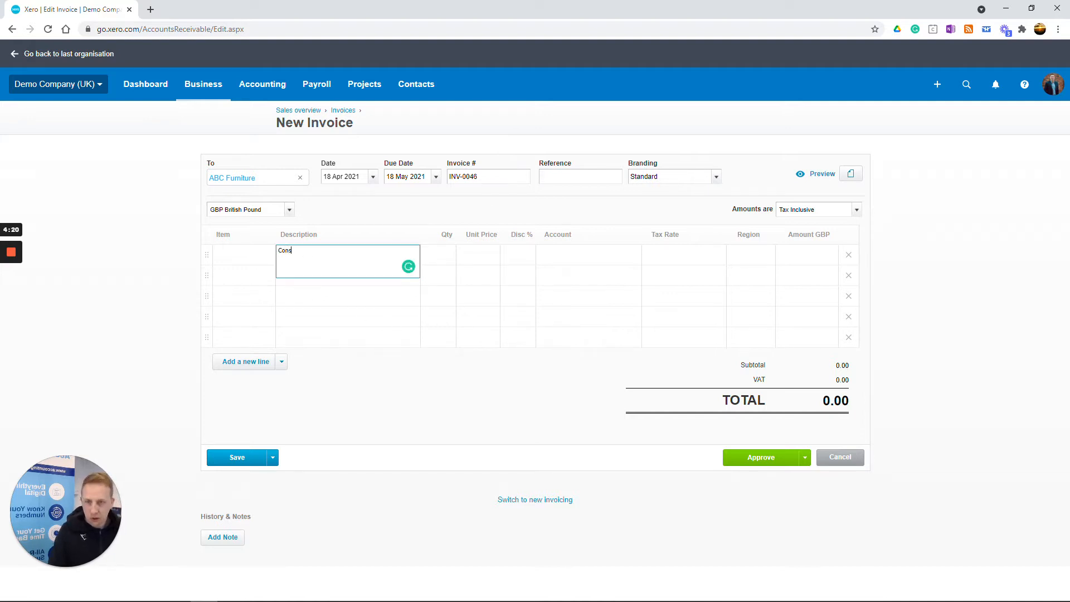
{"action": "key", "text": "Tab"}
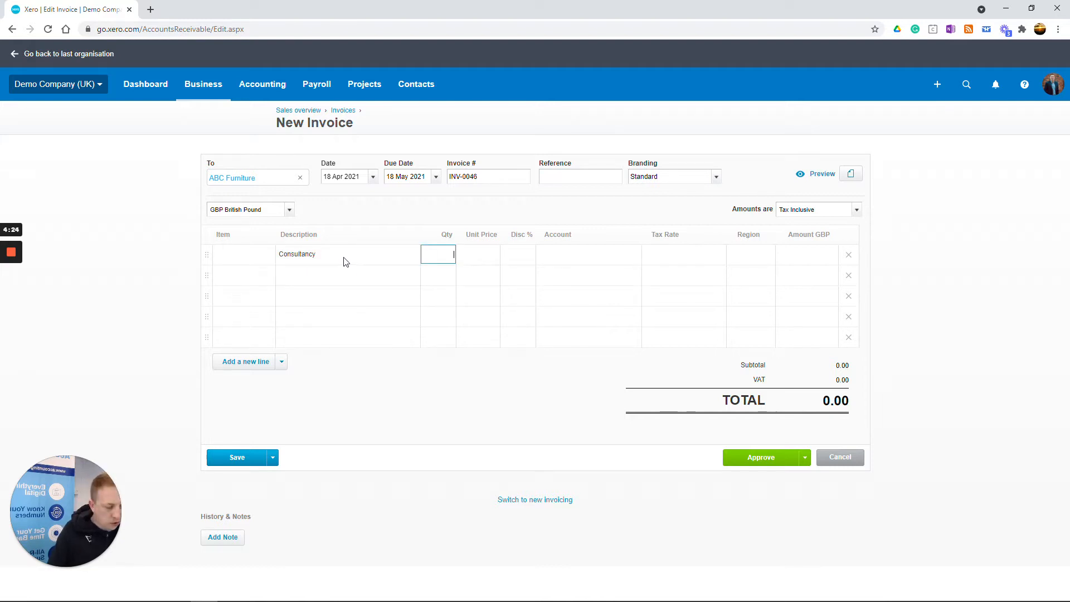
{"action": "key", "text": "Tab"}
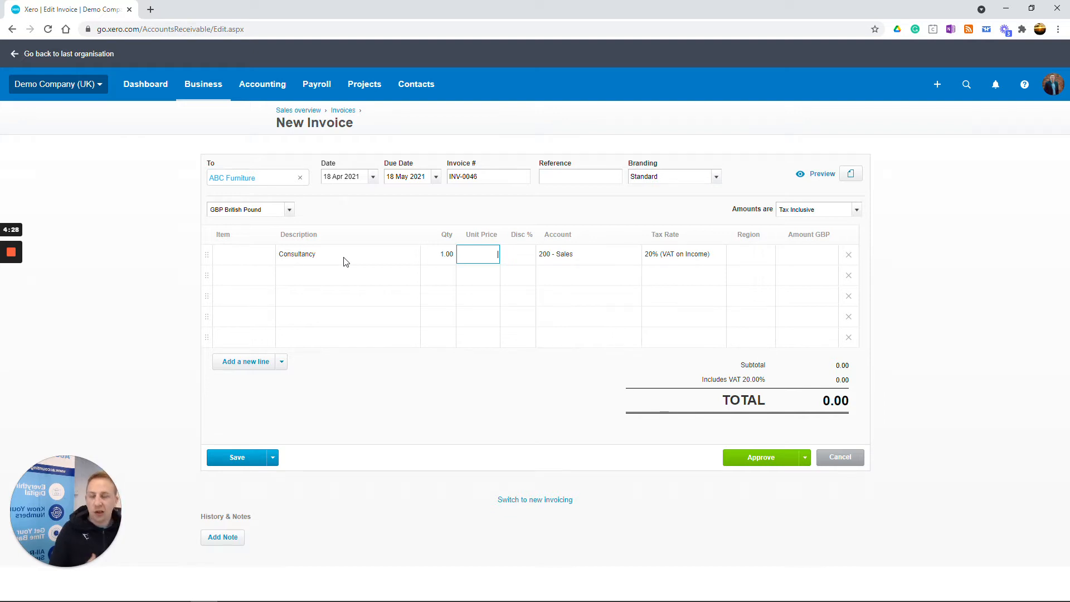
Set the Consultancy line's quantity to 50 and its unit price to 5.
{"action": "left_click", "coordinate": [445, 256]}
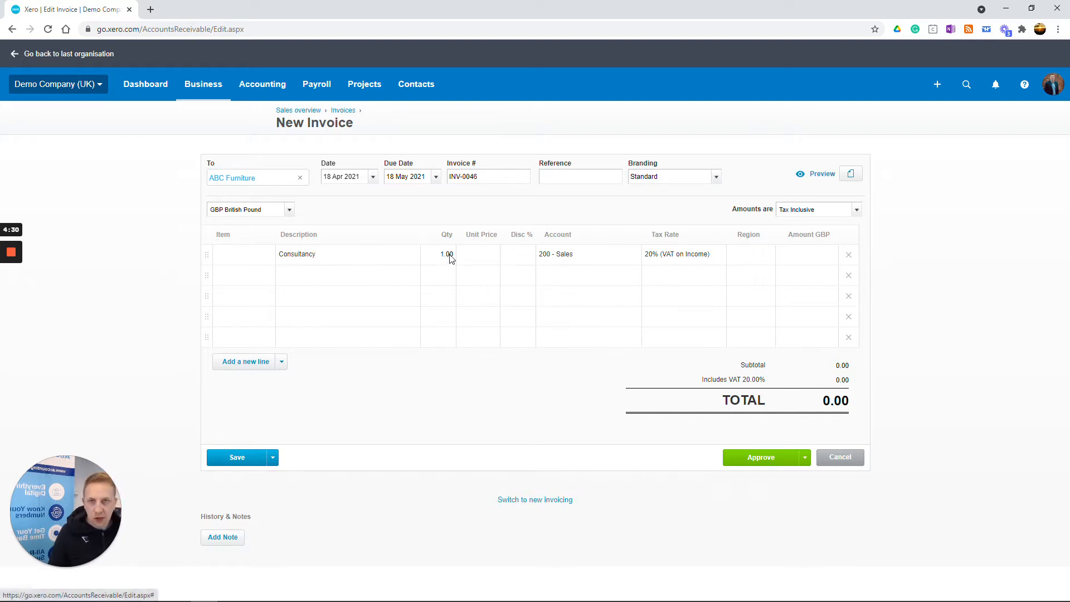
{"action": "type", "text": "50"}
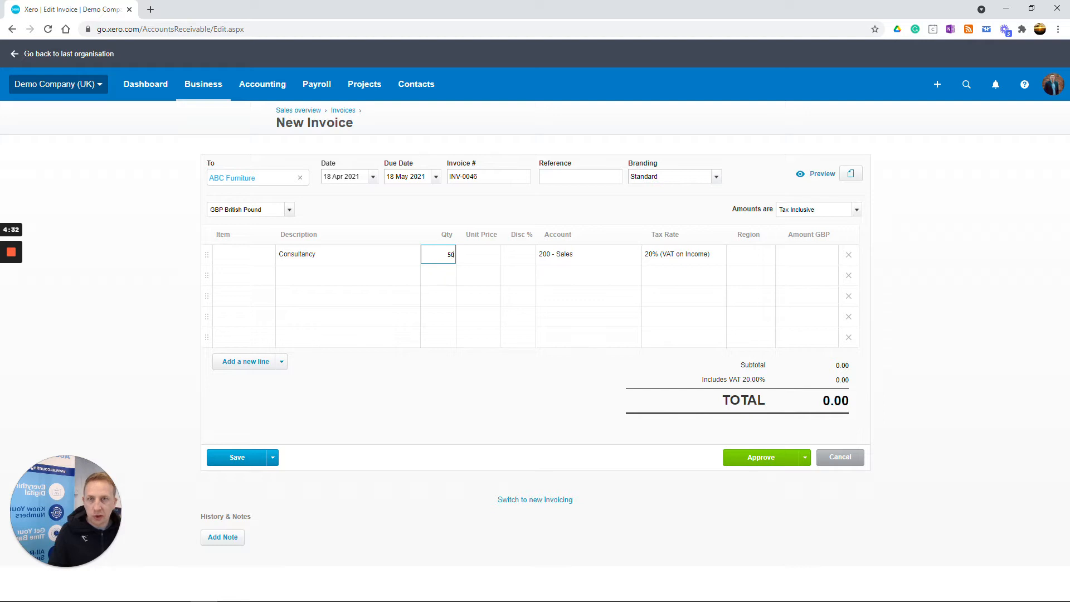
{"action": "key", "text": "Tab"}
{"action": "key", "text": "Tab"}
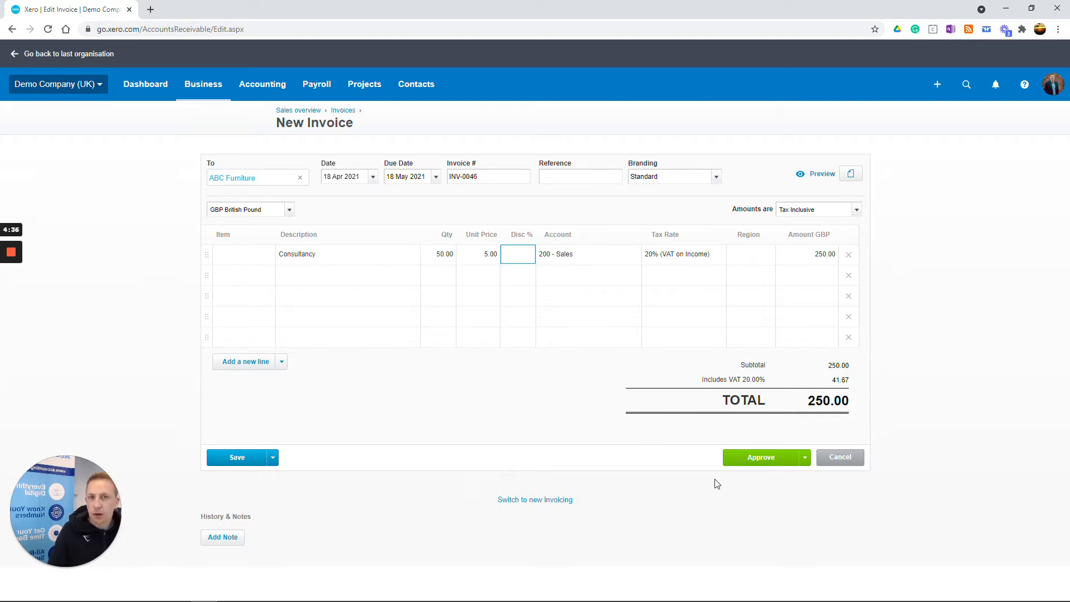
Set the Consultancy line's quantity to 1 and its unit price to 1,000.
{"action": "left_click", "coordinate": [437, 255]}
{"action": "type", "text": "1"}
{"action": "key", "text": "Tab"}
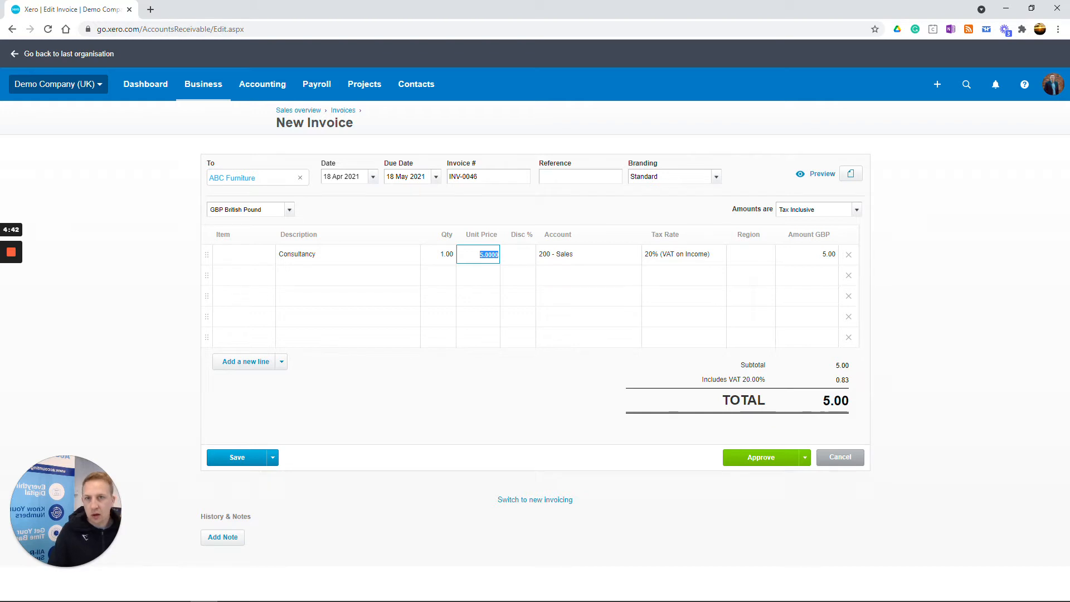
{"action": "type", "text": "1,0"}
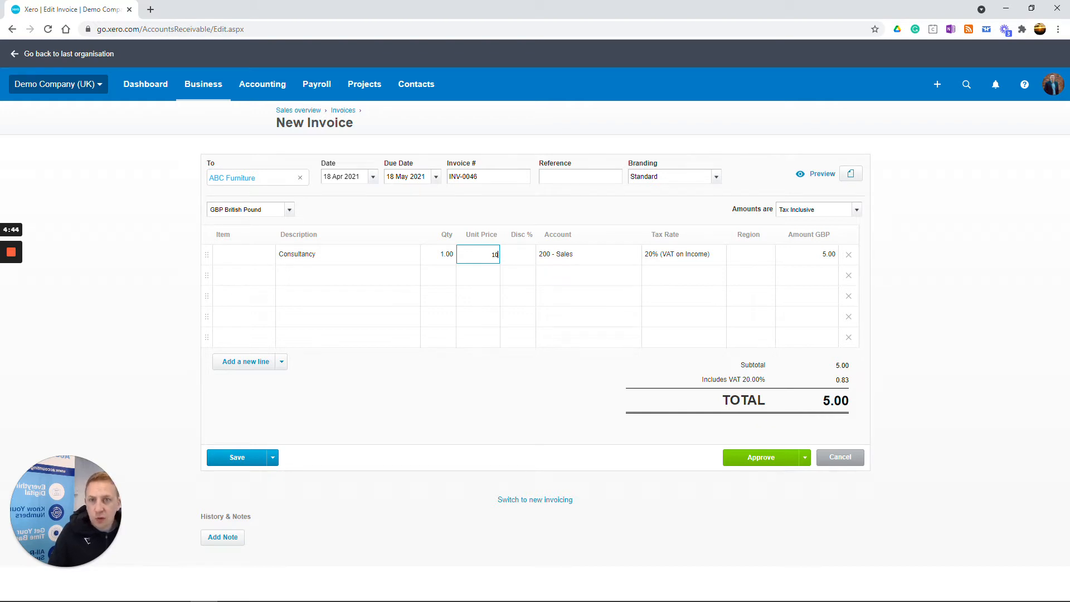
{"action": "type", "text": "00"}
{"action": "key", "text": "Tab"}
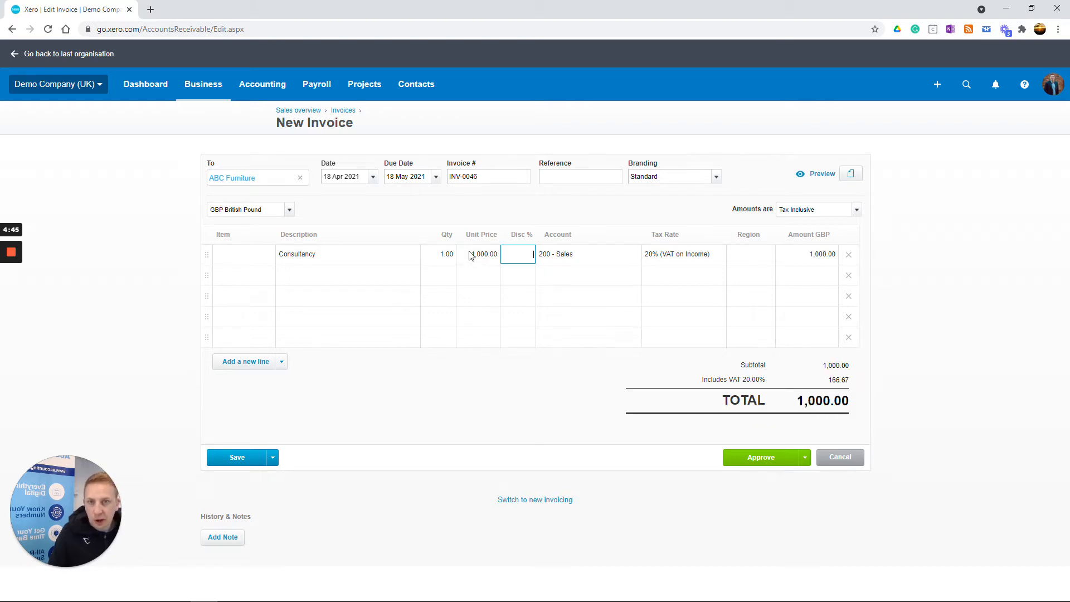
Extend the line's description to read Consultancy for April 2021.
{"action": "left_click", "coordinate": [344, 255]}
{"action": "left_click", "coordinate": [312, 251]}
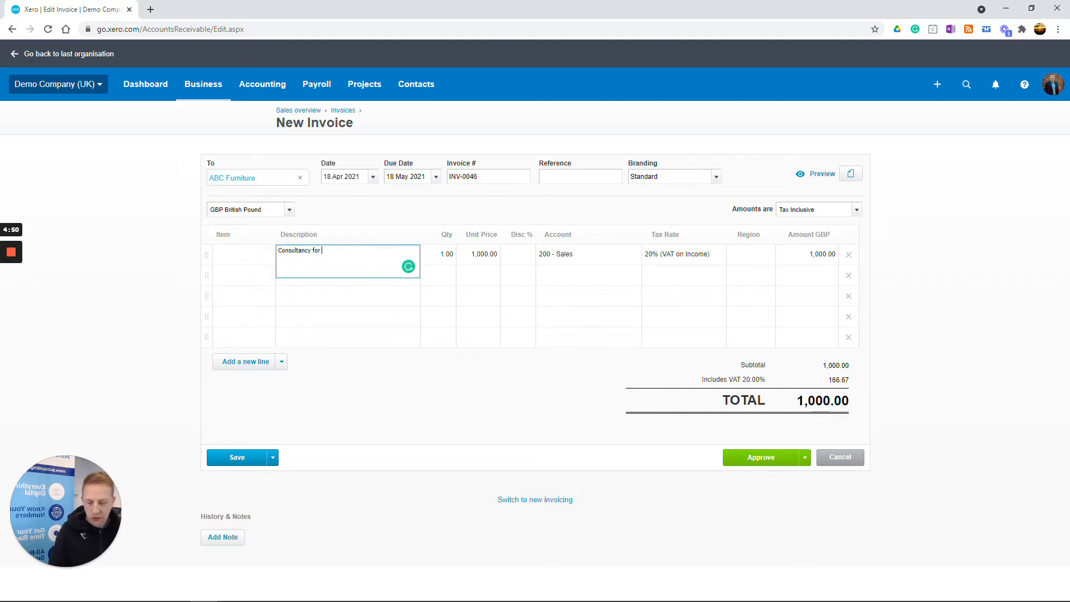
{"action": "type", "text": "for April 2021"}
{"action": "key", "text": "Tab"}
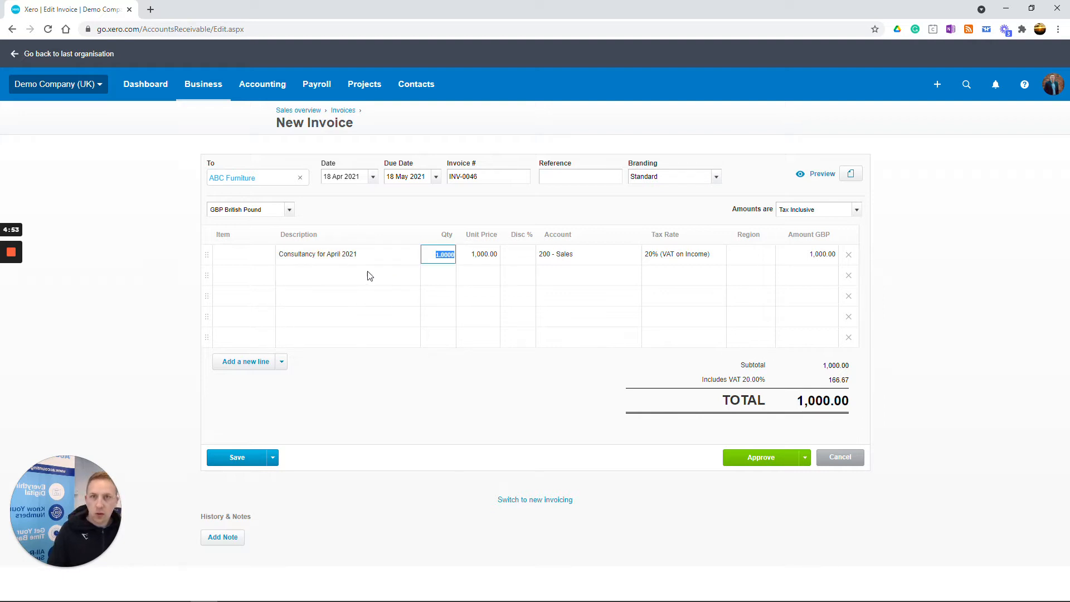
Choose 200 - Sales as the account for the Consultancy line.
{"action": "left_click", "coordinate": [585, 254]}
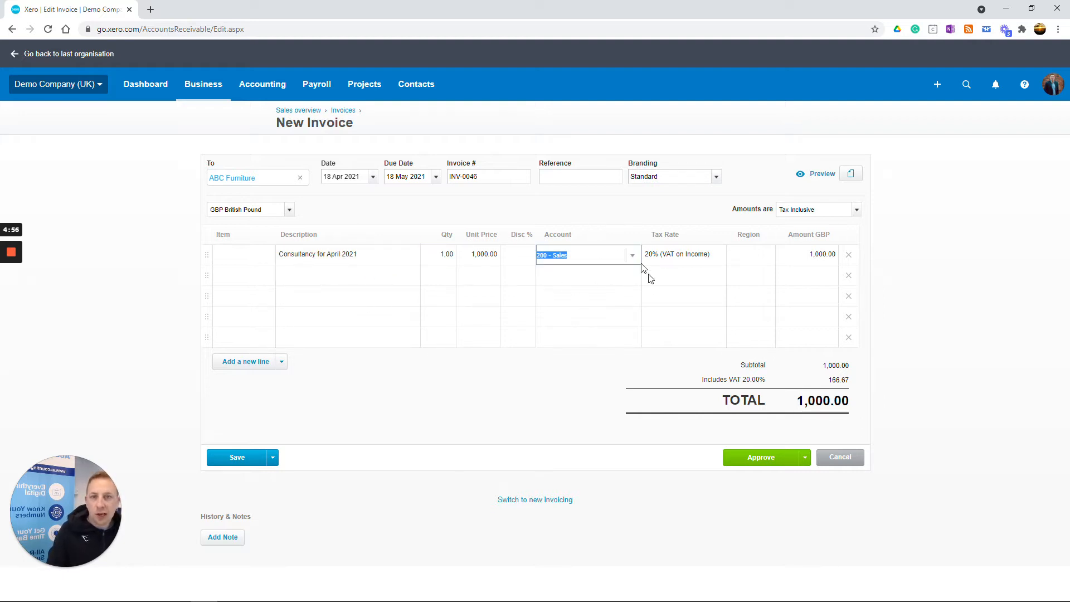
{"action": "left_click", "coordinate": [633, 256]}
{"action": "mouse_move", "coordinate": [642, 284]}
{"action": "left_mouse_down"}
{"action": "mouse_move", "coordinate": [642, 317]}
{"action": "mouse_move", "coordinate": [645, 274]}
{"action": "left_mouse_up"}
{"action": "left_click", "coordinate": [568, 309]}
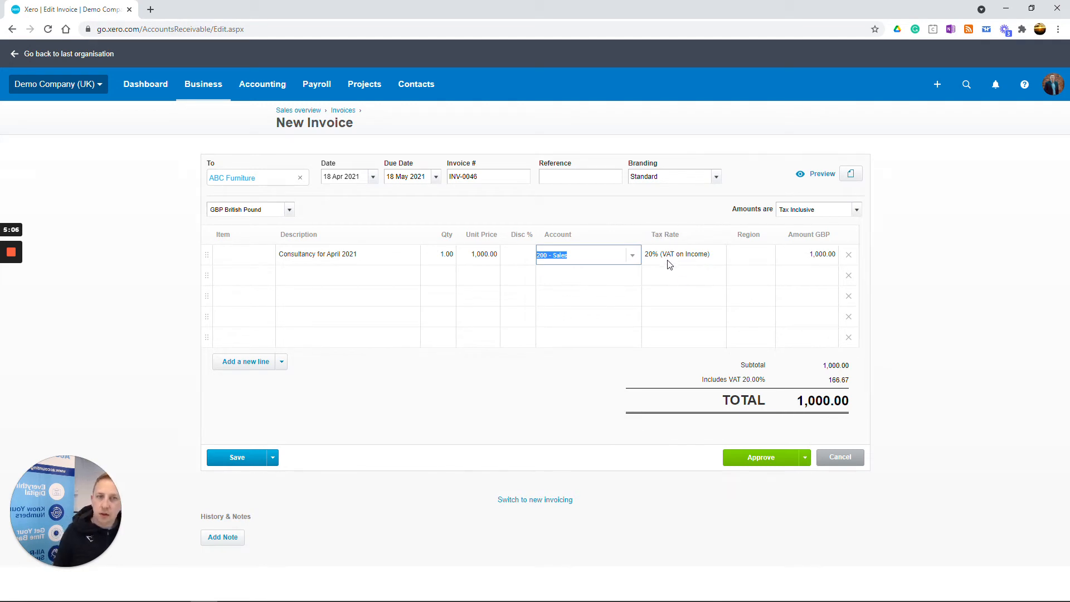
Examine the tax rate options available for the Consultancy line.
{"action": "left_click", "coordinate": [714, 261]}
{"action": "left_click", "coordinate": [717, 256]}
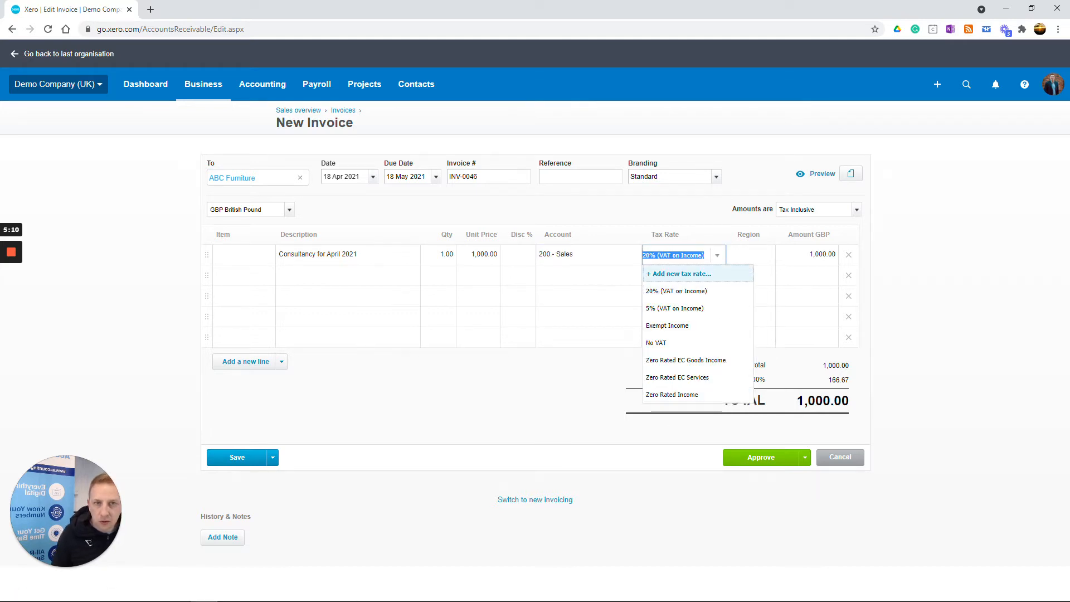
{"action": "left_click", "coordinate": [911, 255]}
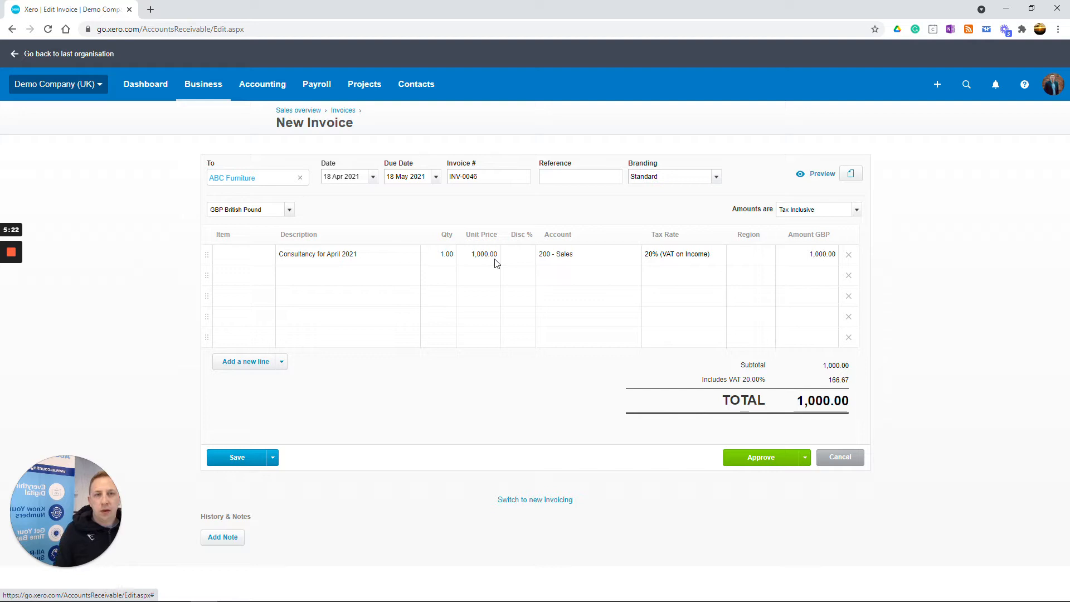
Set the invoice amounts to Tax Exclusive.
{"action": "left_click", "coordinate": [857, 209]}
{"action": "left_click", "coordinate": [825, 228]}
{"action": "left_click", "coordinate": [947, 257]}
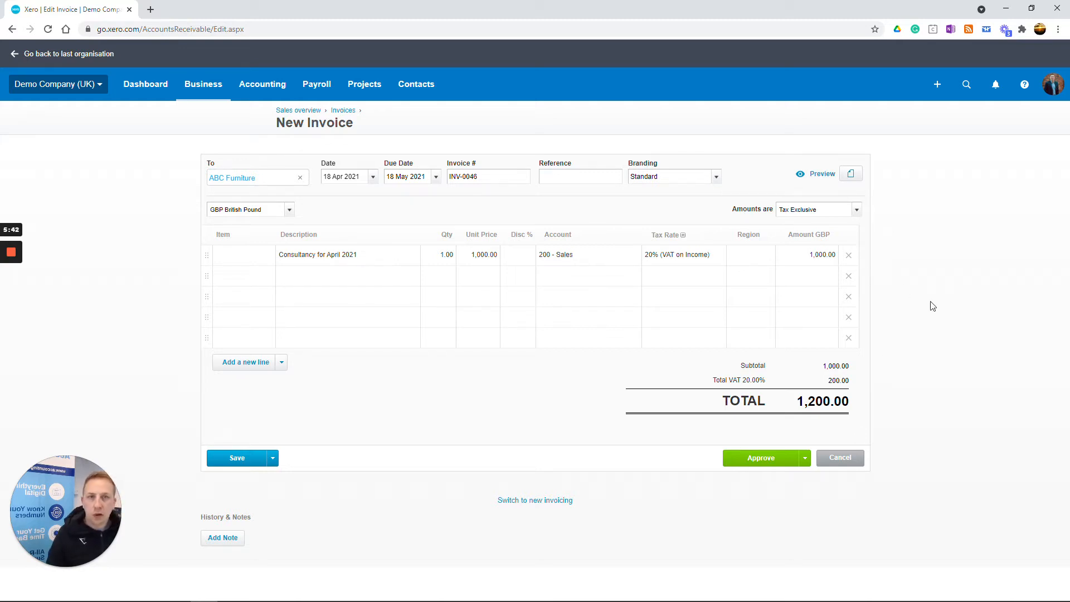
Check the Consultancy line's tax rate choices again with amounts treated as tax exclusive.
{"action": "left_click", "coordinate": [686, 256]}
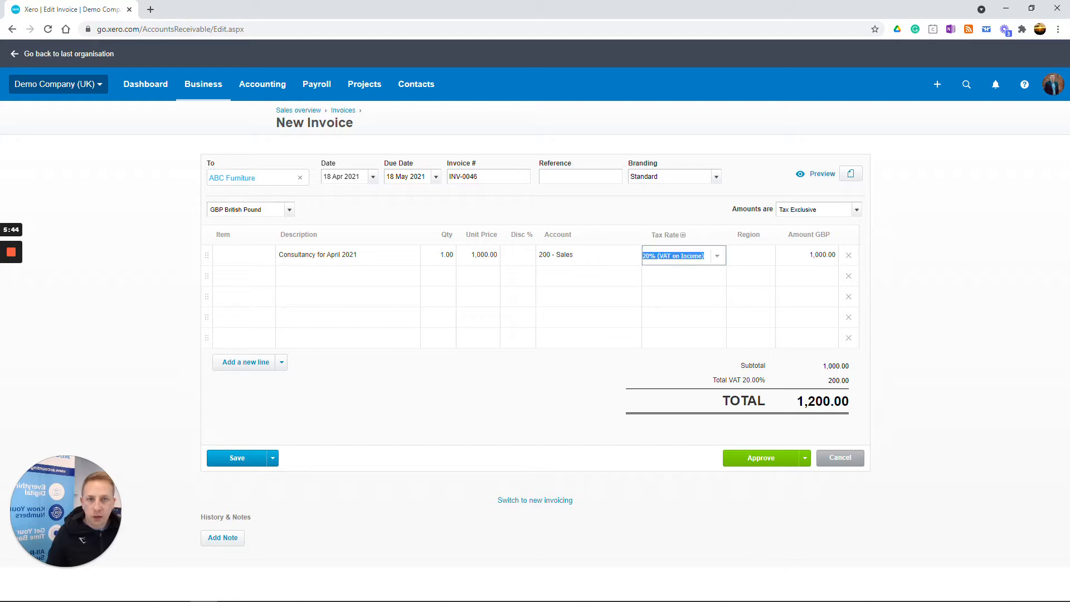
{"action": "left_click", "coordinate": [718, 257]}
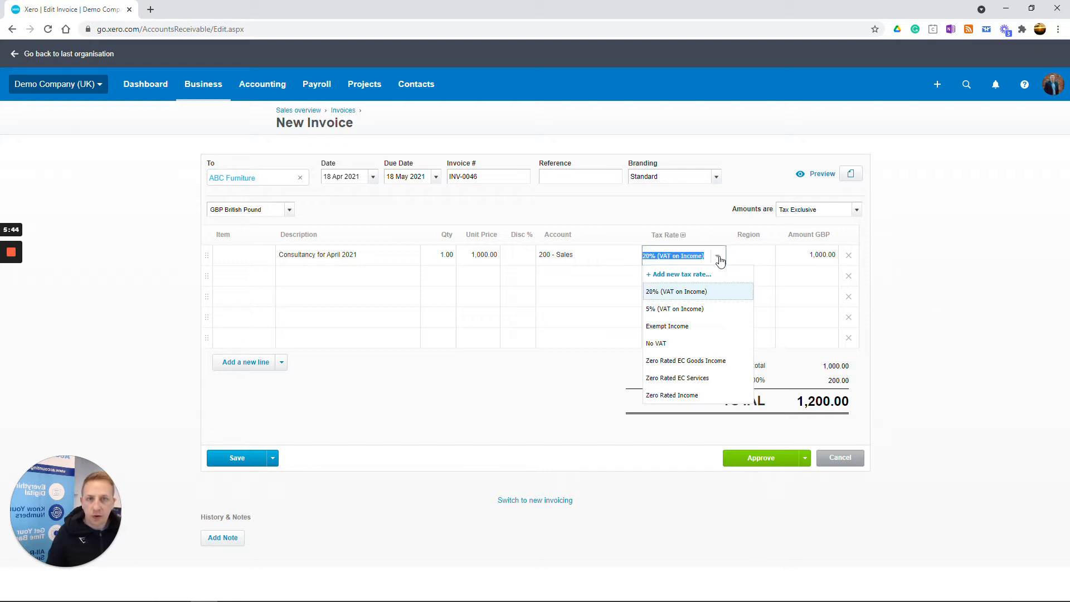
{"action": "left_click", "coordinate": [1019, 328]}
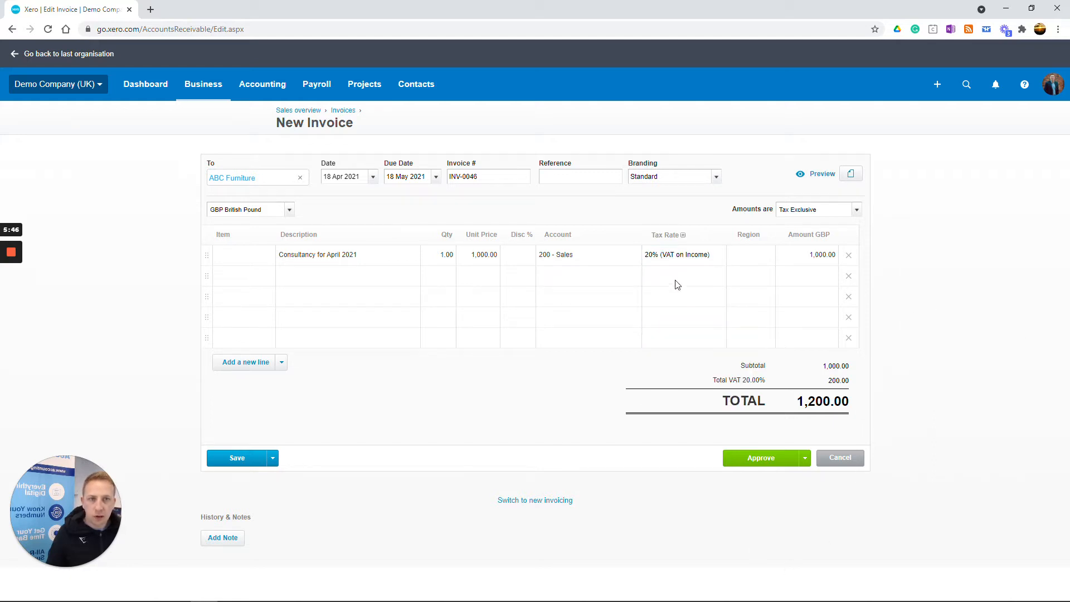
Approve the ABC Furniture invoice.
{"action": "left_click", "coordinate": [807, 459]}
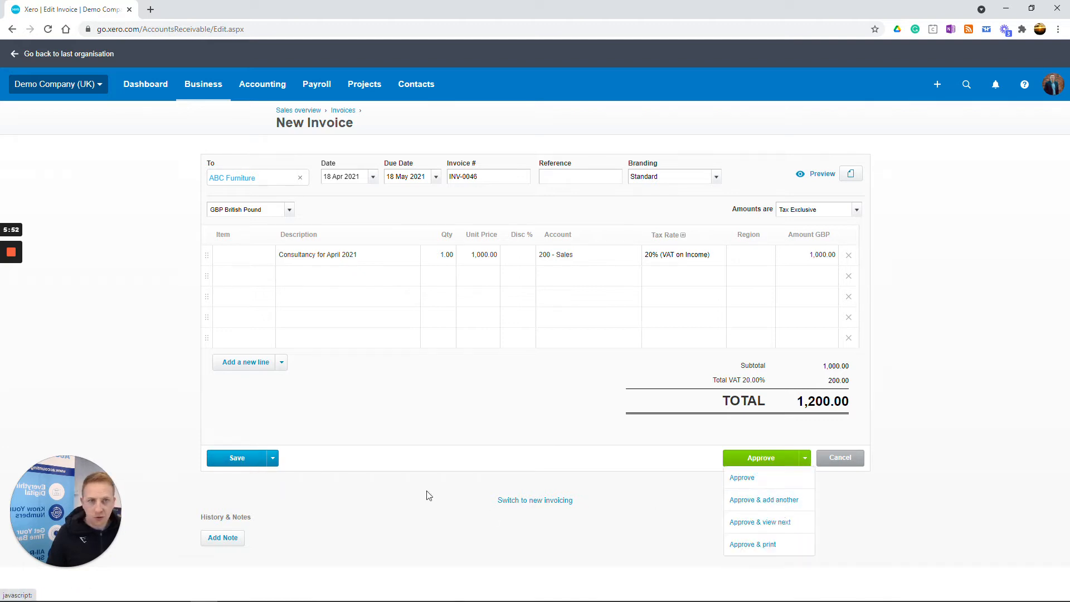
{"action": "left_click", "coordinate": [753, 481]}
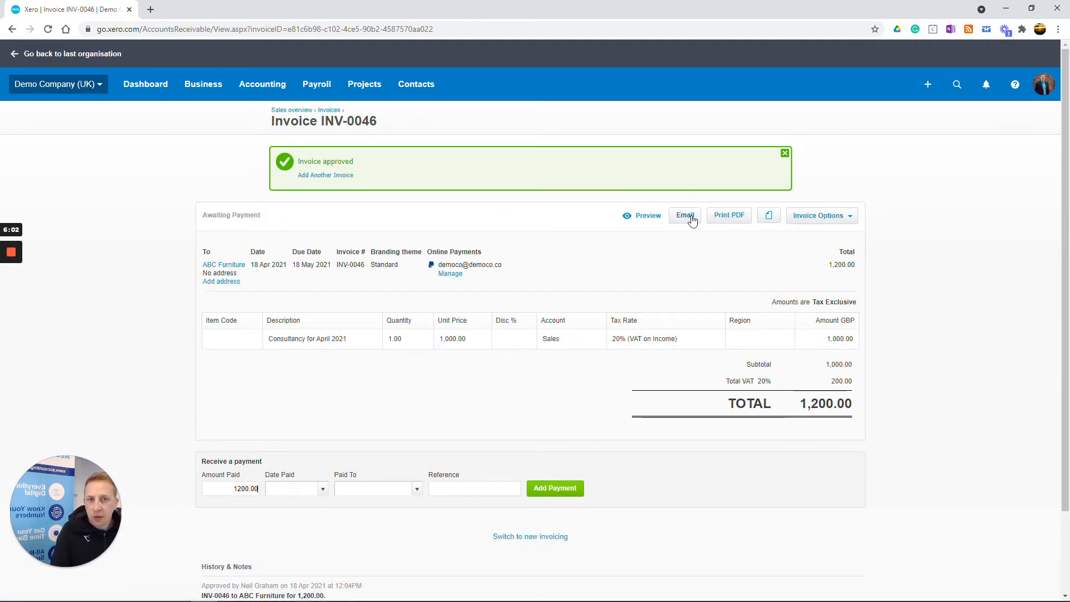
Email the approved invoice using the Sales Invoice: Basic template, including a PDF attachment and a copy to the sender.
{"action": "left_click", "coordinate": [689, 217]}
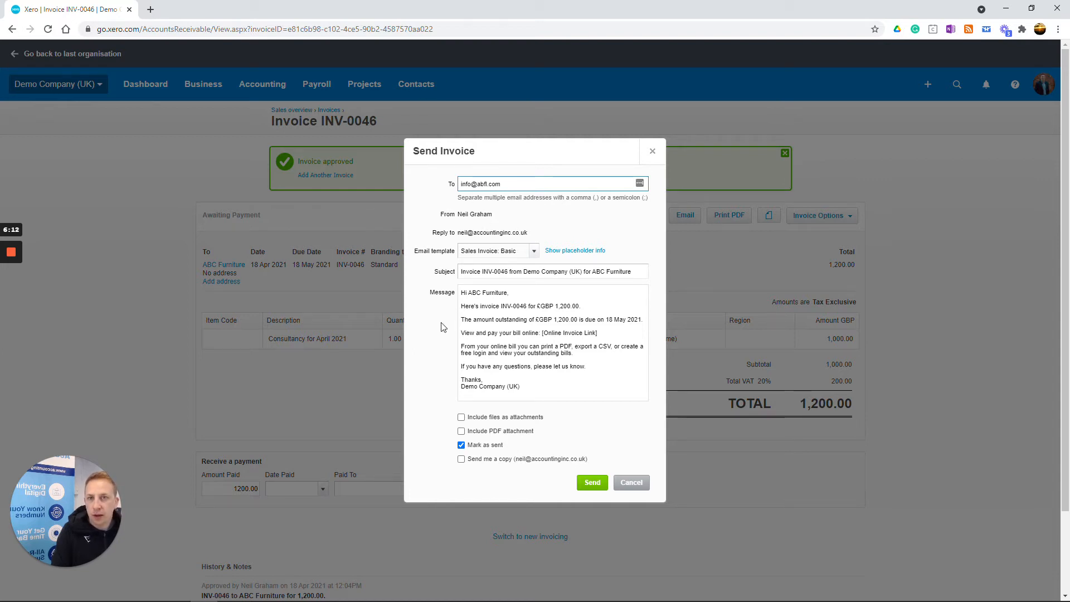
{"action": "left_click", "coordinate": [534, 251]}
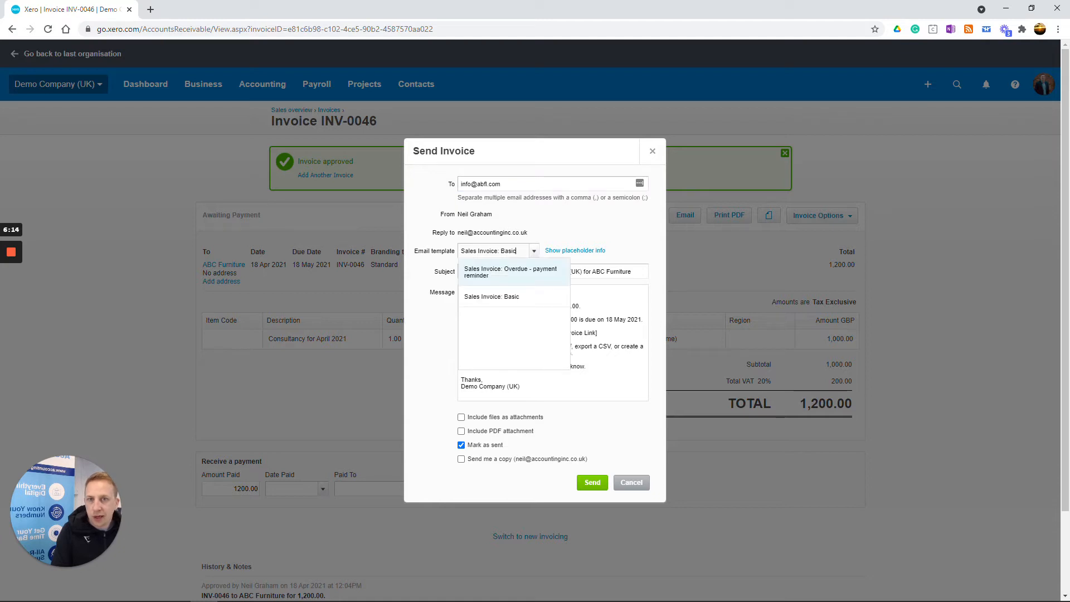
{"action": "left_click", "coordinate": [498, 296]}
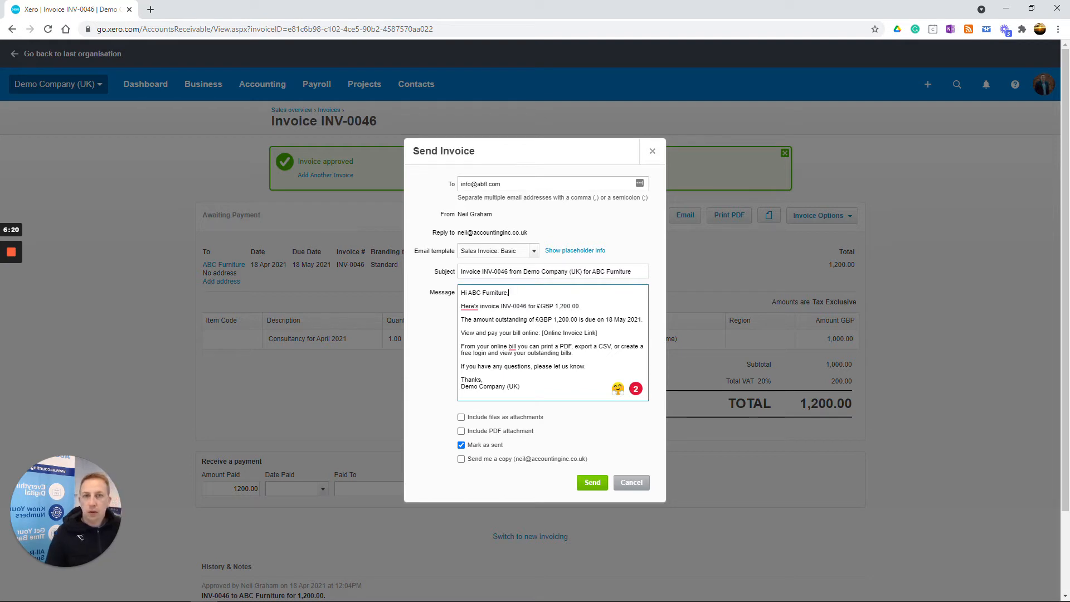
{"action": "left_click", "coordinate": [461, 430]}
{"action": "left_click", "coordinate": [461, 459]}
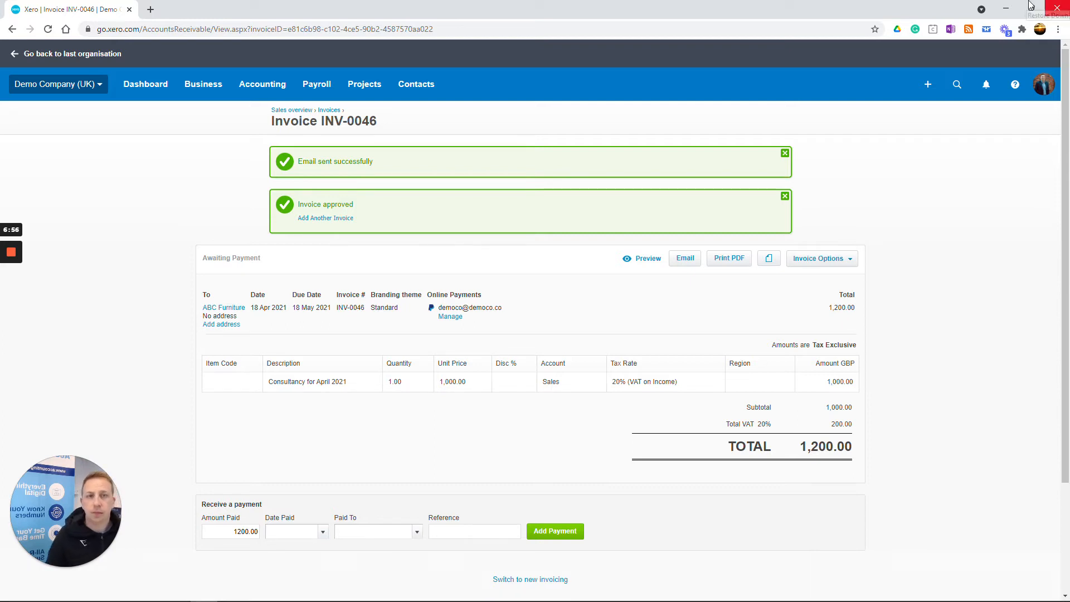
Review the invoice status totals and charts on the Sales overview.
{"action": "left_click", "coordinate": [291, 110]}
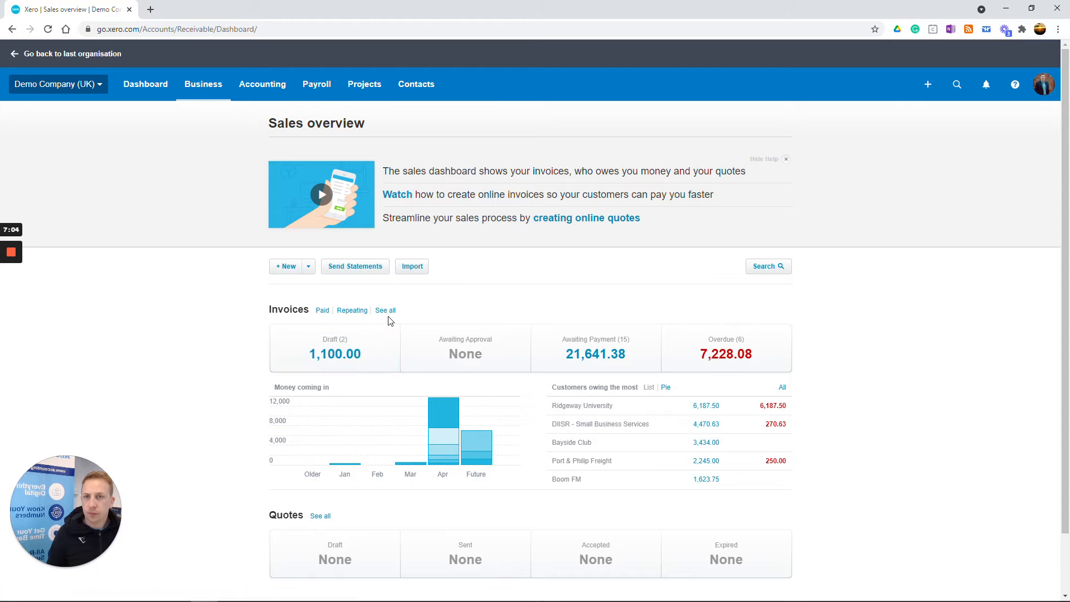
{"action": "scroll", "coordinate": [393, 322], "scroll_direction": "down", "scroll_amount": 1}
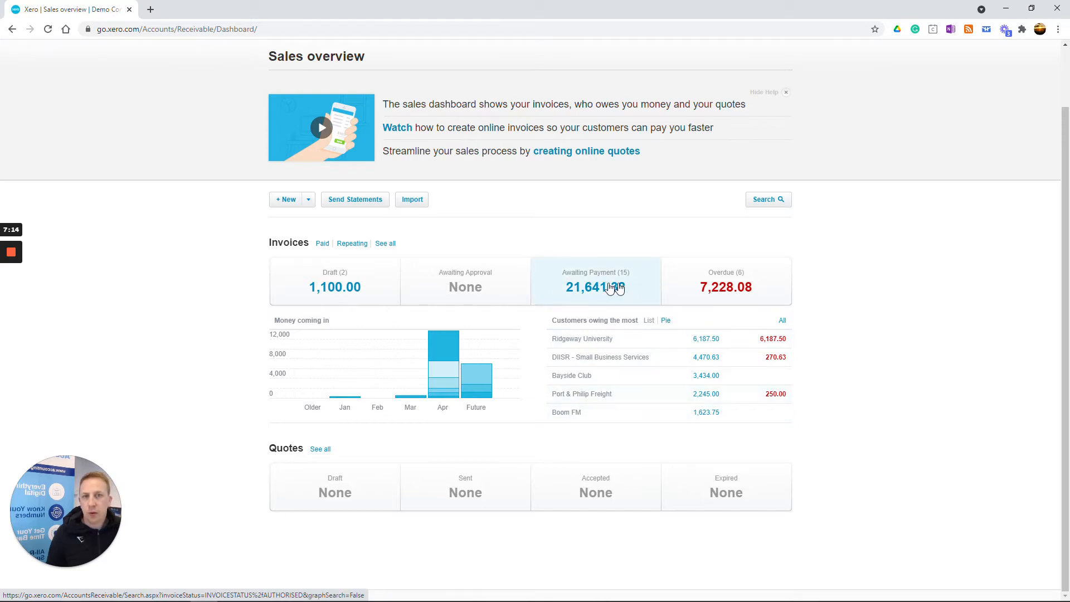
{"action": "scroll", "coordinate": [448, 357], "scroll_direction": "up", "scroll_amount": 2}
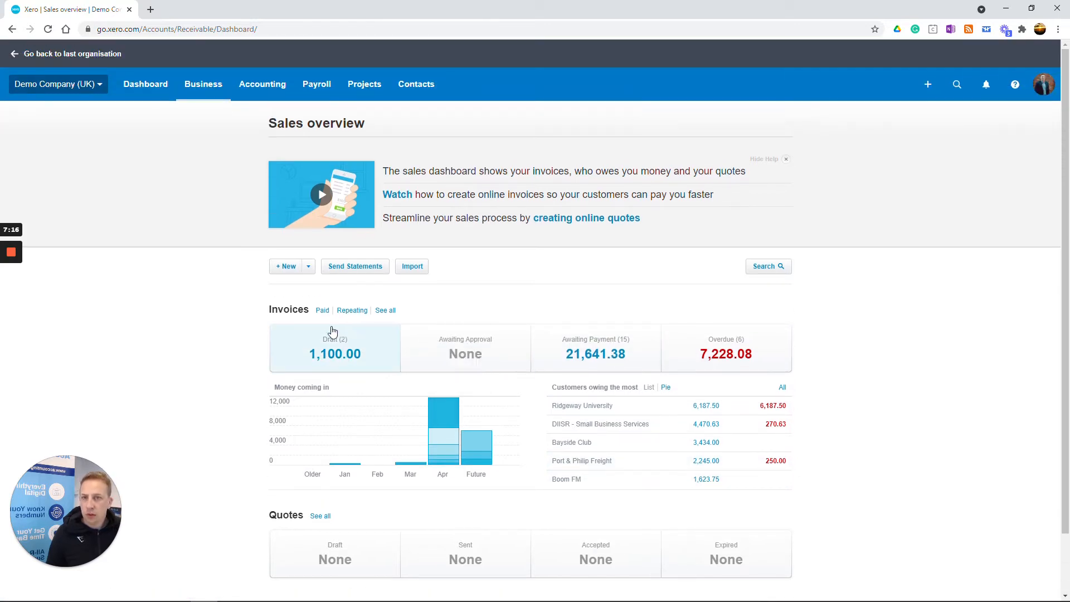
Look through the list of all sales invoices and the ones filtered to paid and awaiting payment.
{"action": "left_click", "coordinate": [386, 315]}
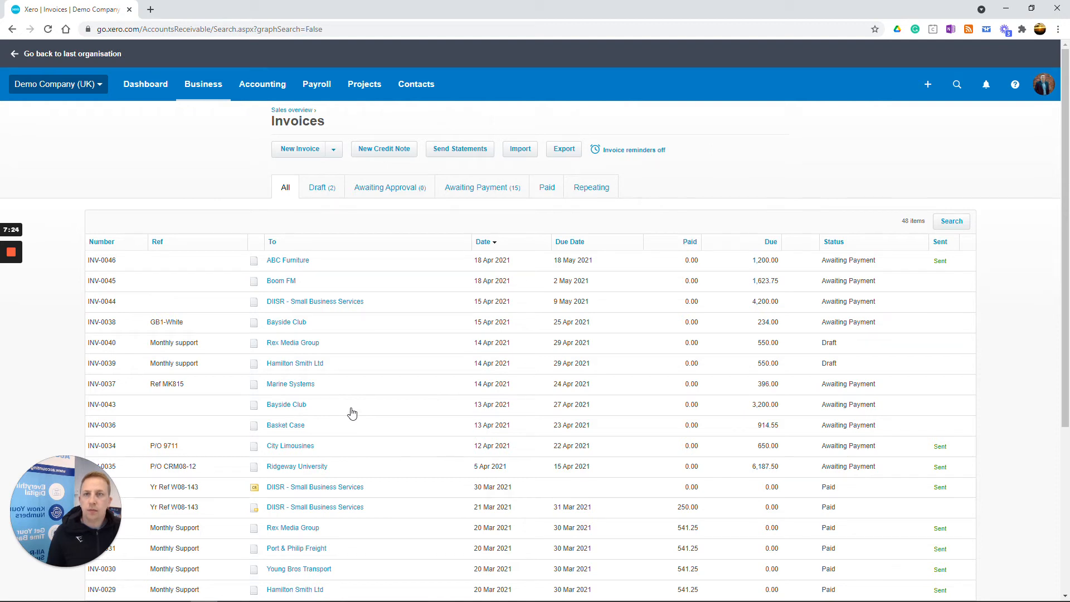
{"action": "left_click", "coordinate": [544, 189]}
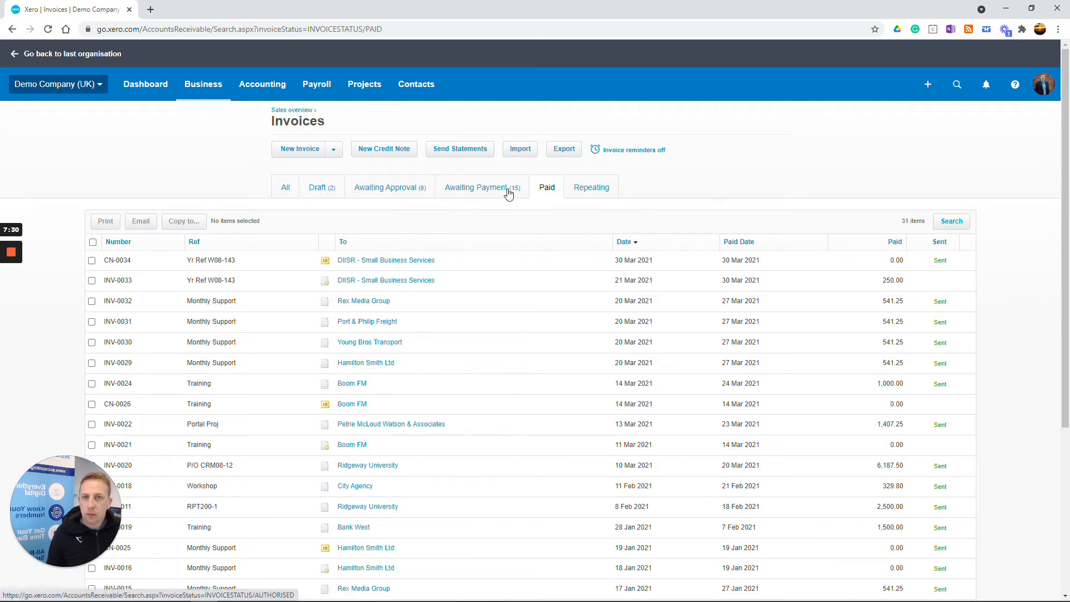
{"action": "left_click", "coordinate": [489, 186]}
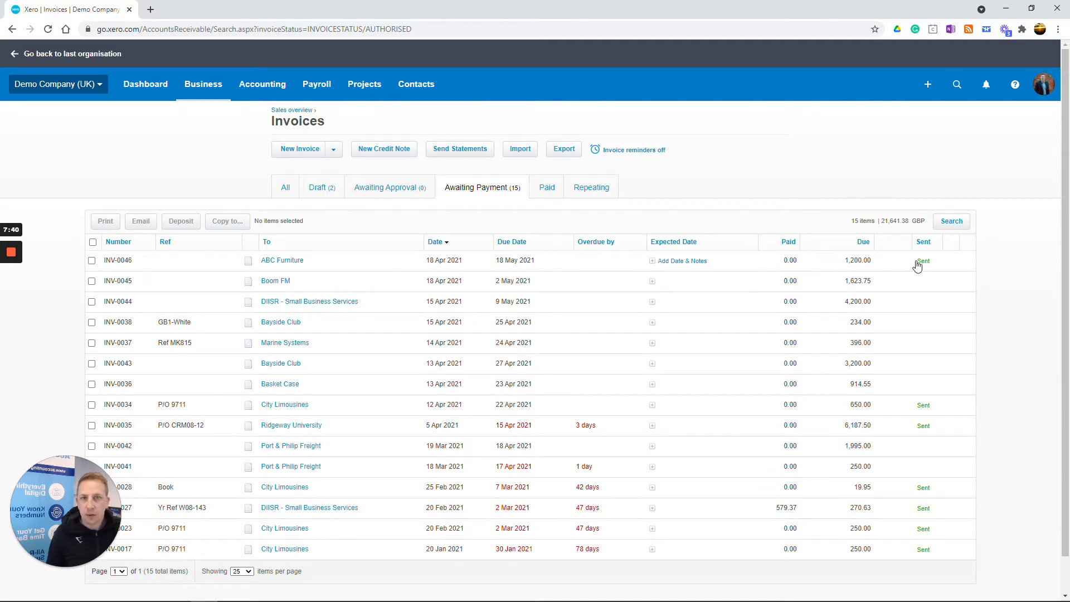
Examine the notes and expected payment date fields for the ABC Furniture invoice in the awaiting payment list, without saving anything.
{"action": "left_click", "coordinate": [656, 268]}
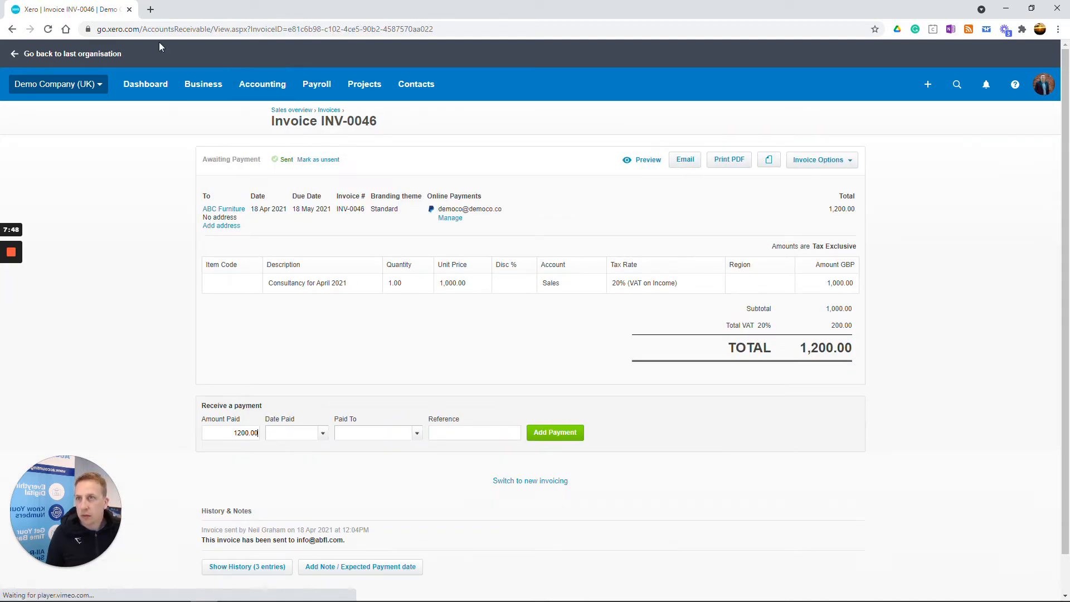
{"action": "left_click", "coordinate": [13, 29]}
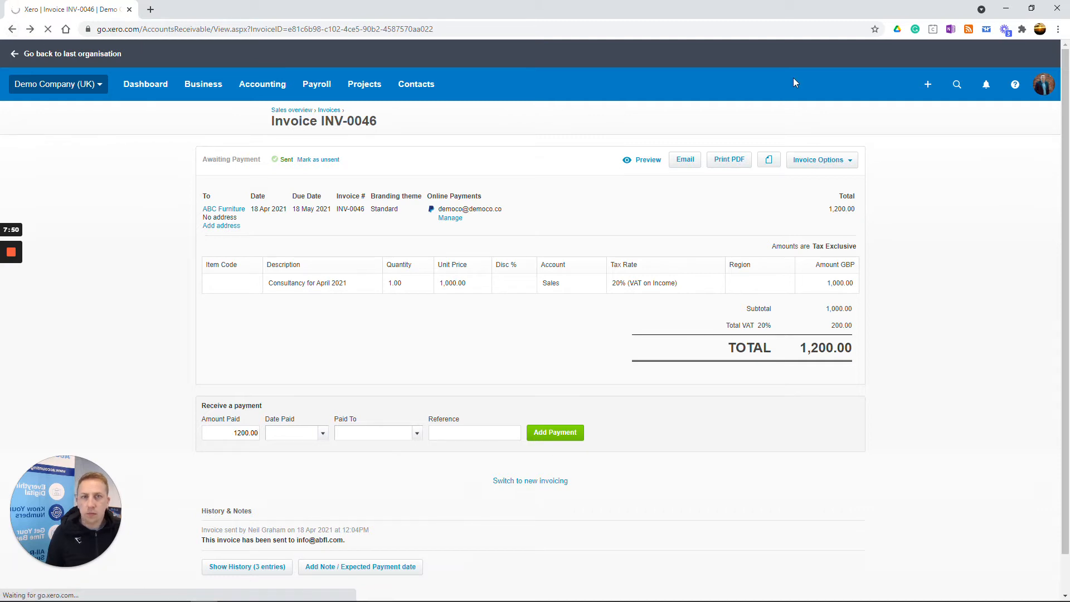
{"action": "mouse_move", "coordinate": [668, 263]}
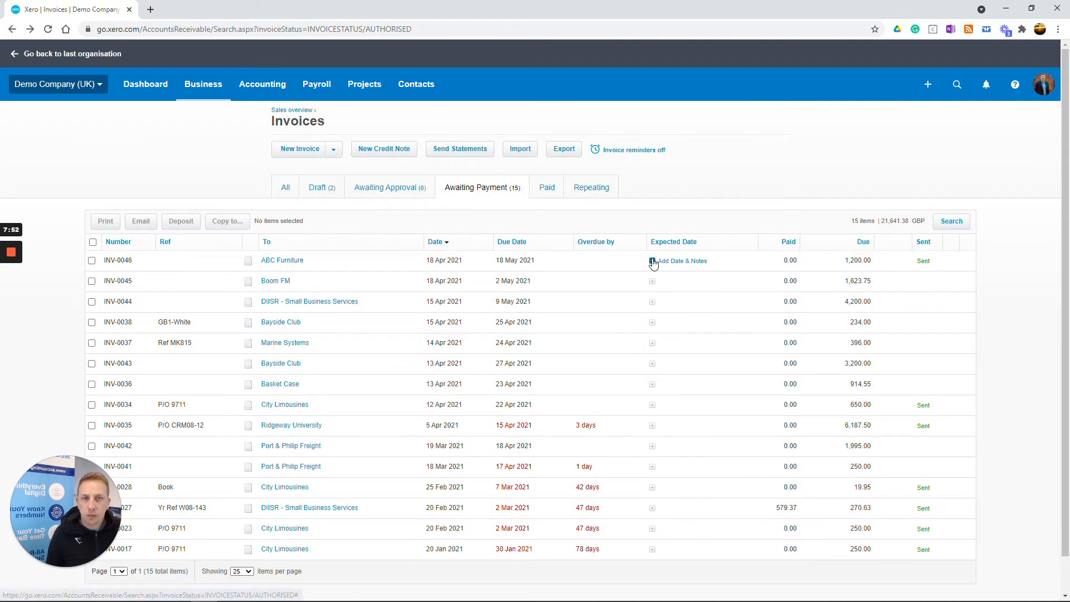
{"action": "left_click", "coordinate": [667, 264]}
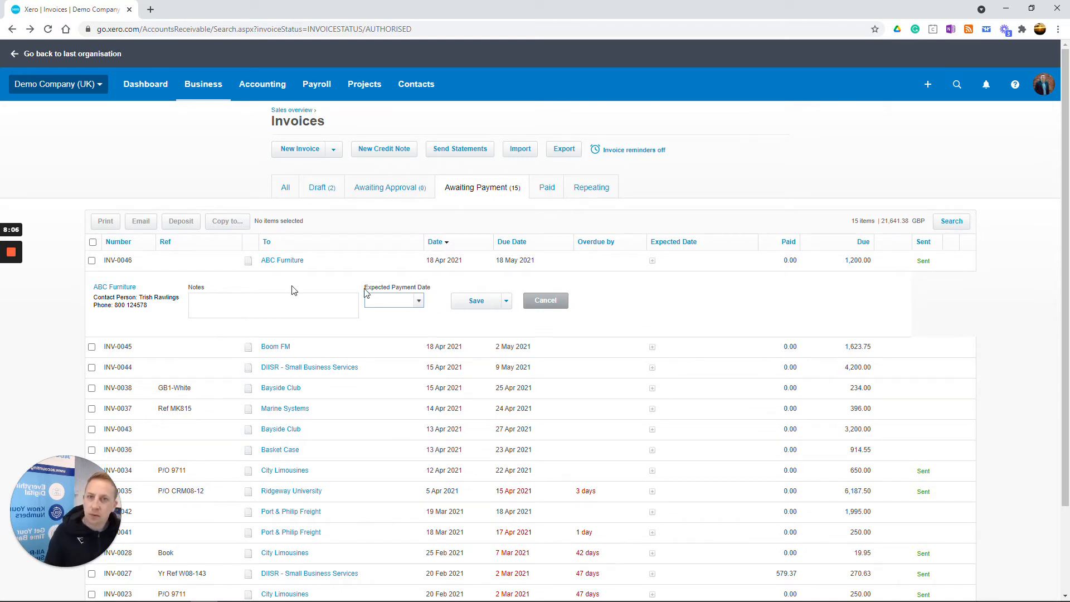
{"action": "left_click", "coordinate": [546, 301]}
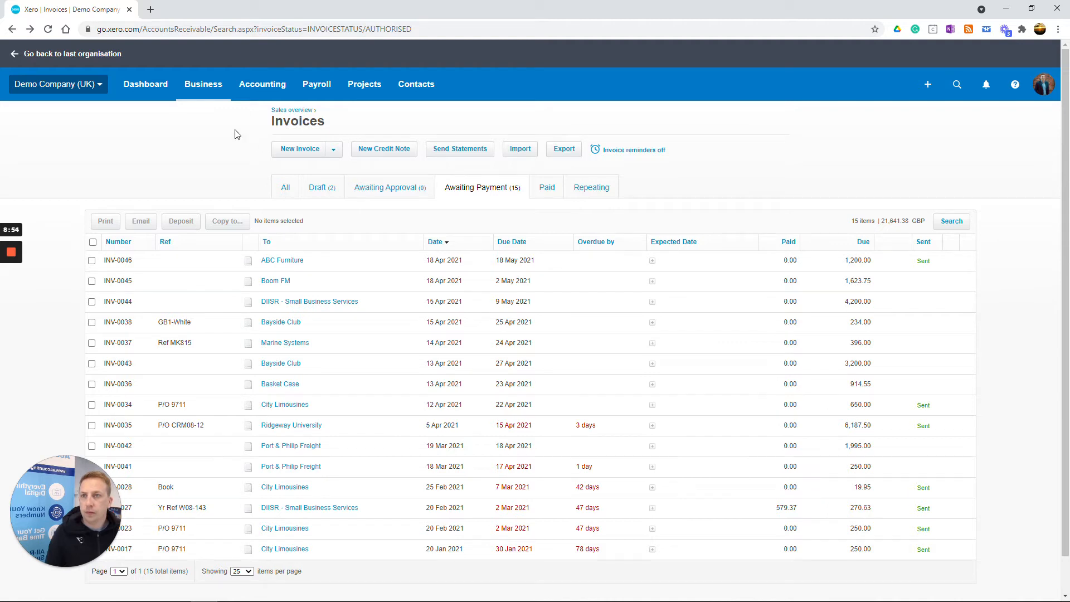
Start a new bill to pay from BT as a new contact, with a due date of 2 May 2021.
{"action": "left_click", "coordinate": [207, 85]}
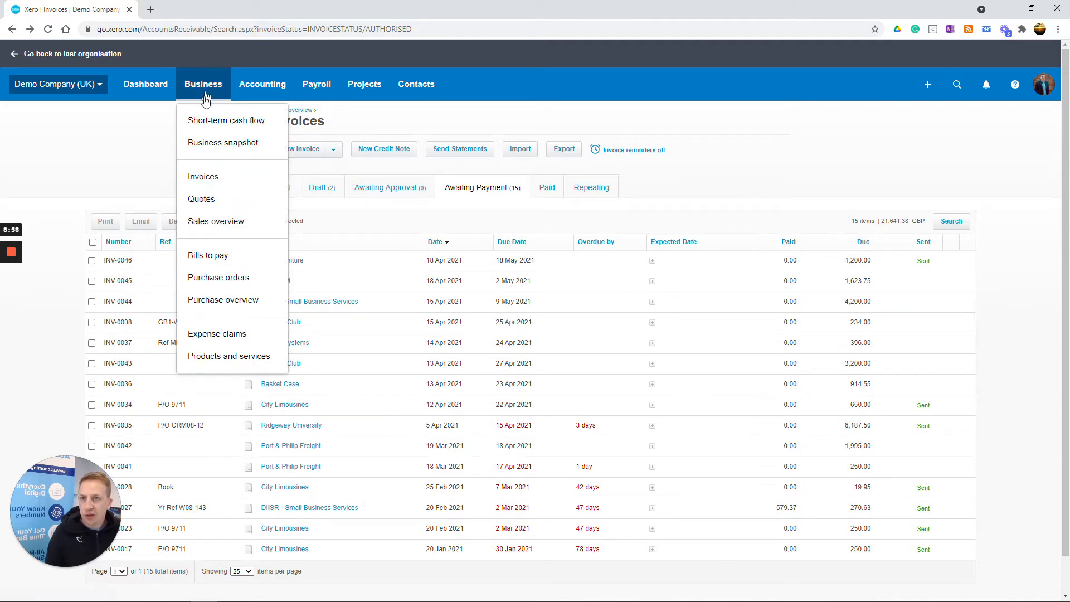
{"action": "left_click", "coordinate": [233, 258]}
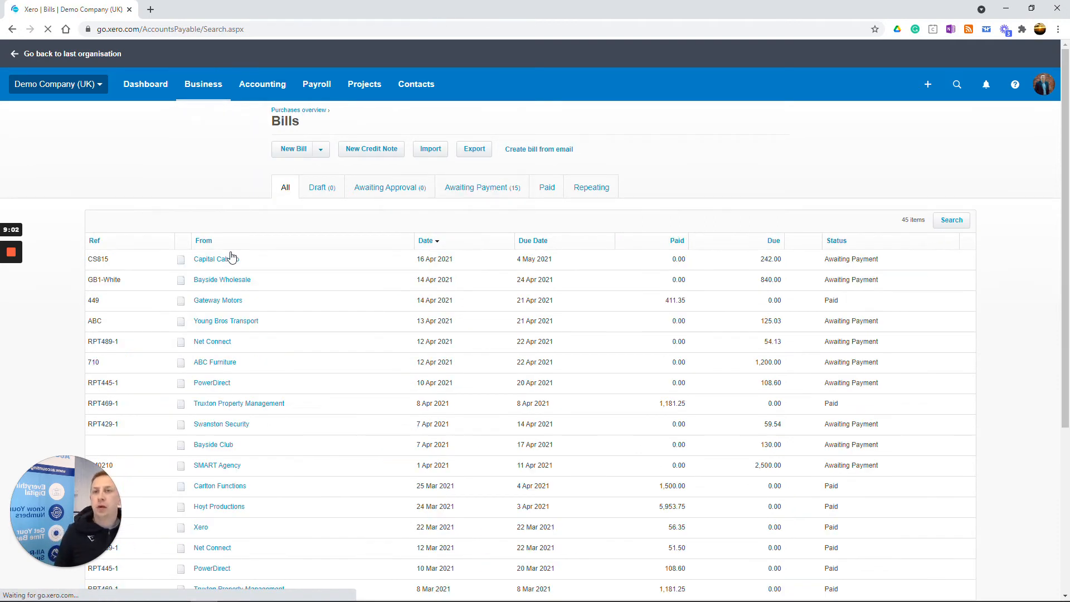
{"action": "left_click", "coordinate": [300, 149]}
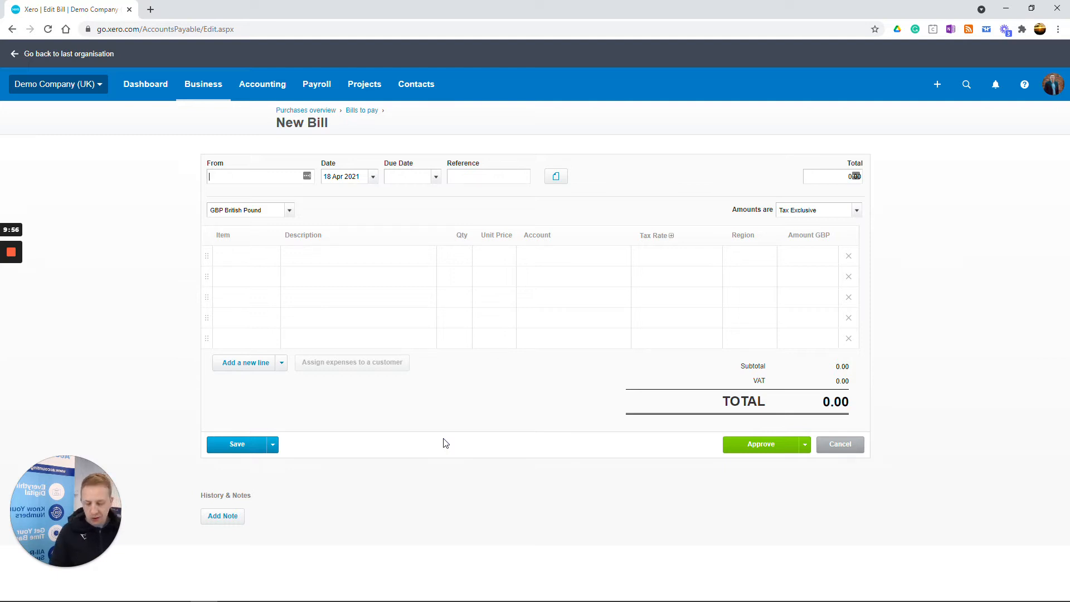
{"action": "type", "text": "T"}
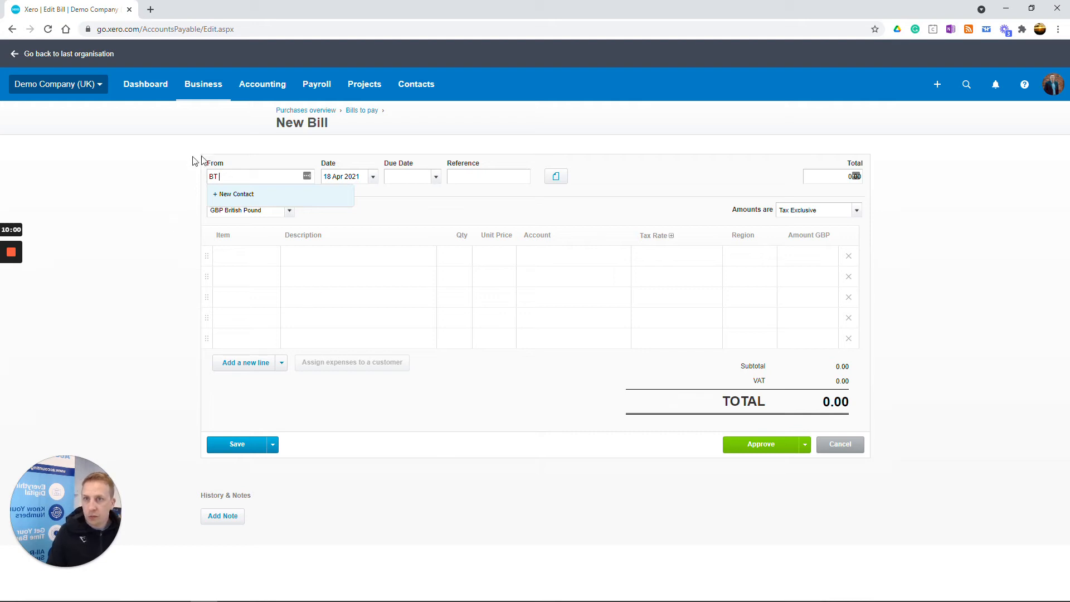
{"action": "left_click", "coordinate": [245, 194]}
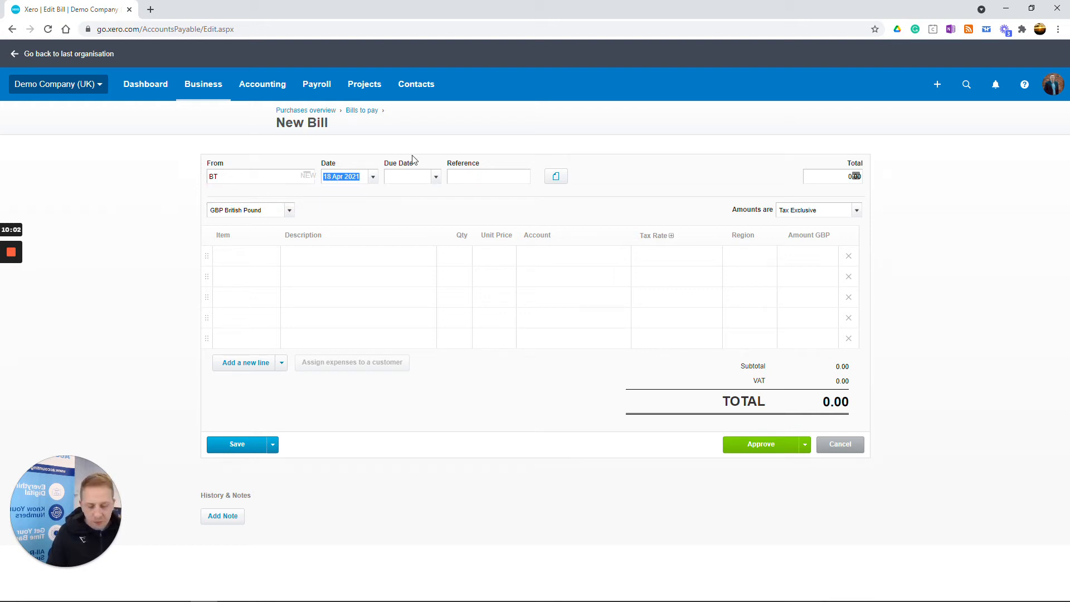
{"action": "key", "text": "Tab"}
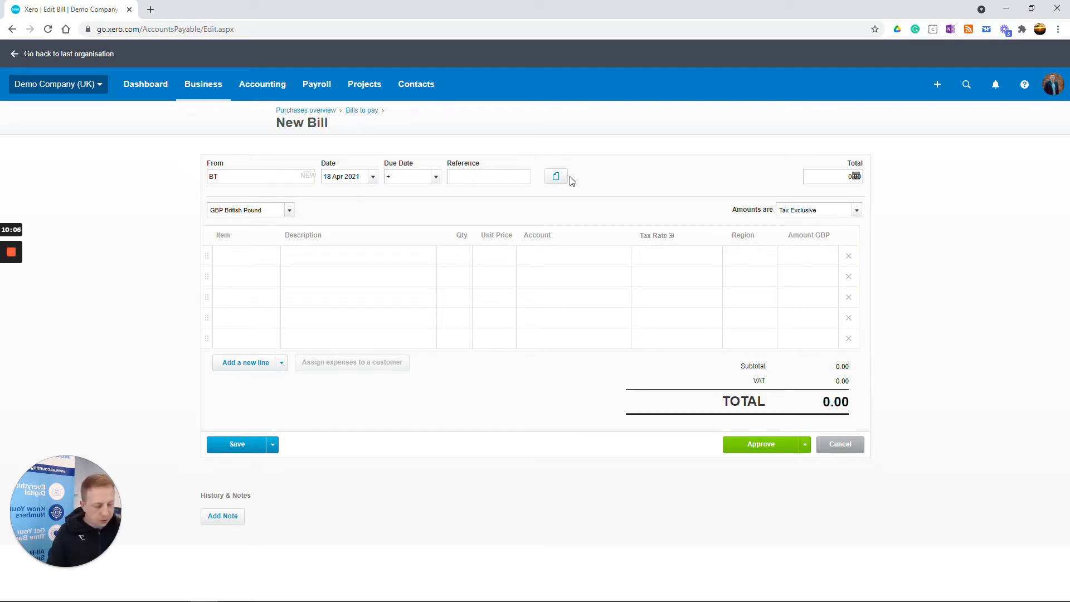
{"action": "key", "text": "Tab"}
Enter Telephone charges as the description of the bill's first line.
{"action": "left_click", "coordinate": [306, 267]}
{"action": "type", "text": "t"}
{"action": "key", "text": "BackSpace"}
{"action": "key", "text": "BackSpace"}
{"action": "key", "text": "BackSpace"}
{"action": "key", "text": "BackSpace"}
{"action": "type", "text": "Telep"}
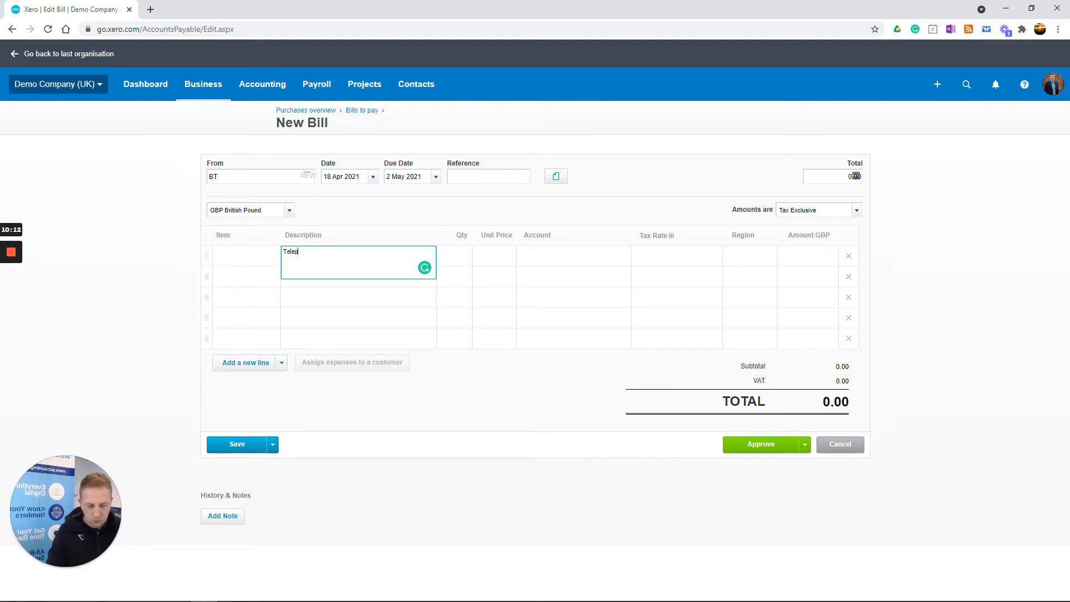
{"action": "type", "text": "hone charges"}
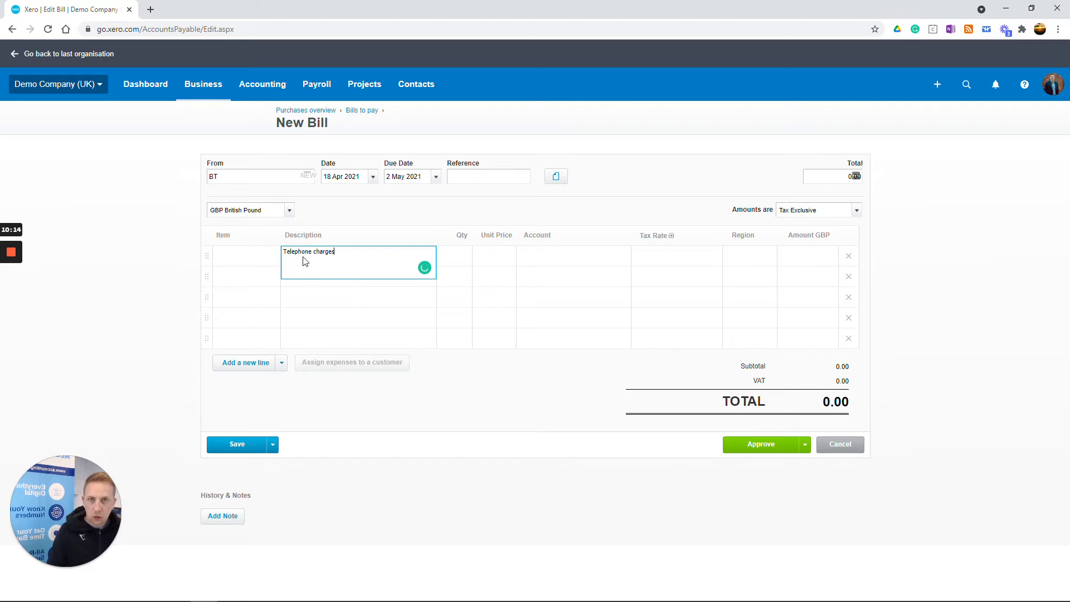
Give the Telephone charges line a quantity of 1, a unit price of 50 and the account 489 - Telephone & Internet.
{"action": "key", "text": "Tab"}
{"action": "key", "text": "Tab"}
{"action": "key", "text": "Tab"}
{"action": "type", "text": "tel"}
{"action": "key", "text": "Tab"}
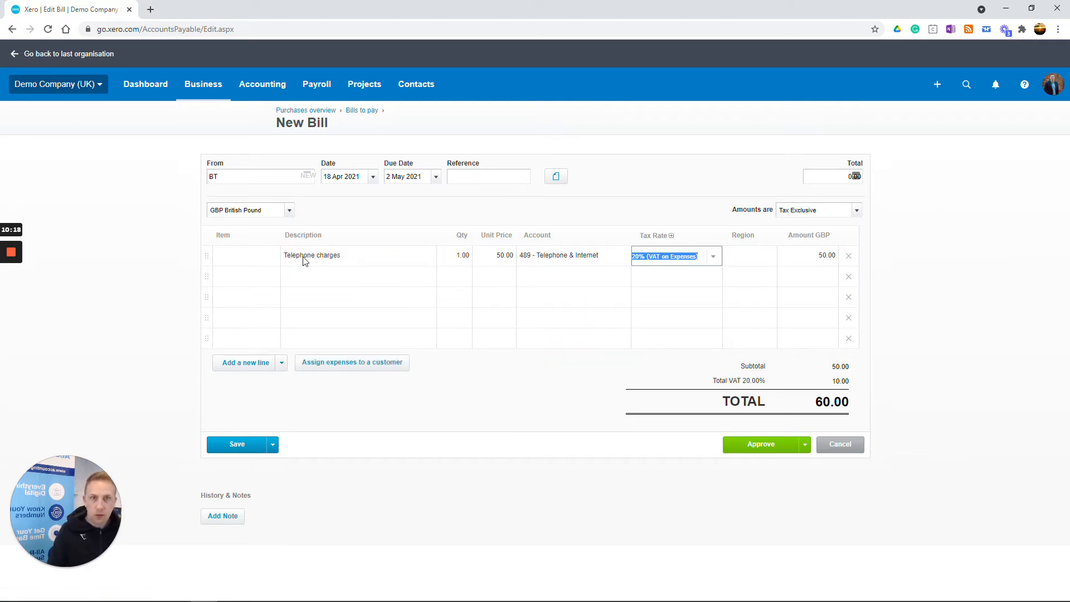
{"action": "key", "text": "Tab"}
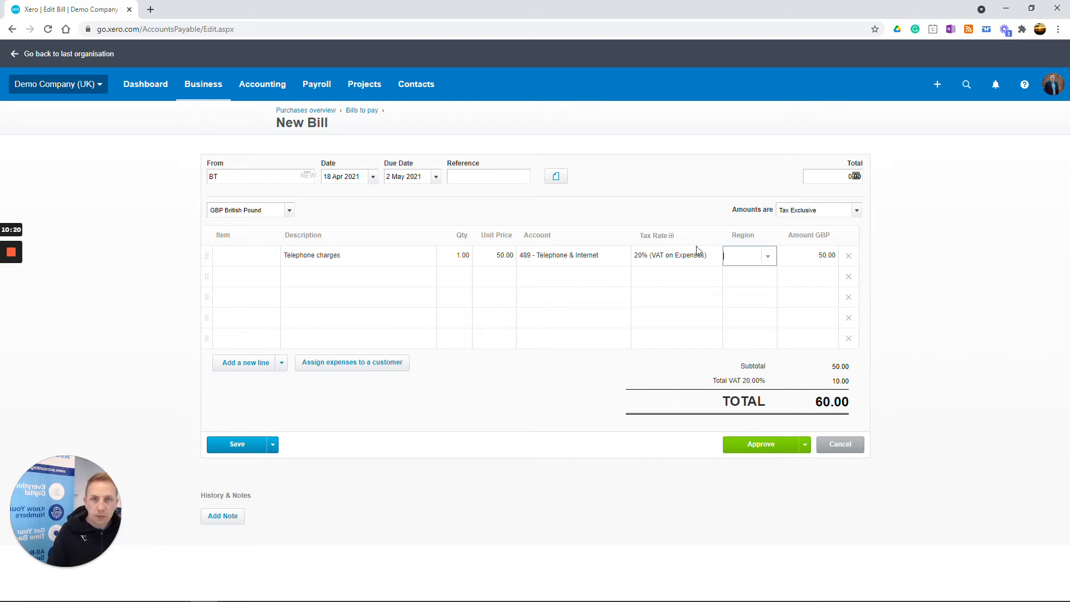
{"action": "key", "text": "Tab"}
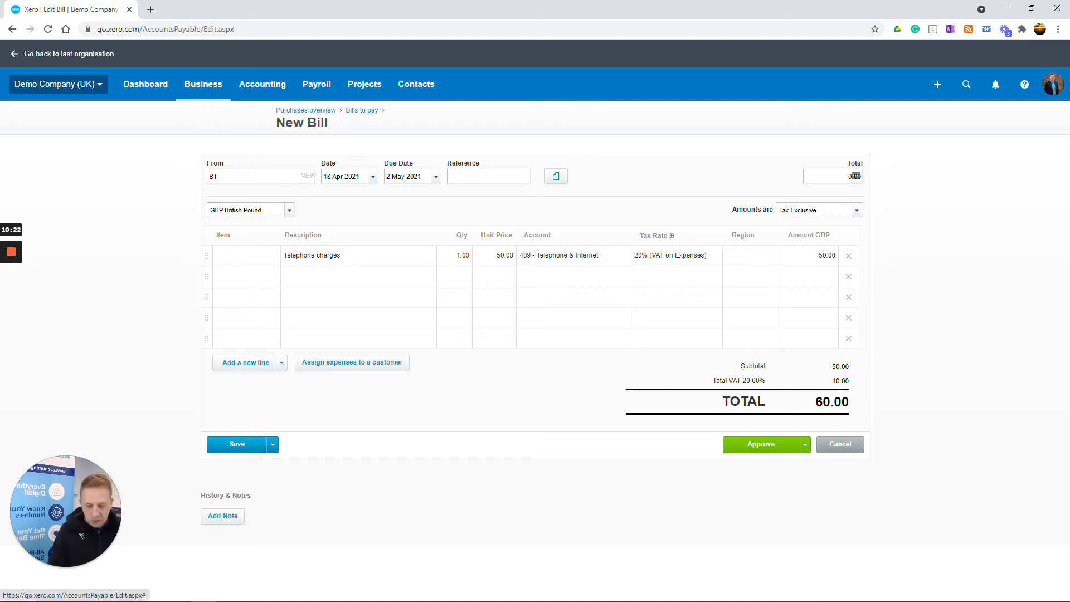
Enter BT as the bill's reference.
{"action": "type", "text": "BT"}
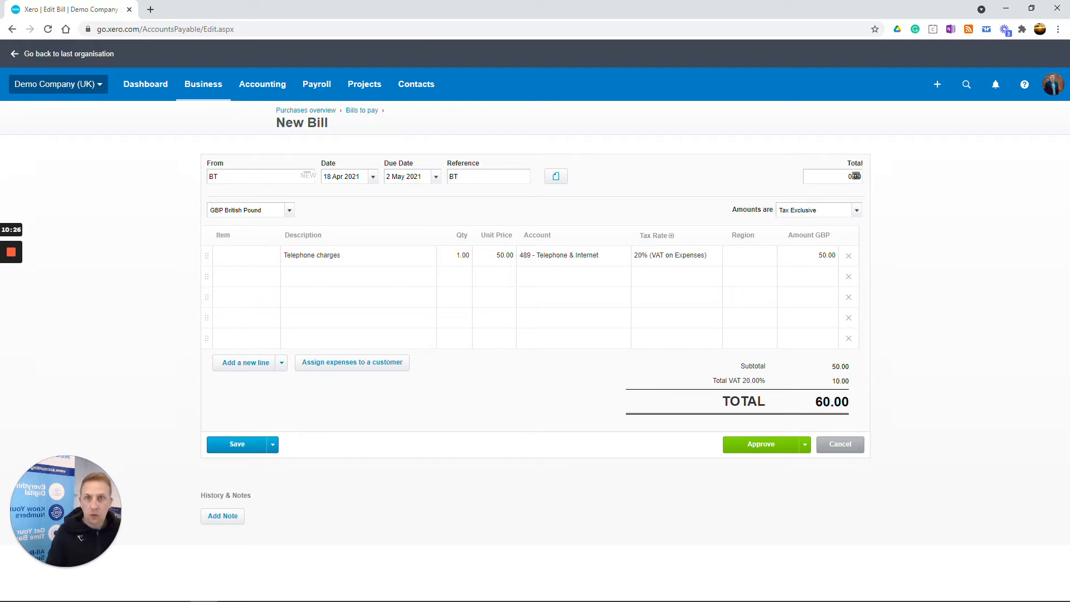
Complete the bill's reference as BT04/20 and approve the bill.
{"action": "type", "text": "04/20"}
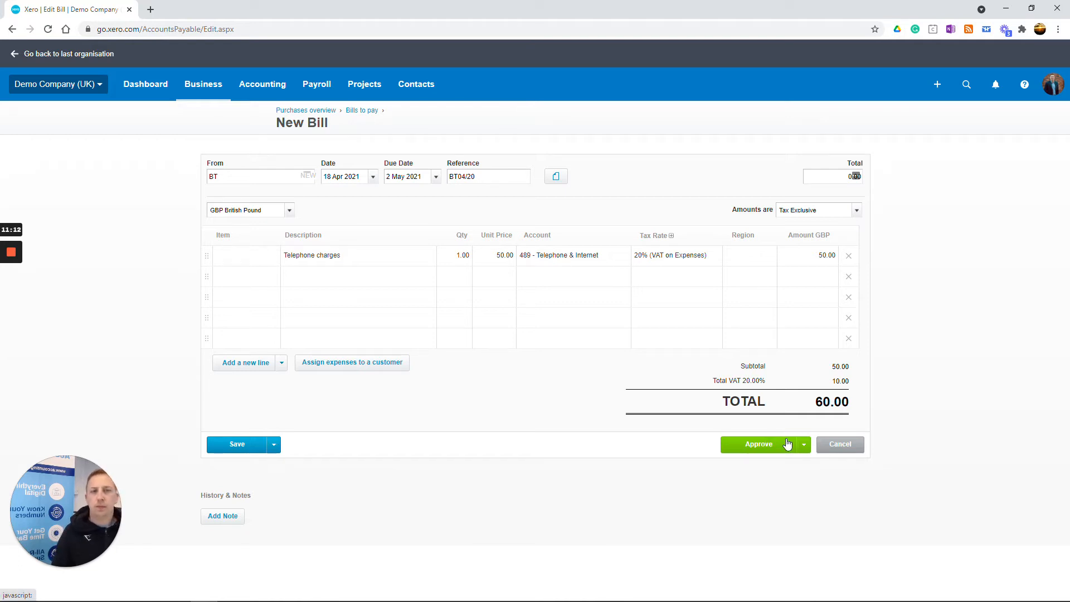
{"action": "left_click", "coordinate": [769, 444]}
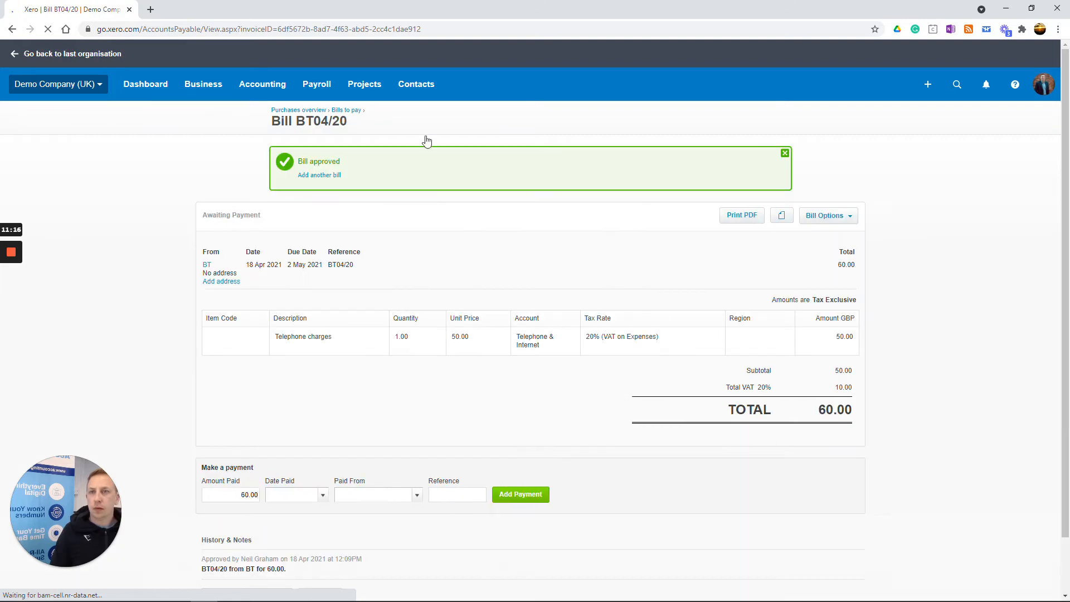
Go to the purchases overview and examine the list of bills awaiting payment, including their due dates.
{"action": "left_click", "coordinate": [321, 111]}
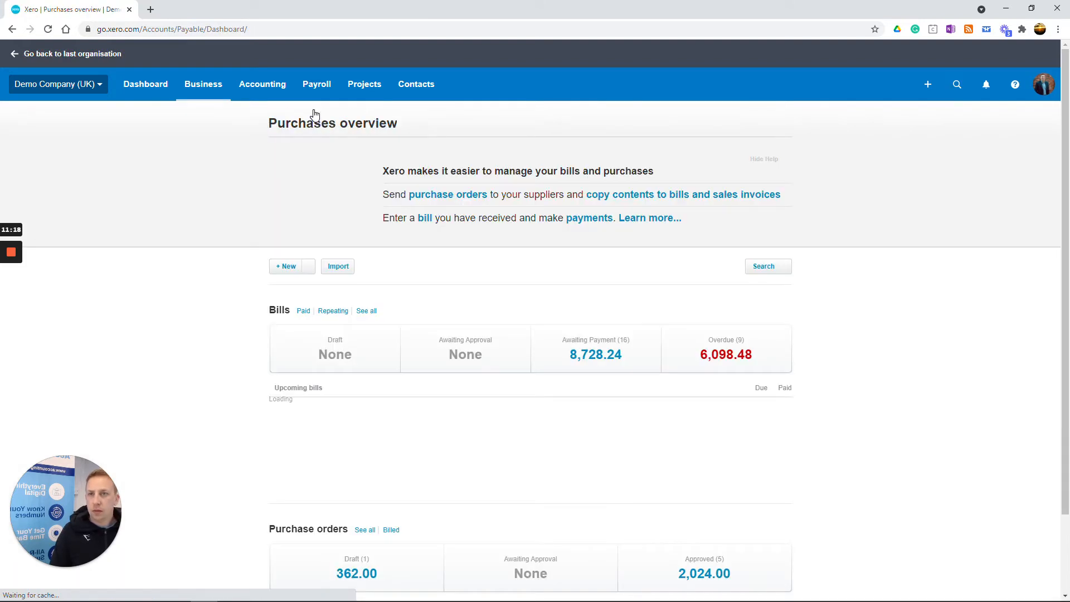
{"action": "left_click", "coordinate": [588, 363]}
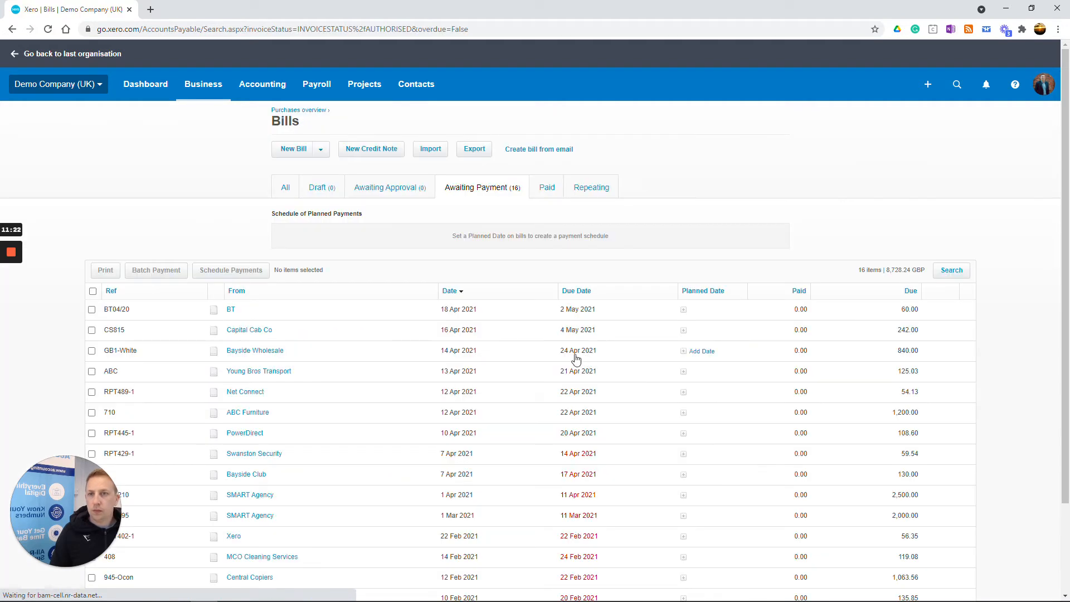
{"action": "scroll", "coordinate": [447, 343], "scroll_direction": "down", "scroll_amount": 1}
{"action": "scroll", "coordinate": [447, 343], "scroll_direction": "down", "scroll_amount": 1}
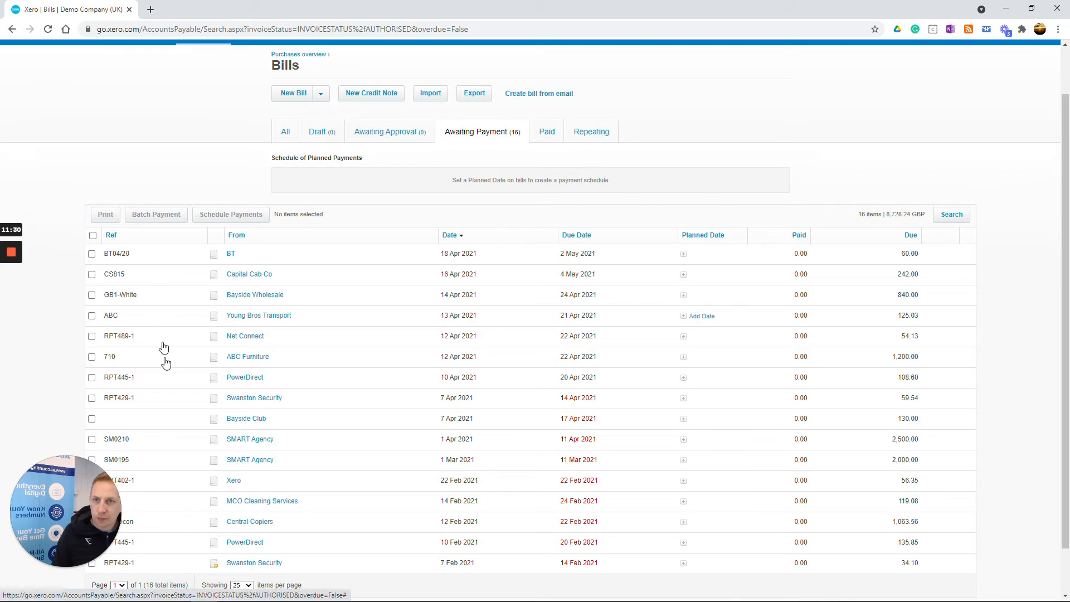
{"action": "scroll", "coordinate": [596, 159], "scroll_direction": "down", "scroll_amount": 2}
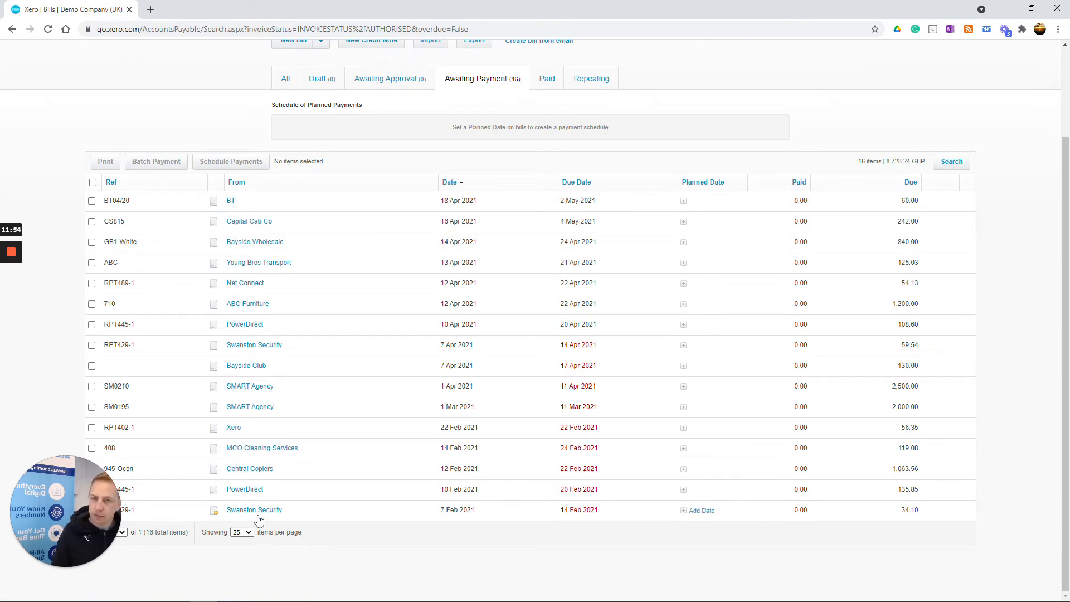
{"action": "scroll", "coordinate": [526, 375], "scroll_direction": "up", "scroll_amount": 2}
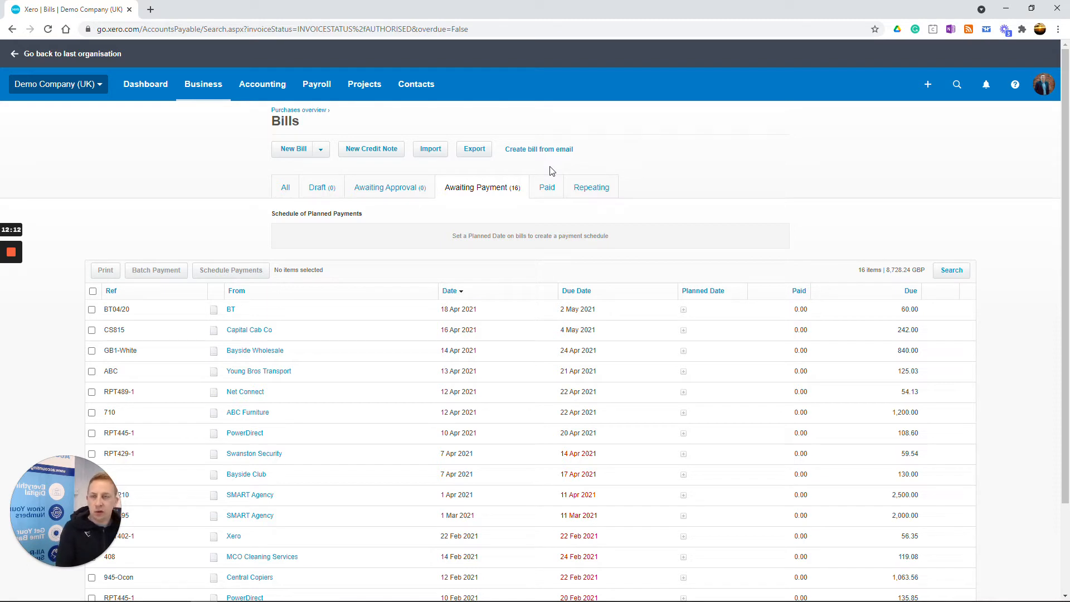
Open the Business Bank Account's reconciliation from the dashboard and examine its statement lines and suggested matches.
{"action": "left_click", "coordinate": [158, 94]}
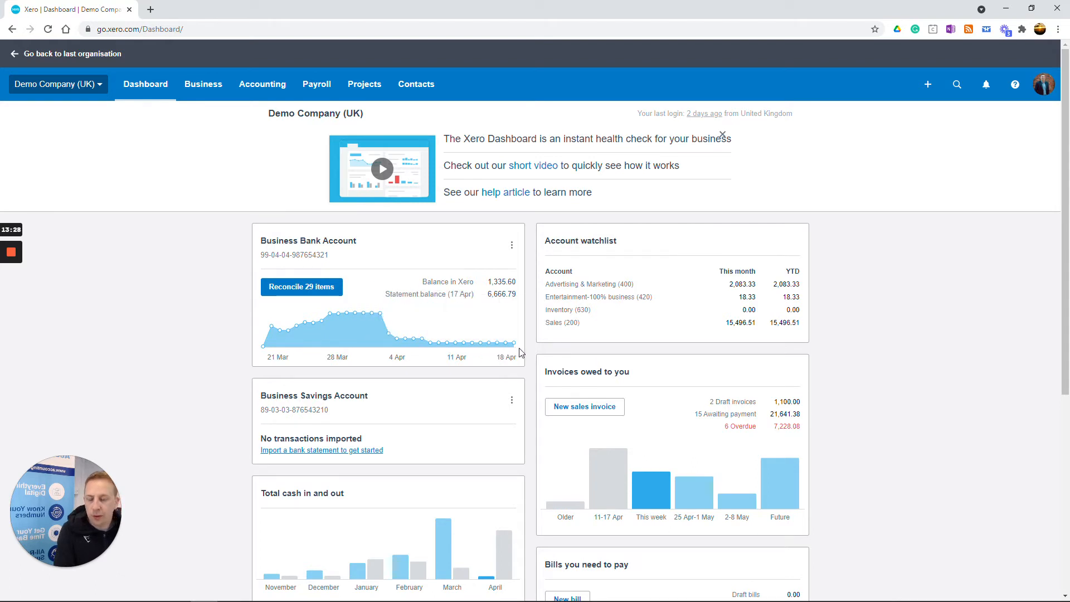
{"action": "left_click", "coordinate": [320, 288]}
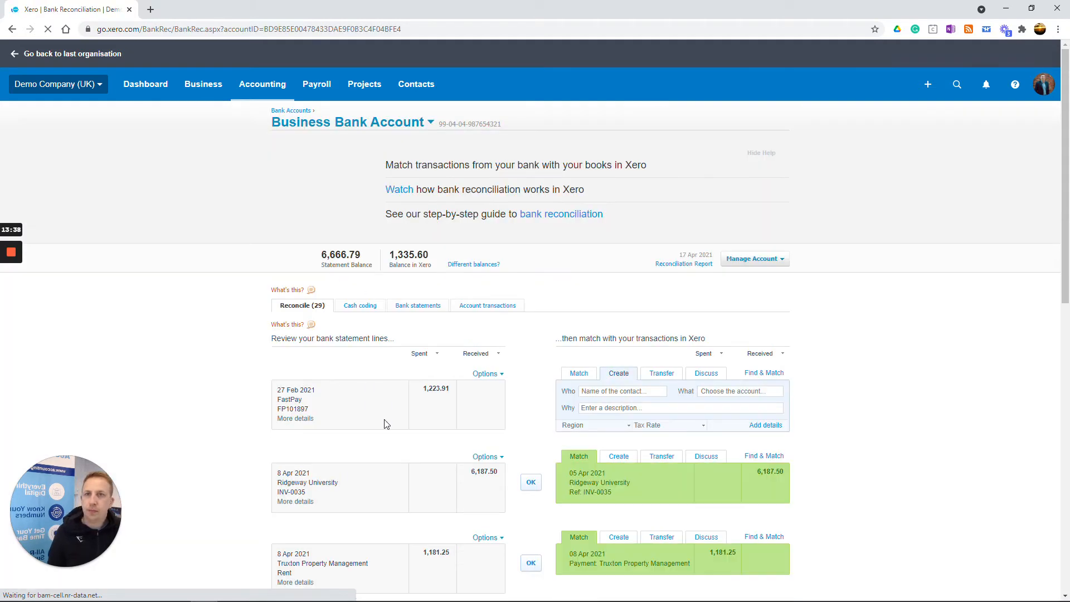
{"action": "scroll", "coordinate": [384, 423], "scroll_direction": "down", "scroll_amount": 2}
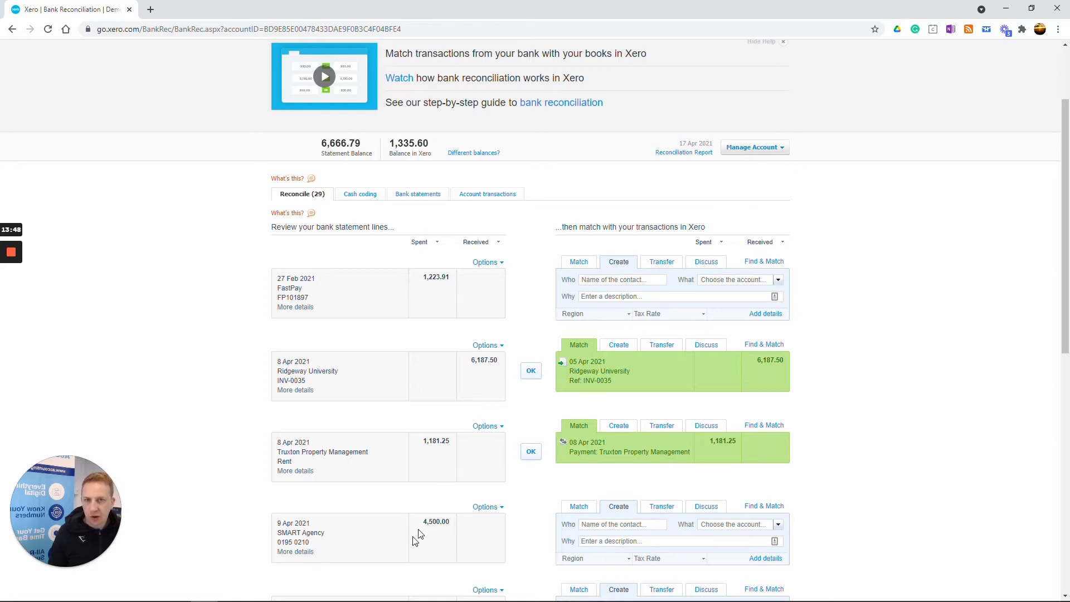
{"action": "scroll", "coordinate": [418, 537], "scroll_direction": "up", "scroll_amount": 1}
{"action": "scroll", "coordinate": [412, 390], "scroll_direction": "down", "scroll_amount": 3}
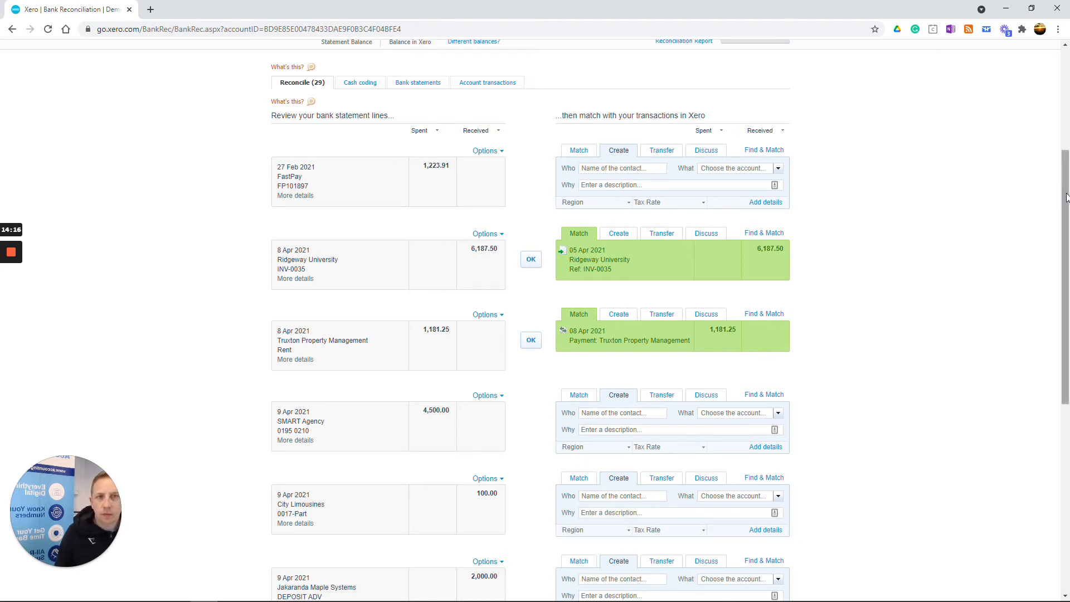
{"action": "left_click_drag", "start_coordinate": [1067, 198], "coordinate": [1066, 209]}
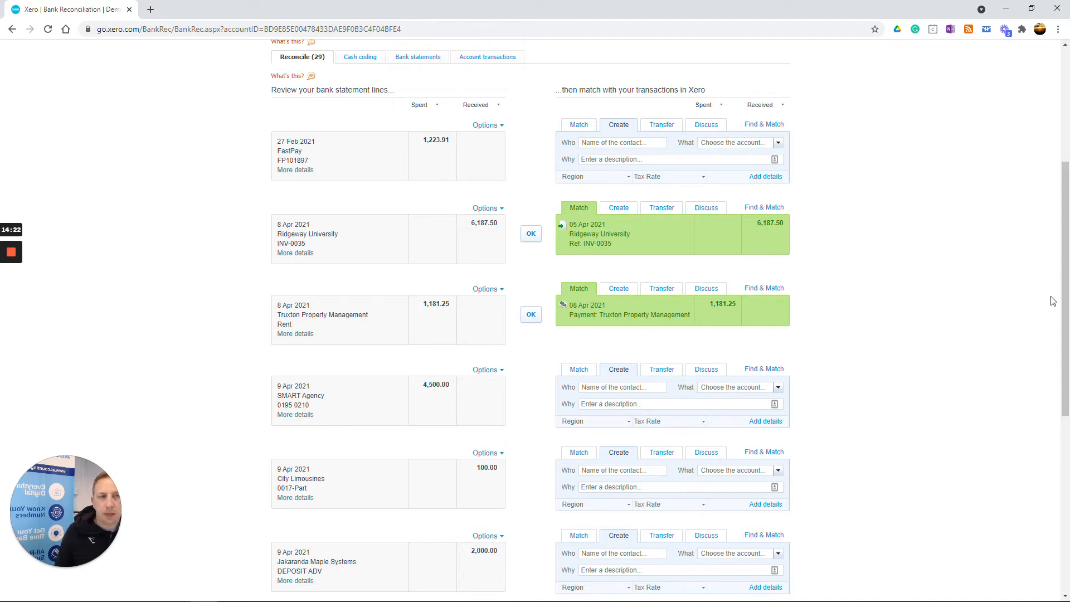
{"action": "scroll", "coordinate": [1059, 315], "scroll_direction": "down", "scroll_amount": 1}
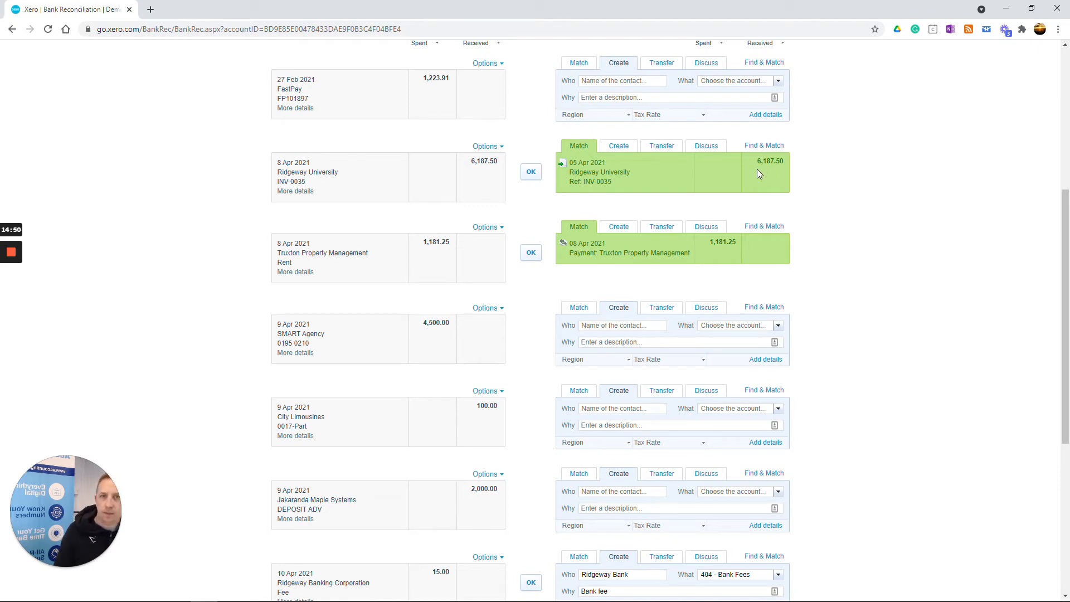
{"action": "scroll", "coordinate": [756, 169], "scroll_direction": "up", "scroll_amount": 5}
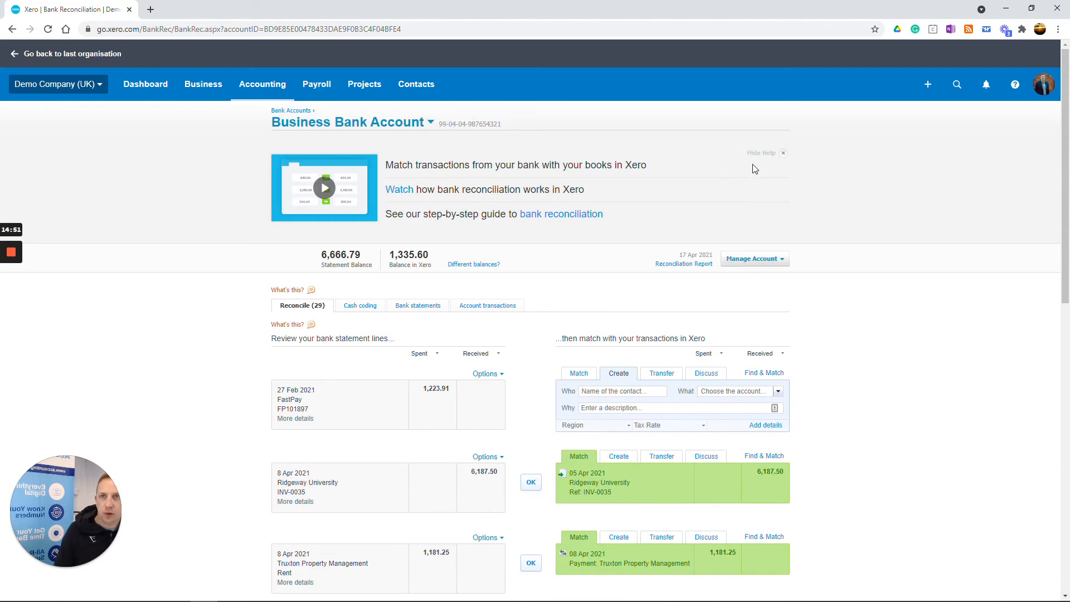
Open the invoices in a separate browser tab, list those awaiting payment and view the Ridgeway University invoice dated 5 Apr 2021.
{"action": "left_click", "coordinate": [215, 93]}
{"action": "right_click", "coordinate": [240, 185]}
{"action": "left_click", "coordinate": [273, 190]}
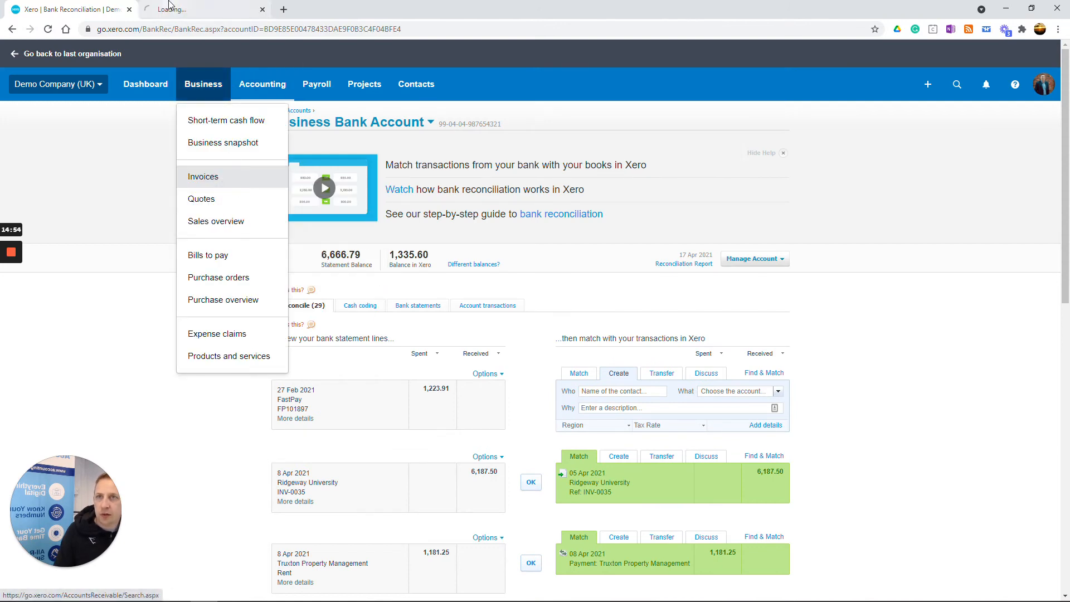
{"action": "left_click", "coordinate": [169, 5]}
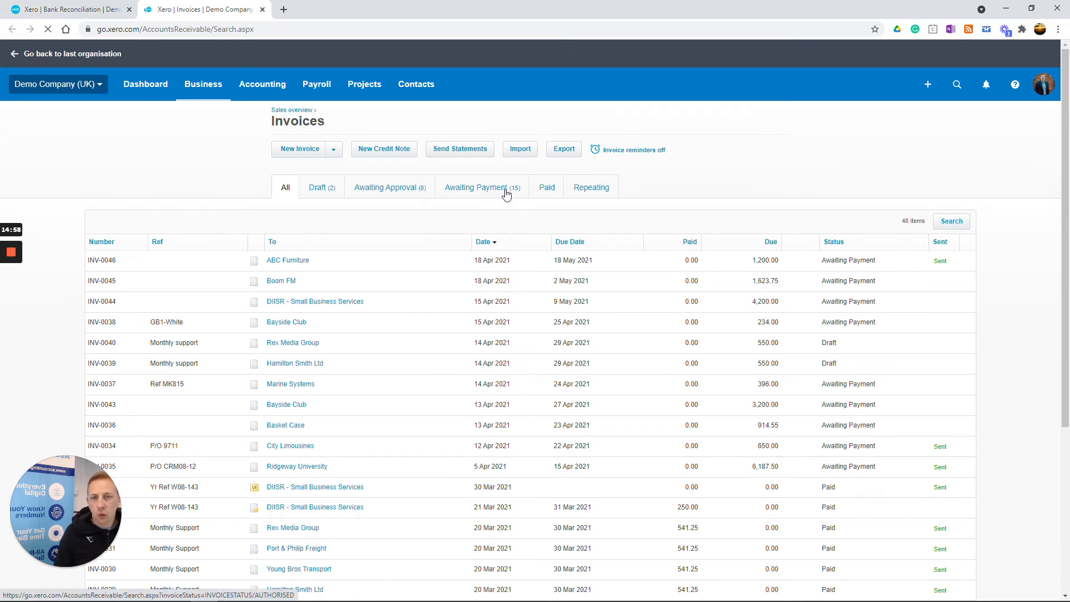
{"action": "left_click", "coordinate": [506, 189]}
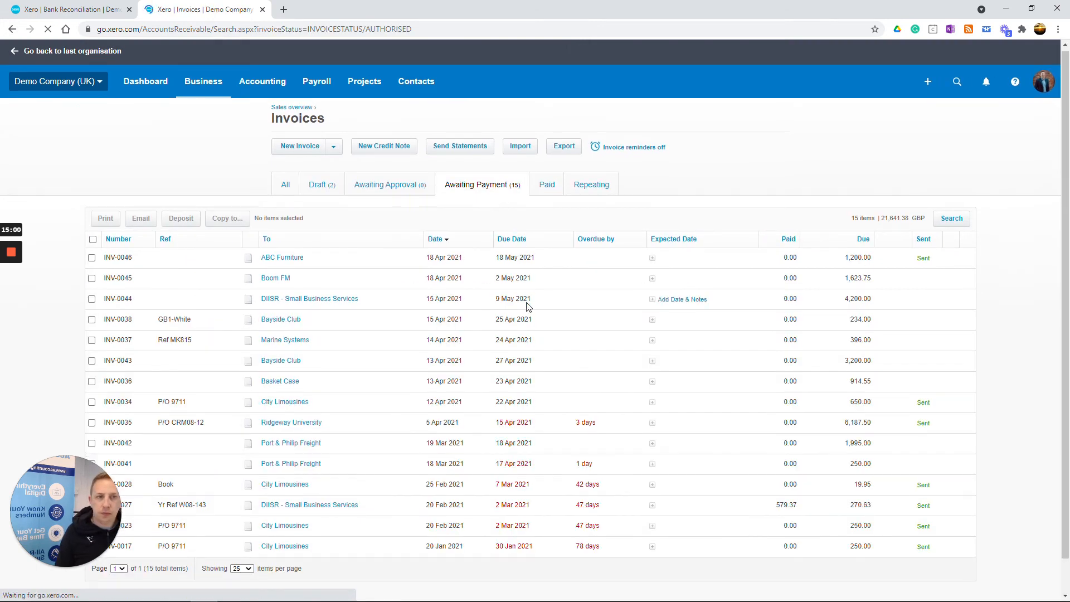
{"action": "scroll", "coordinate": [615, 342], "scroll_direction": "down", "scroll_amount": 1}
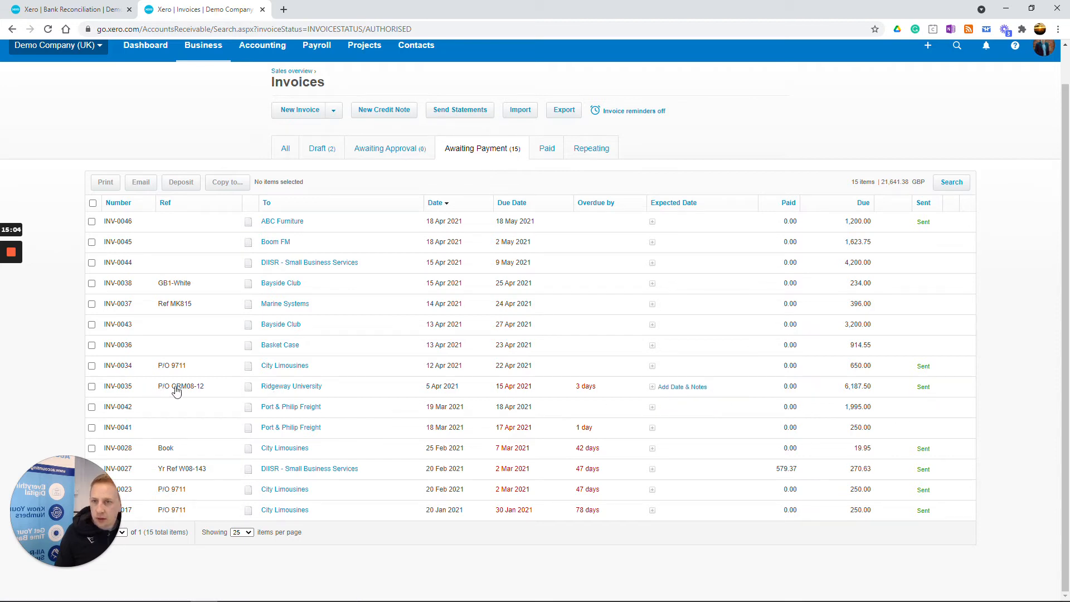
{"action": "left_click", "coordinate": [279, 390]}
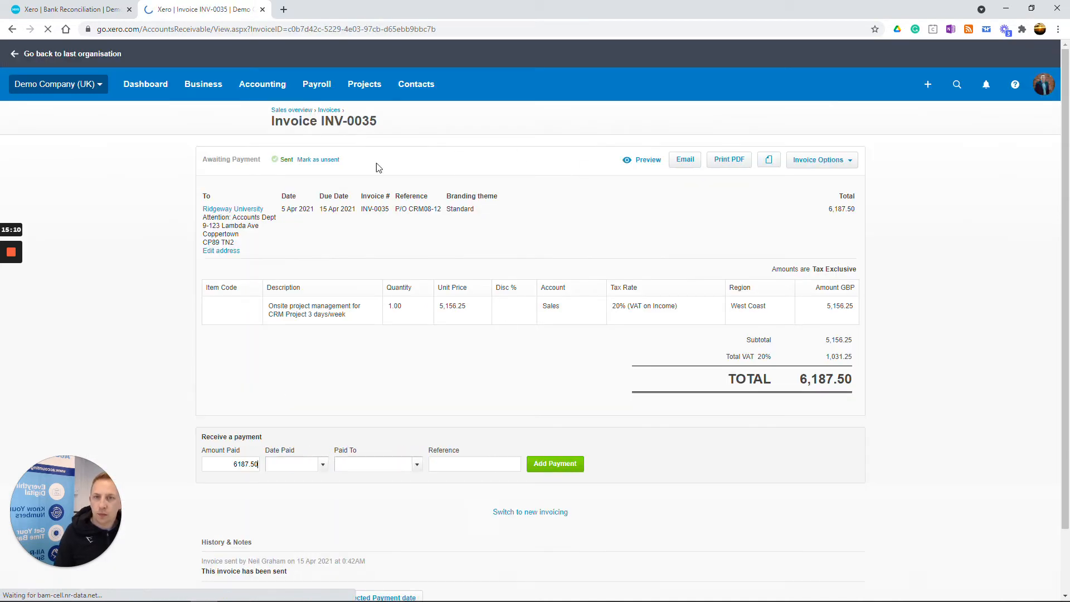
Return to the bank reconciliation and accept the suggested matches for the Ridgeway University receipt and the Truxton Property Management rent payment.
{"action": "left_click", "coordinate": [68, 8]}
{"action": "left_click", "coordinate": [914, 401]}
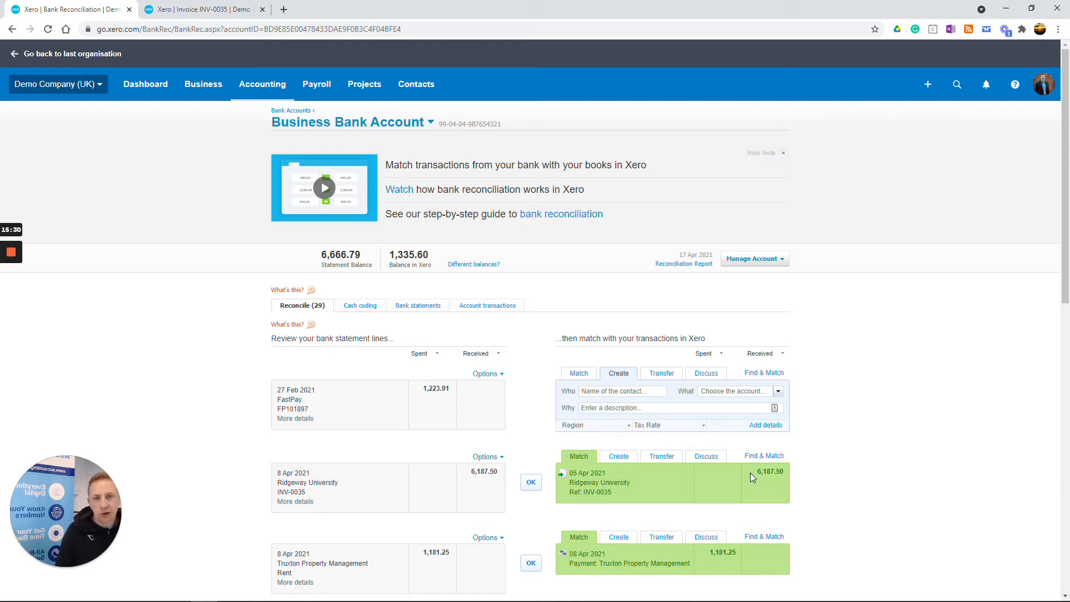
{"action": "left_click", "coordinate": [528, 482]}
{"action": "scroll", "coordinate": [618, 471], "scroll_direction": "down", "scroll_amount": 3}
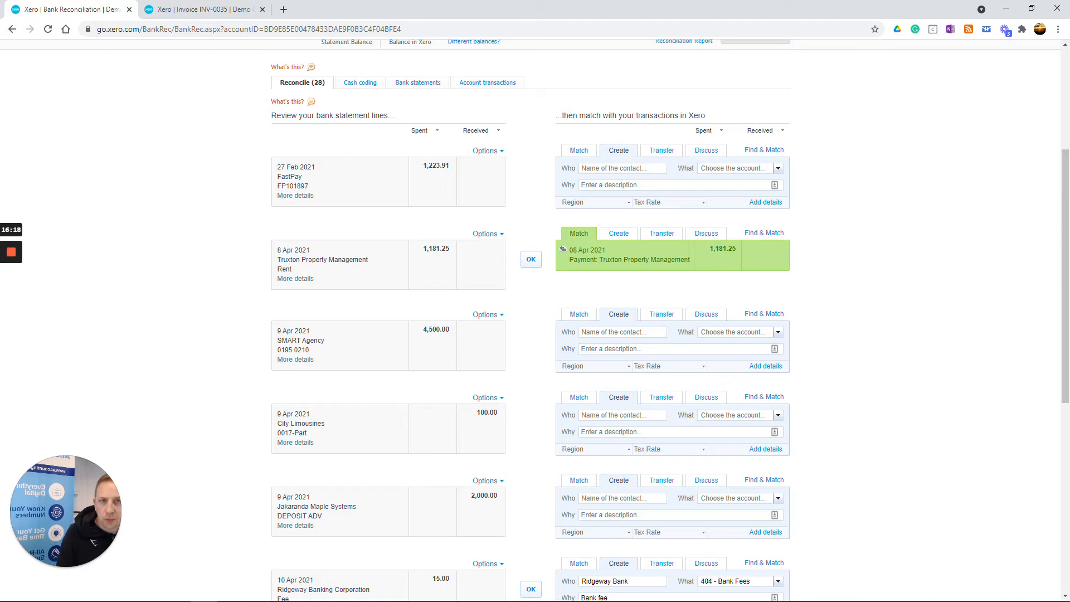
{"action": "left_click", "coordinate": [531, 261]}
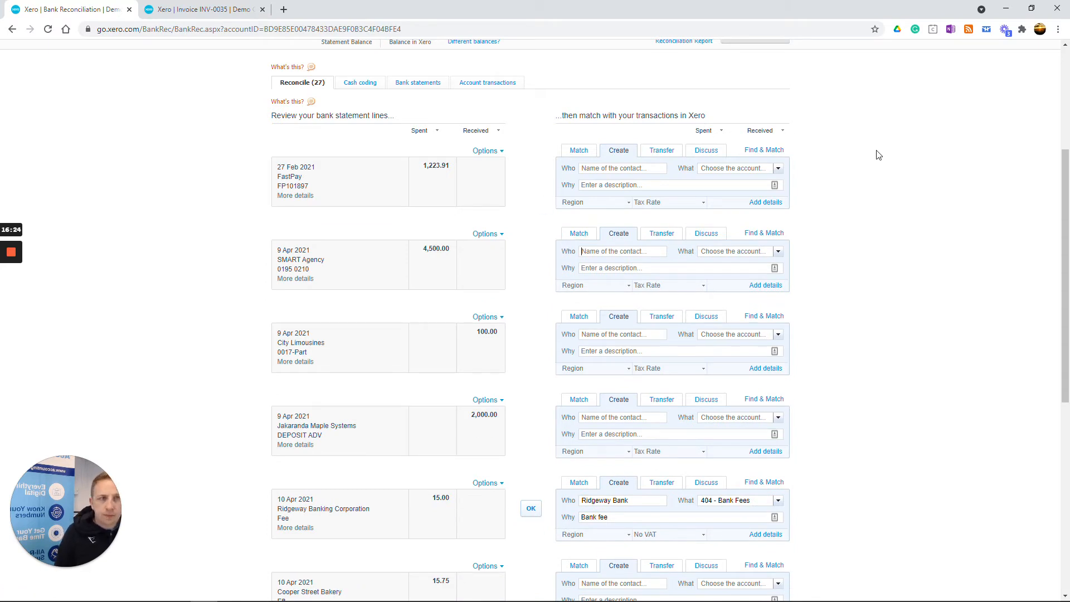
Move to page 2 of the statement lines and accept the suggested match for the 49.90 Wilson Online Periodicals payment.
{"action": "left_click_drag", "start_coordinate": [1065, 175], "coordinate": [1055, 261]}
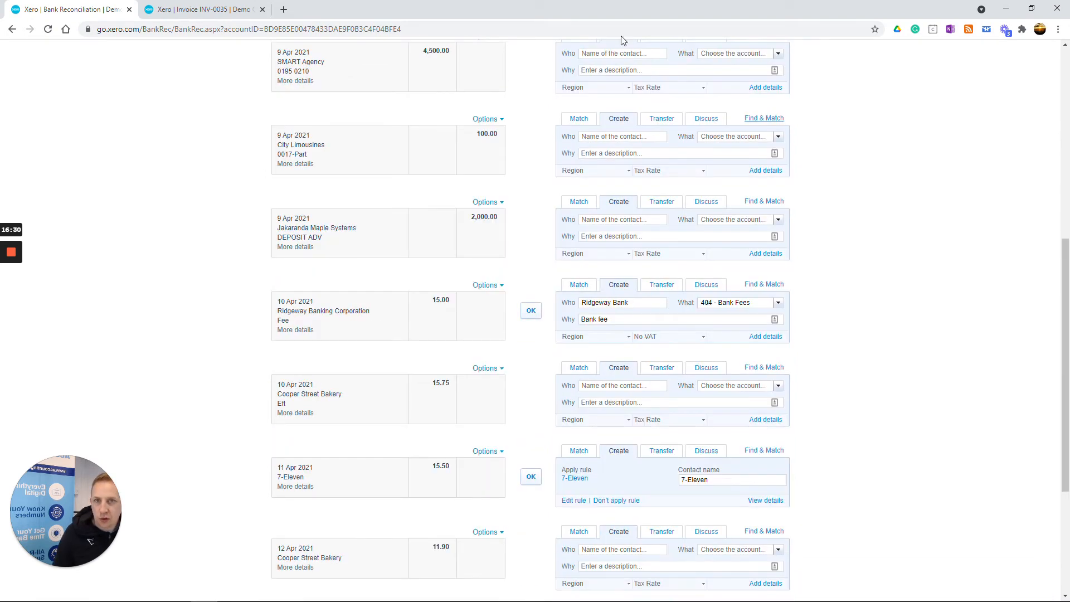
{"action": "scroll", "coordinate": [532, 287], "scroll_direction": "down", "scroll_amount": 4}
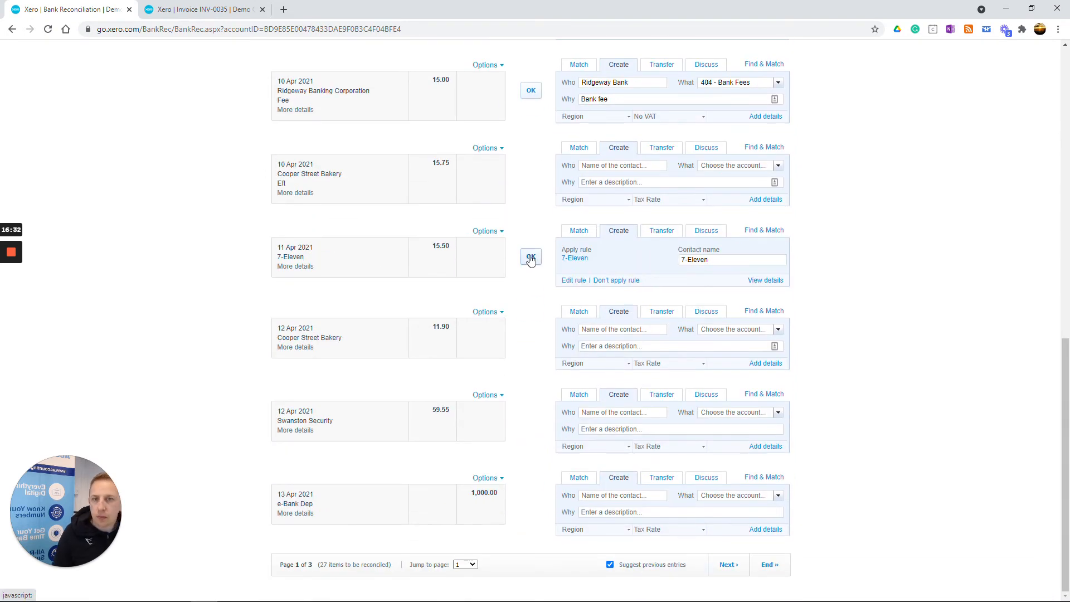
{"action": "left_click", "coordinate": [723, 566]}
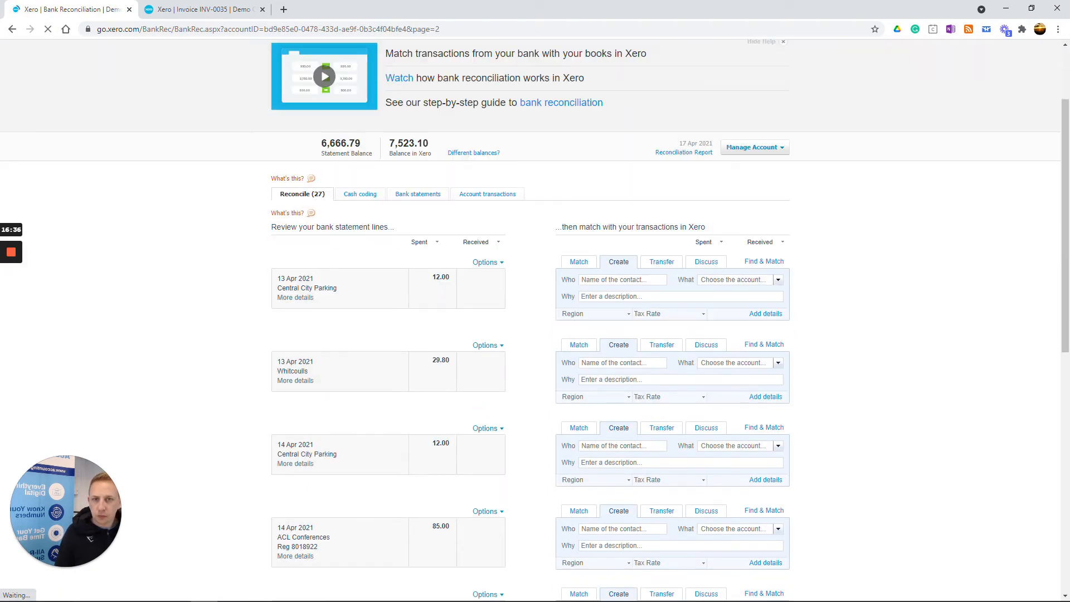
{"action": "scroll", "coordinate": [571, 384], "scroll_direction": "down", "scroll_amount": 8}
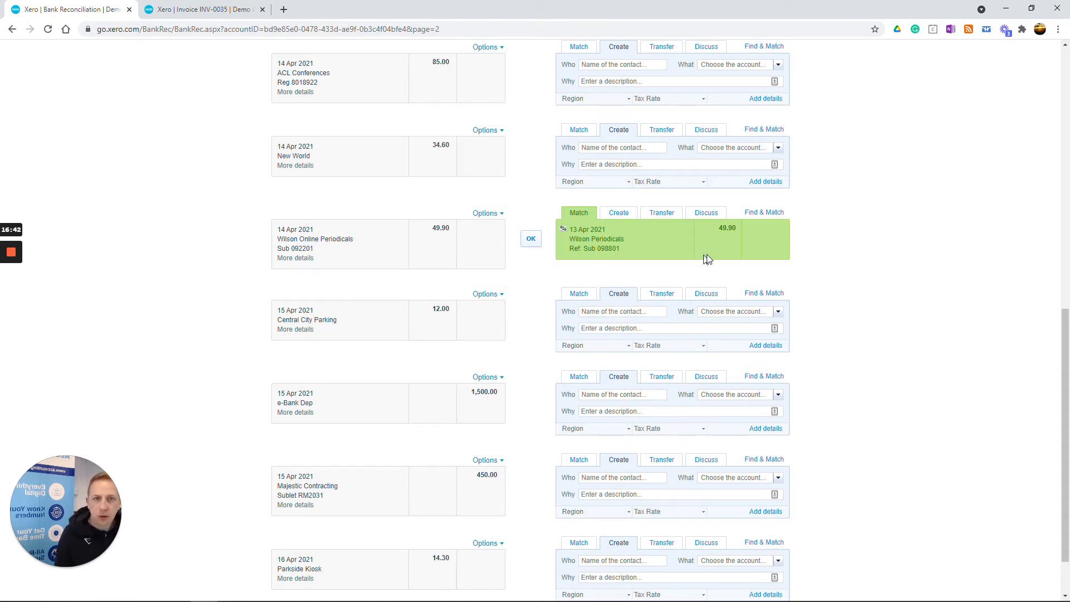
{"action": "left_click", "coordinate": [531, 238]}
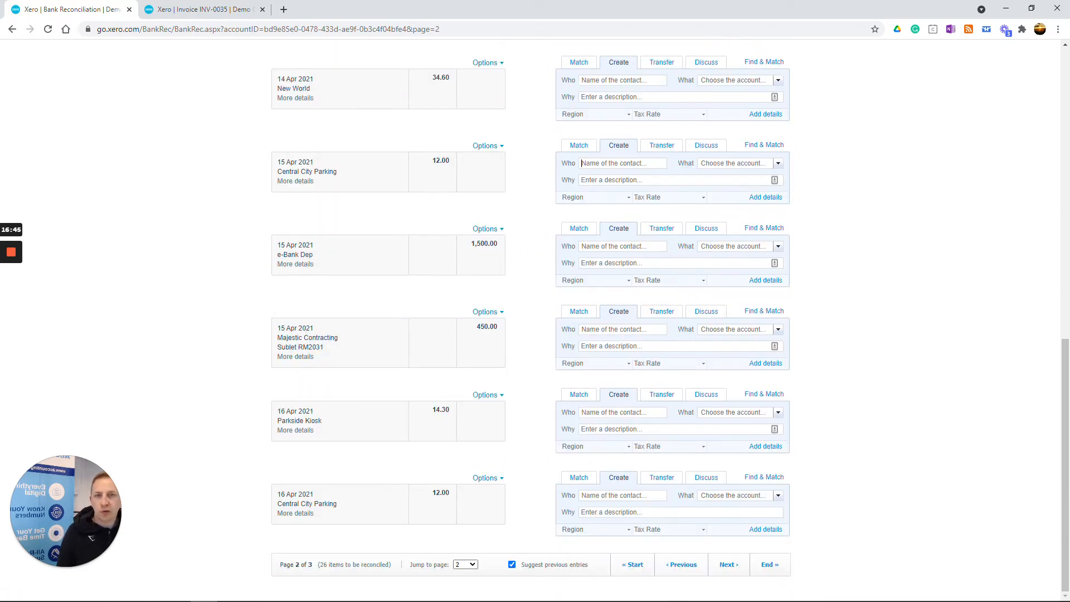
Move to page 3 of the statement lines and accept the suggested match for the 35.00 Wilson Online Periodicals receipt.
{"action": "left_click", "coordinate": [731, 565]}
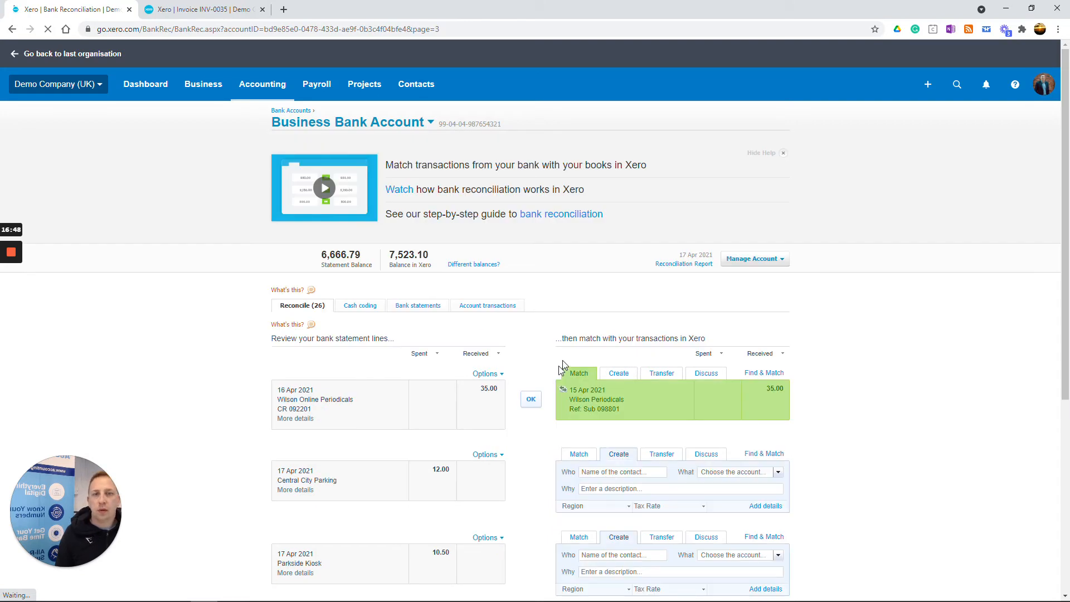
{"action": "scroll", "coordinate": [484, 232], "scroll_direction": "down", "scroll_amount": 5}
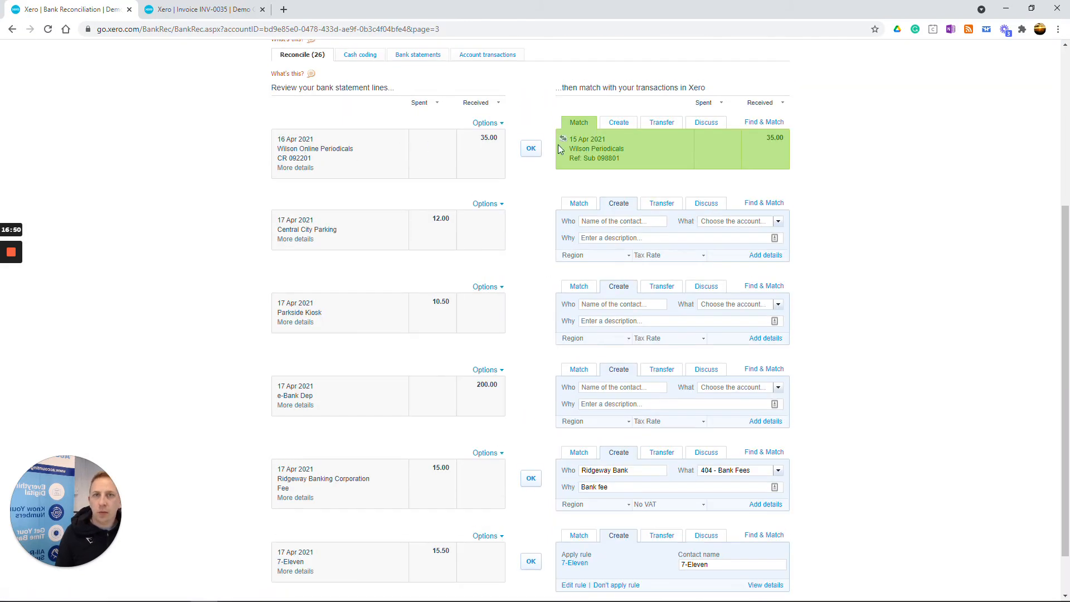
{"action": "left_click", "coordinate": [531, 149]}
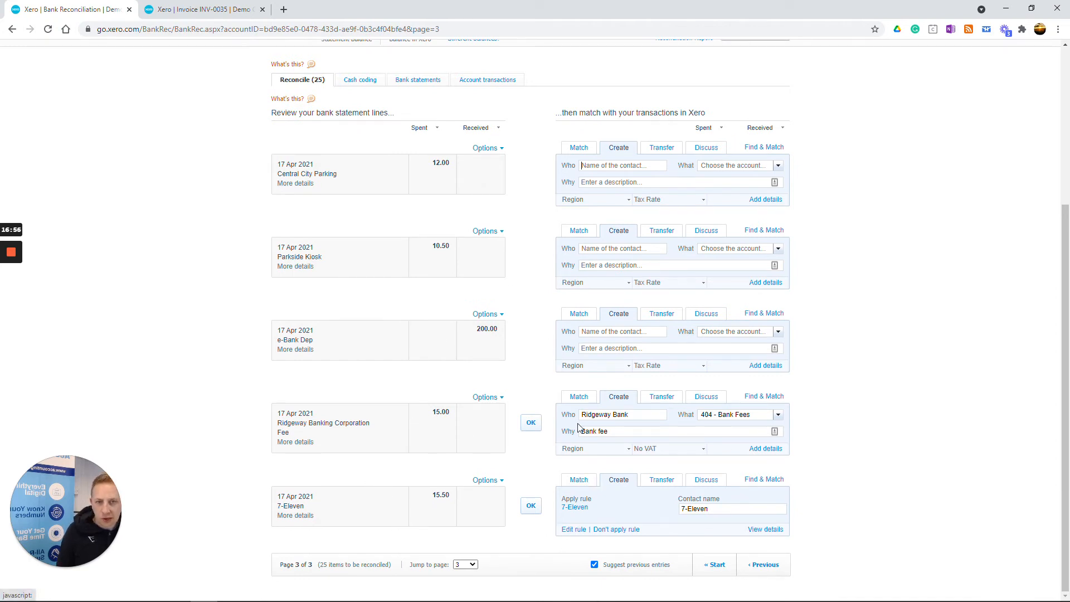
Go back to page 2 of the reconciliation and examine the statement lines without a suggested match.
{"action": "left_click", "coordinate": [758, 566]}
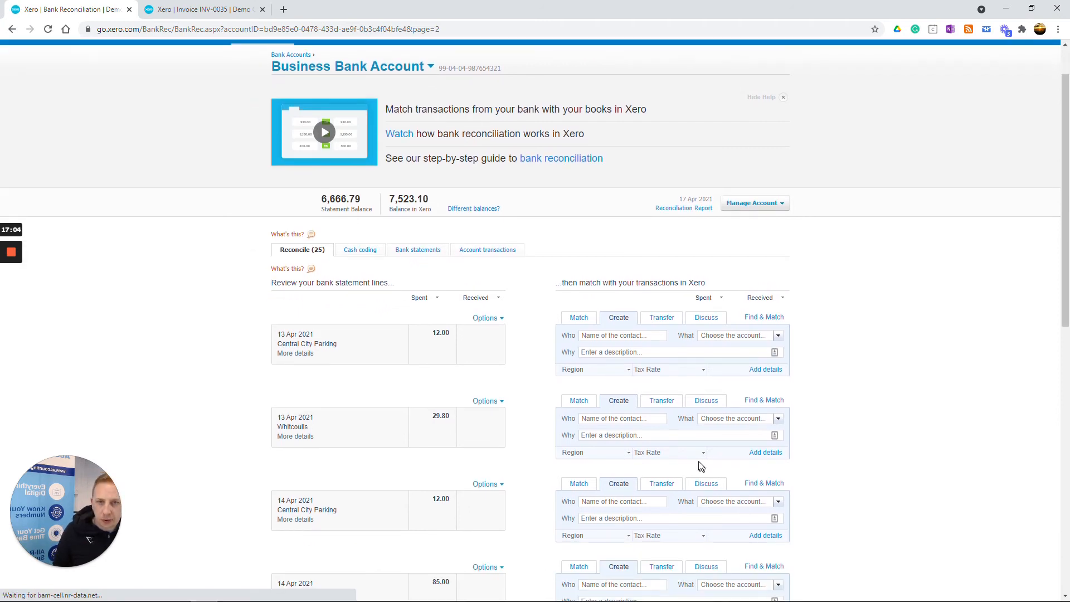
{"action": "scroll", "coordinate": [701, 465], "scroll_direction": "down", "scroll_amount": 3}
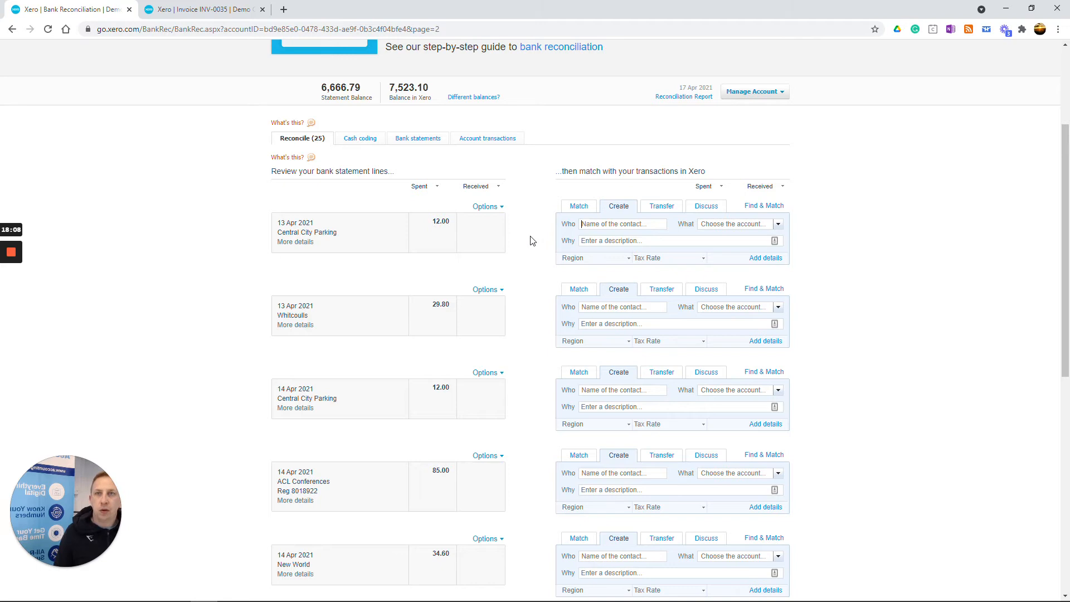
{"action": "scroll", "coordinate": [530, 240], "scroll_direction": "up", "scroll_amount": 3}
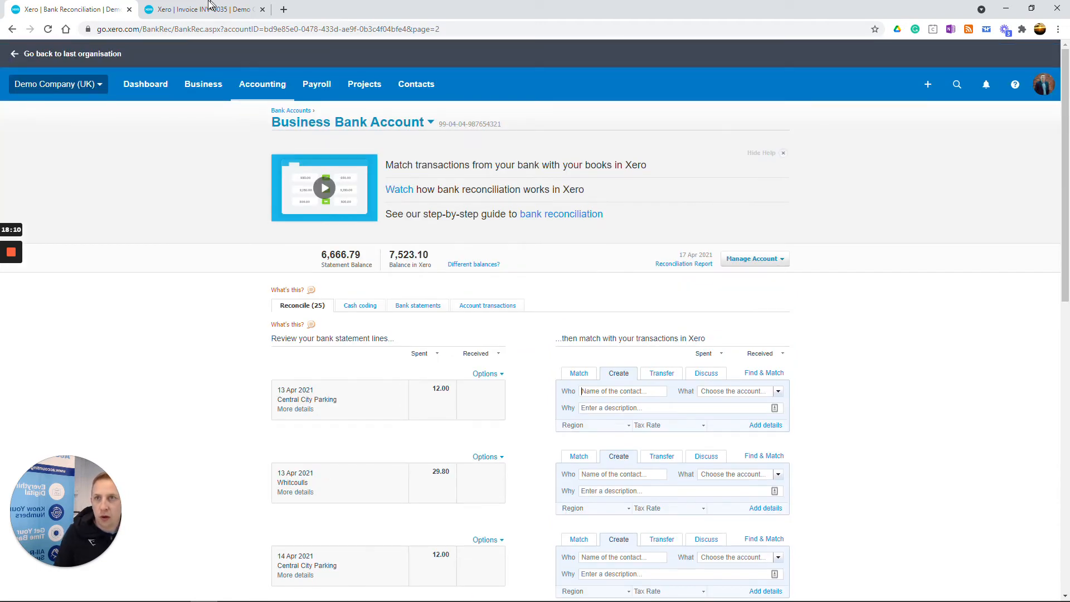
Open the list of bills to pay and compare it with the unmatched statement lines in the bank reconciliation.
{"action": "left_click", "coordinate": [200, 9]}
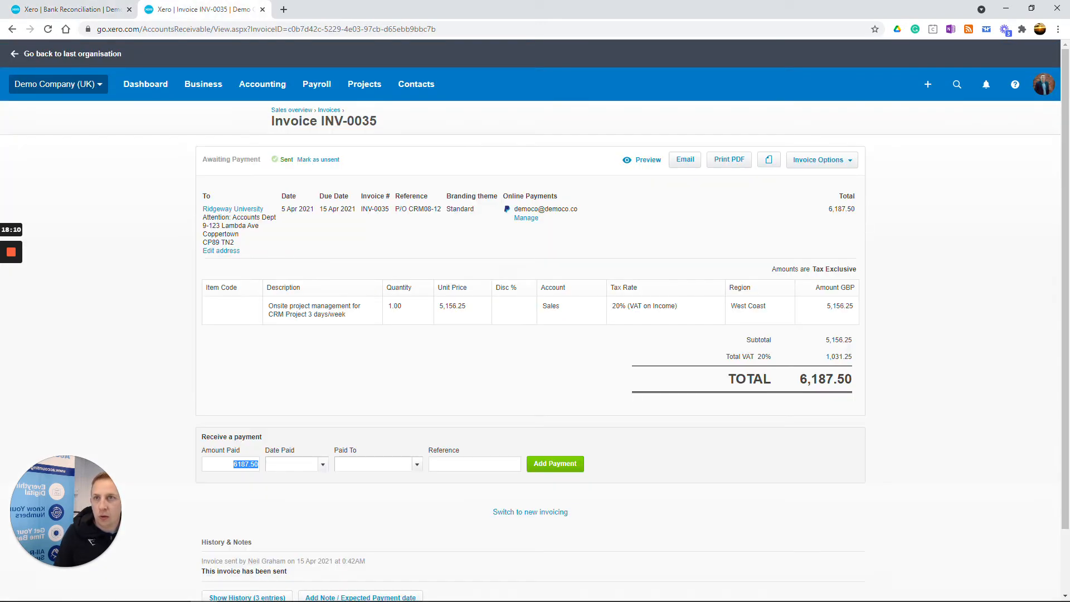
{"action": "left_click", "coordinate": [263, 88]}
{"action": "left_click", "coordinate": [207, 89]}
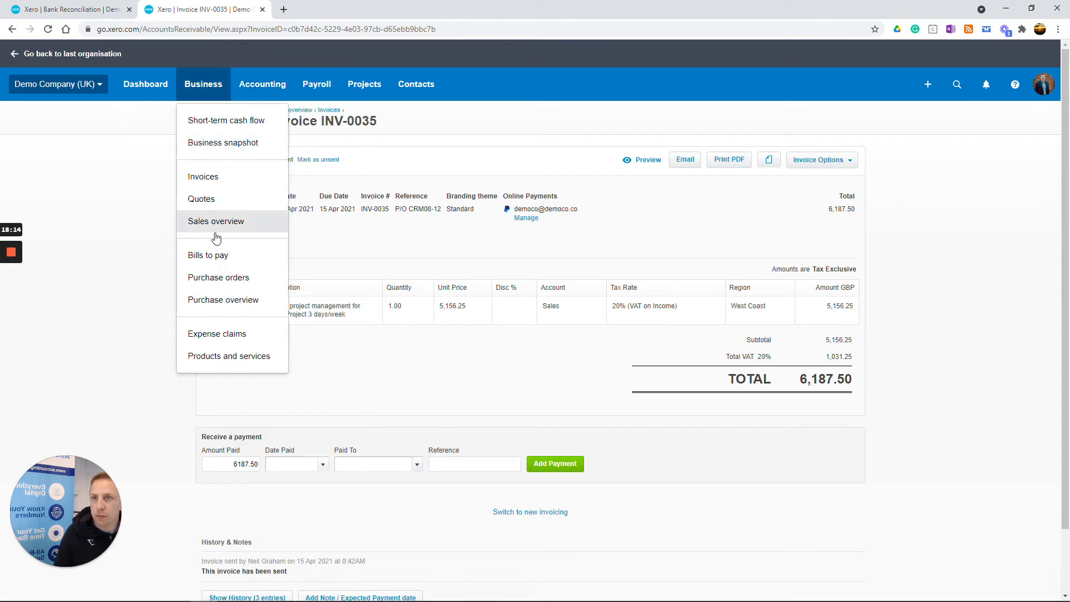
{"action": "left_click", "coordinate": [212, 255]}
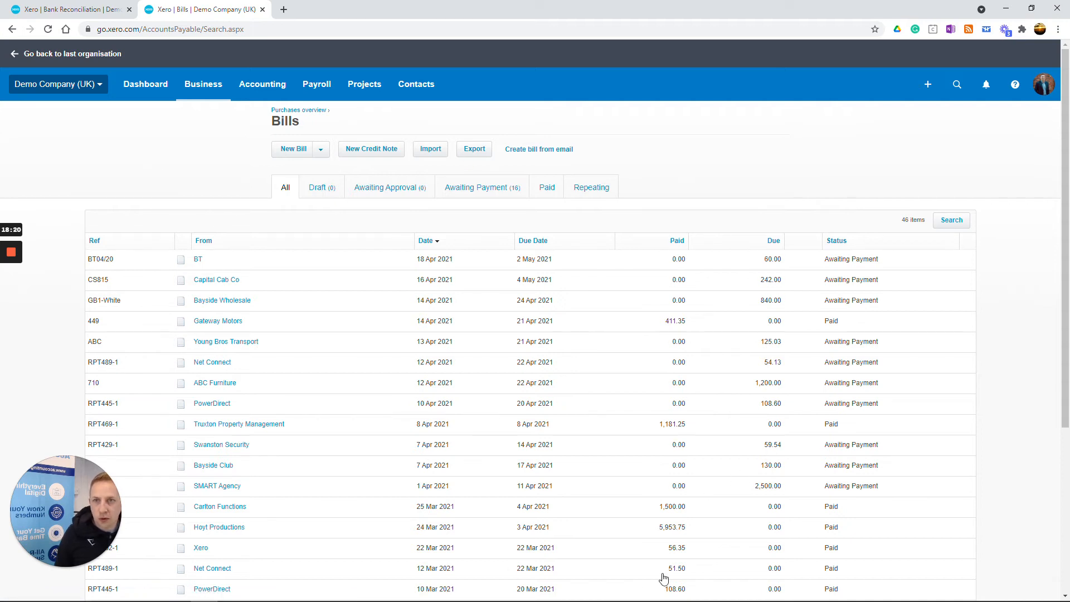
{"action": "left_click", "coordinate": [65, 9]}
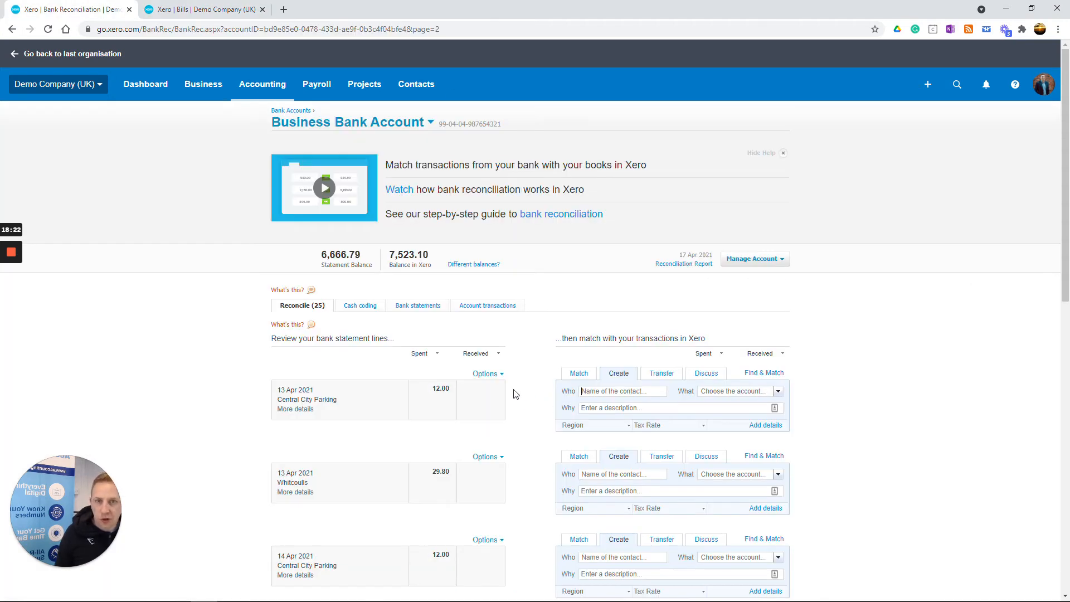
{"action": "left_click", "coordinate": [204, 6]}
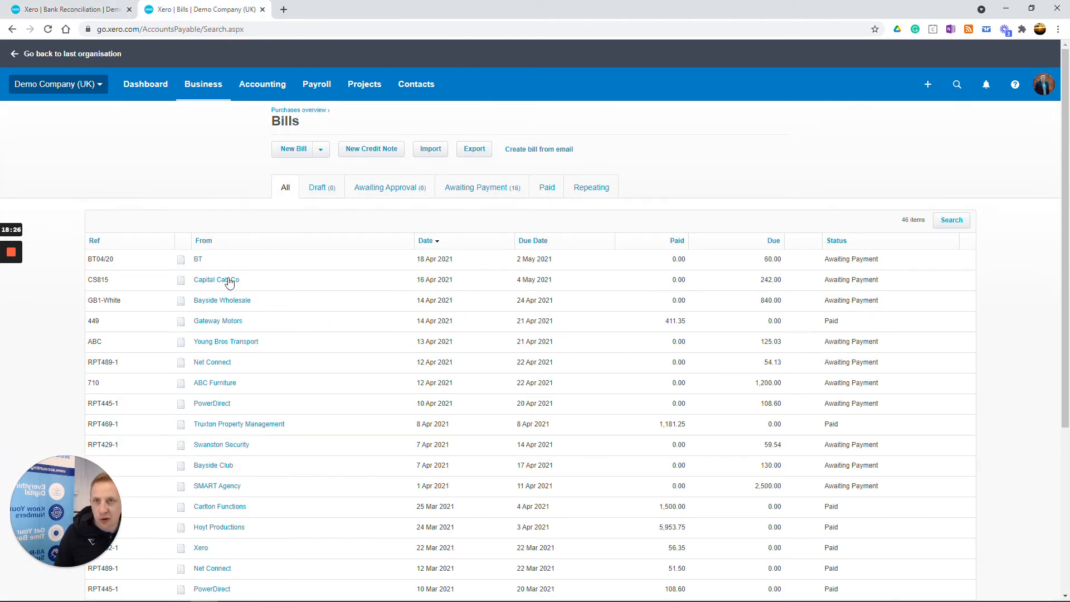
{"action": "left_click", "coordinate": [120, 11]}
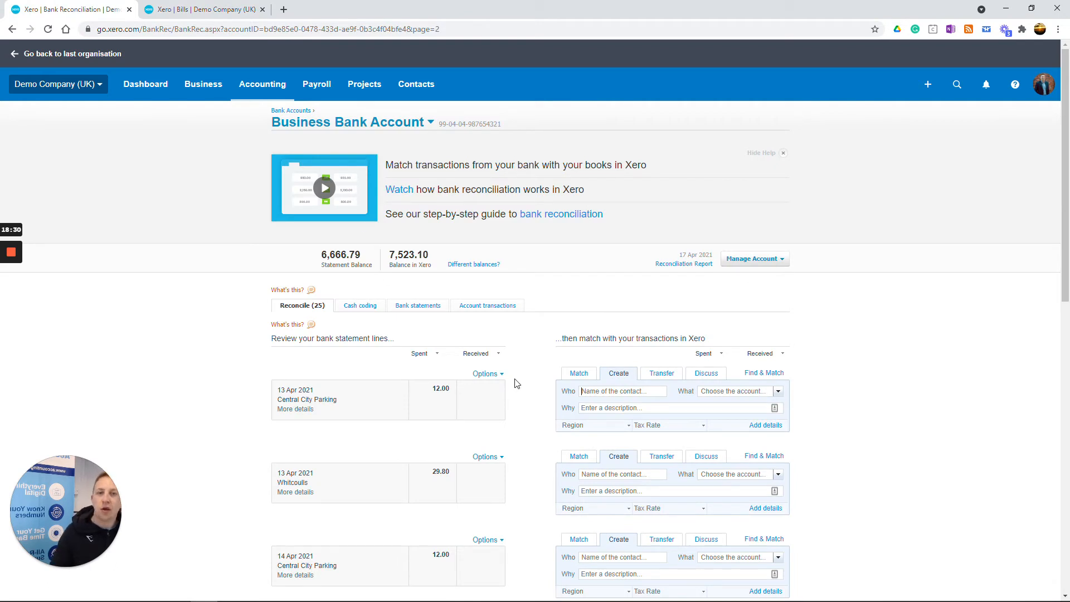
Enter Central City Parking as a new contact for the 12.00 statement line dated 13 Apr 2021.
{"action": "scroll", "coordinate": [546, 362], "scroll_direction": "down", "scroll_amount": 3}
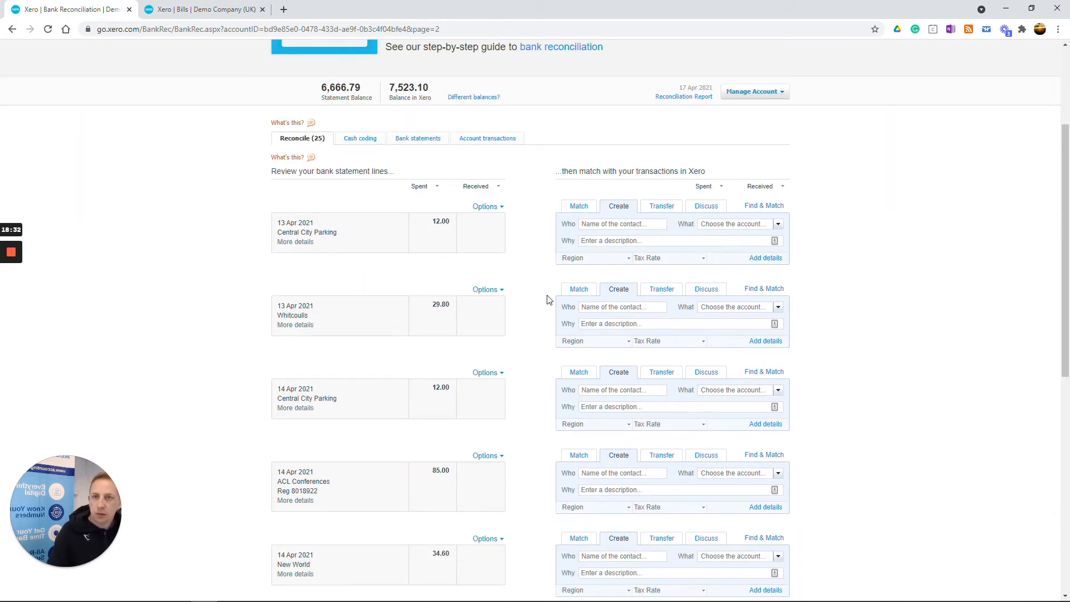
{"action": "type", "text": "cENTR"}
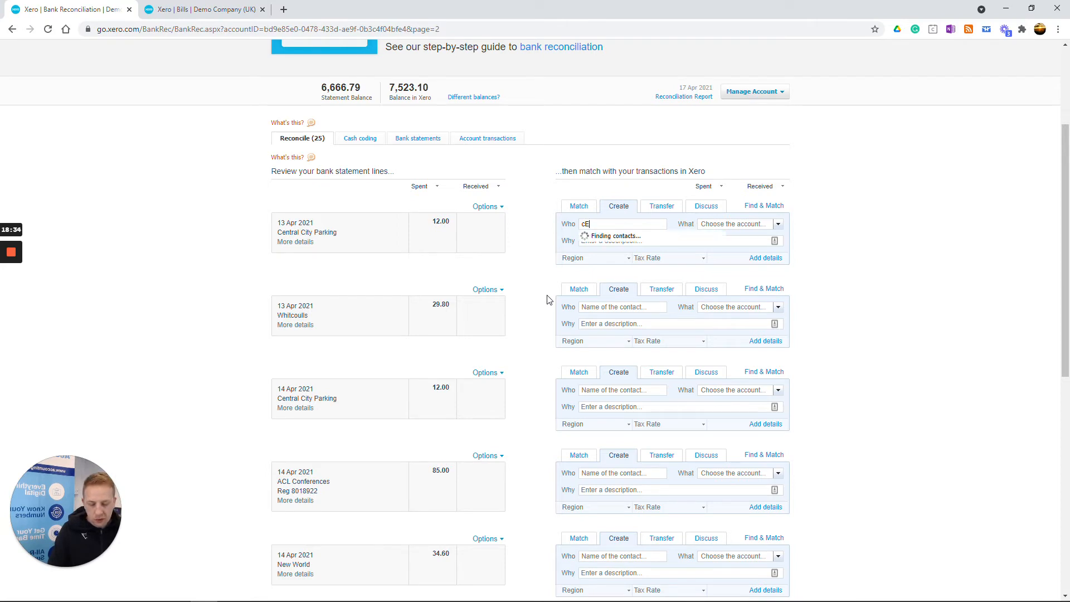
{"action": "key", "text": "BackSpace"}
{"action": "key", "text": "BackSpace"}
{"action": "key", "text": "BackSpace"}
{"action": "key", "text": "BackSpace"}
{"action": "key", "text": "BackSpace"}
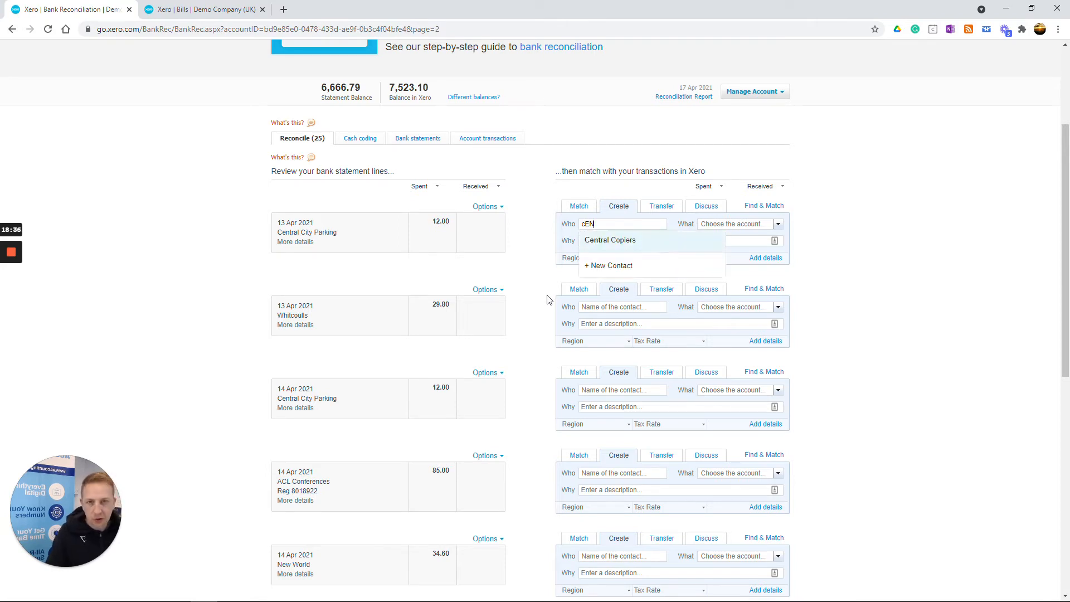
{"action": "type", "text": "Cen"}
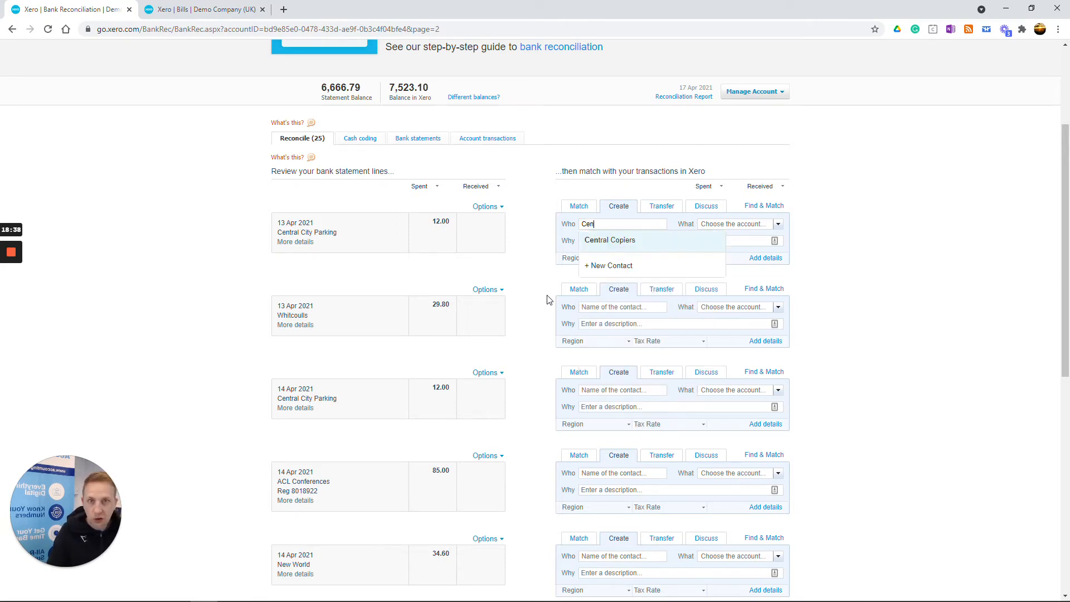
{"action": "type", "text": "tral "}
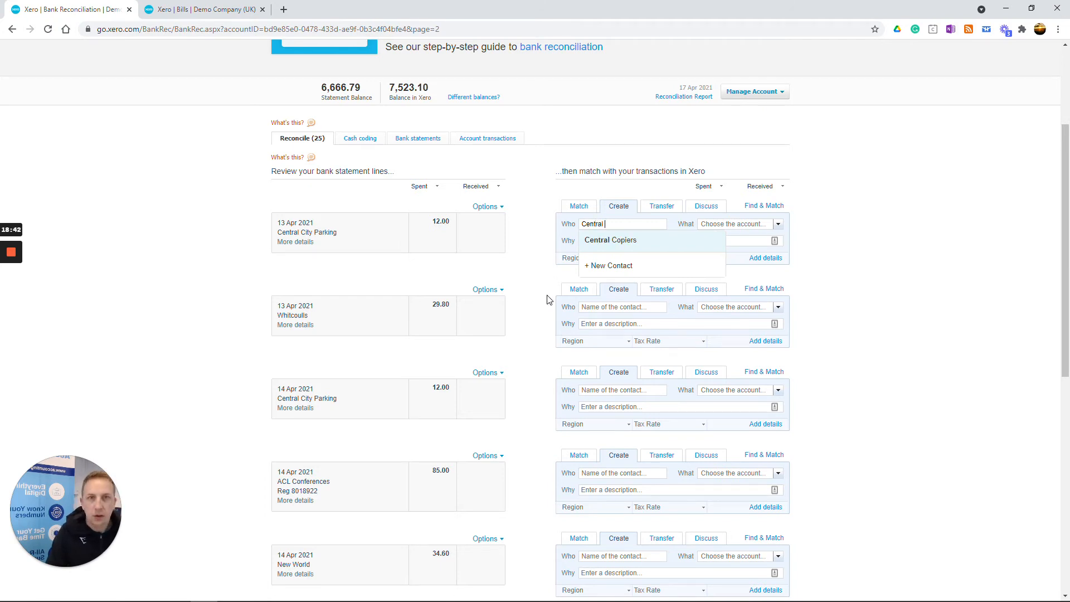
{"action": "type", "text": "City"}
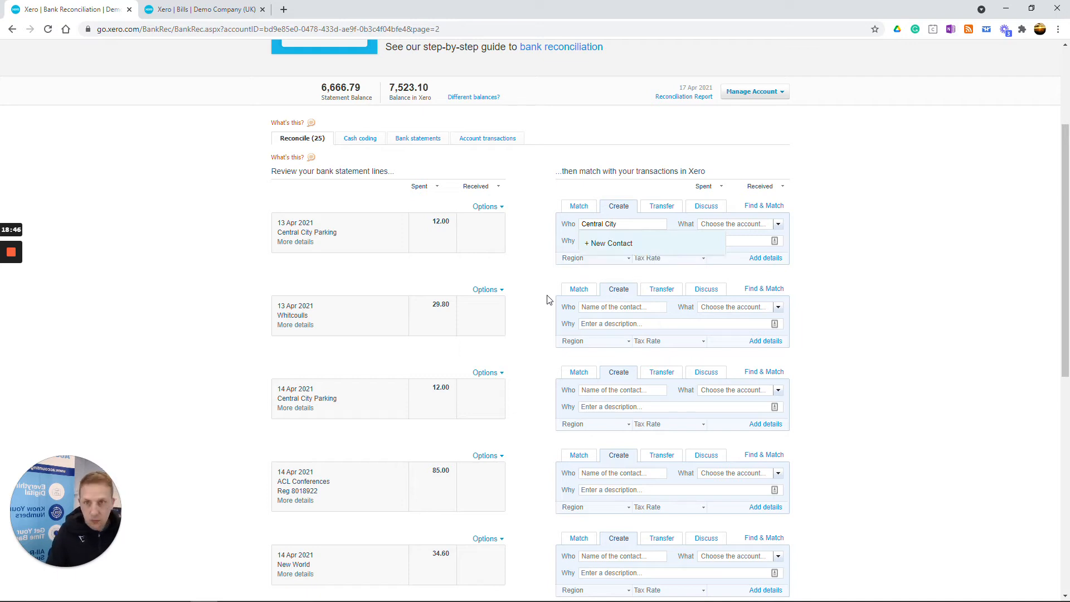
{"action": "type", "text": " Parking"}
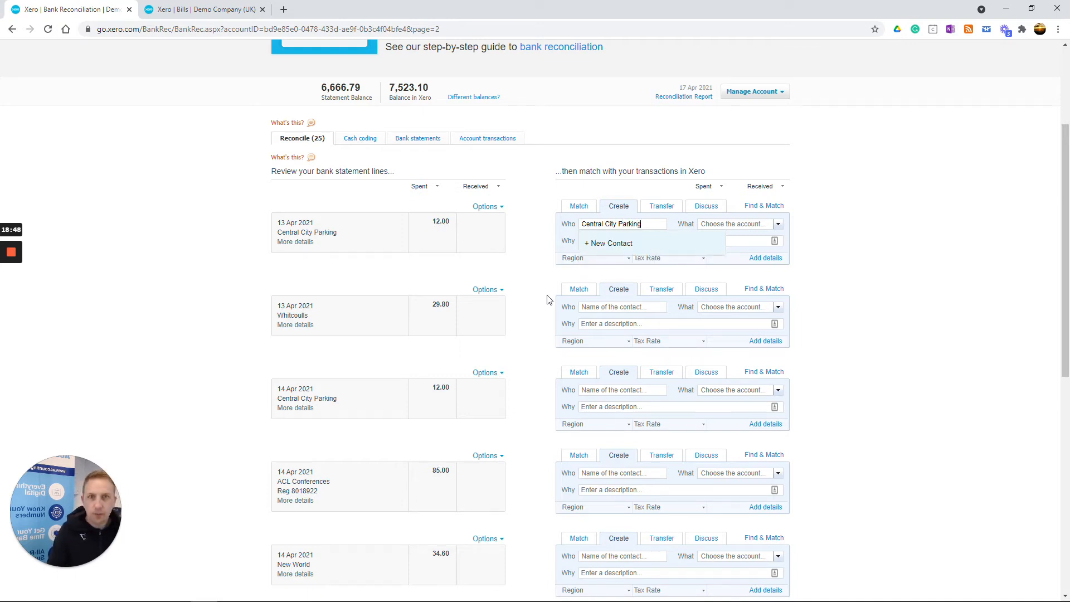
{"action": "key", "text": "Tab"}
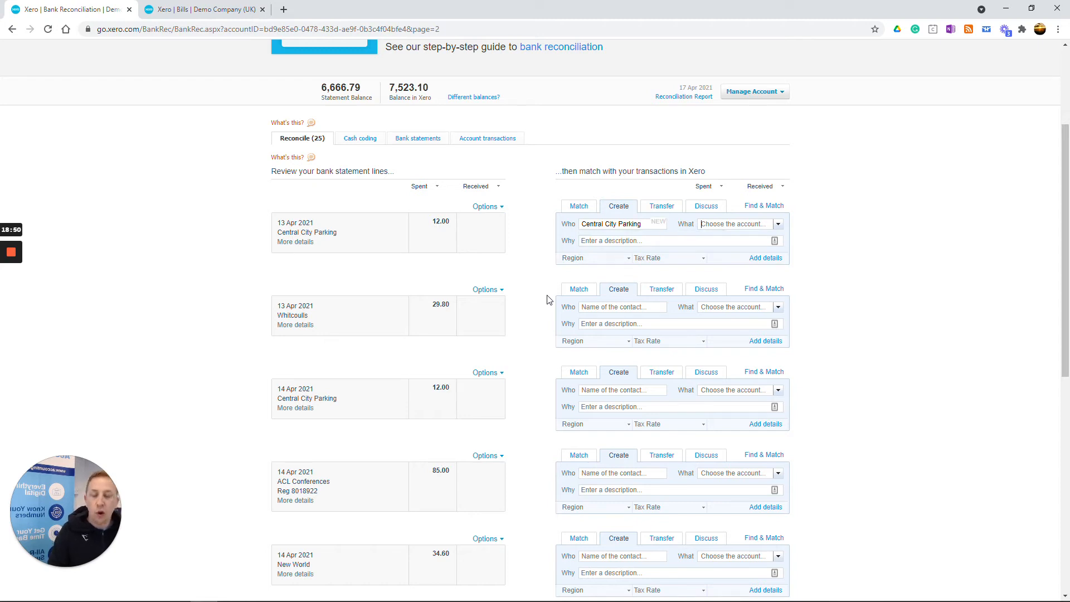
Assign the 13 Apr parking payment to account 449 - Motor Vehicle Expenses with the description "Parking charges".
{"action": "left_click", "coordinate": [778, 224]}
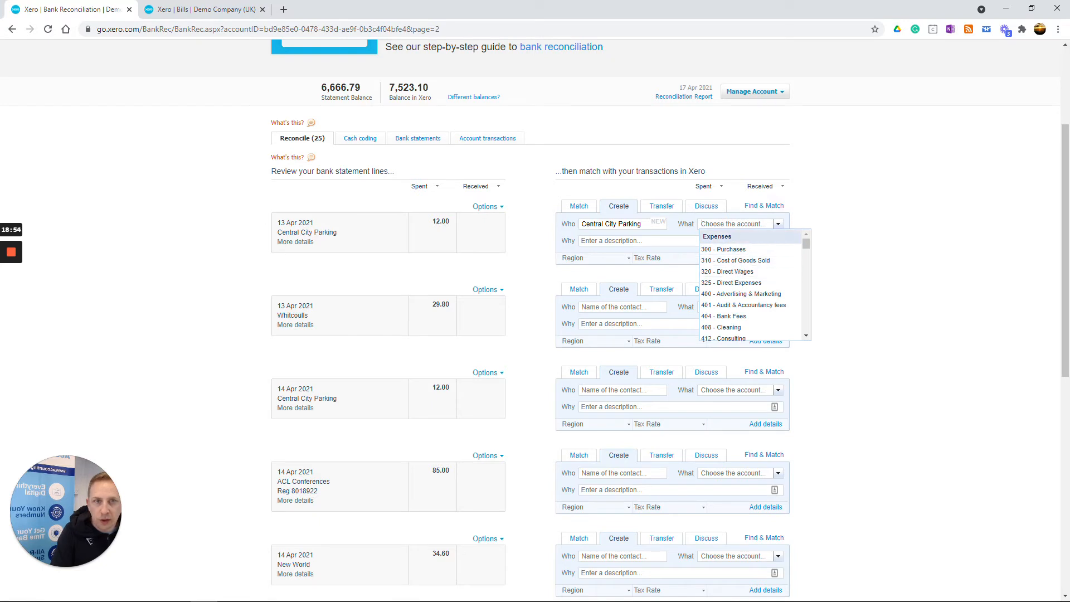
{"action": "left_click", "coordinate": [734, 224]}
{"action": "type", "text": "mo"}
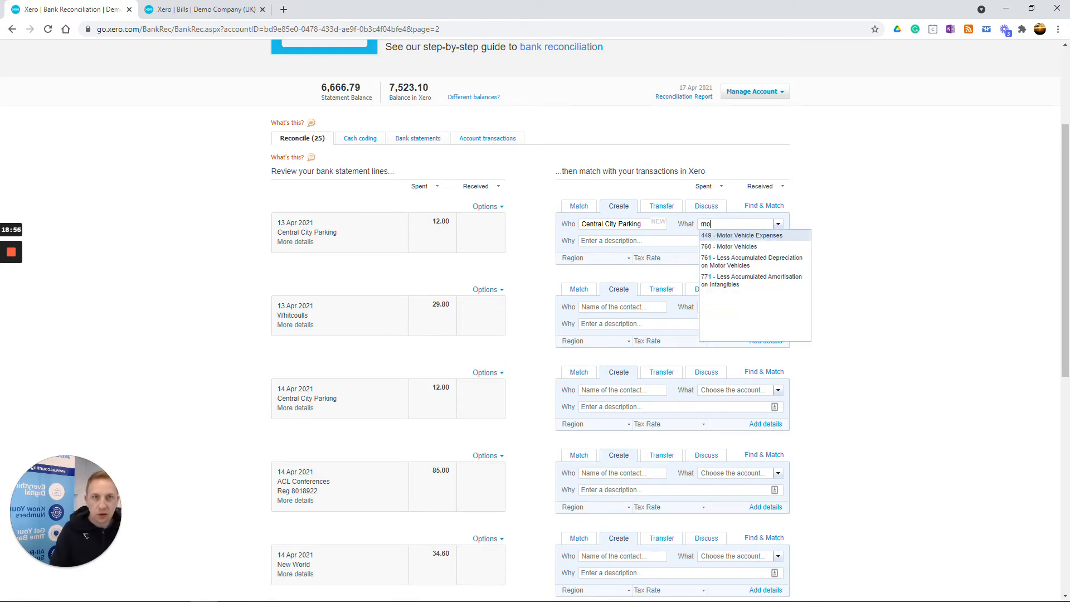
{"action": "key", "text": "Tab"}
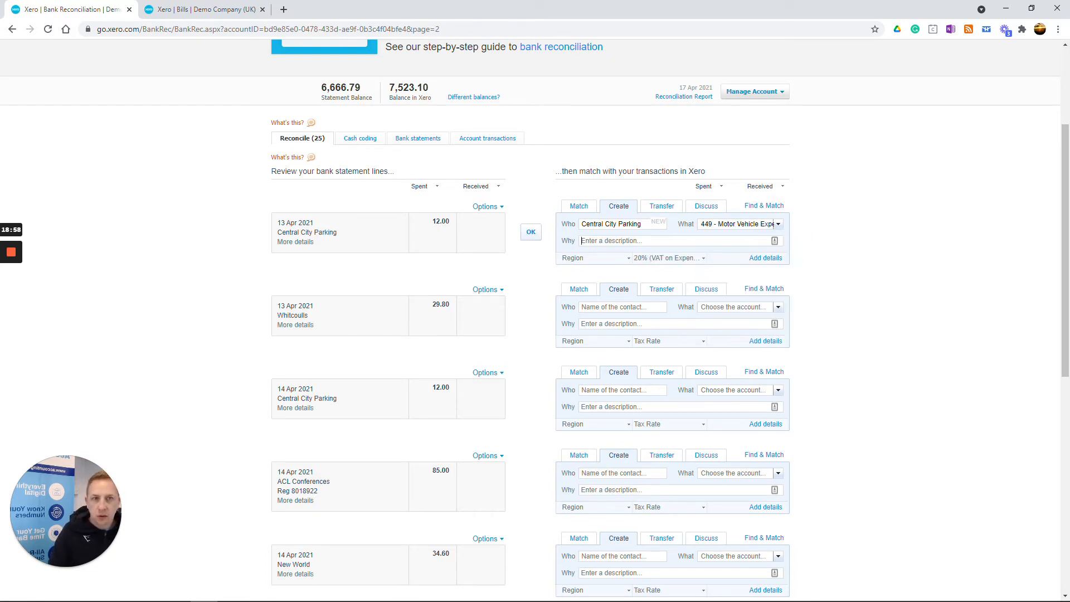
{"action": "left_click", "coordinate": [778, 224]}
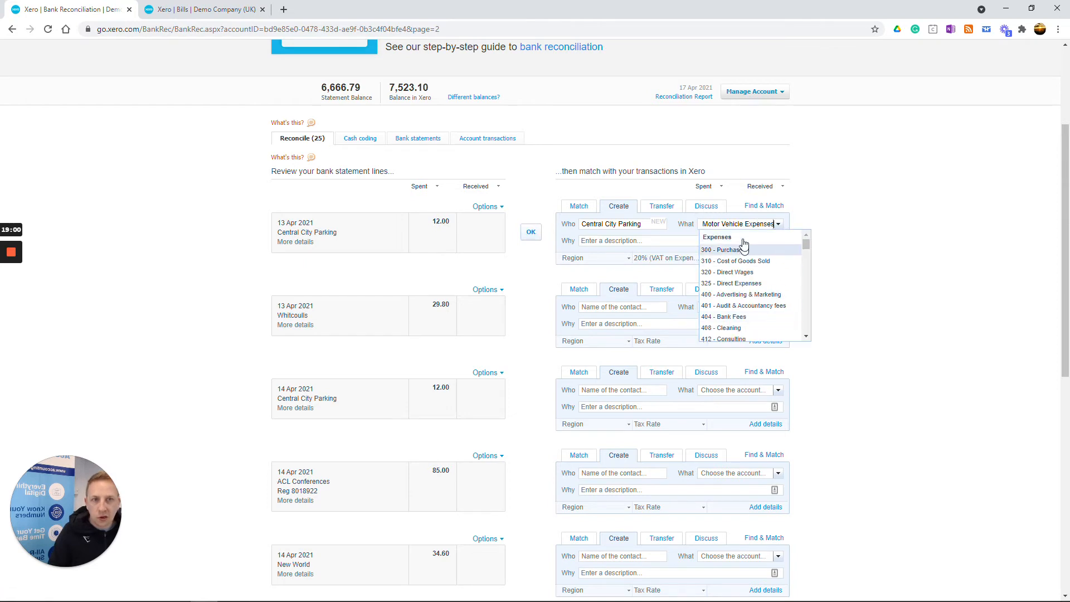
{"action": "key", "text": "Tab"}
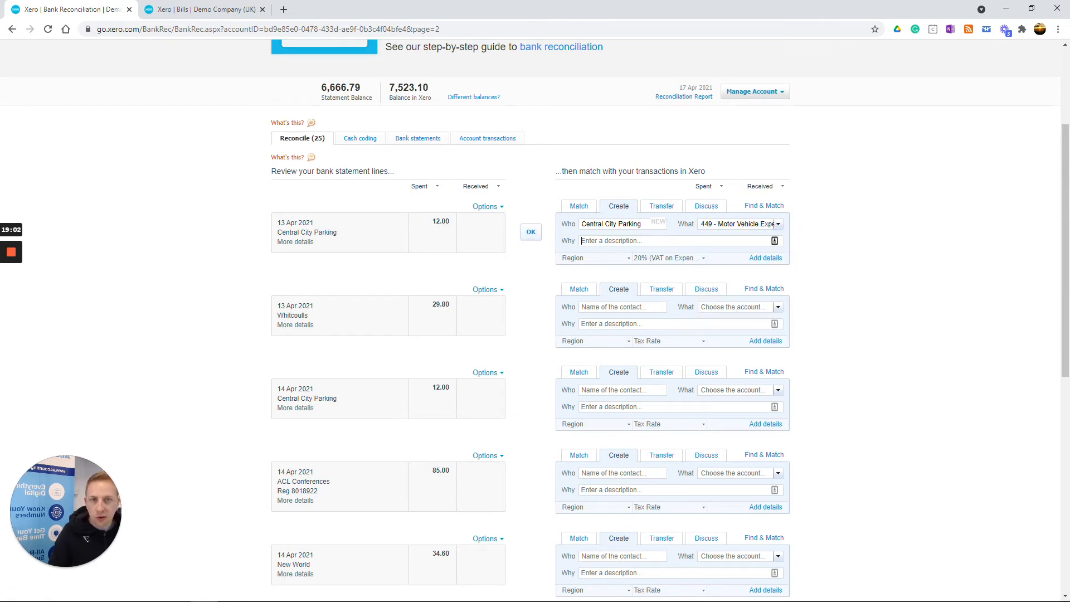
{"action": "type", "text": "Parking"}
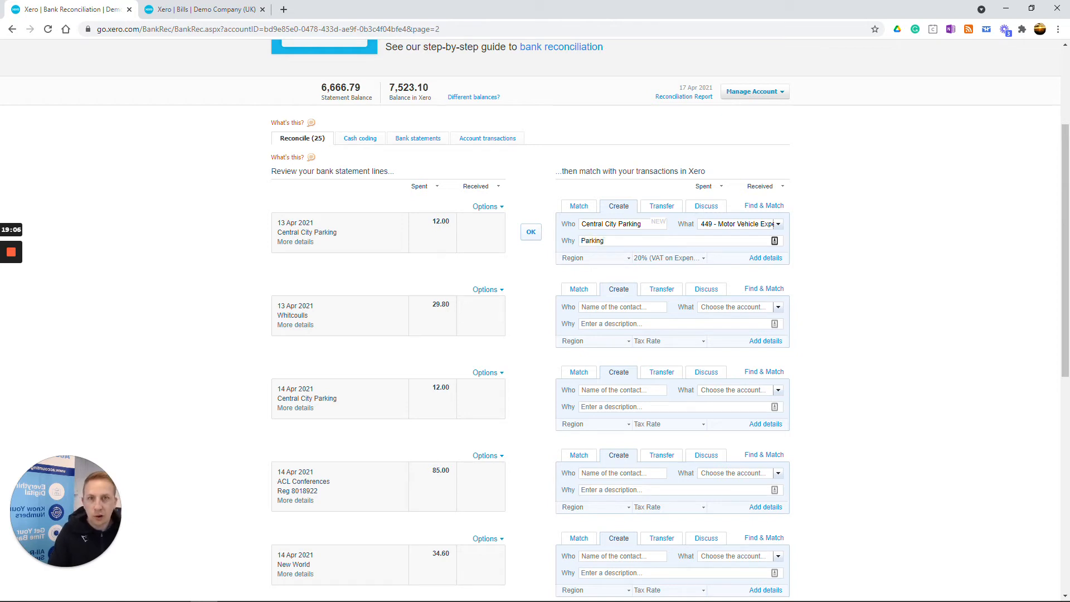
{"action": "type", "text": " charges"}
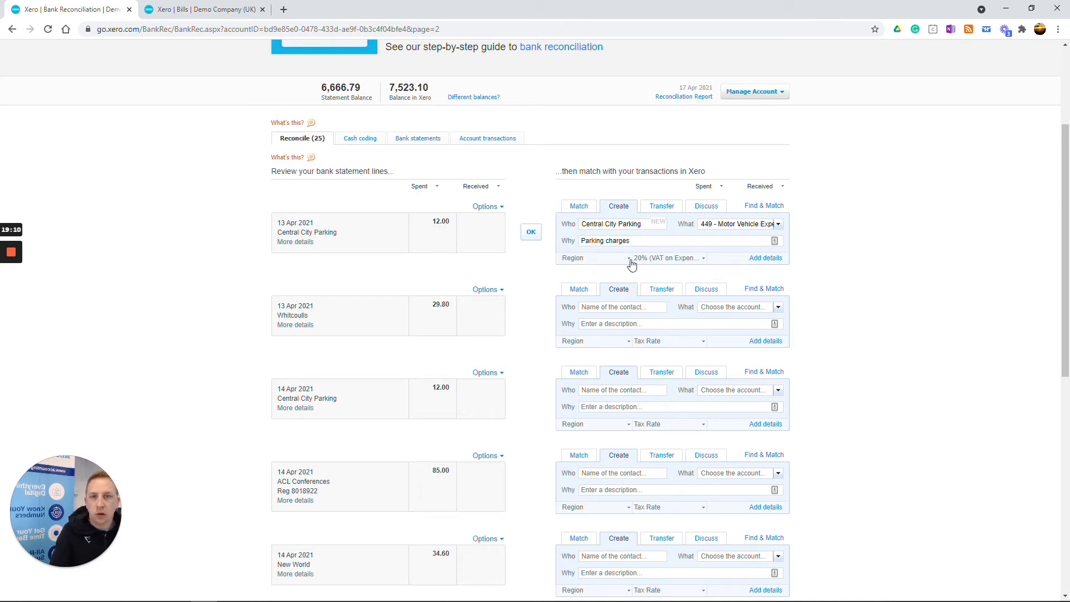
Review the available region and tax rate options for the 13 Apr parking payment without changing them.
{"action": "key", "text": "Tab"}
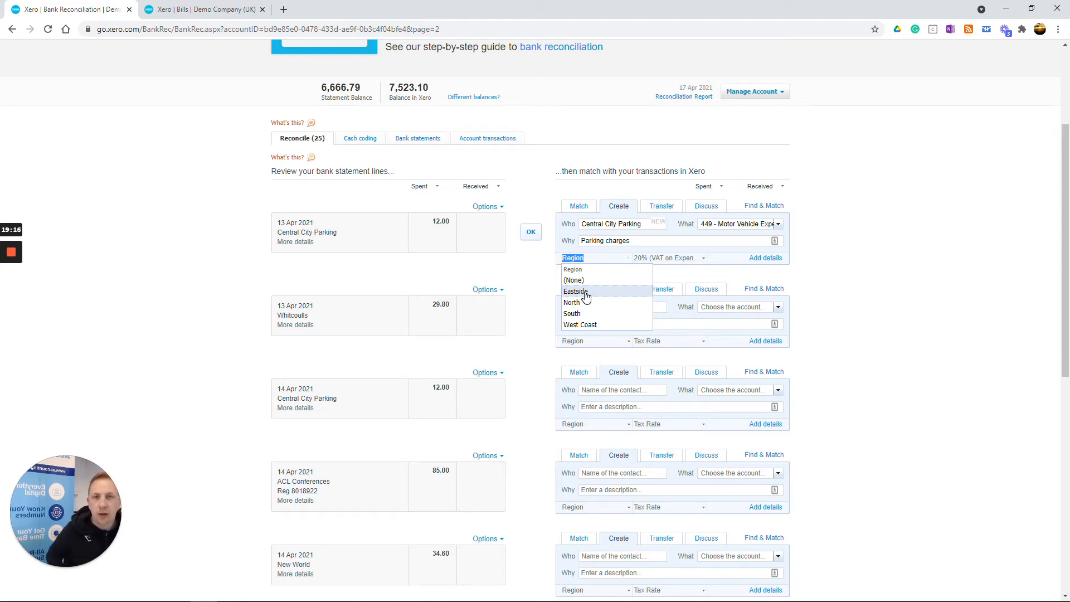
{"action": "key", "text": "Up"}
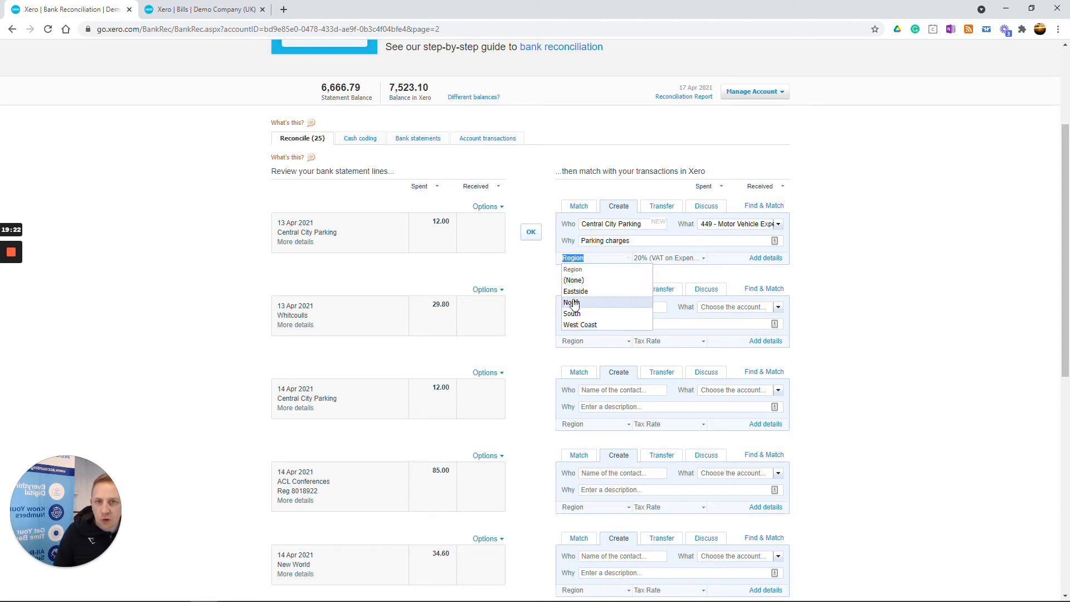
{"action": "left_click", "coordinate": [893, 271]}
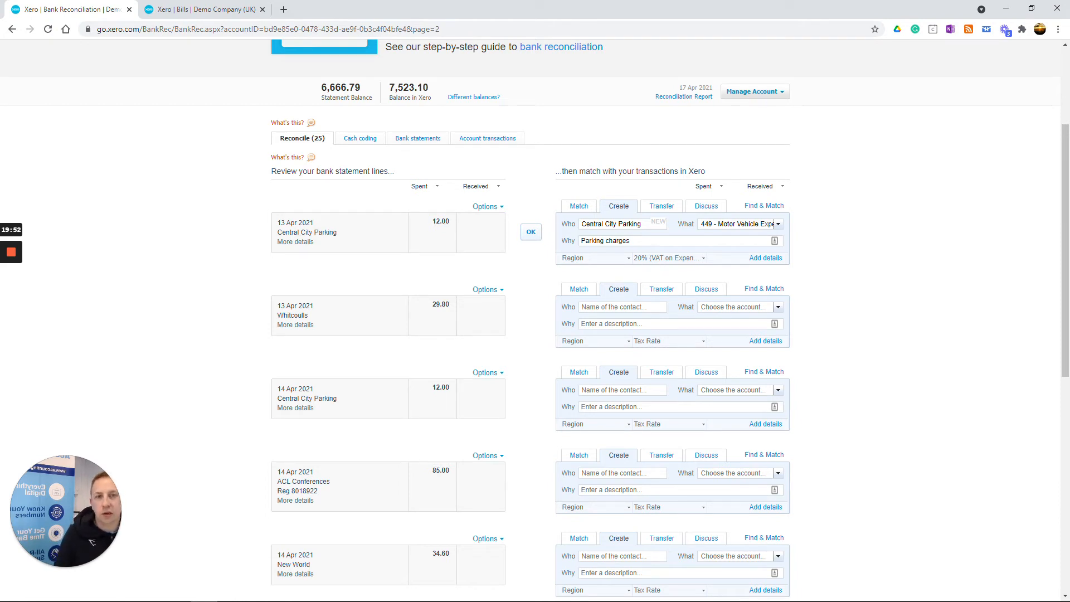
{"action": "left_click", "coordinate": [668, 258]}
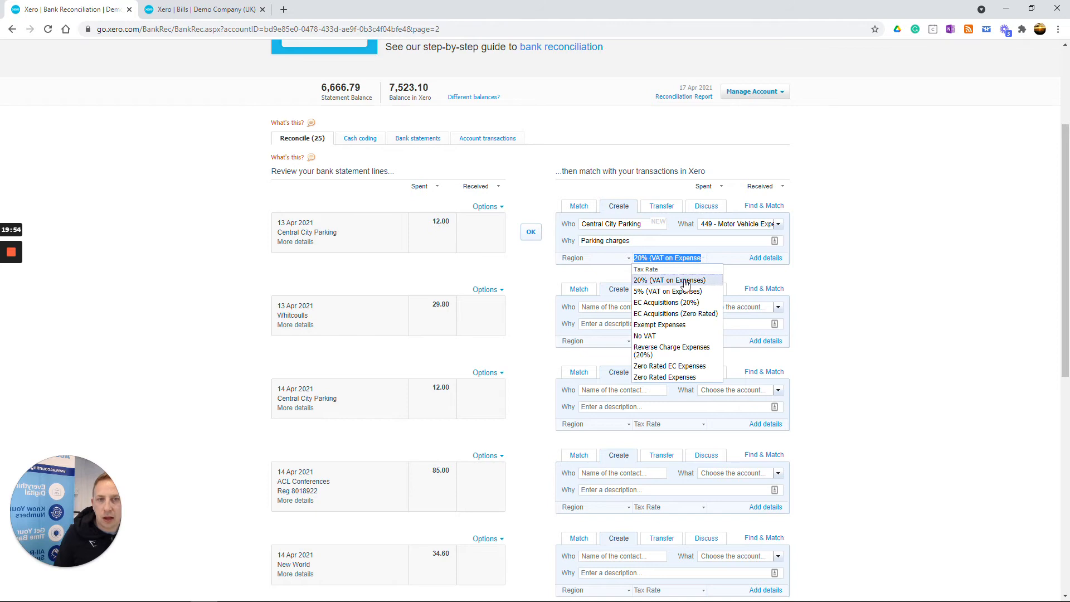
{"action": "left_click", "coordinate": [915, 295]}
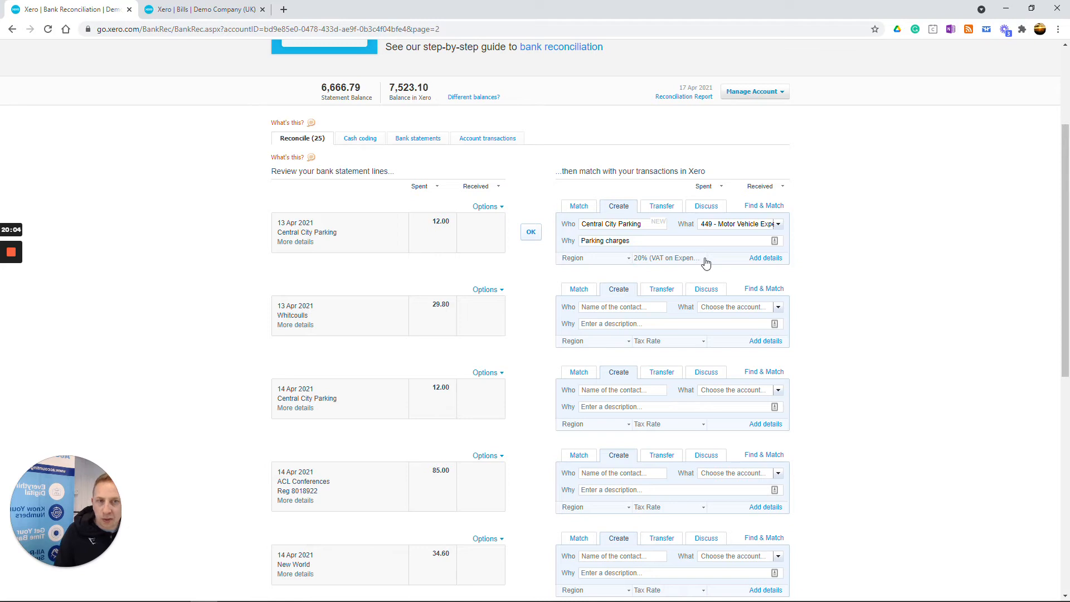
Open the BT bill and look at its related files options, then return to the bank reconciliation.
{"action": "left_click", "coordinate": [203, 9]}
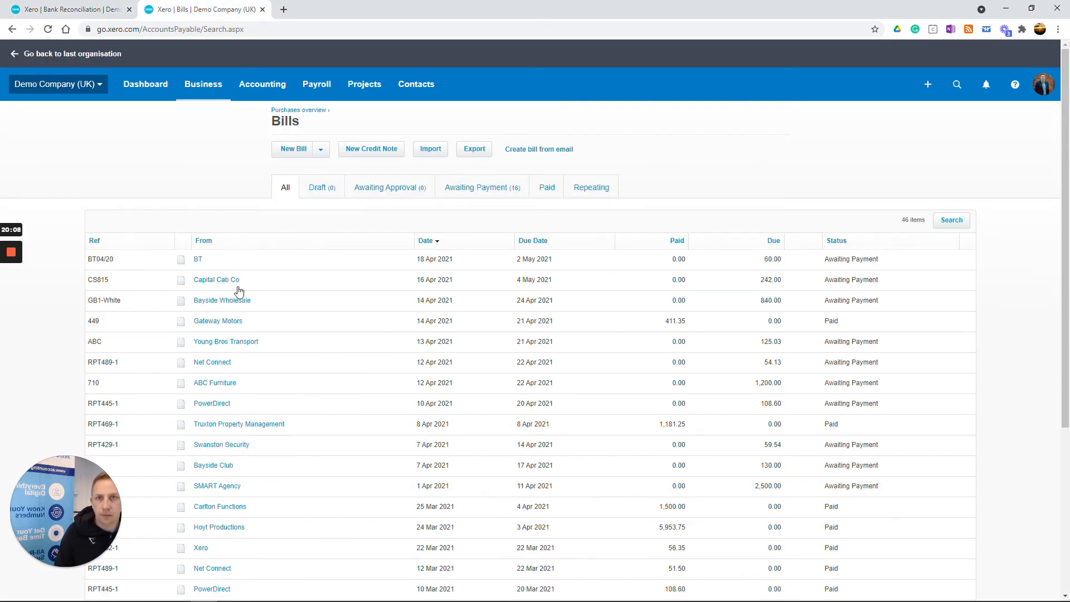
{"action": "left_click", "coordinate": [200, 260]}
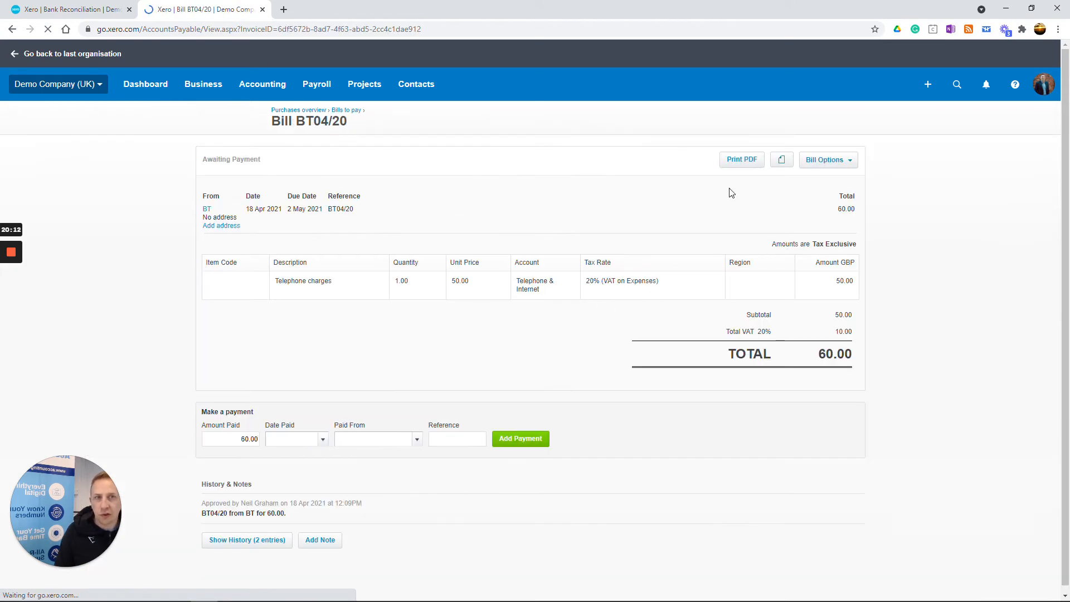
{"action": "left_click", "coordinate": [789, 161]}
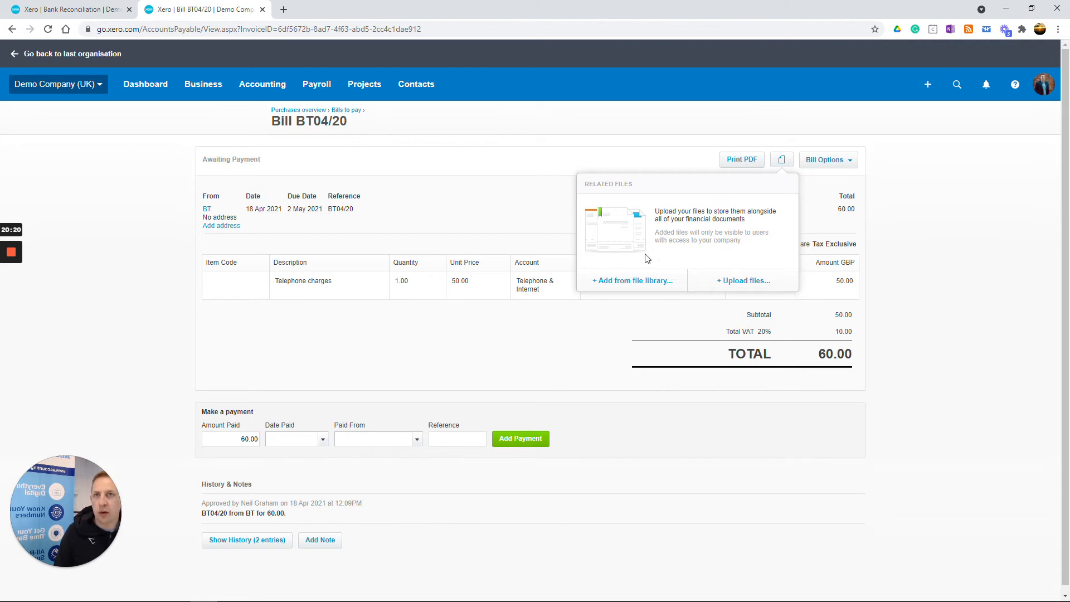
{"action": "left_click", "coordinate": [48, 5]}
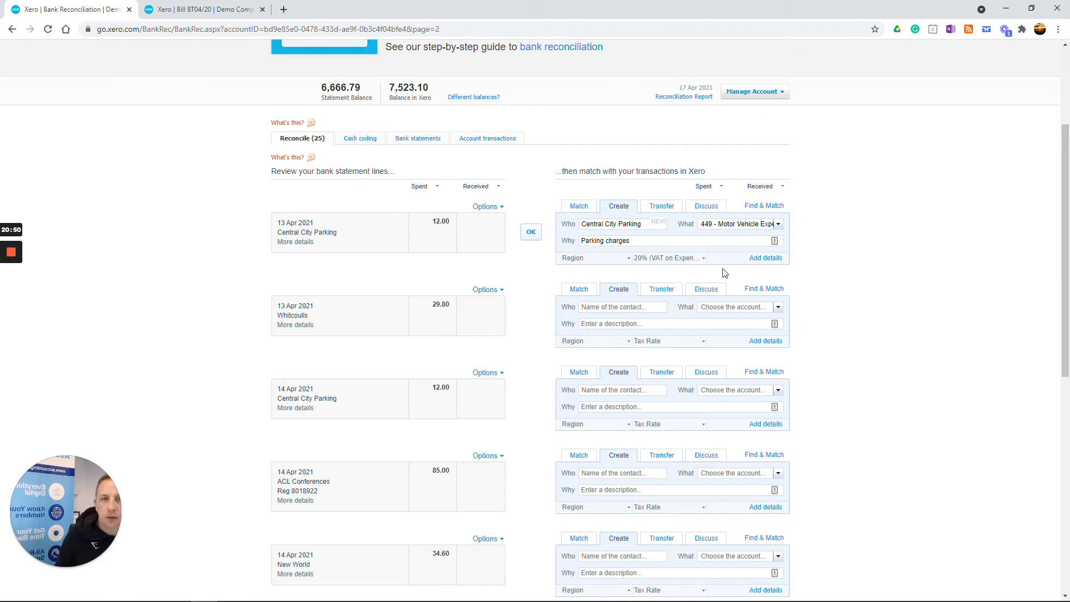
Set the tax rate of the 13 Apr Central City Parking payment to No VAT and reconcile the line.
{"action": "left_click", "coordinate": [702, 260]}
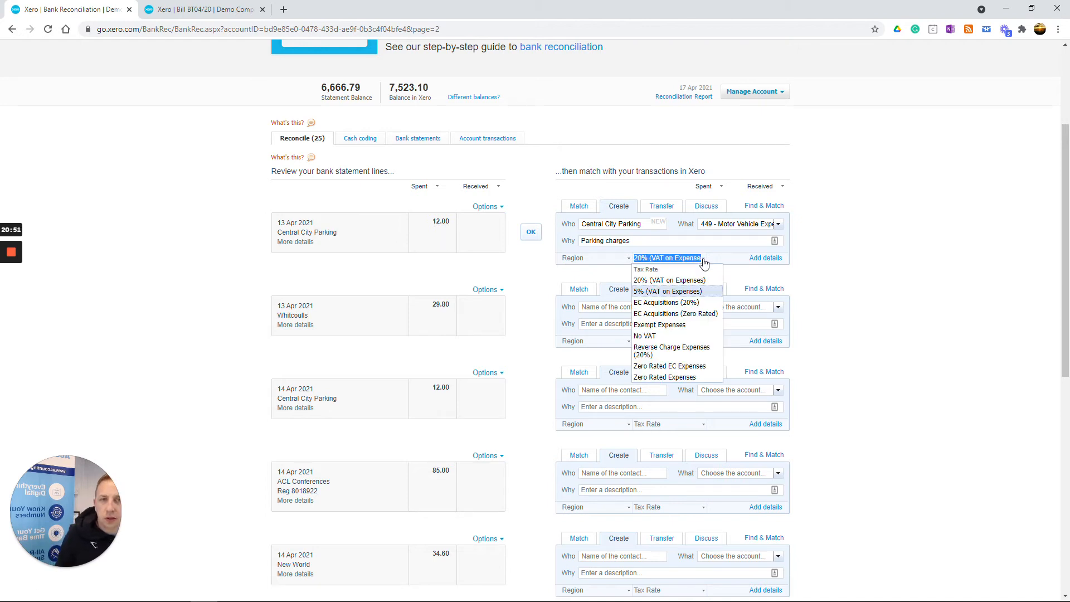
{"action": "left_click", "coordinate": [663, 337]}
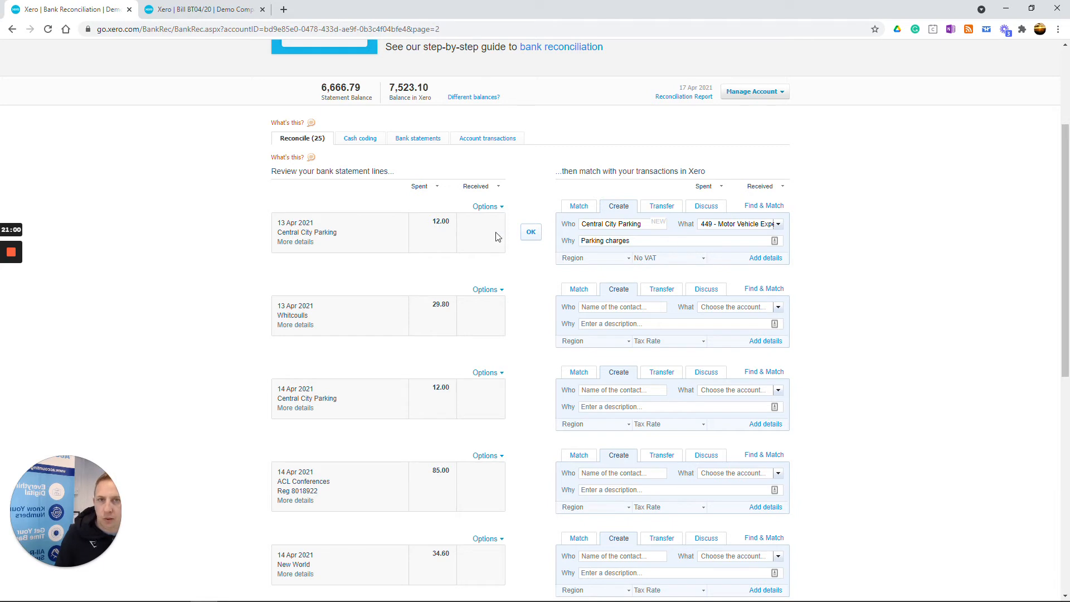
{"action": "left_click", "coordinate": [531, 237]}
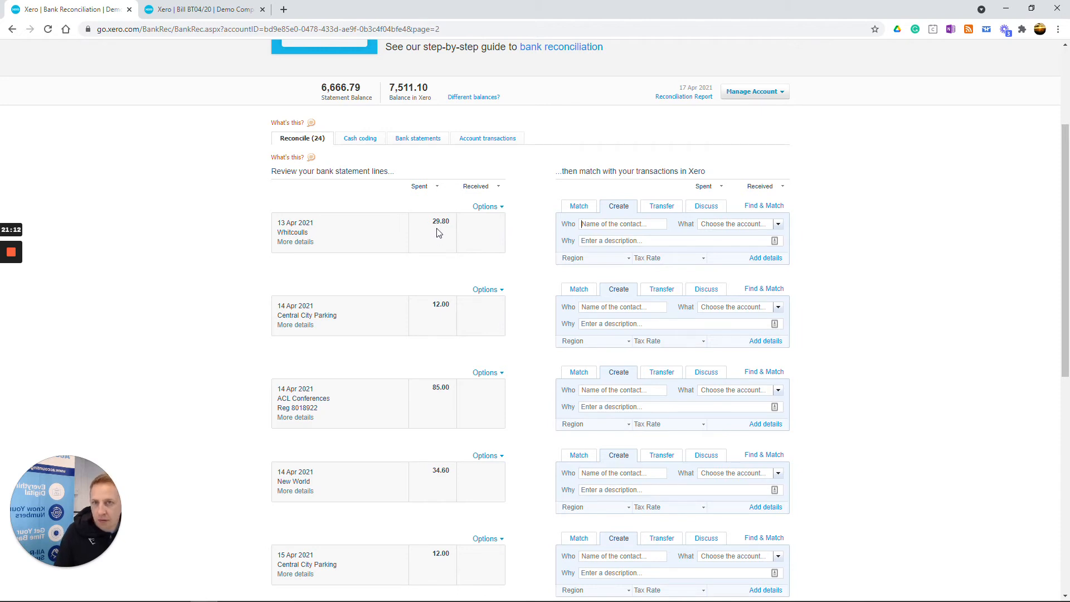
Check the BT bill's related files options again and go back to the bank reconciliation.
{"action": "left_click", "coordinate": [193, 8]}
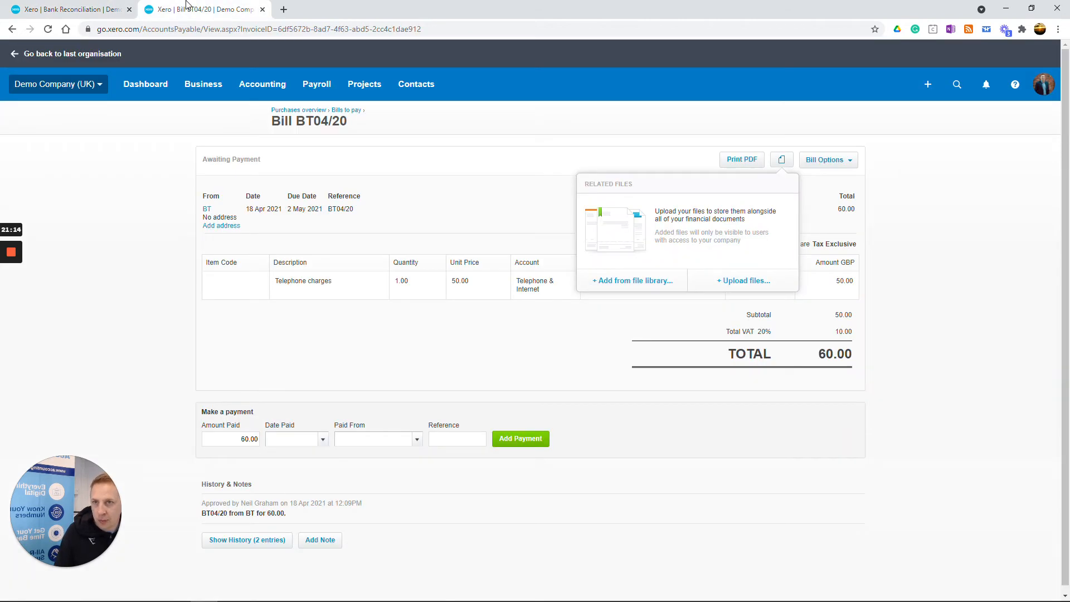
{"action": "left_click", "coordinate": [75, 7]}
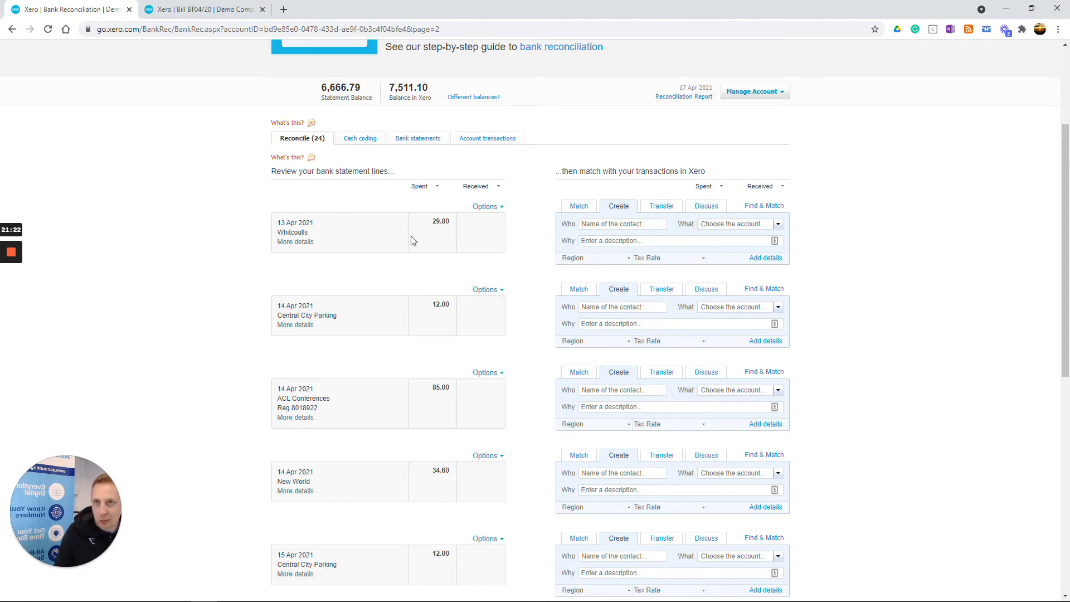
View the BT bill once more, then look through the statement lines on page 2 of the bank reconciliation.
{"action": "left_click", "coordinate": [189, 9]}
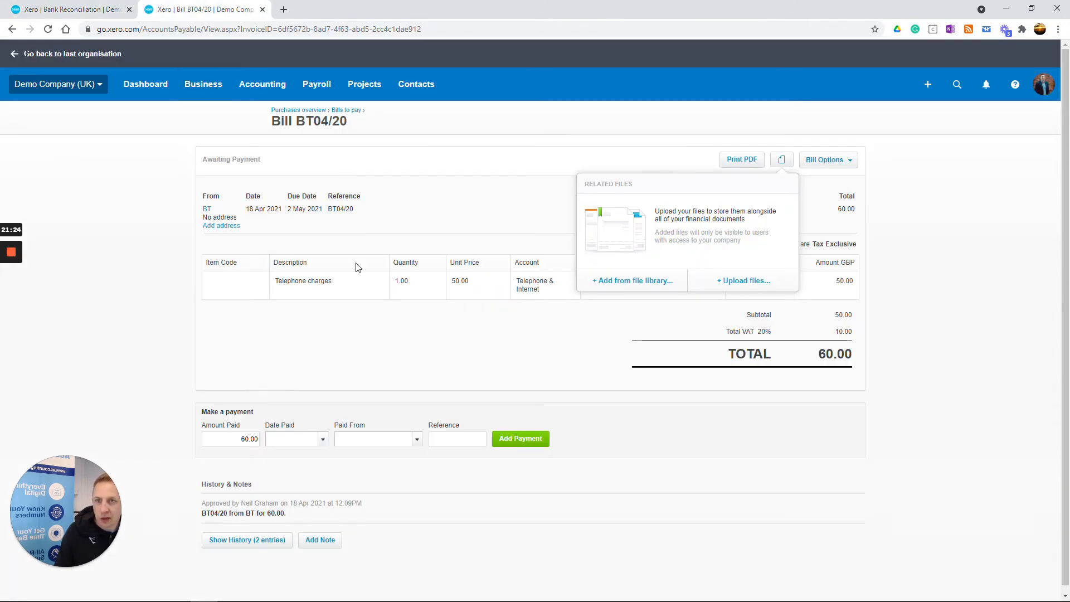
{"action": "left_click", "coordinate": [75, 5]}
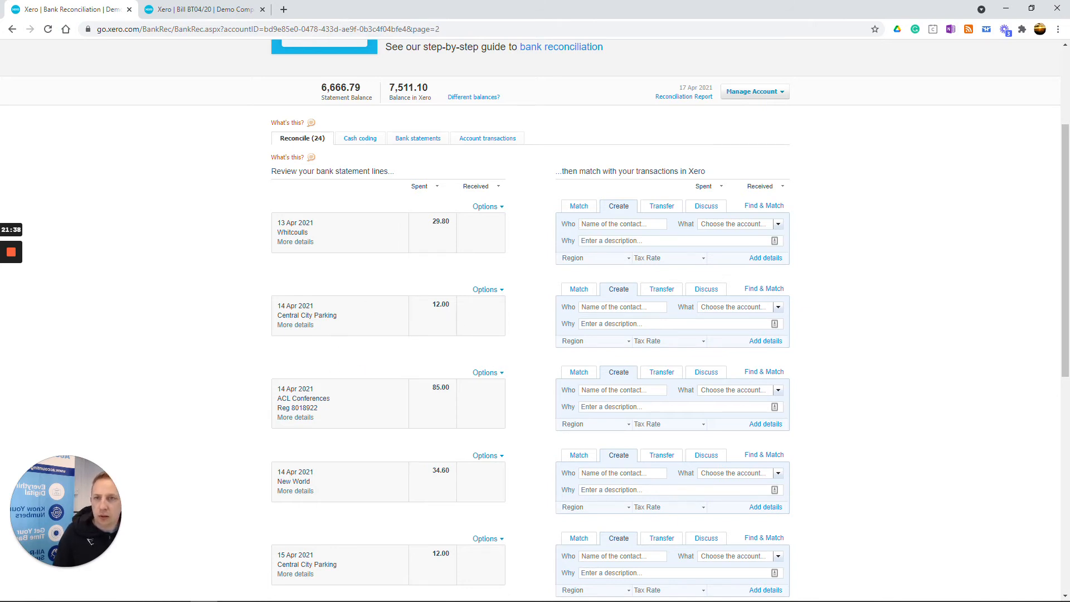
{"action": "scroll", "coordinate": [357, 324], "scroll_direction": "down", "scroll_amount": 5}
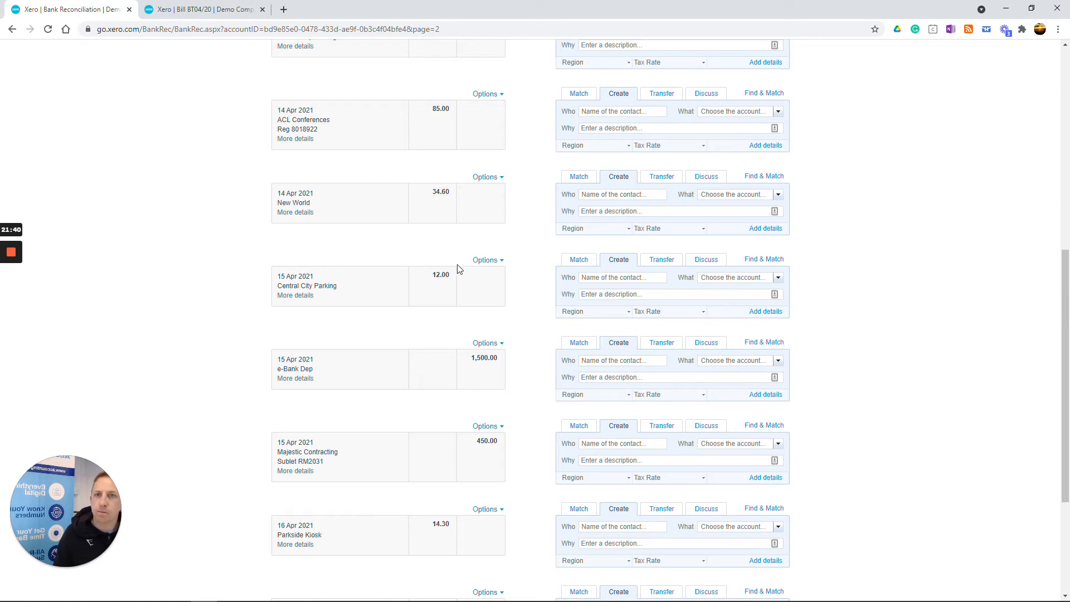
{"action": "scroll", "coordinate": [541, 320], "scroll_direction": "up", "scroll_amount": 7}
{"action": "scroll", "coordinate": [542, 320], "scroll_direction": "down", "scroll_amount": 6}
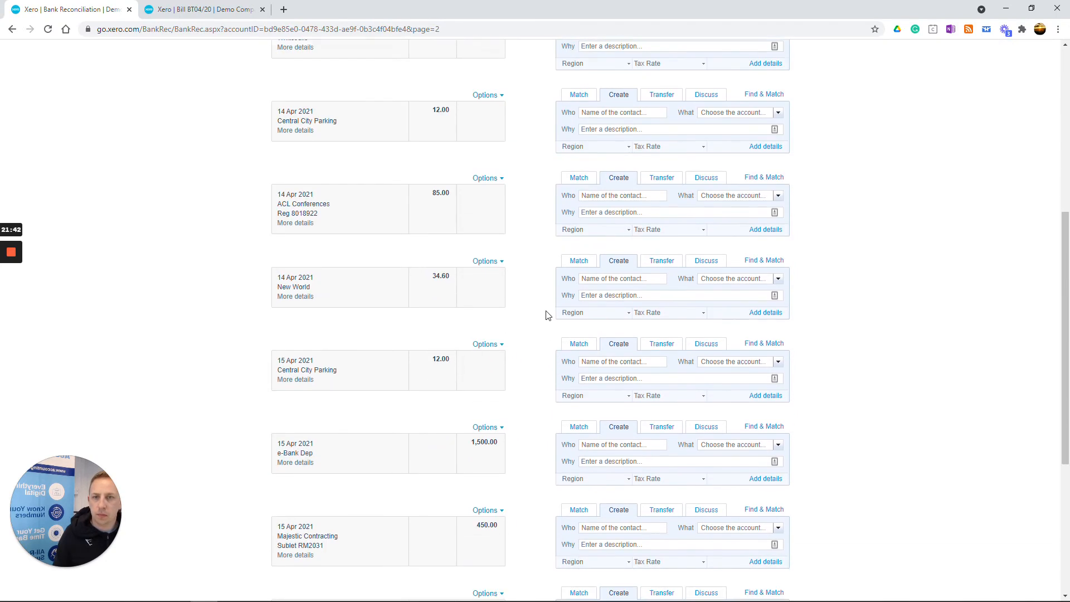
{"action": "scroll", "coordinate": [546, 315], "scroll_direction": "down", "scroll_amount": 5}
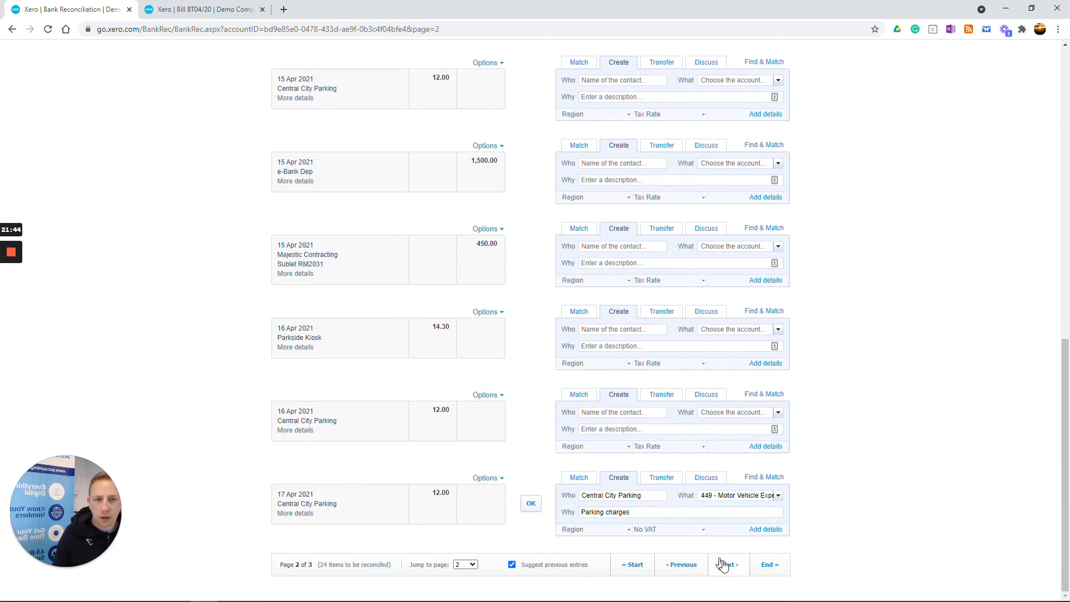
Return to the first page of statement lines and search for transactions matching "smar" for the 9 Apr SMART Agency payment.
{"action": "left_click", "coordinate": [646, 564]}
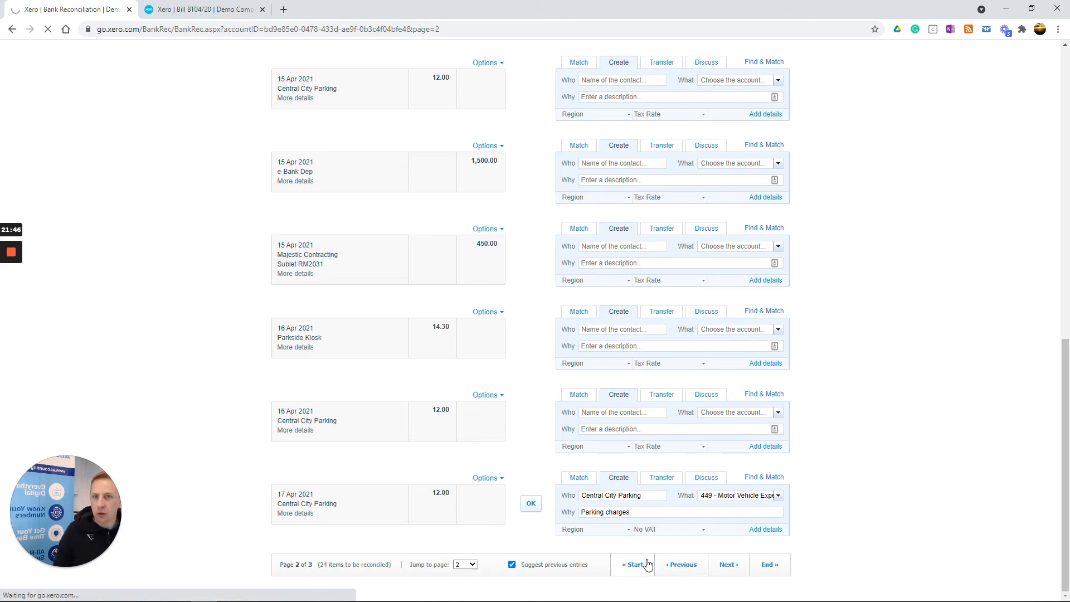
{"action": "scroll", "coordinate": [618, 515], "scroll_direction": "down", "scroll_amount": 5}
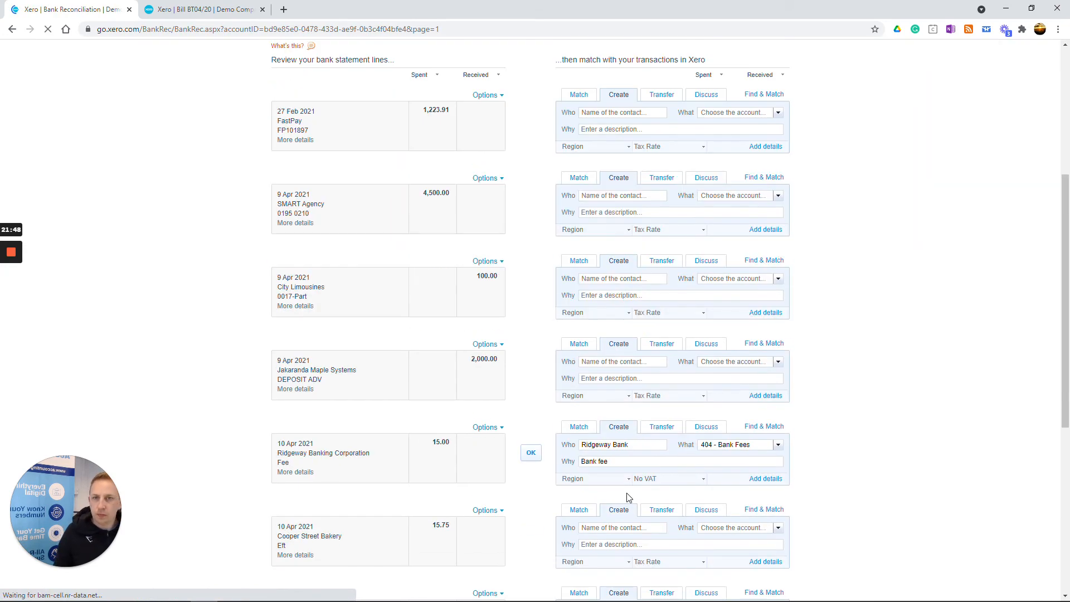
{"action": "scroll", "coordinate": [593, 393], "scroll_direction": "up", "scroll_amount": 2}
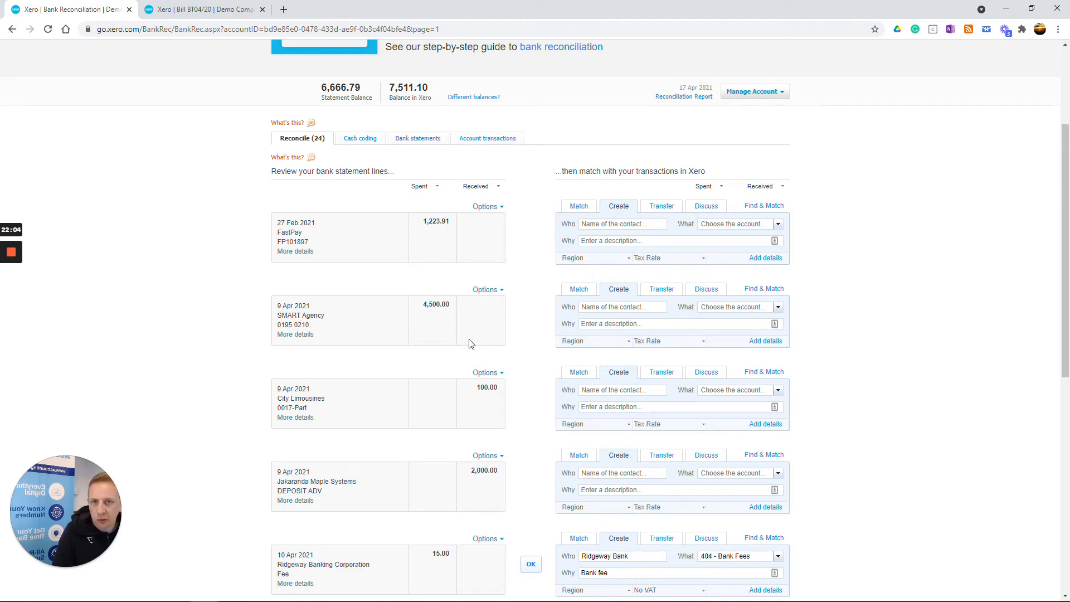
{"action": "left_click", "coordinate": [769, 292]}
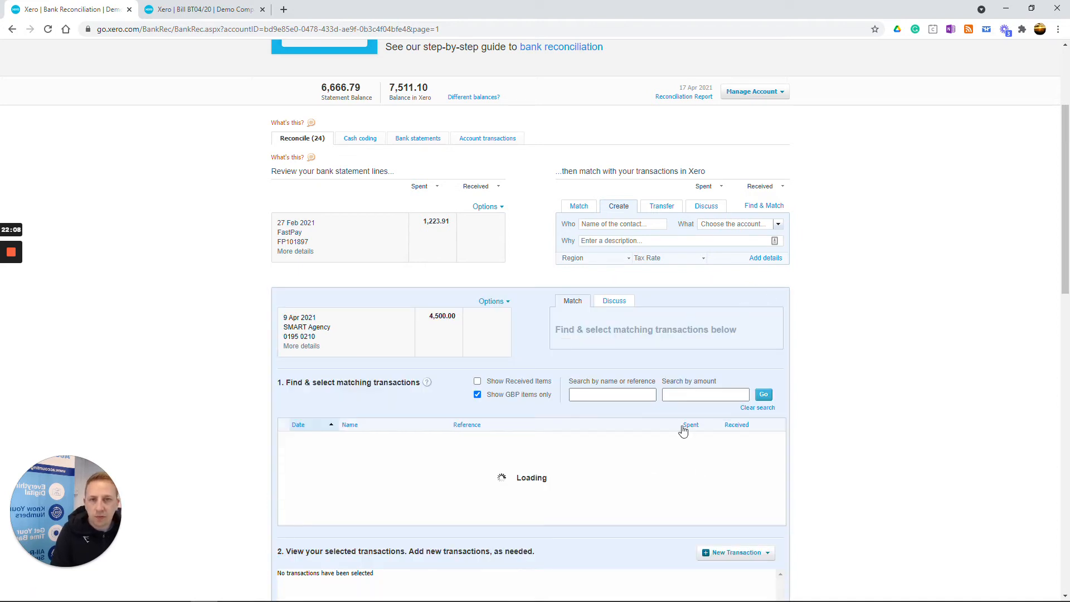
{"action": "left_click", "coordinate": [613, 395]}
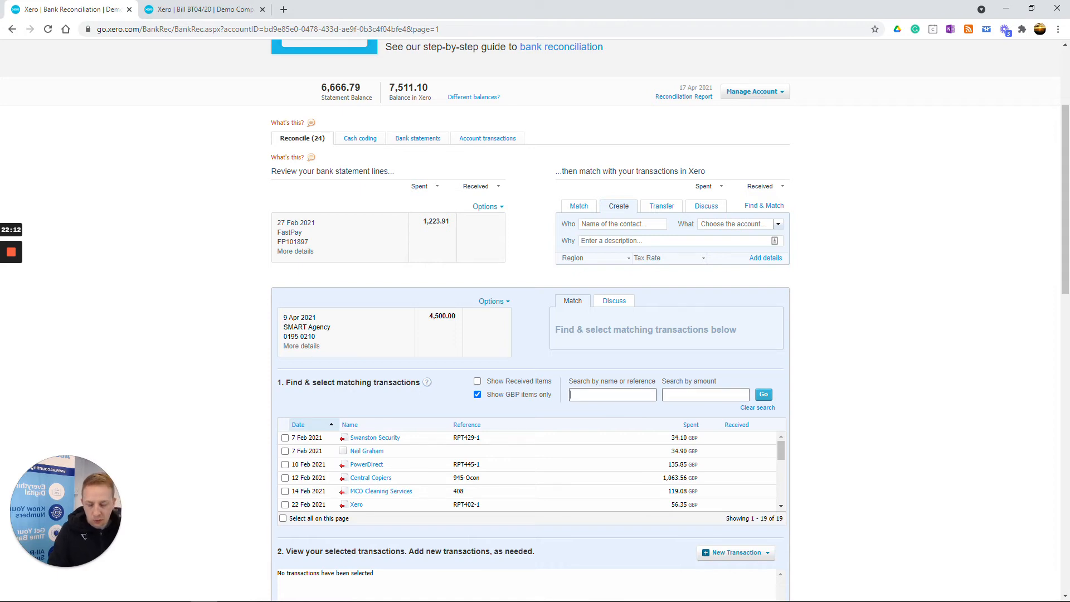
{"action": "type", "text": "sm"}
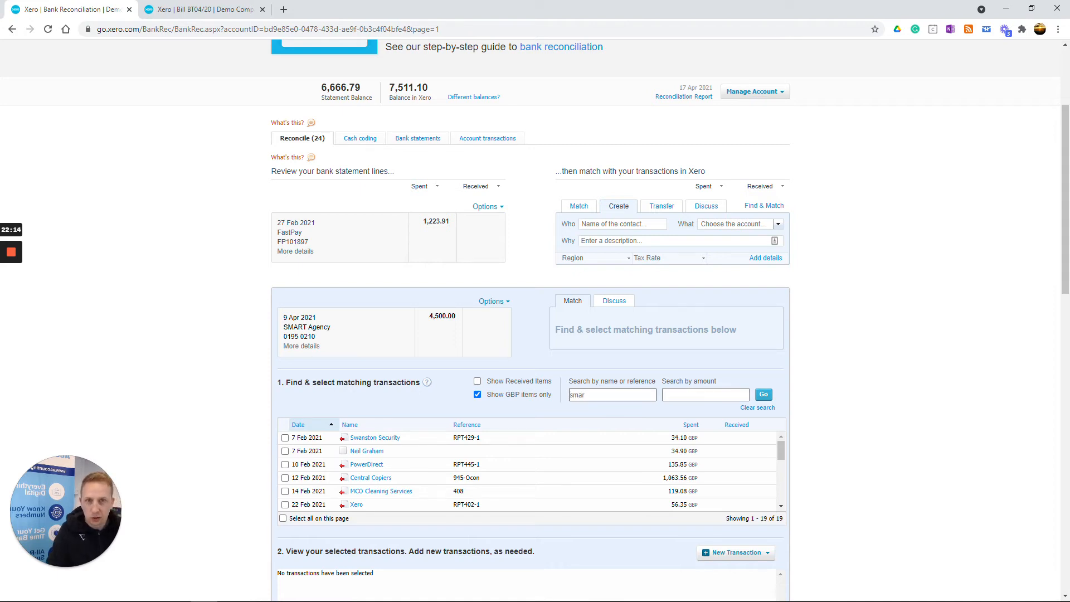
{"action": "type", "text": "ar"}
{"action": "key", "text": "Return"}
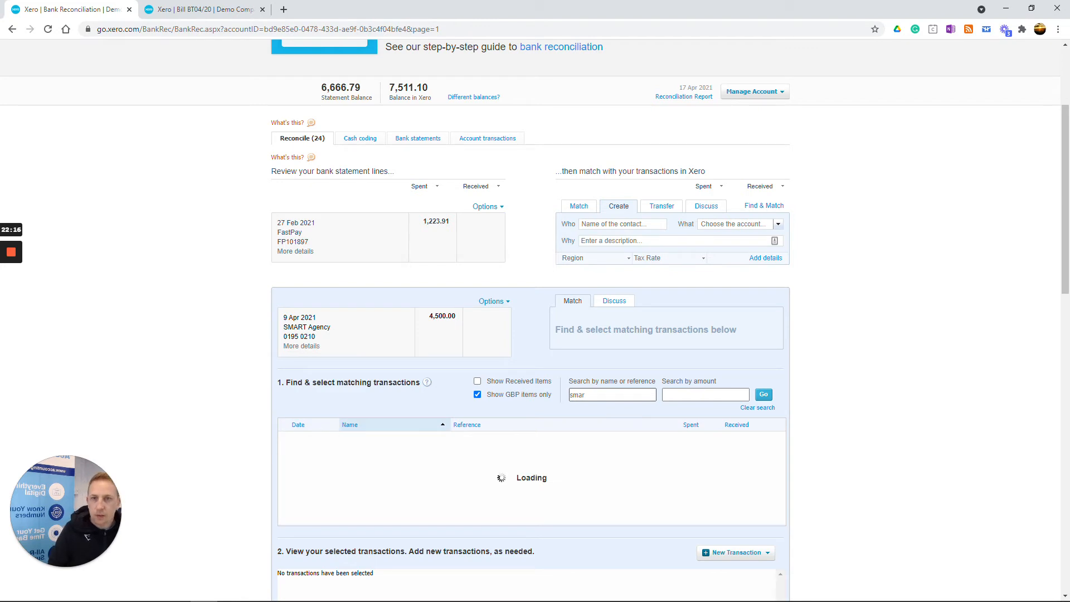
Match the 9 Apr SMART Agency payment to bills SM0195 and SM0210 and reconcile the line.
{"action": "left_click", "coordinate": [444, 470]}
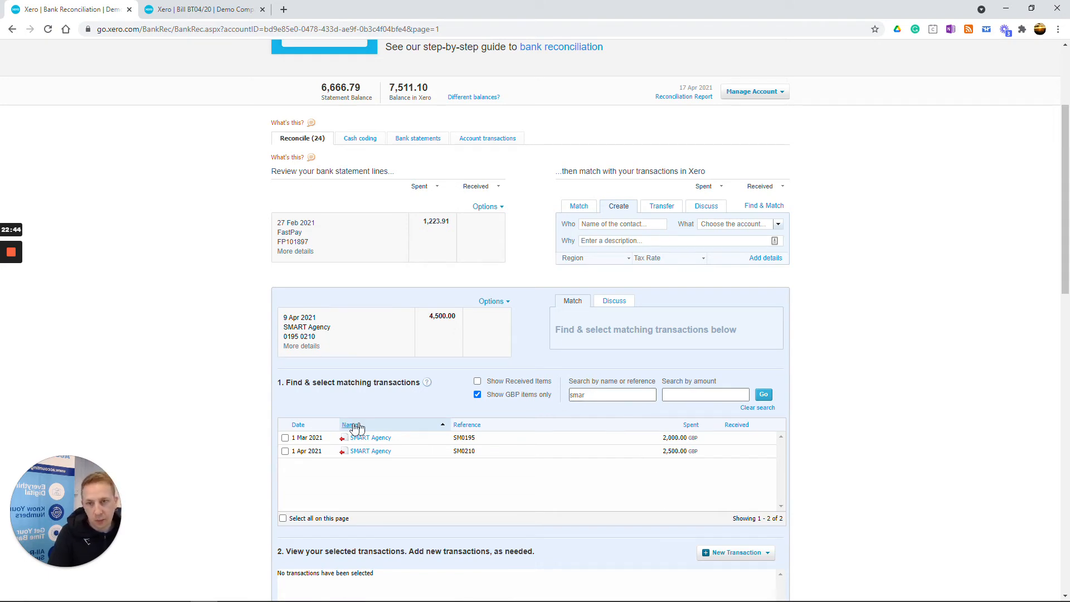
{"action": "left_click", "coordinate": [284, 438]}
{"action": "left_click", "coordinate": [284, 451]}
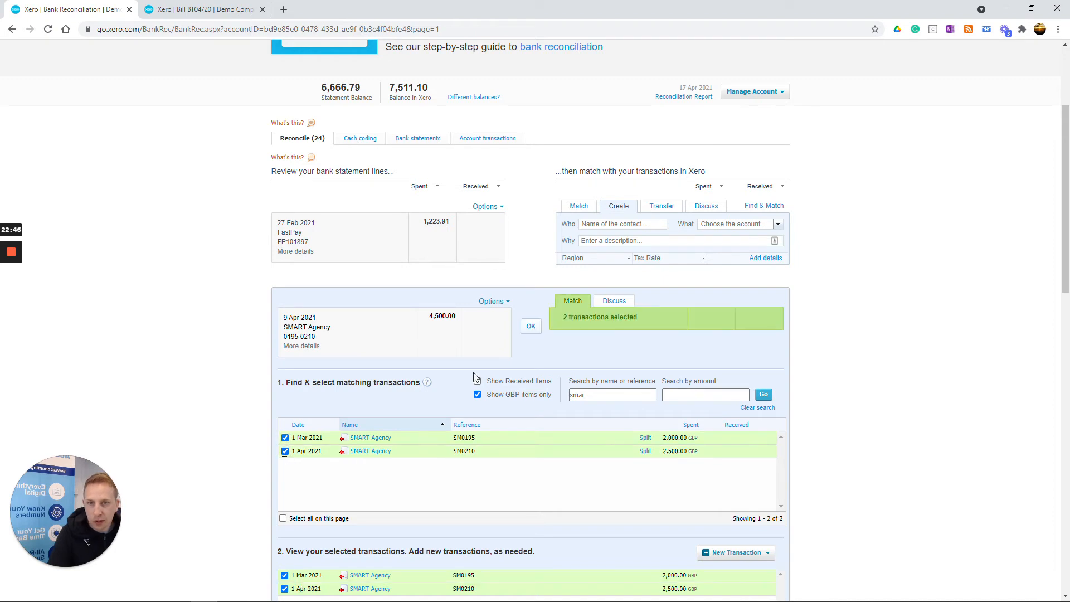
{"action": "scroll", "coordinate": [653, 451], "scroll_direction": "down", "scroll_amount": 2}
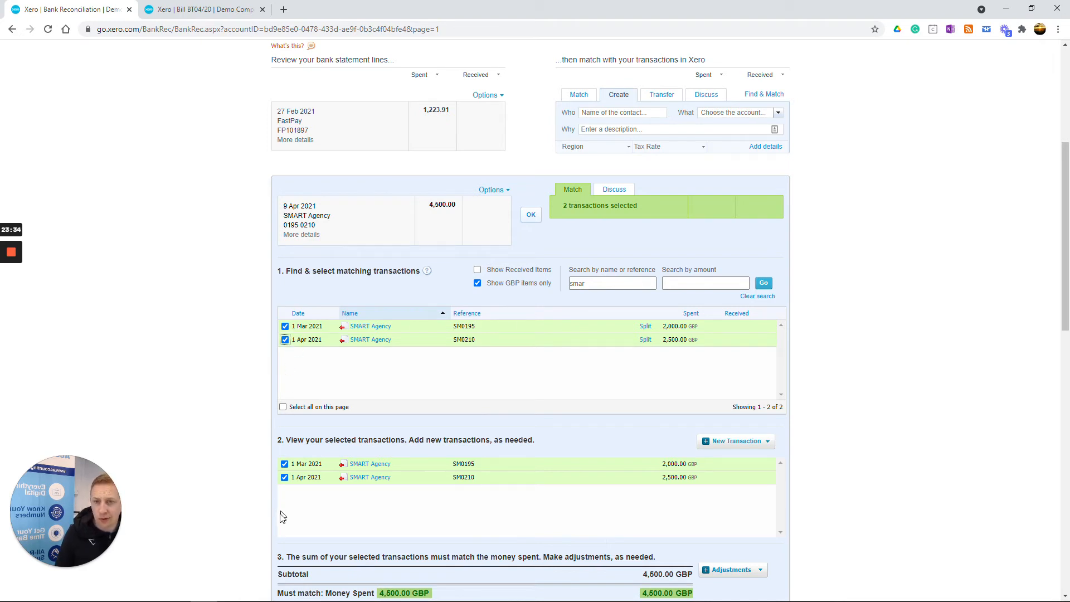
{"action": "left_click", "coordinate": [531, 216]}
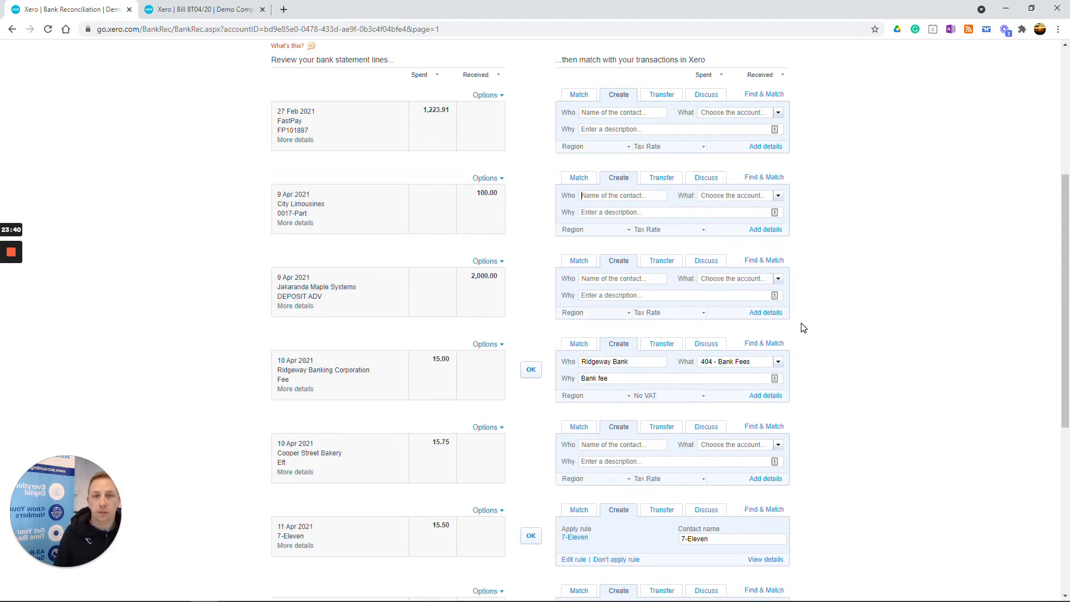
Reconcile the 10 Apr Ridgeway Banking Corporation fee with the suggested 404 - Bank Fees and No VAT coding.
{"action": "scroll", "coordinate": [750, 406], "scroll_direction": "down", "scroll_amount": 1}
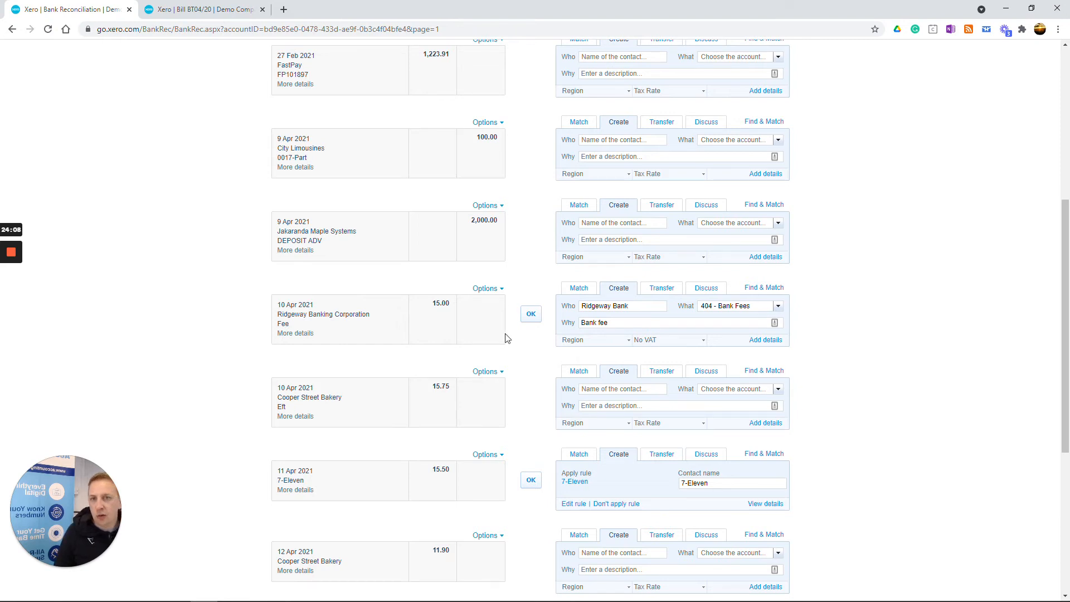
{"action": "left_click", "coordinate": [529, 315]}
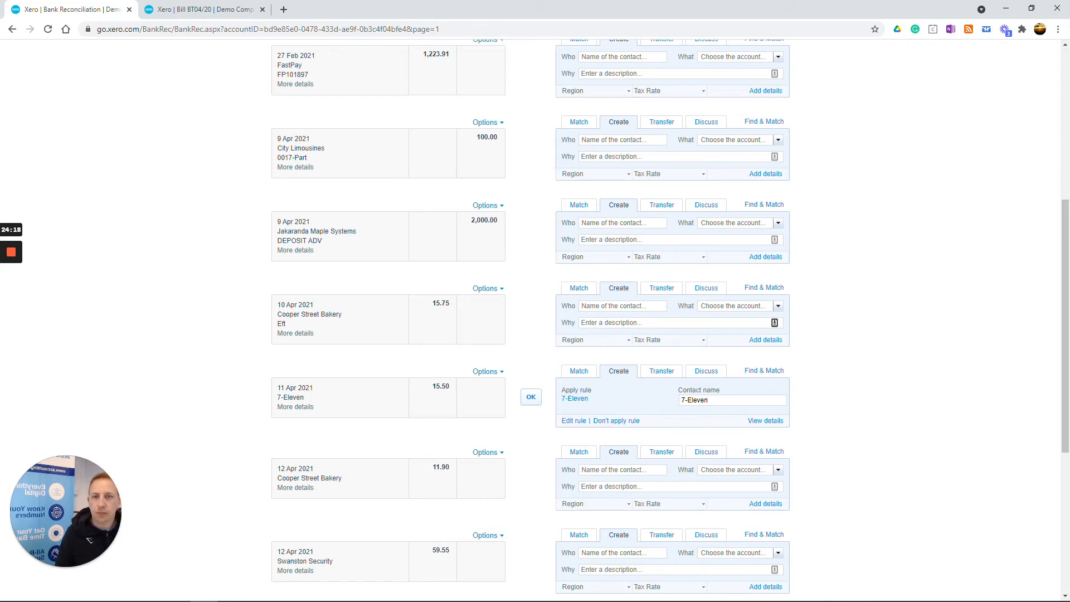
Look over a new bank rule form for the 11 Apr 7-Eleven statement line, then cancel it.
{"action": "scroll", "coordinate": [708, 345], "scroll_direction": "down", "scroll_amount": 2}
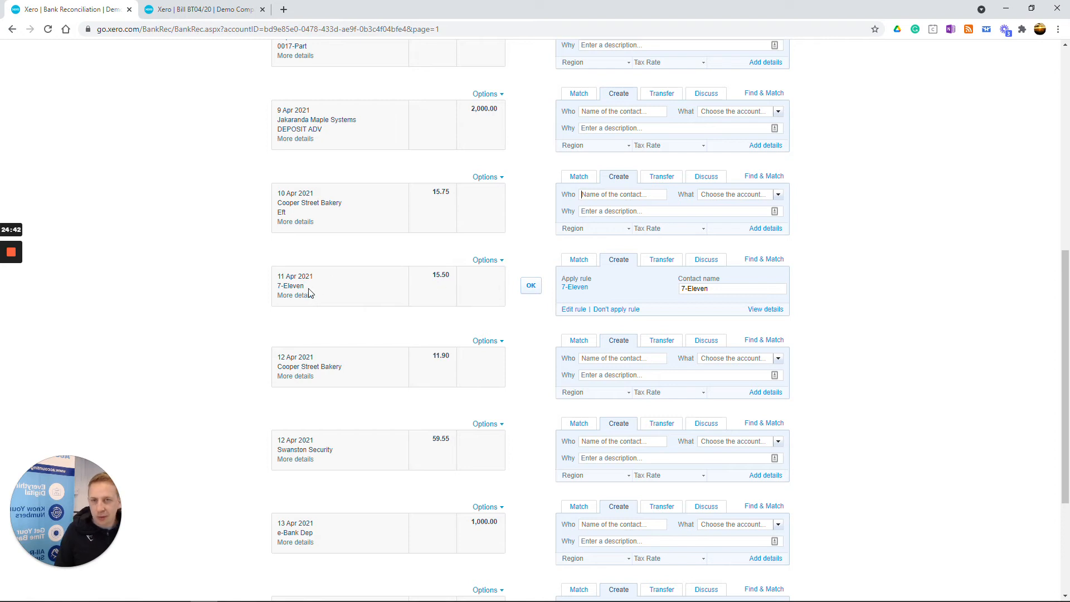
{"action": "left_click", "coordinate": [501, 260]}
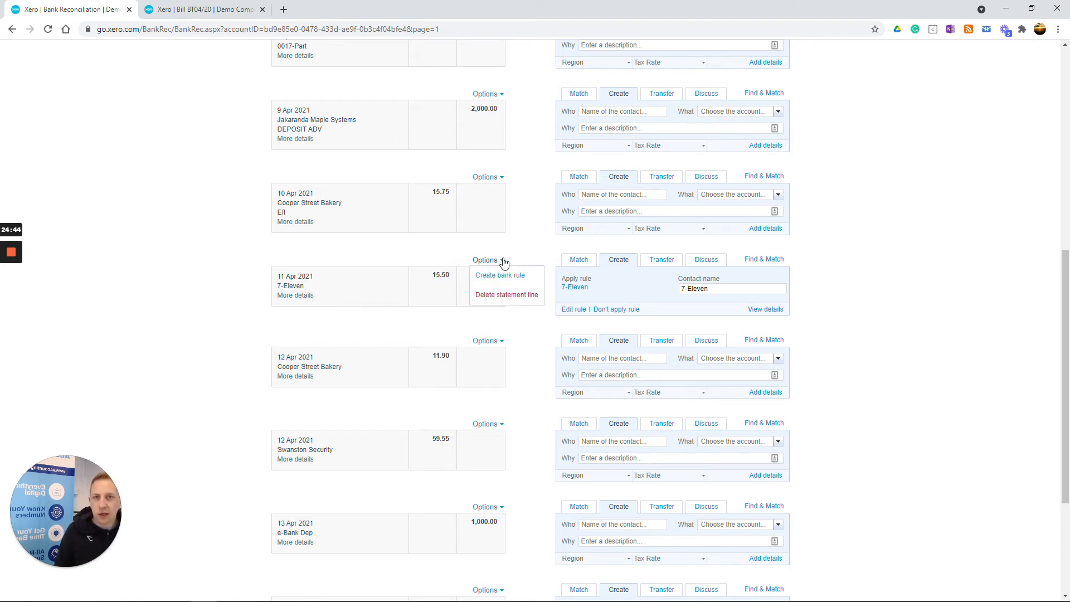
{"action": "left_click", "coordinate": [500, 276]}
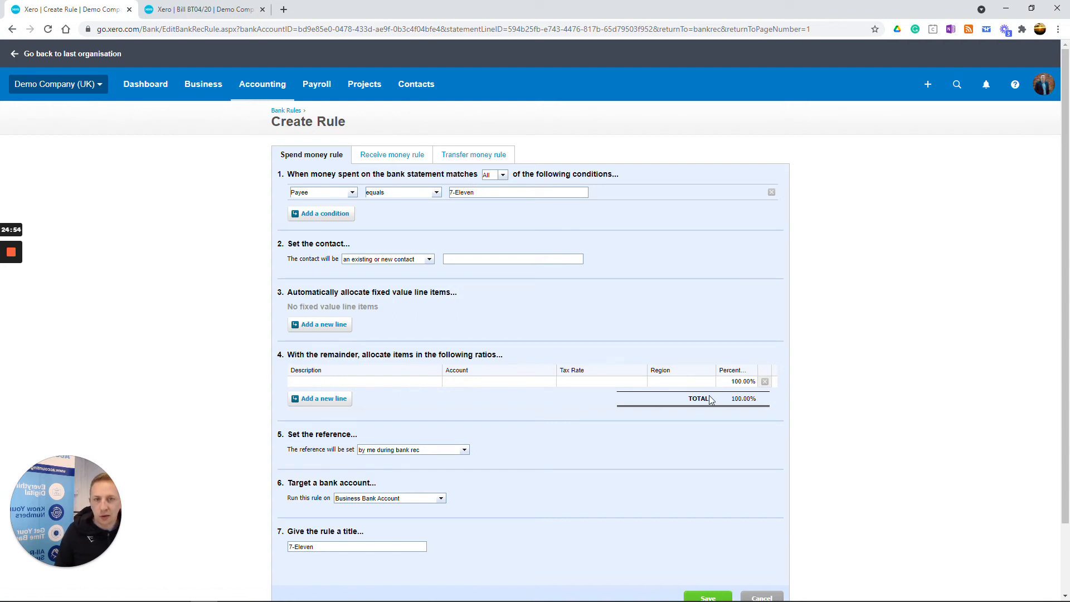
{"action": "scroll", "coordinate": [688, 530], "scroll_direction": "down", "scroll_amount": 2}
{"action": "left_click", "coordinate": [757, 519]}
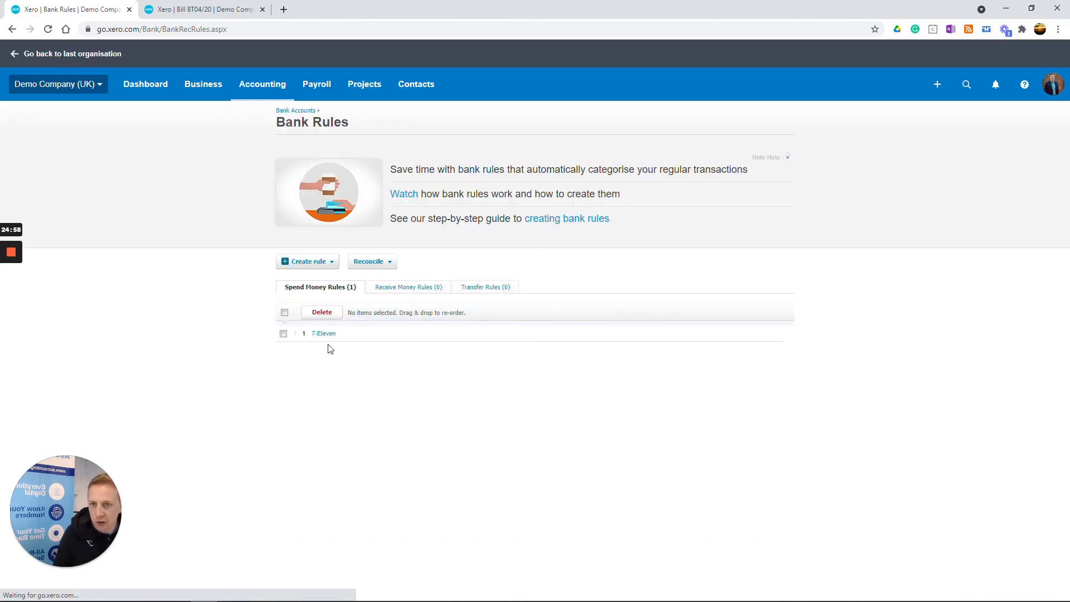
Open the existing 7-Eleven spend money rule, review its conditions and allocation, and save it.
{"action": "left_click", "coordinate": [331, 335]}
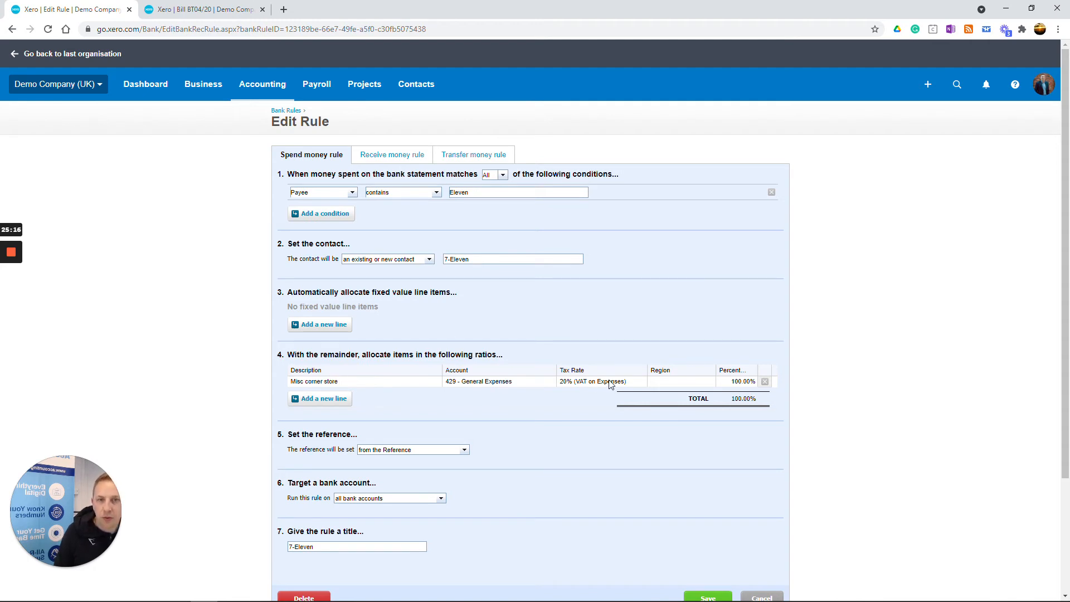
{"action": "scroll", "coordinate": [611, 384], "scroll_direction": "down", "scroll_amount": 2}
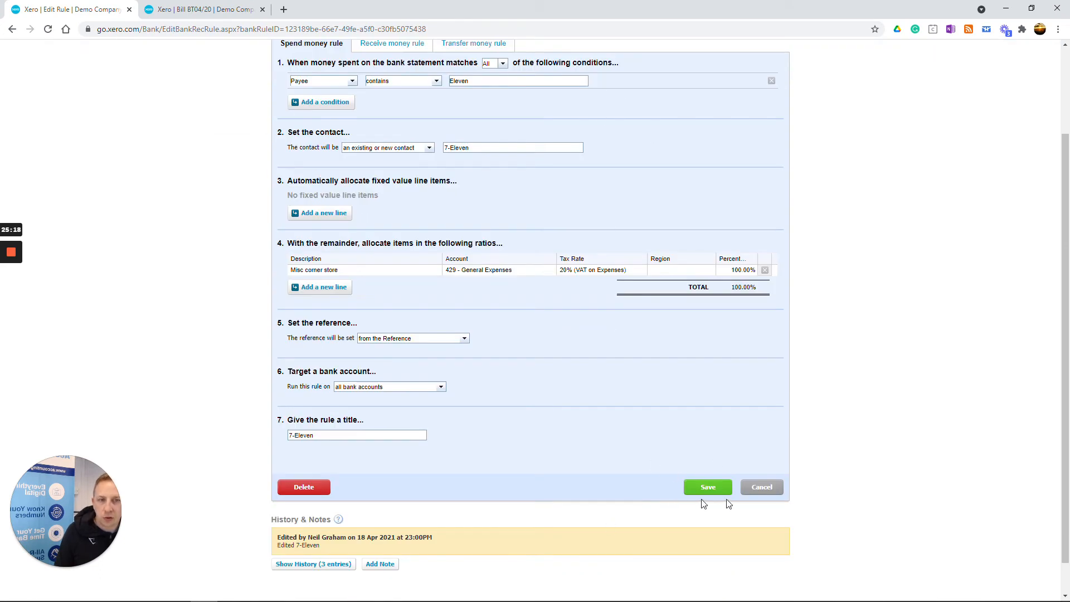
{"action": "left_click", "coordinate": [775, 488]}
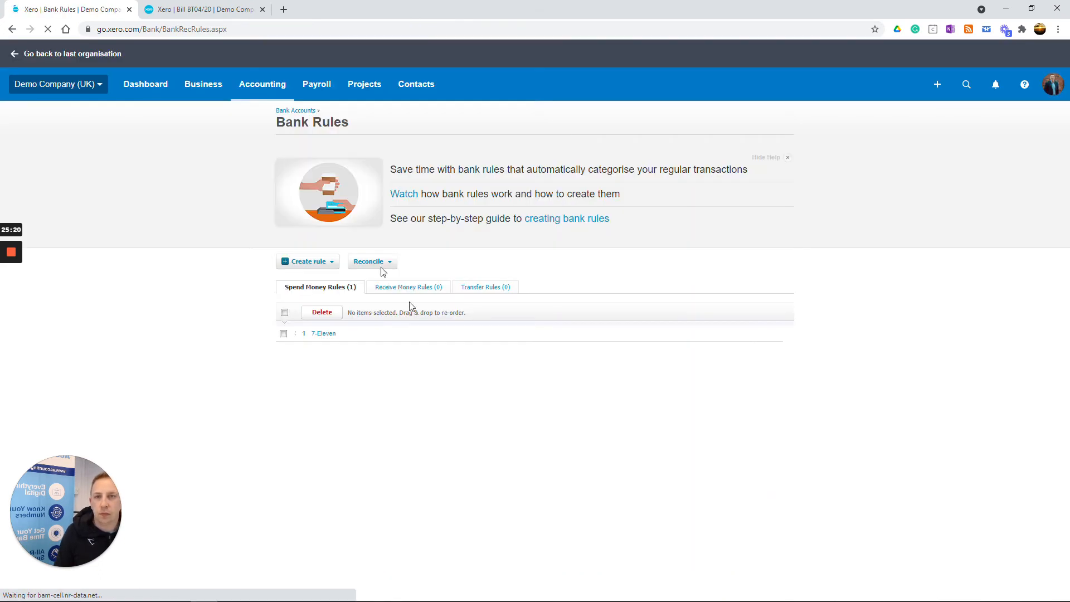
{"action": "left_click", "coordinate": [12, 29]}
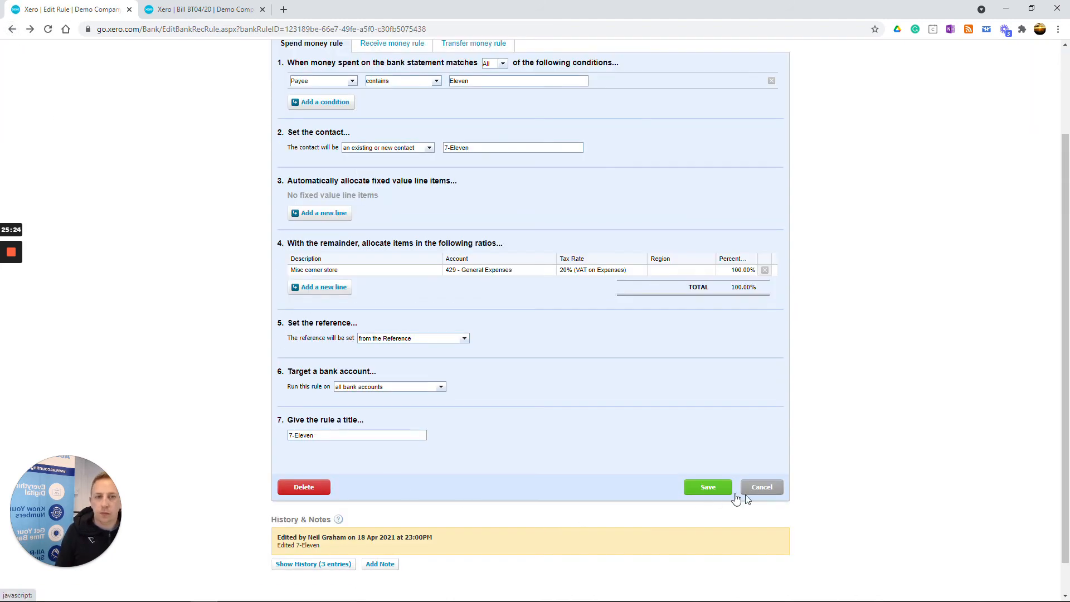
{"action": "left_click", "coordinate": [711, 488]}
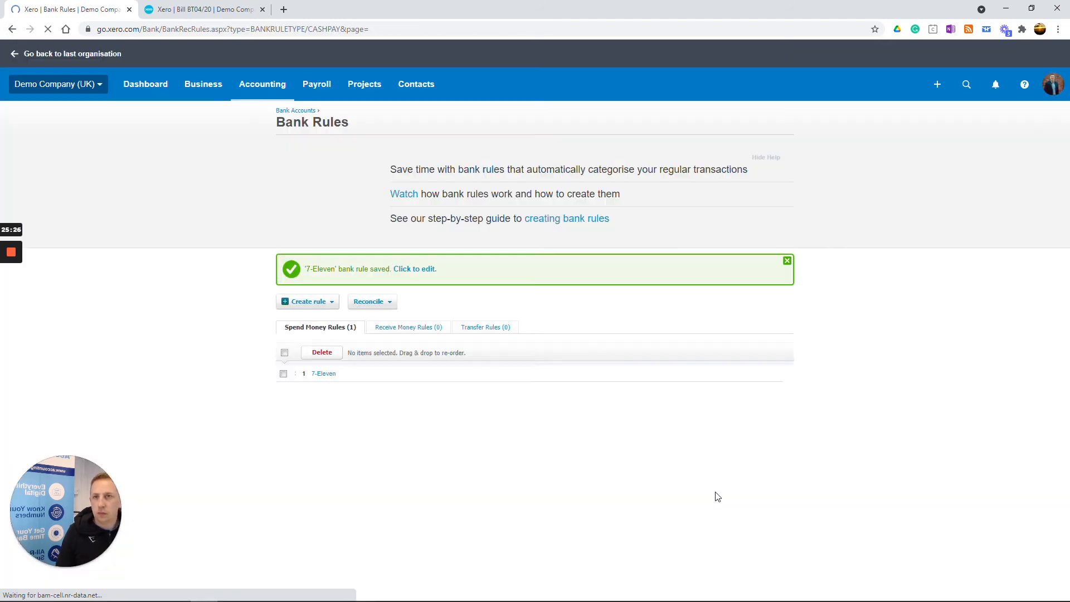
Return to the Business Bank Account reconciliation and reconcile the 11 Apr 7-Eleven line using the 7-Eleven rule.
{"action": "left_click", "coordinate": [195, 89]}
{"action": "left_click", "coordinate": [262, 84]}
{"action": "left_click", "coordinate": [266, 122]}
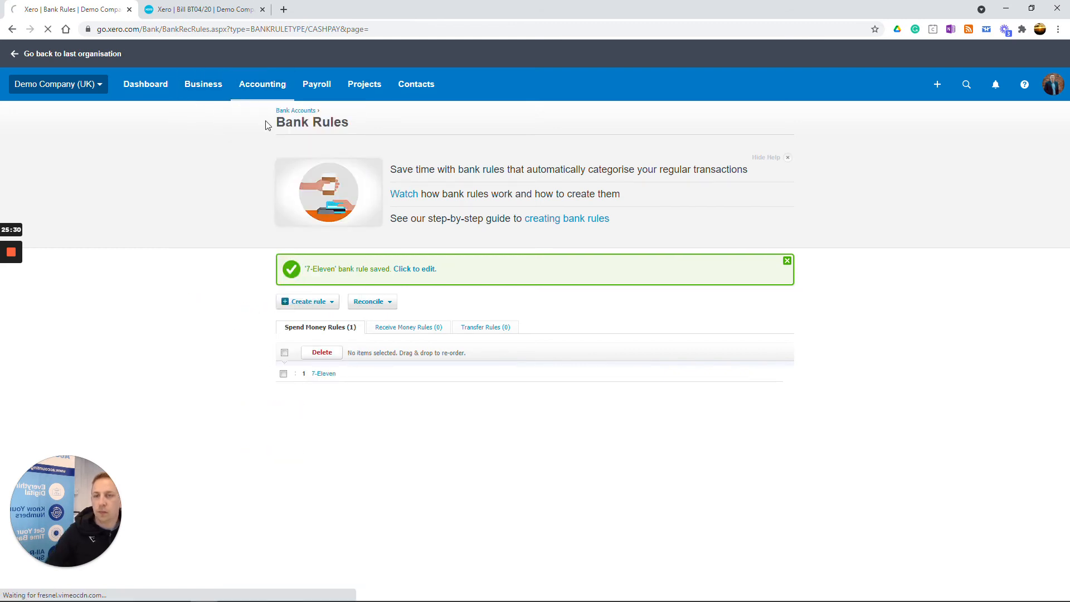
{"action": "left_click", "coordinate": [323, 388]}
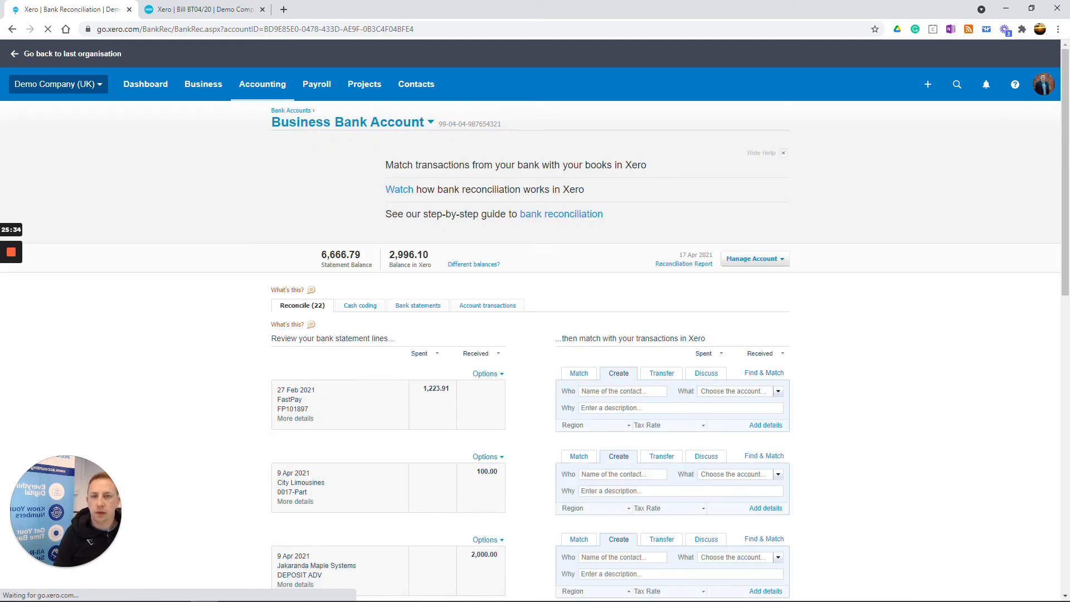
{"action": "scroll", "coordinate": [714, 242], "scroll_direction": "down", "scroll_amount": 8}
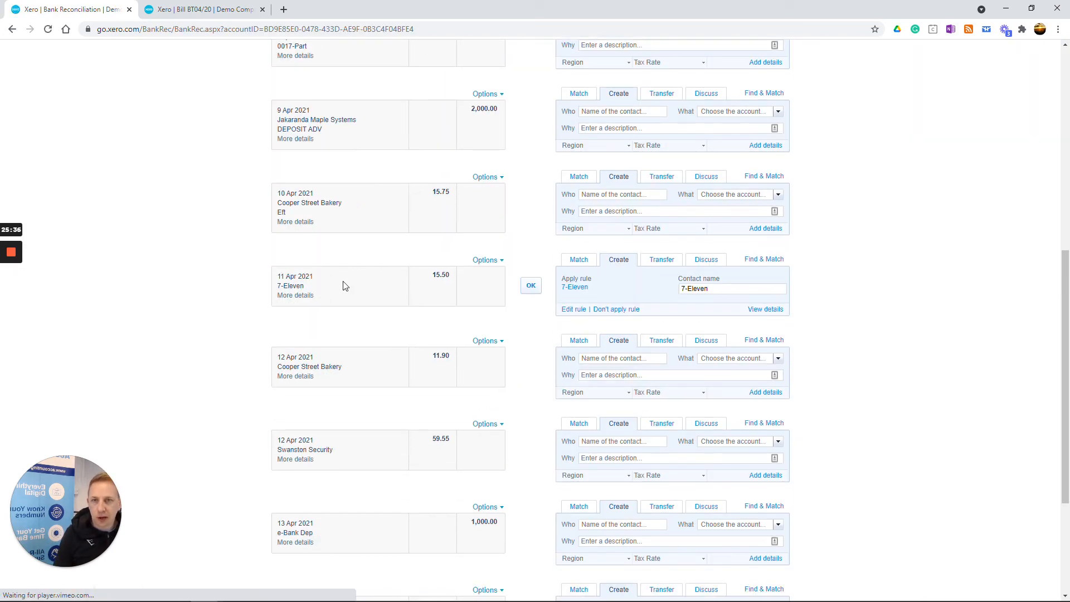
{"action": "left_click", "coordinate": [532, 286]}
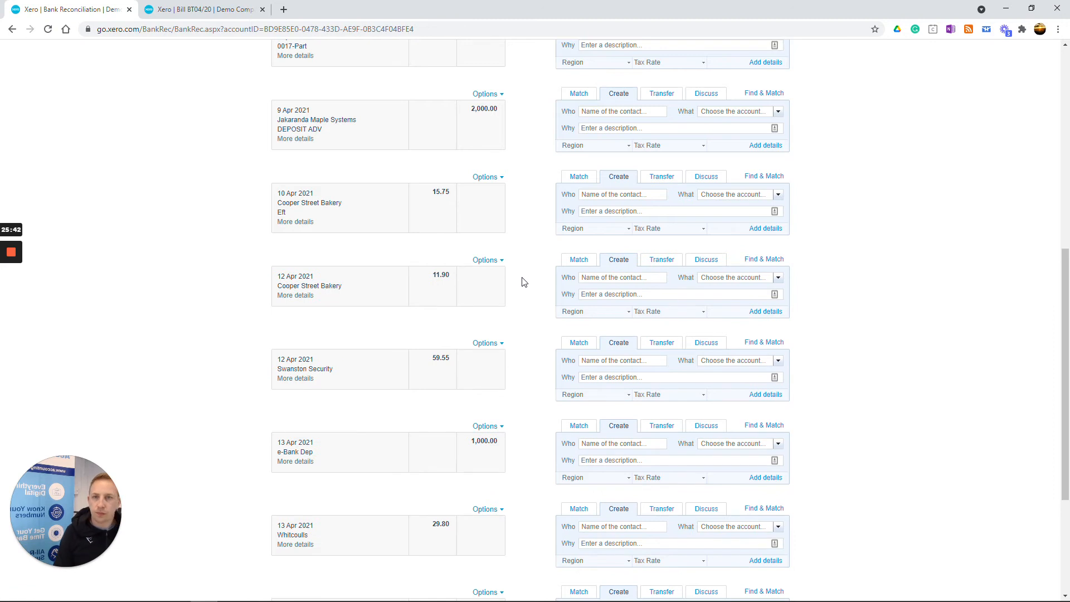
Reconcile the 13 Apr e-Bank Dep receipt as a transfer with the Business Savings Account.
{"action": "scroll", "coordinate": [524, 282], "scroll_direction": "down", "scroll_amount": 3}
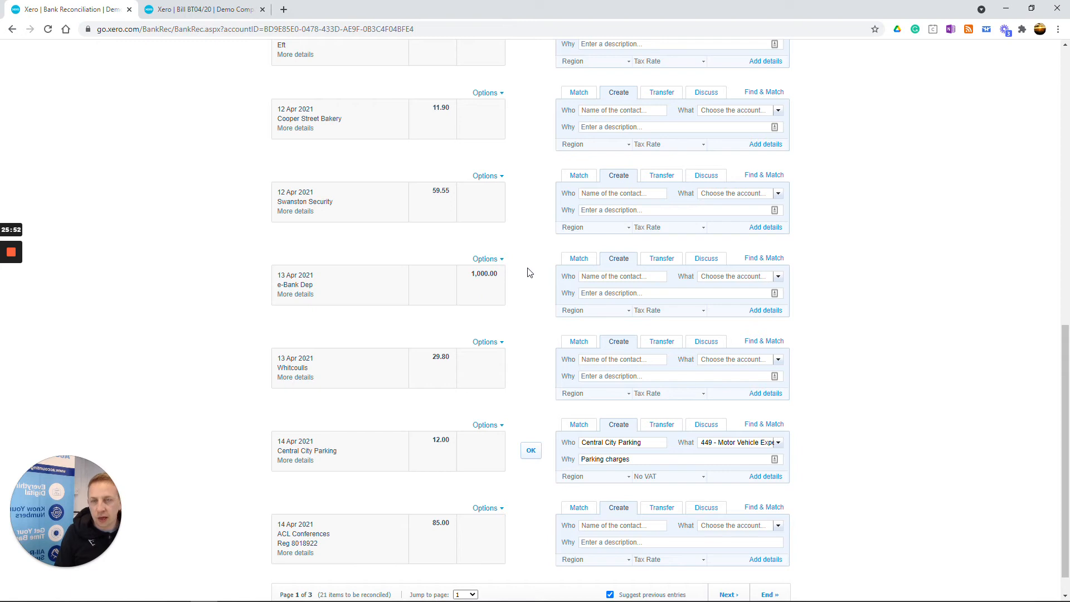
{"action": "left_click", "coordinate": [662, 259]}
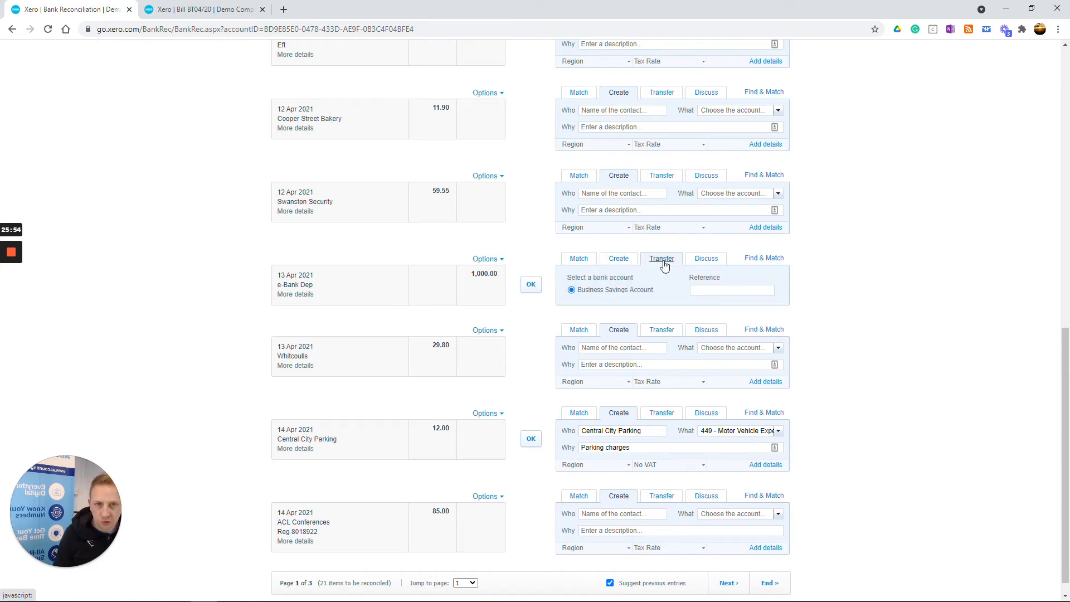
{"action": "left_click", "coordinate": [531, 286]}
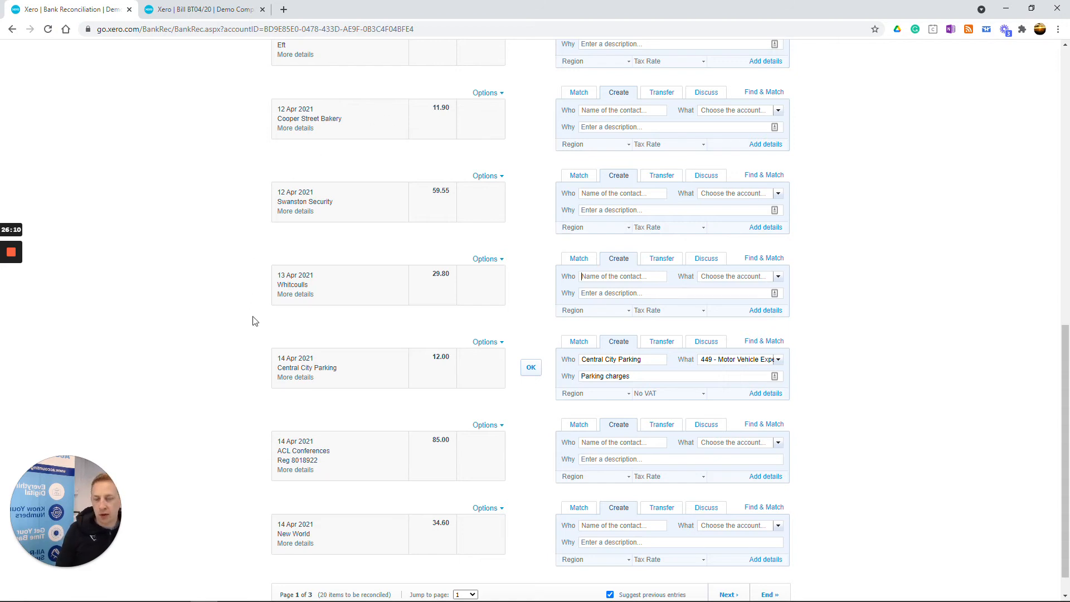
{"action": "scroll", "coordinate": [553, 152], "scroll_direction": "down", "scroll_amount": 1}
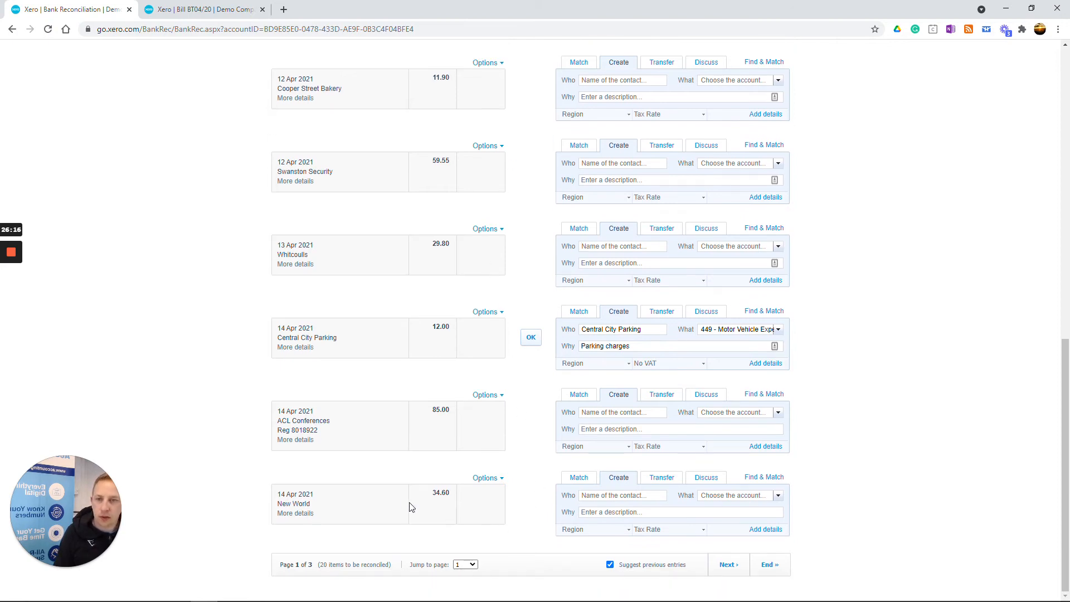
Save a discussion note on the 14 Apr ACL Conferences line: "JB - Can you help me with this NG?" and "NG - allocate to prof fees.".
{"action": "left_click", "coordinate": [705, 395]}
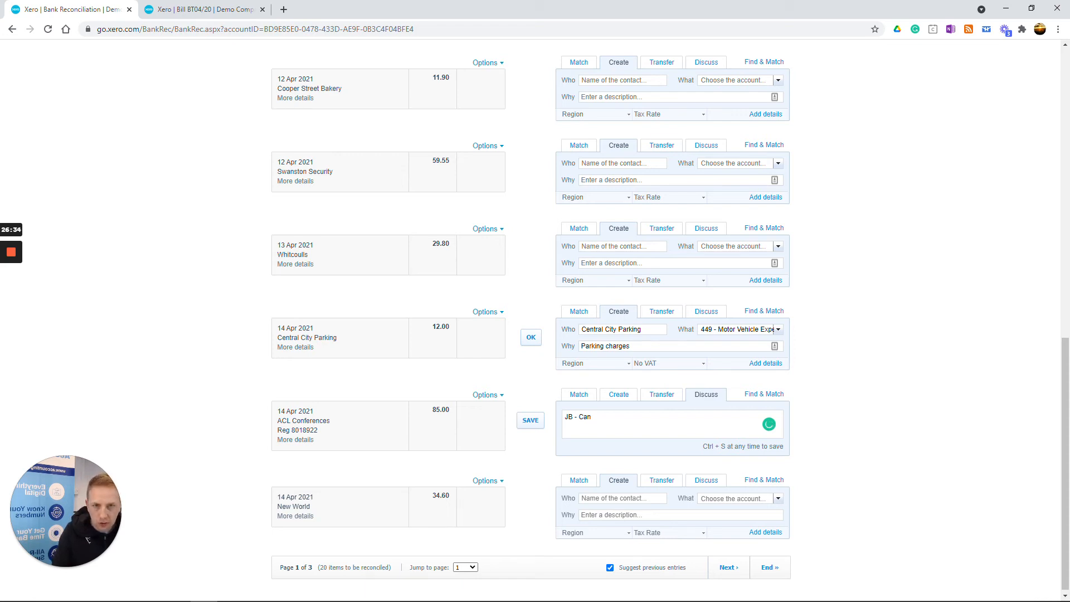
{"action": "type", "text": "help me"}
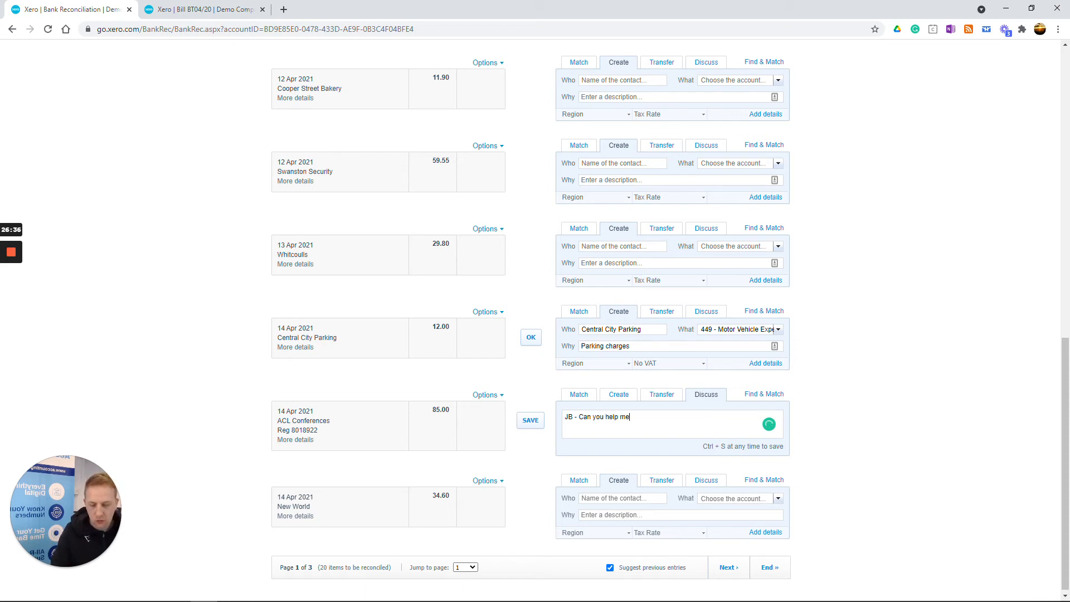
{"action": "type", "text": " with this NG?"}
{"action": "key", "text": "Return"}
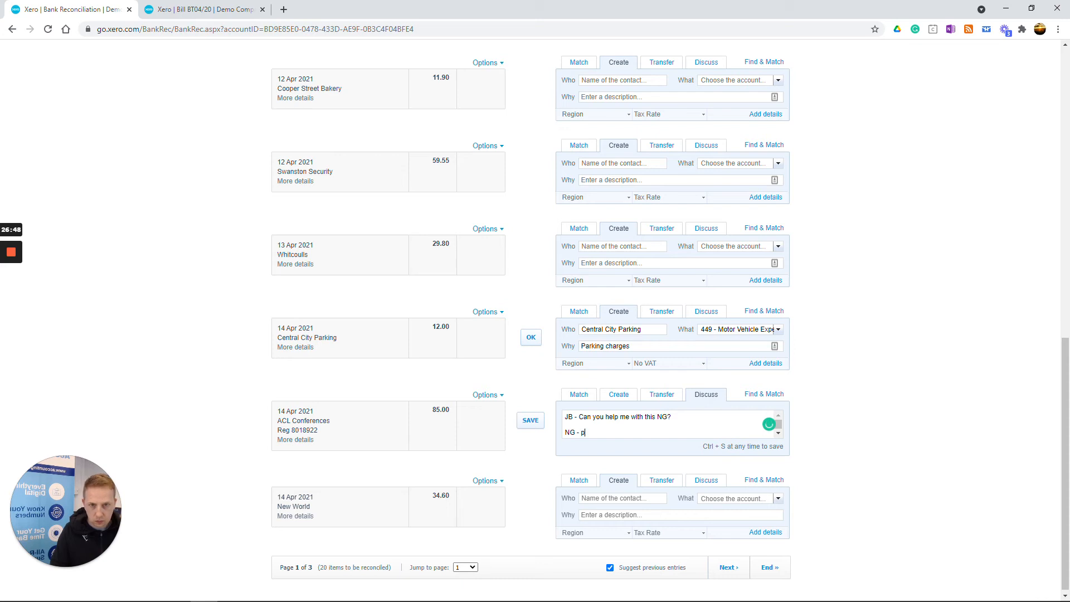
{"action": "type", "text": "ate to prof fees."}
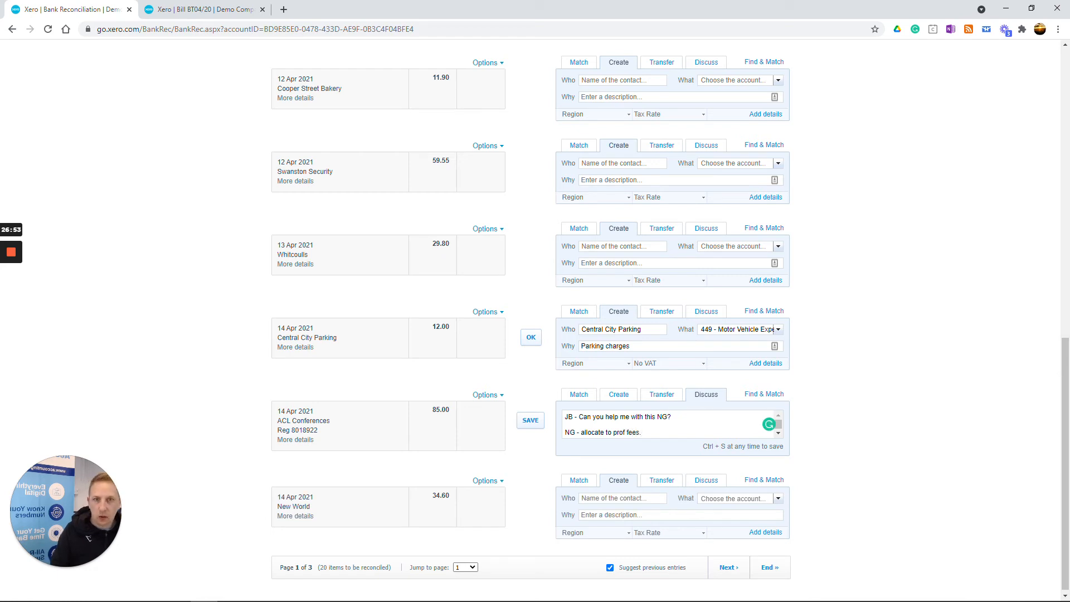
{"action": "left_click", "coordinate": [536, 423]}
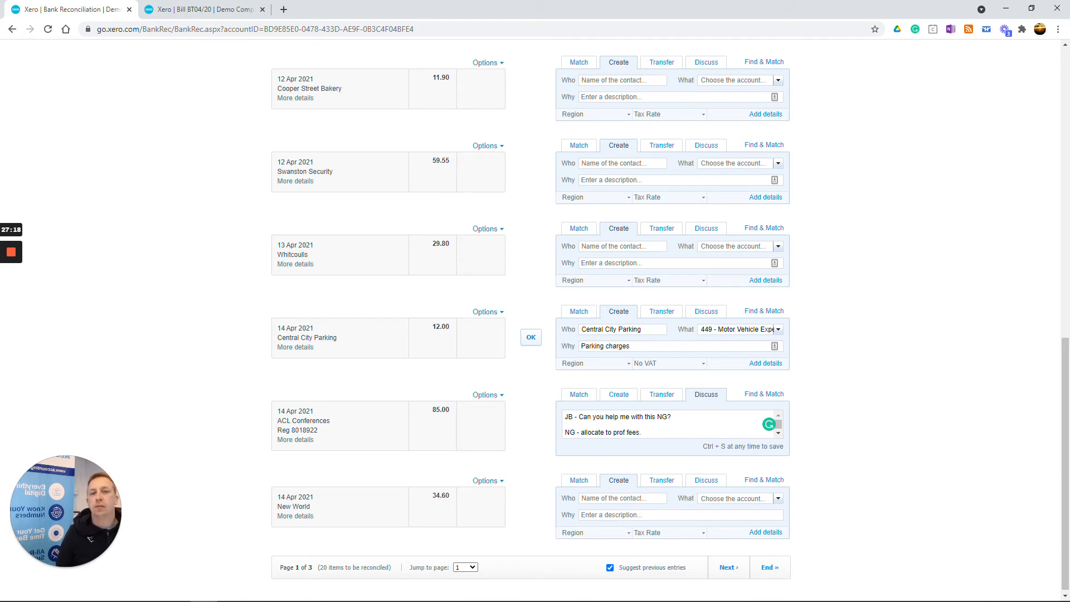
Start creating a transaction for the 14 Apr ACL Conferences line and set its account to 441 - Legal Expenses.
{"action": "left_click", "coordinate": [617, 397]}
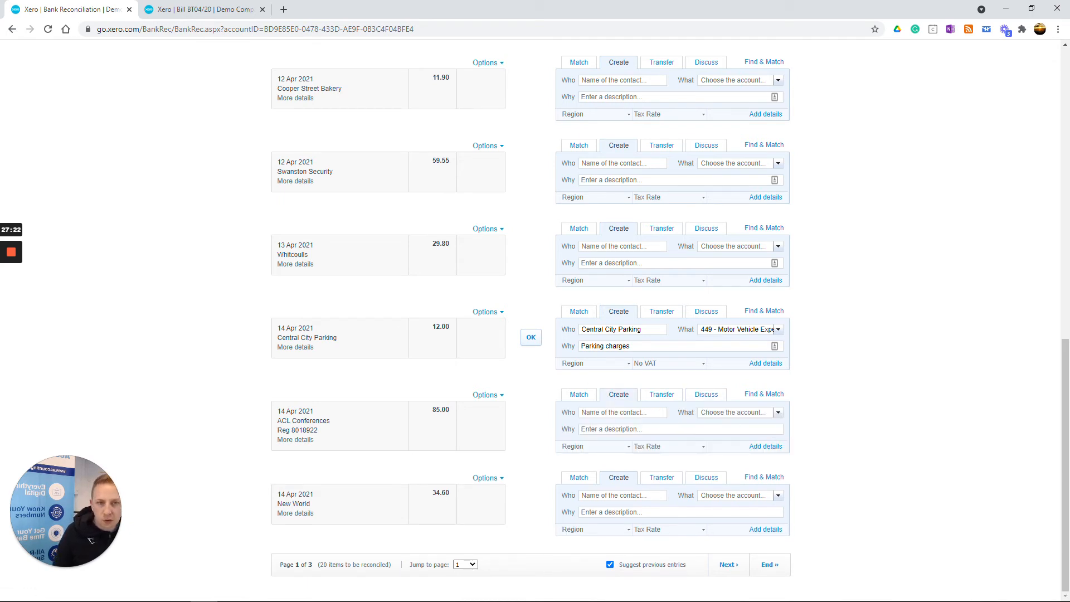
{"action": "left_click", "coordinate": [779, 412]}
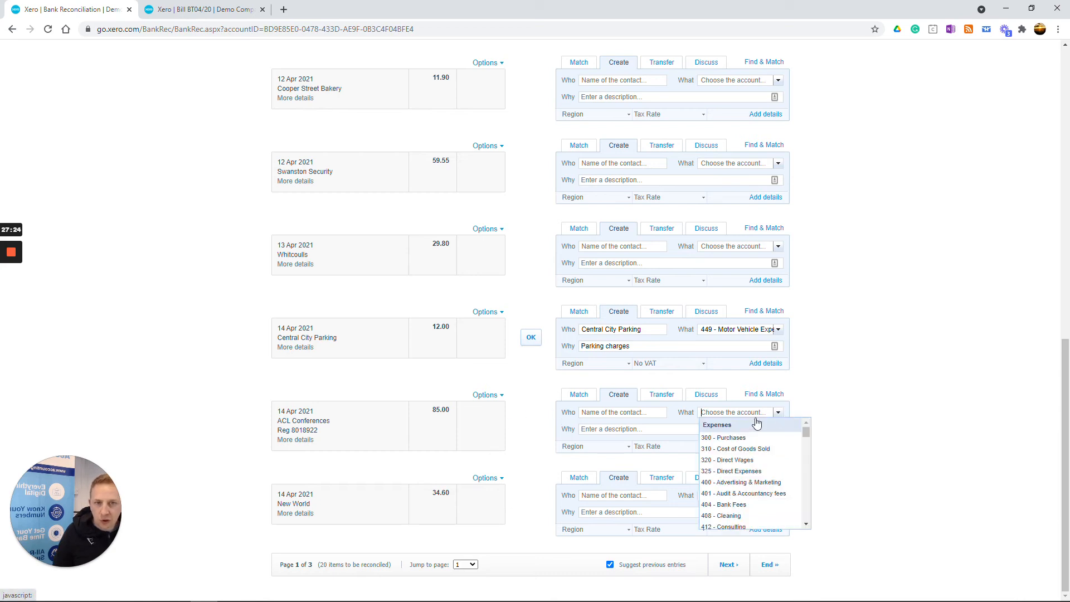
{"action": "type", "text": "prof"}
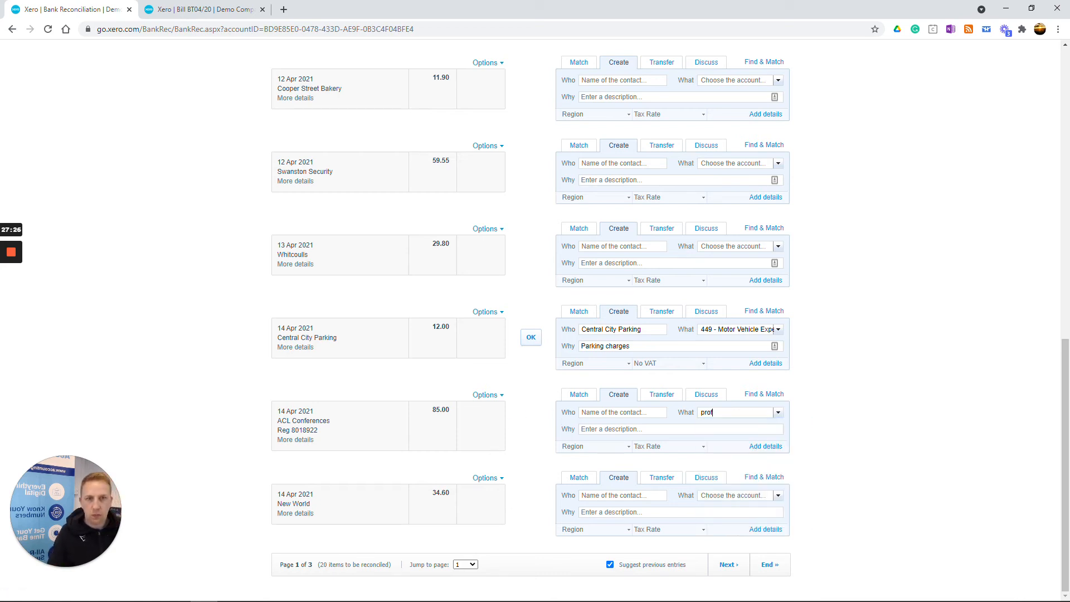
{"action": "key", "text": "BackSpace"}
{"action": "key", "text": "BackSpace"}
{"action": "key", "text": "BackSpace"}
{"action": "key", "text": "BackSpace"}
{"action": "type", "text": "leg"}
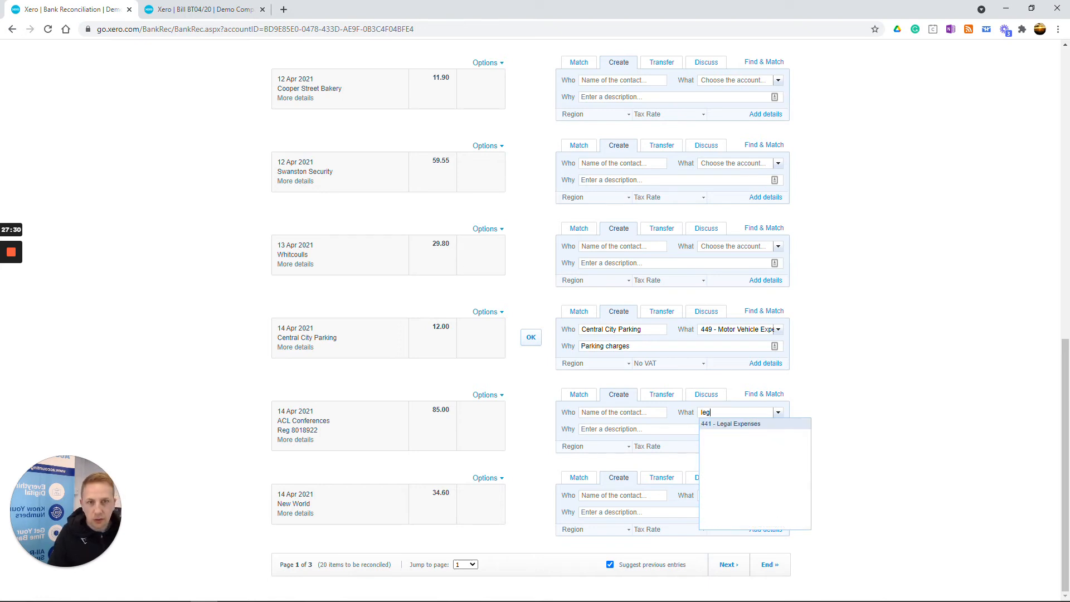
{"action": "left_click", "coordinate": [747, 423]}
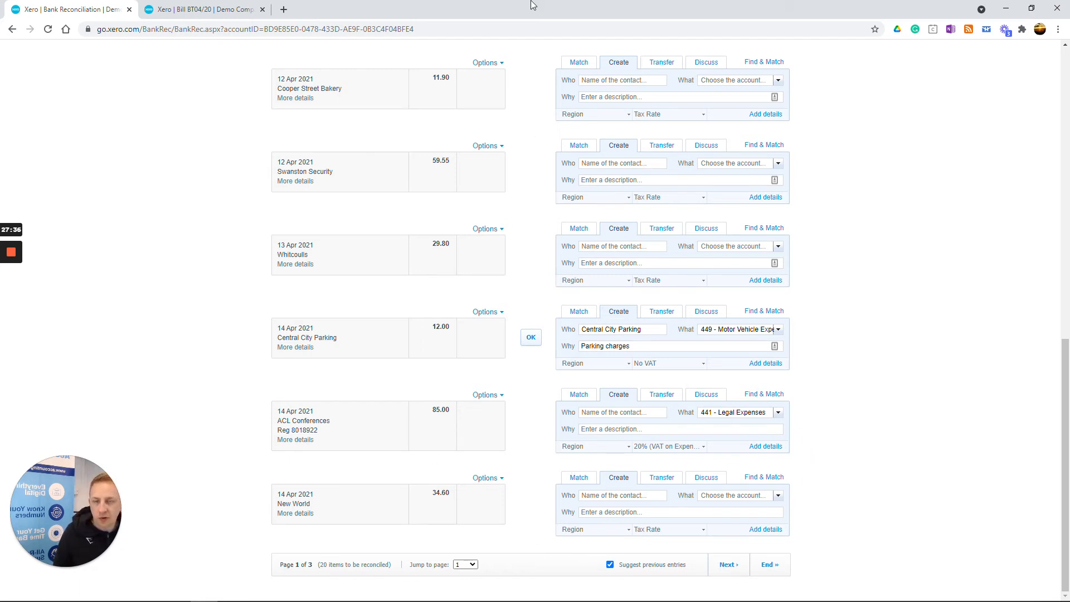
Look over the second page of unreconciled Business Bank Account statement lines.
{"action": "left_click", "coordinate": [743, 565]}
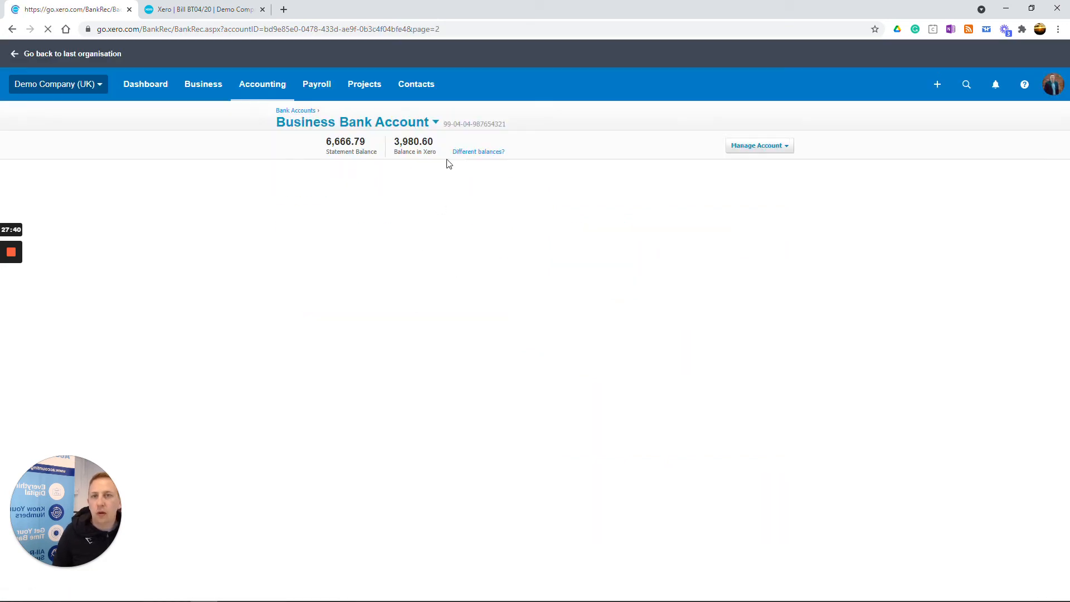
{"action": "scroll", "coordinate": [502, 463], "scroll_direction": "down", "scroll_amount": 7}
{"action": "scroll", "coordinate": [613, 513], "scroll_direction": "down", "scroll_amount": 5}
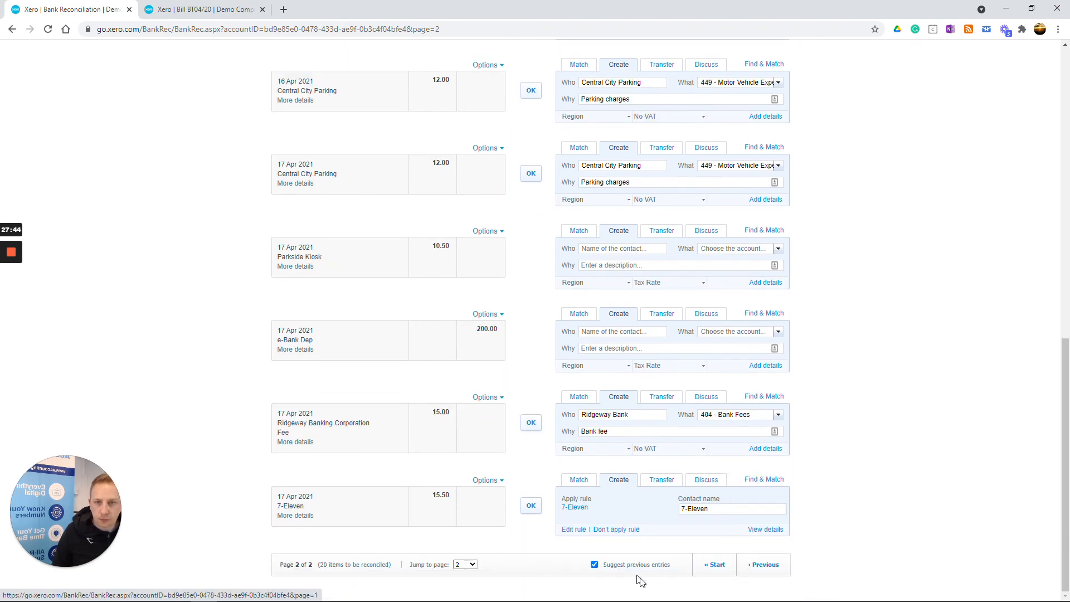
{"action": "scroll", "coordinate": [757, 570], "scroll_direction": "up", "scroll_amount": 15}
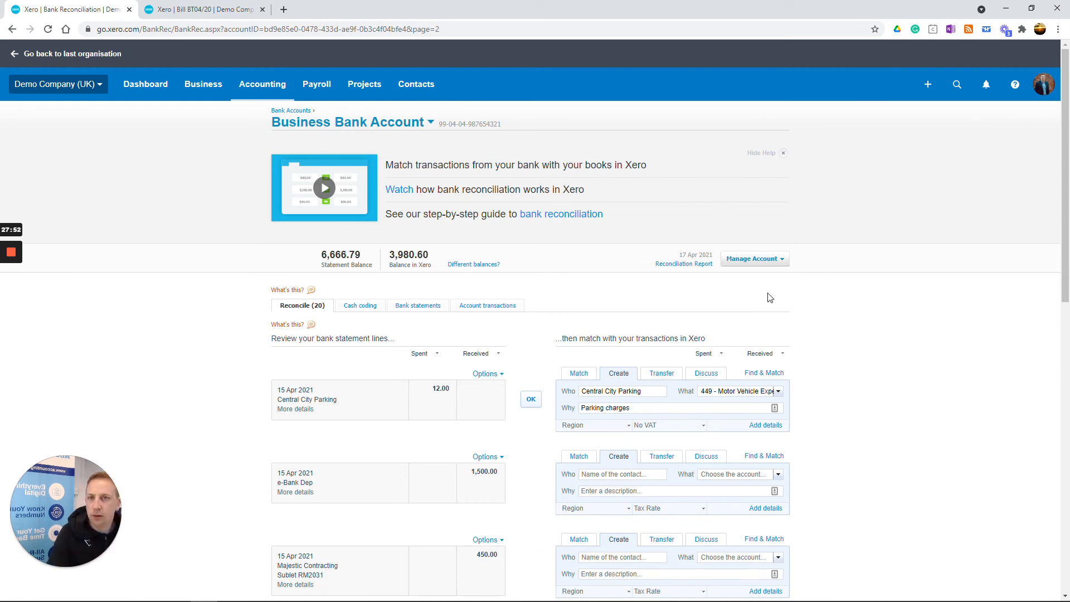
Open the Business Bank Account reconciliation report and update its summary to 1 Apr 2021.
{"action": "left_click", "coordinate": [700, 266]}
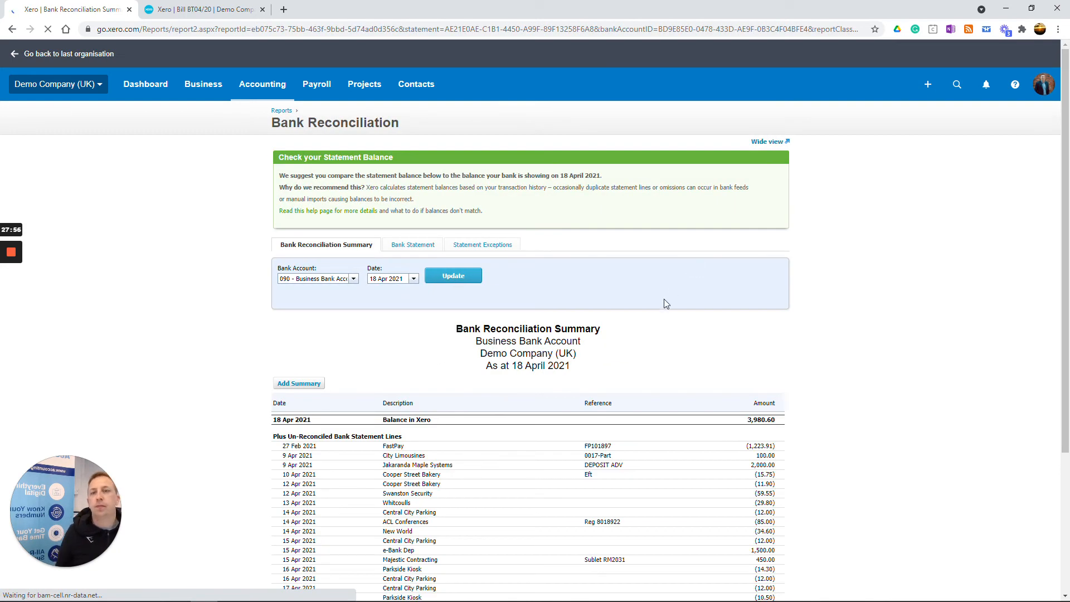
{"action": "scroll", "coordinate": [699, 360], "scroll_direction": "down", "scroll_amount": 4}
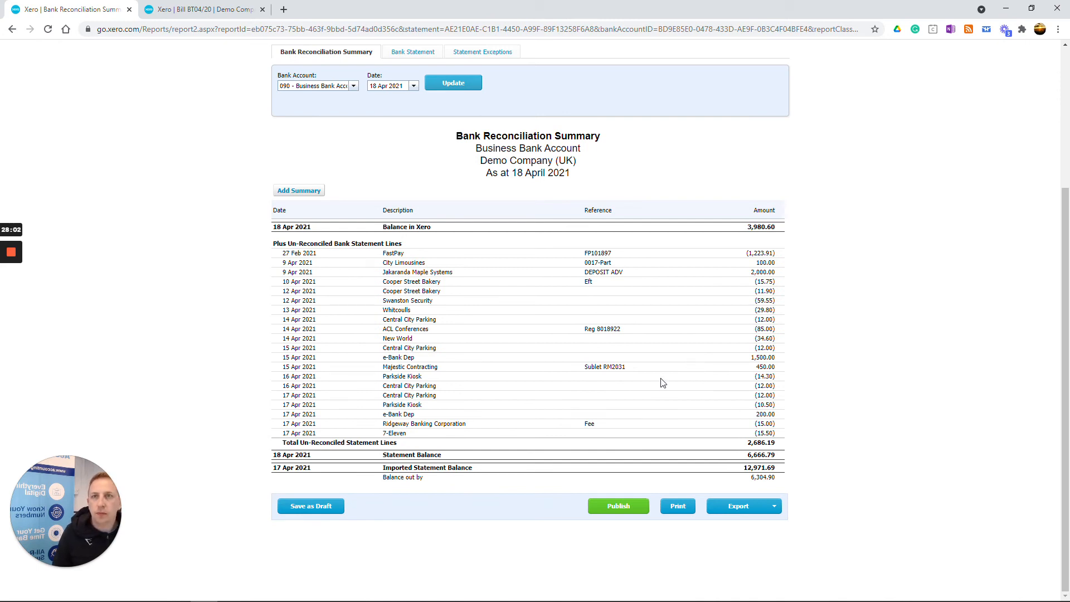
{"action": "left_click", "coordinate": [413, 85]}
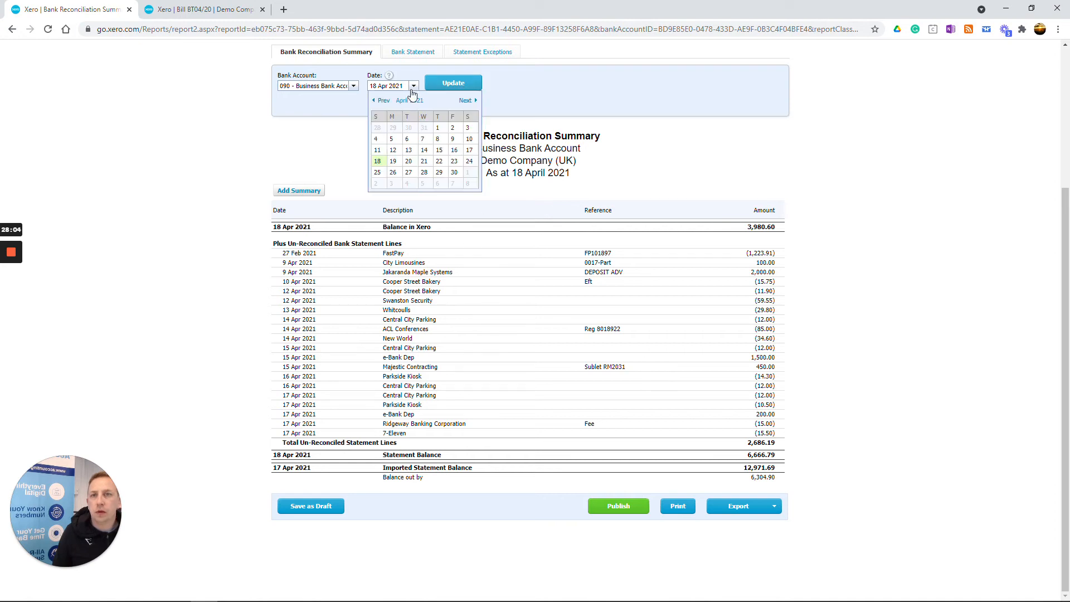
{"action": "left_click", "coordinate": [437, 128]}
{"action": "left_click", "coordinate": [450, 84]}
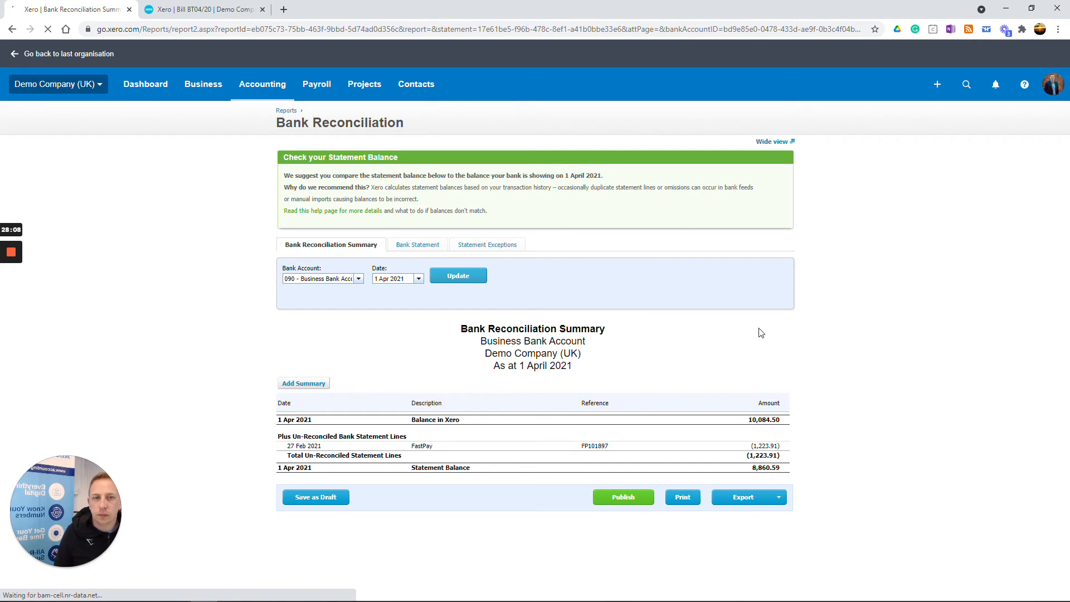
{"action": "left_click", "coordinate": [419, 279]}
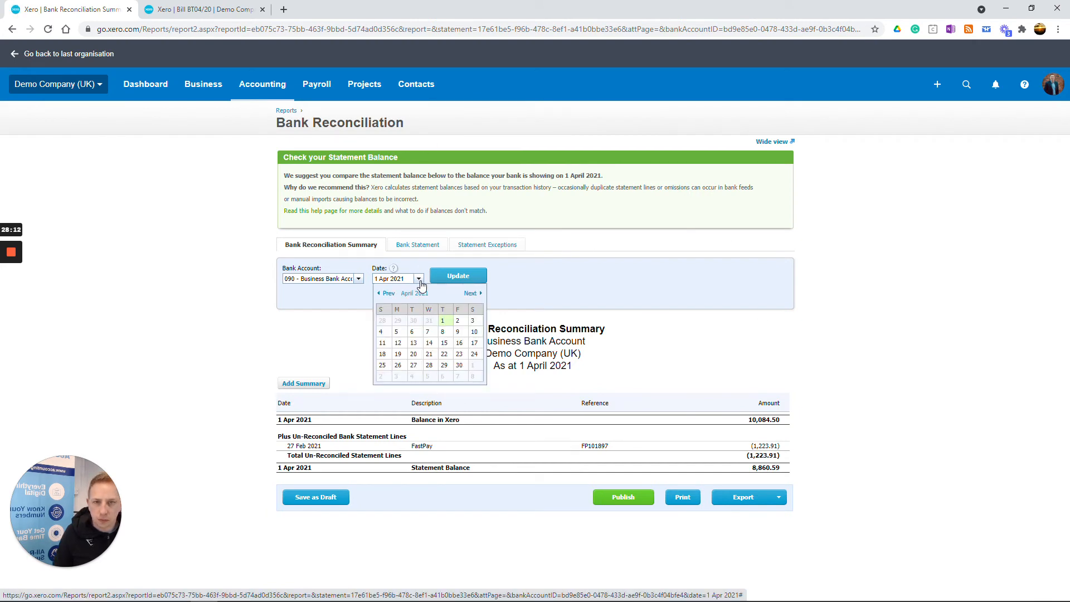
{"action": "left_click", "coordinate": [854, 374]}
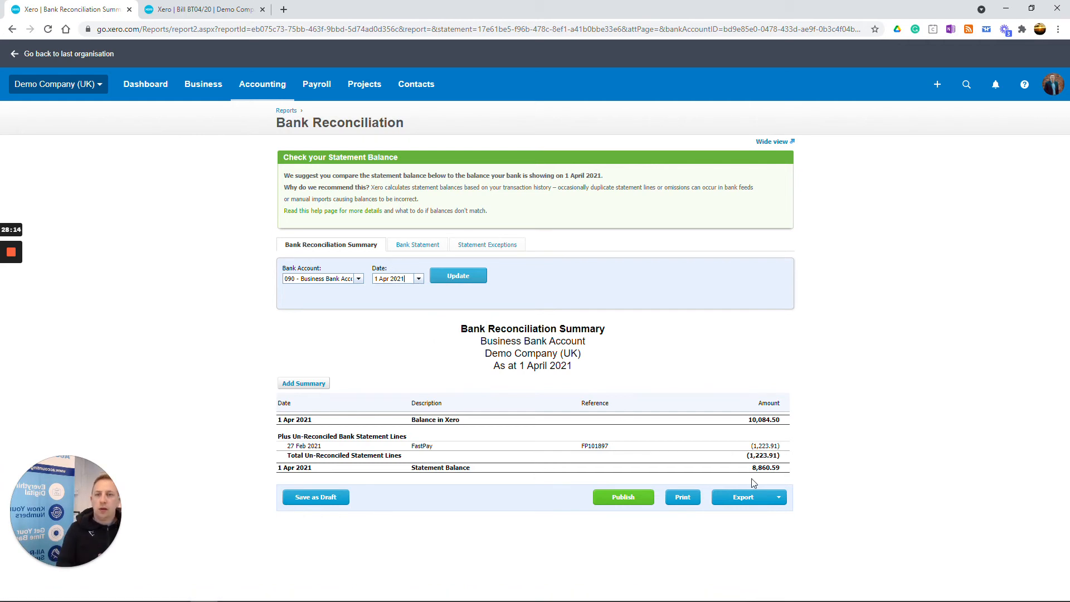
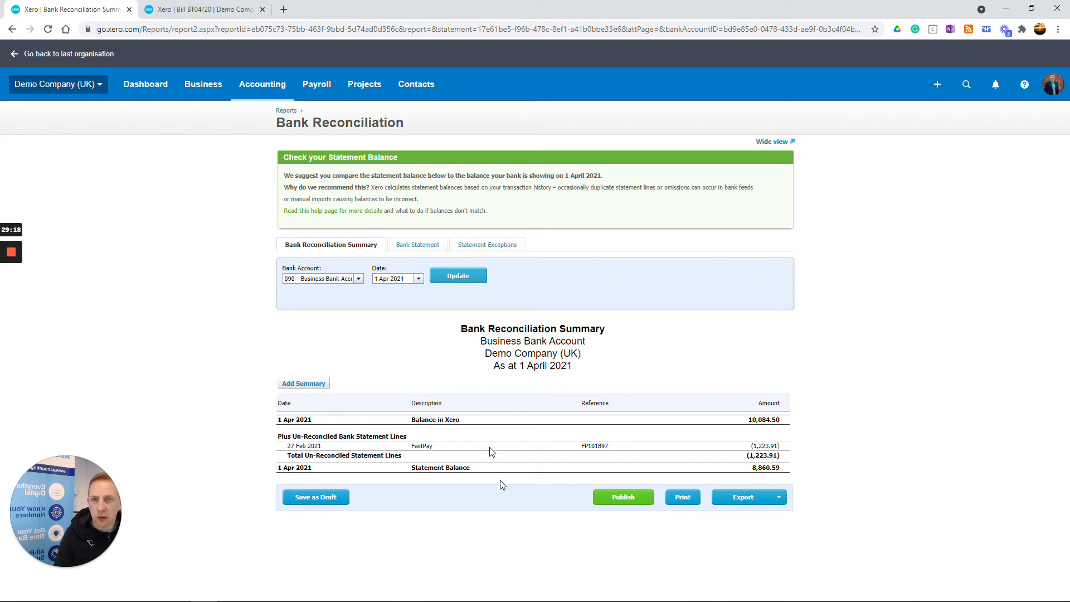
Update the Bank Reconciliation Summary to 18 Apr 2021 and review its unreconciled statement lines and balances.
{"action": "left_click", "coordinate": [419, 278]}
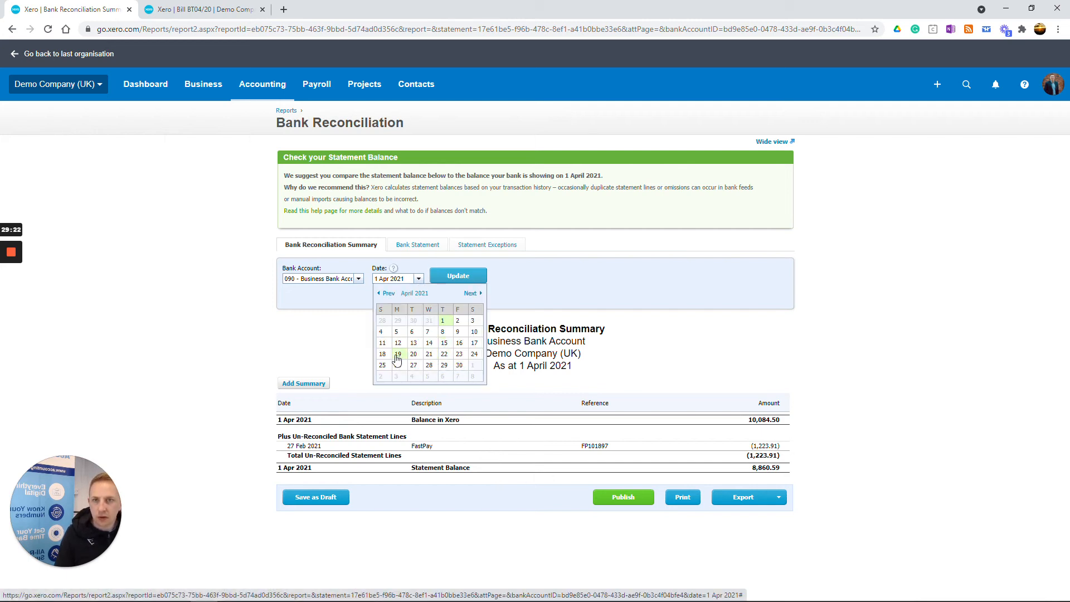
{"action": "left_click", "coordinate": [382, 354]}
{"action": "left_click", "coordinate": [473, 279]}
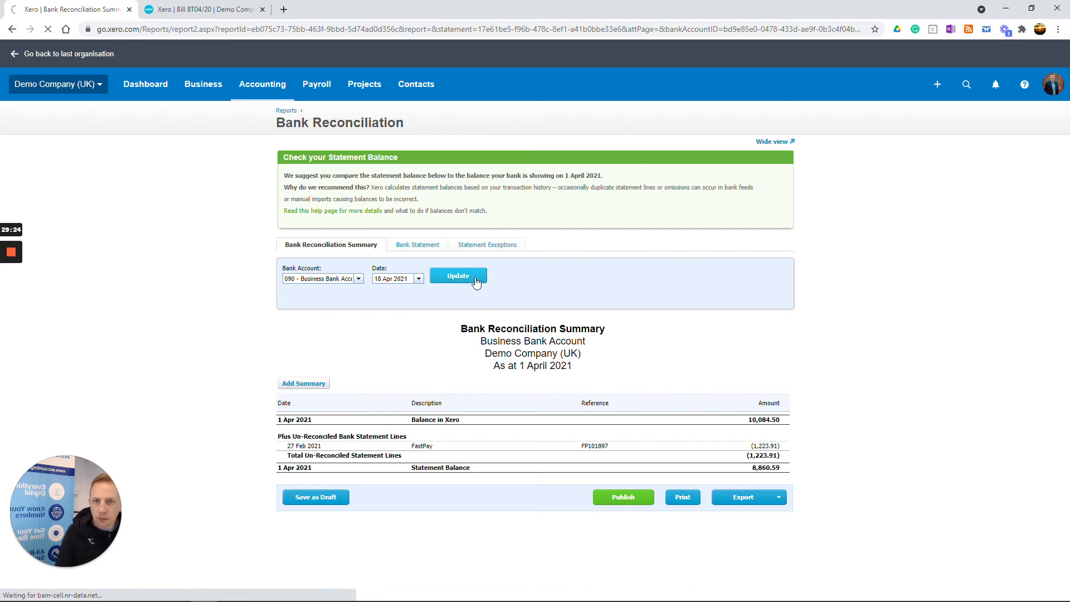
{"action": "scroll", "coordinate": [514, 308], "scroll_direction": "down", "scroll_amount": 2}
{"action": "scroll", "coordinate": [513, 308], "scroll_direction": "down", "scroll_amount": 2}
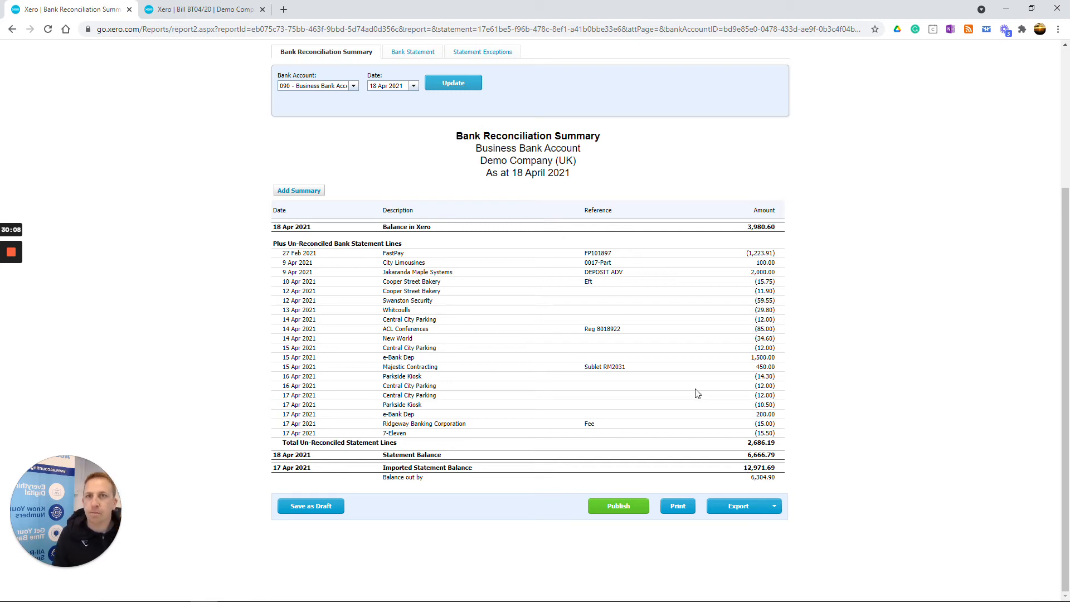
{"action": "scroll", "coordinate": [698, 386], "scroll_direction": "up", "scroll_amount": 1}
{"action": "scroll", "coordinate": [697, 386], "scroll_direction": "up", "scroll_amount": 2}
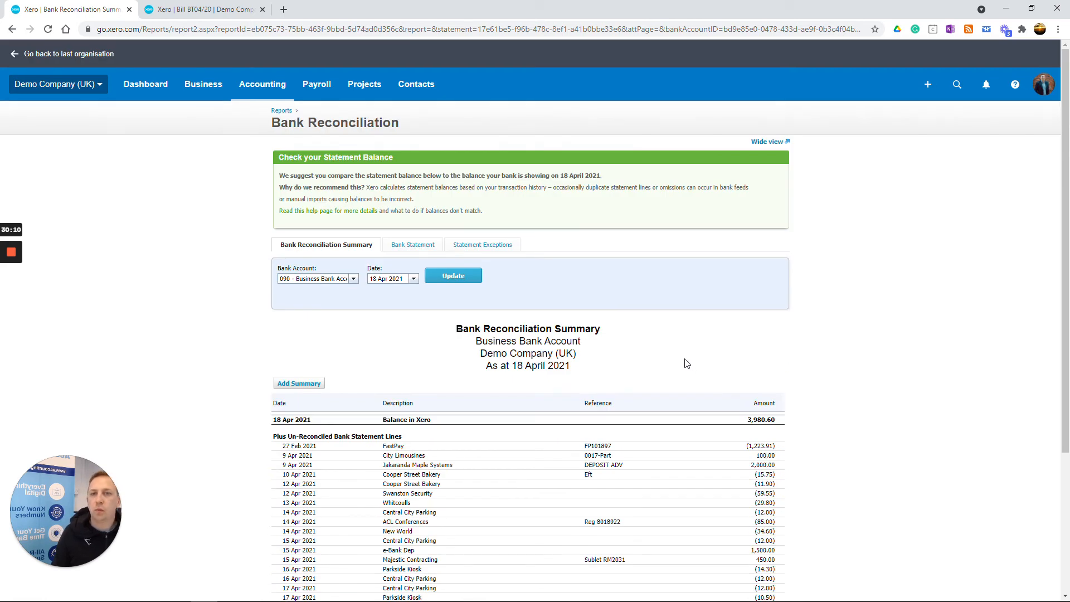
{"action": "scroll", "coordinate": [688, 363], "scroll_direction": "down", "scroll_amount": 2}
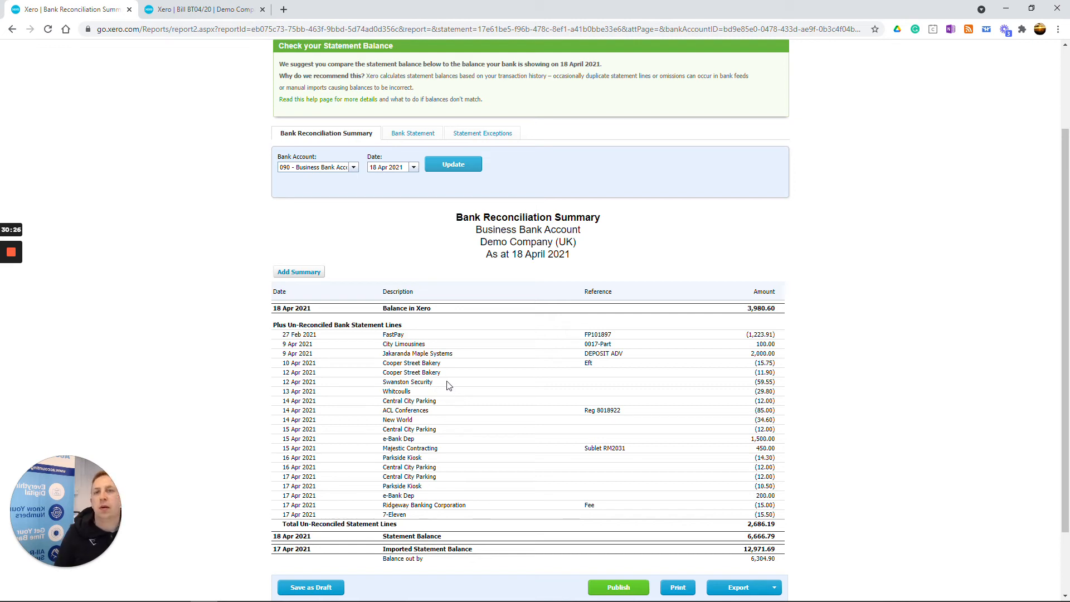
{"action": "scroll", "coordinate": [448, 385], "scroll_direction": "up", "scroll_amount": 3}
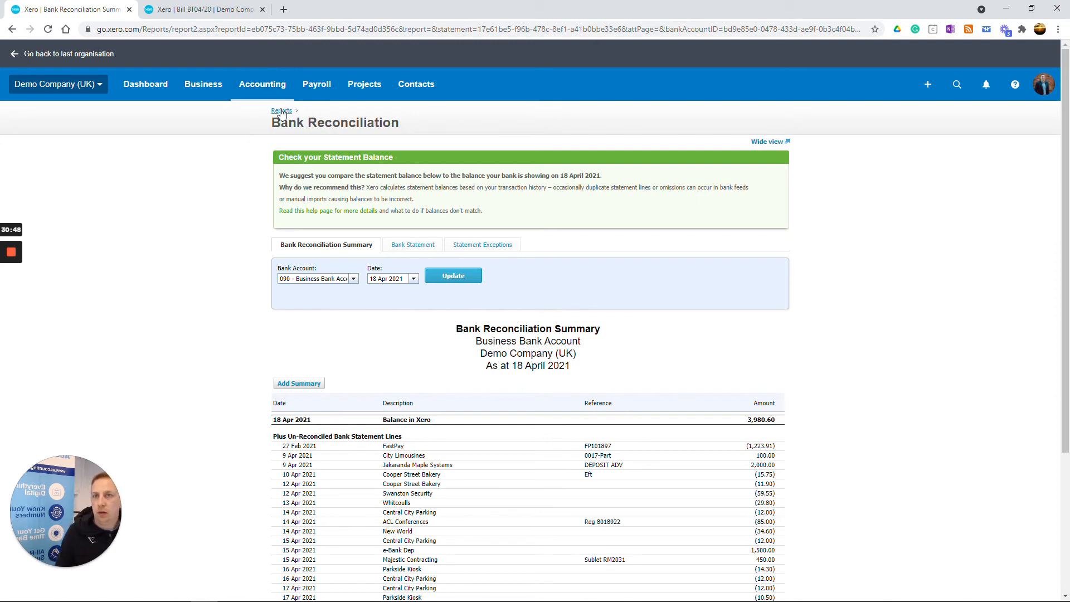
Visit the dashboard, open the full Reports list, and check which reports are available as accounting favourites.
{"action": "left_click", "coordinate": [140, 83]}
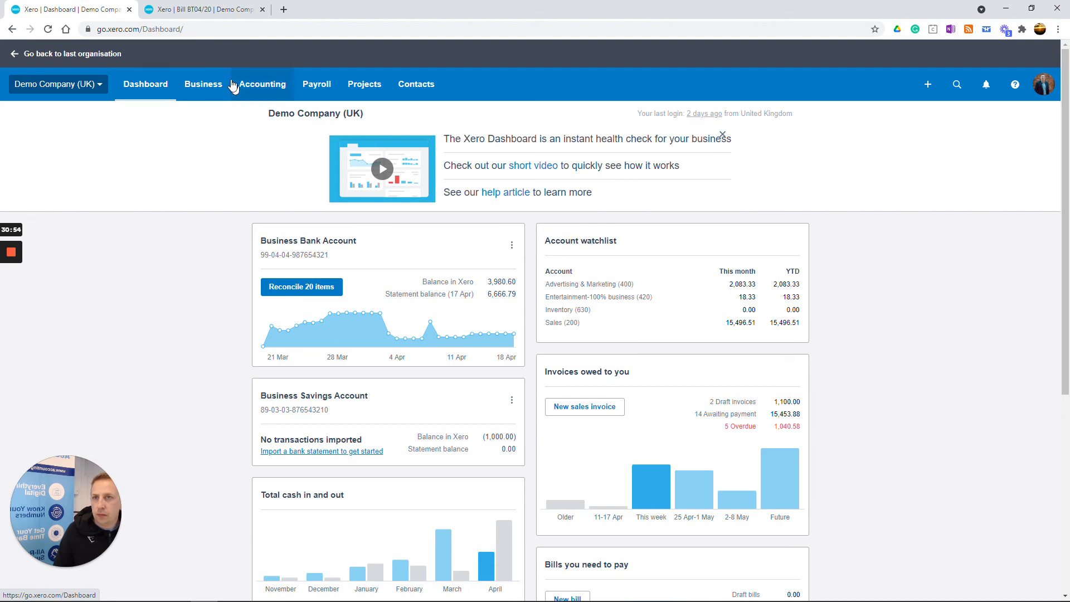
{"action": "left_click", "coordinate": [250, 85]}
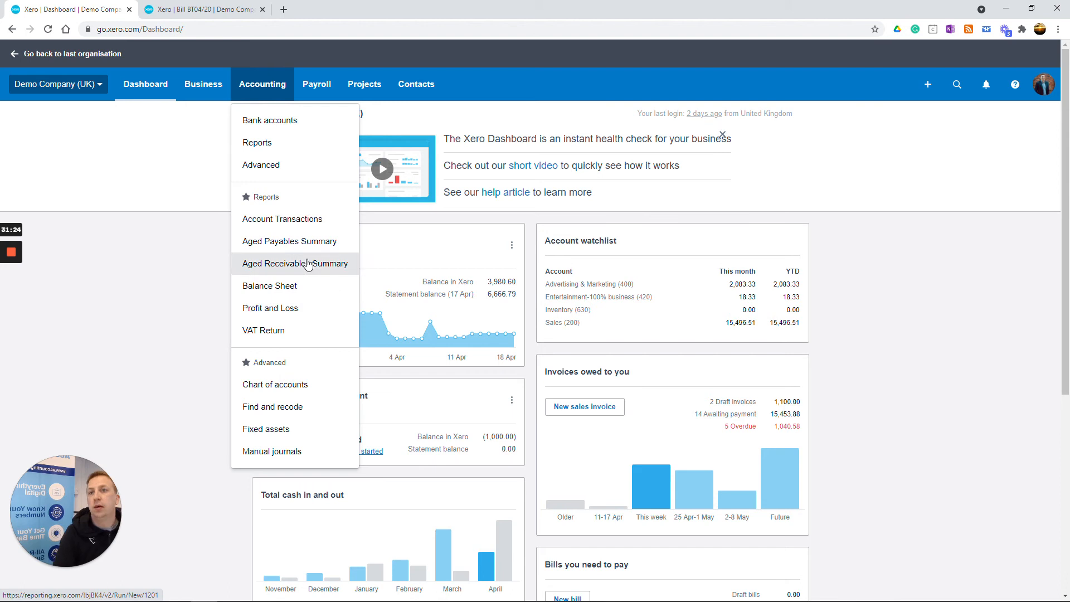
{"action": "left_click", "coordinate": [276, 142]}
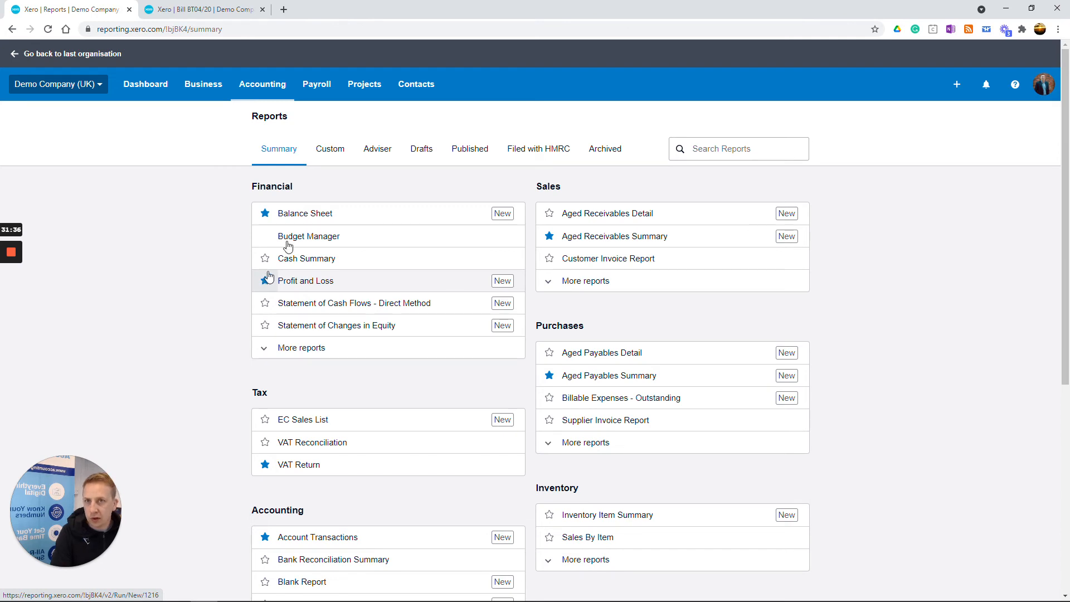
{"action": "left_click", "coordinate": [262, 83]}
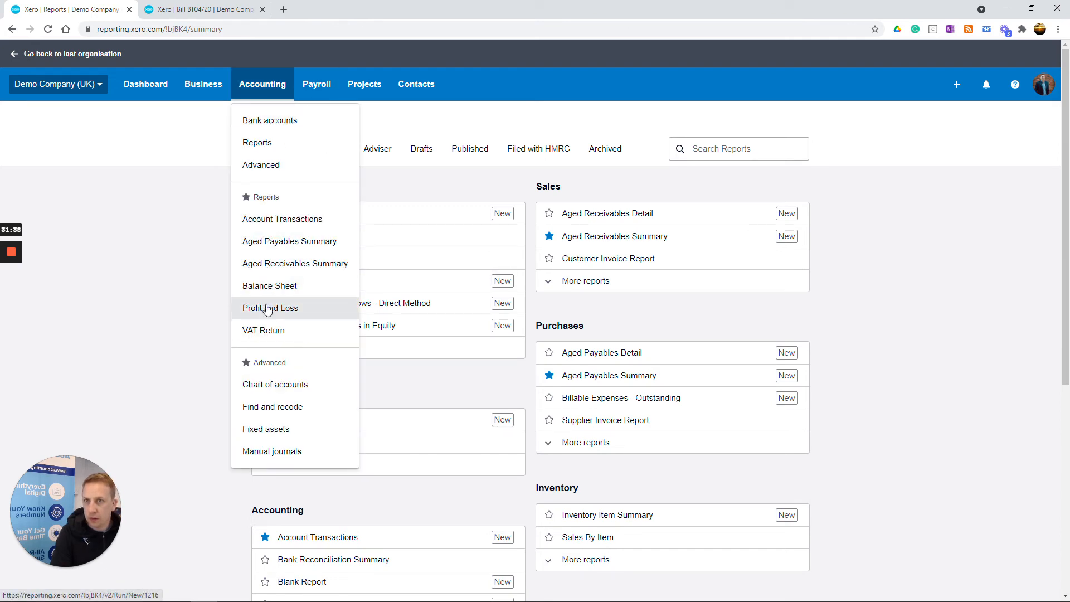
{"action": "left_click", "coordinate": [825, 303]}
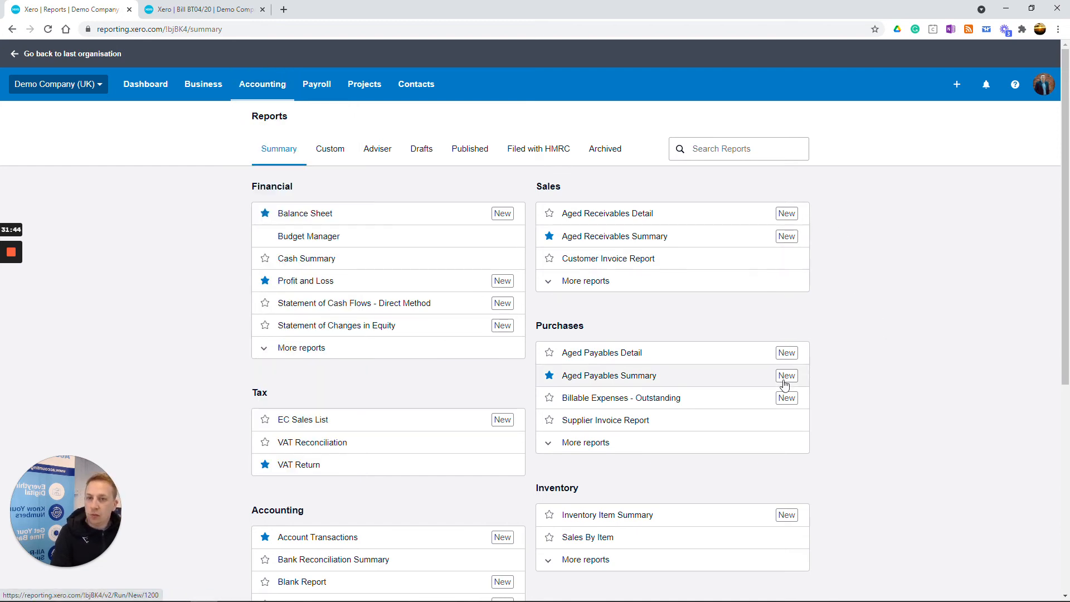
Replace the Aged Receivables Summary and Aged Payables Summary favourites with Aged Receivables Detail and Aged Payables Detail.
{"action": "scroll", "coordinate": [776, 383], "scroll_direction": "down", "scroll_amount": 2}
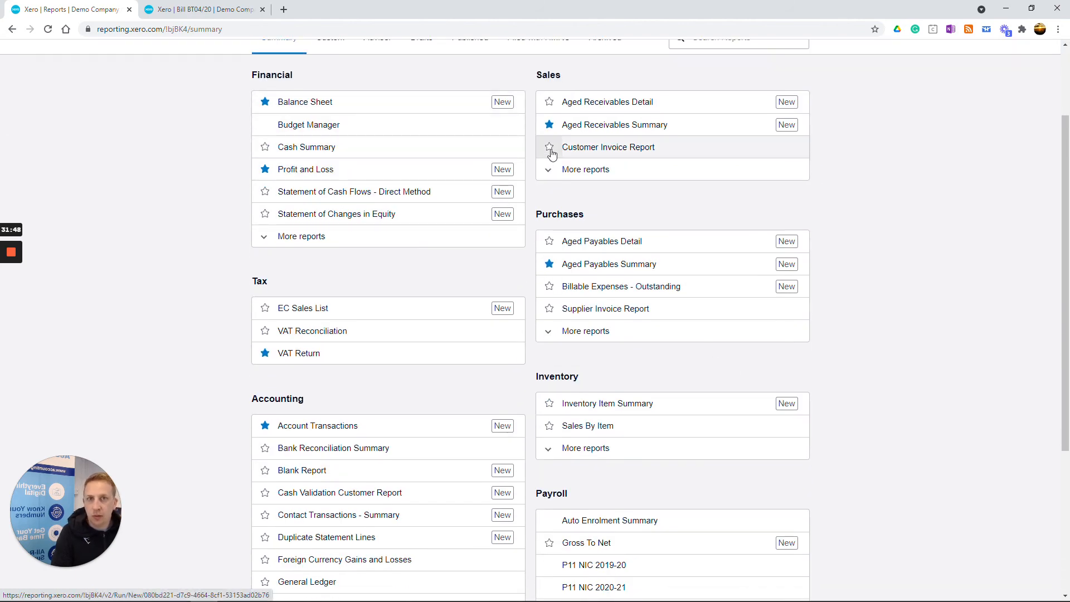
{"action": "left_click", "coordinate": [549, 124]}
{"action": "left_click", "coordinate": [549, 101]}
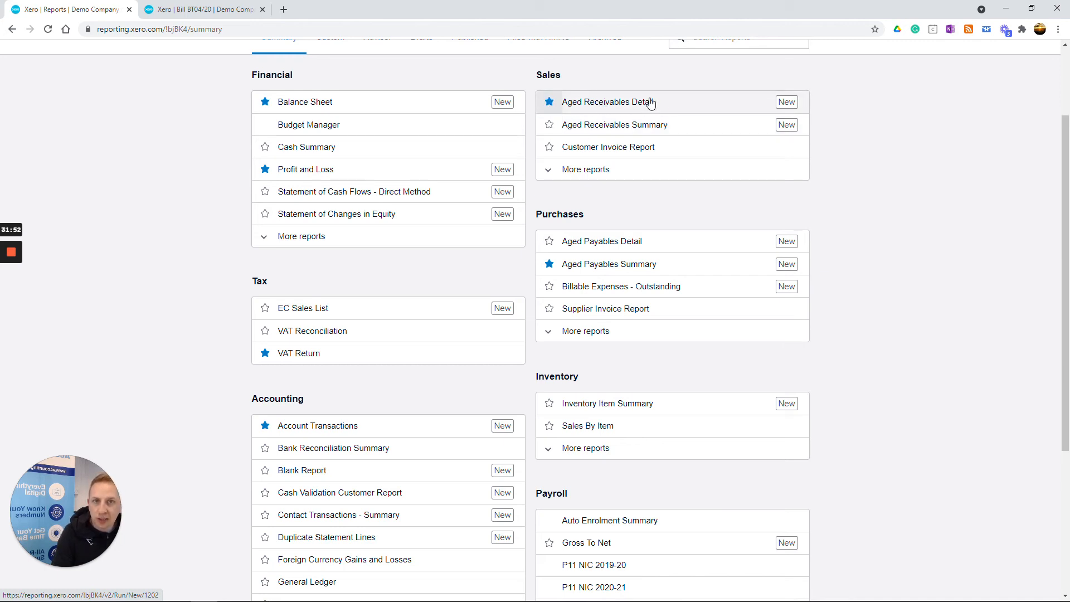
{"action": "left_click", "coordinate": [549, 263]}
{"action": "left_click", "coordinate": [549, 241]}
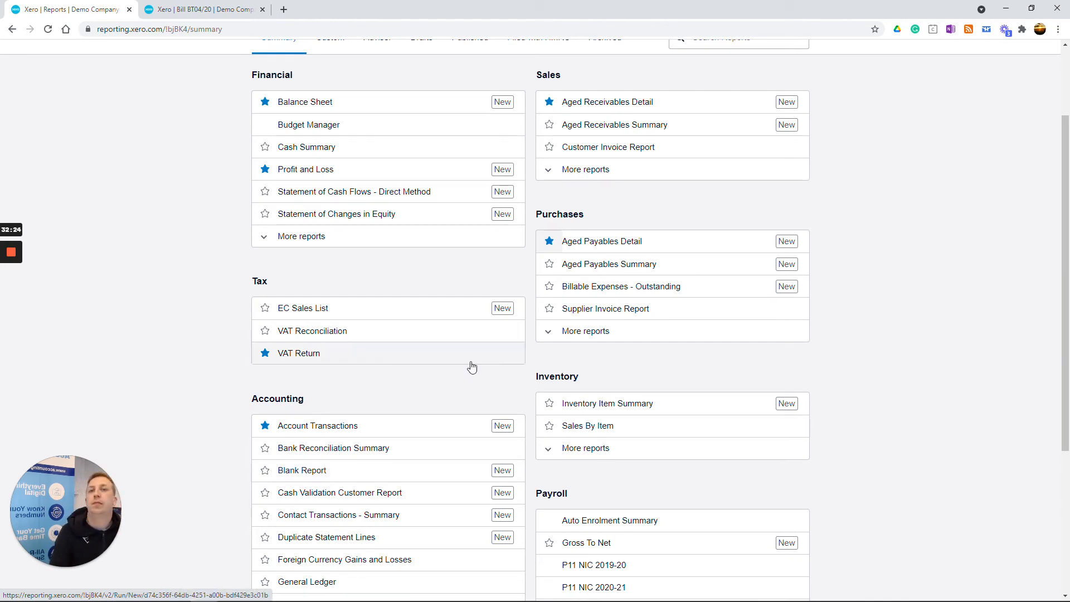
{"action": "scroll", "coordinate": [471, 366], "scroll_direction": "up", "scroll_amount": 2}
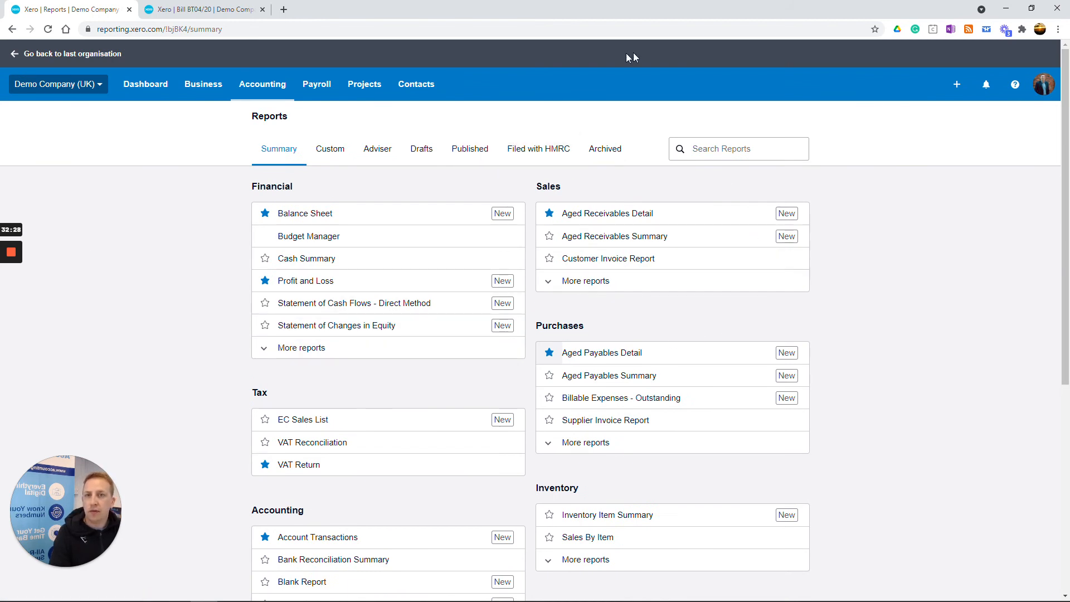
Run the Profit and Loss report for Last Financial Year and review its income, costs and profit.
{"action": "left_click", "coordinate": [317, 281]}
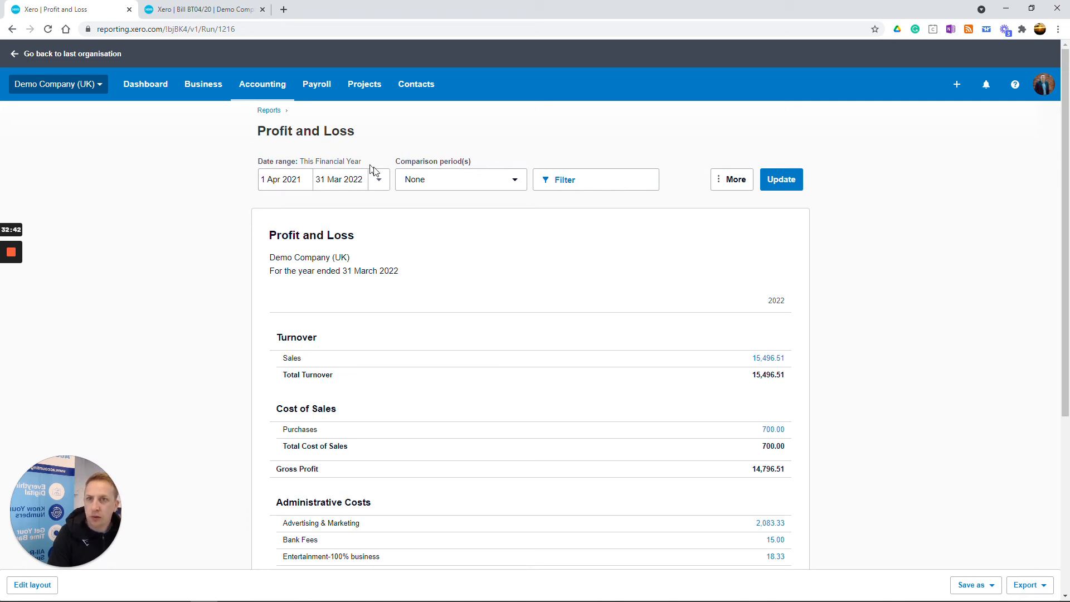
{"action": "left_click", "coordinate": [381, 179]}
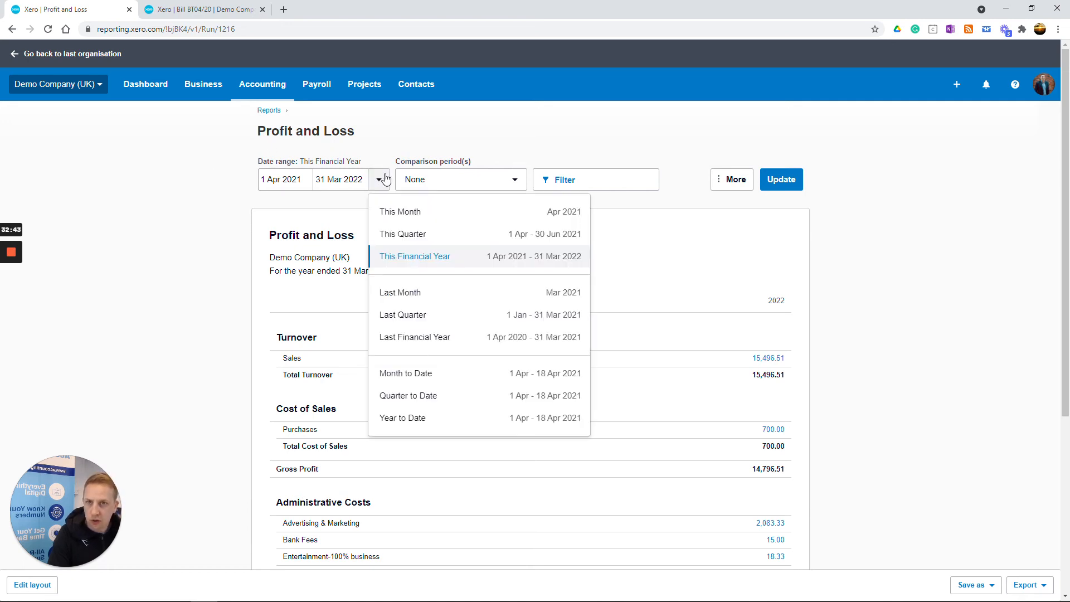
{"action": "left_click", "coordinate": [453, 337]}
{"action": "left_click", "coordinate": [783, 176]}
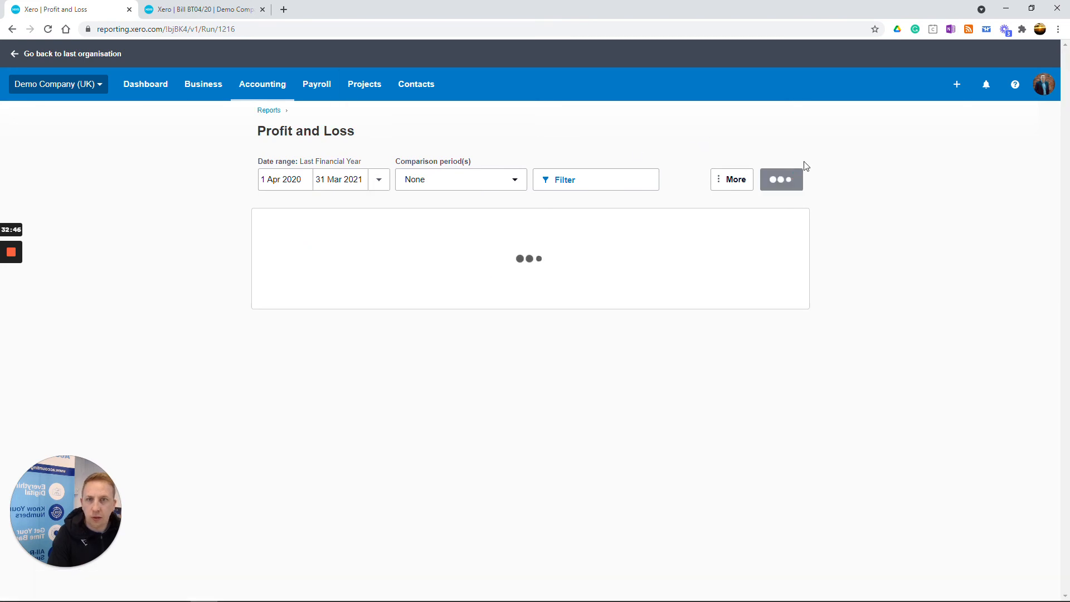
{"action": "scroll", "coordinate": [721, 329], "scroll_direction": "down", "scroll_amount": 2}
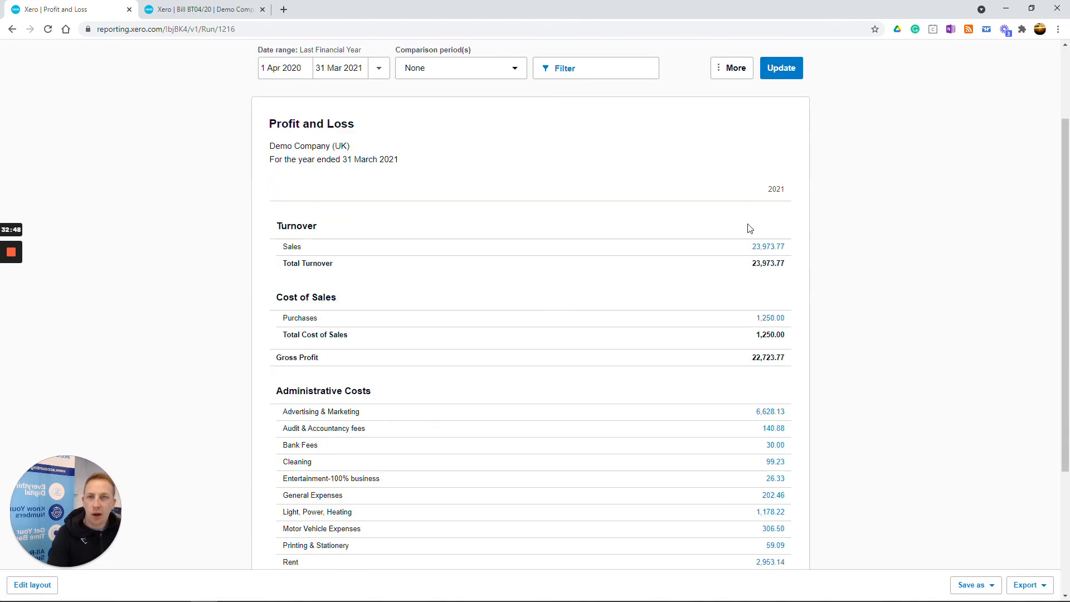
{"action": "scroll", "coordinate": [713, 330], "scroll_direction": "up", "scroll_amount": 1}
{"action": "scroll", "coordinate": [715, 330], "scroll_direction": "down", "scroll_amount": 4}
{"action": "scroll", "coordinate": [727, 306], "scroll_direction": "up", "scroll_amount": 2}
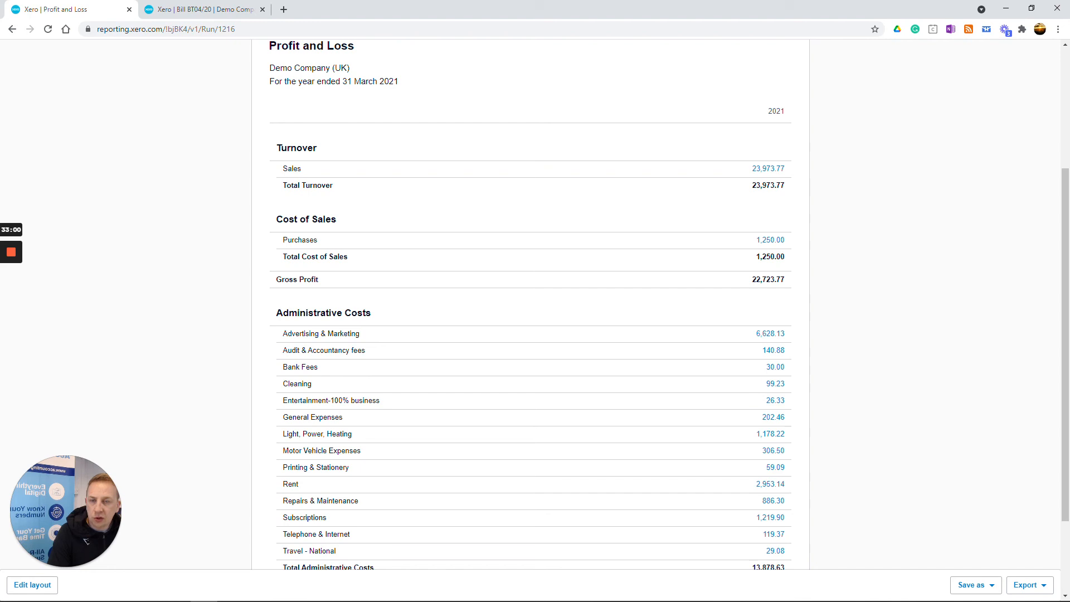
{"action": "scroll", "coordinate": [357, 323], "scroll_direction": "down", "scroll_amount": 2}
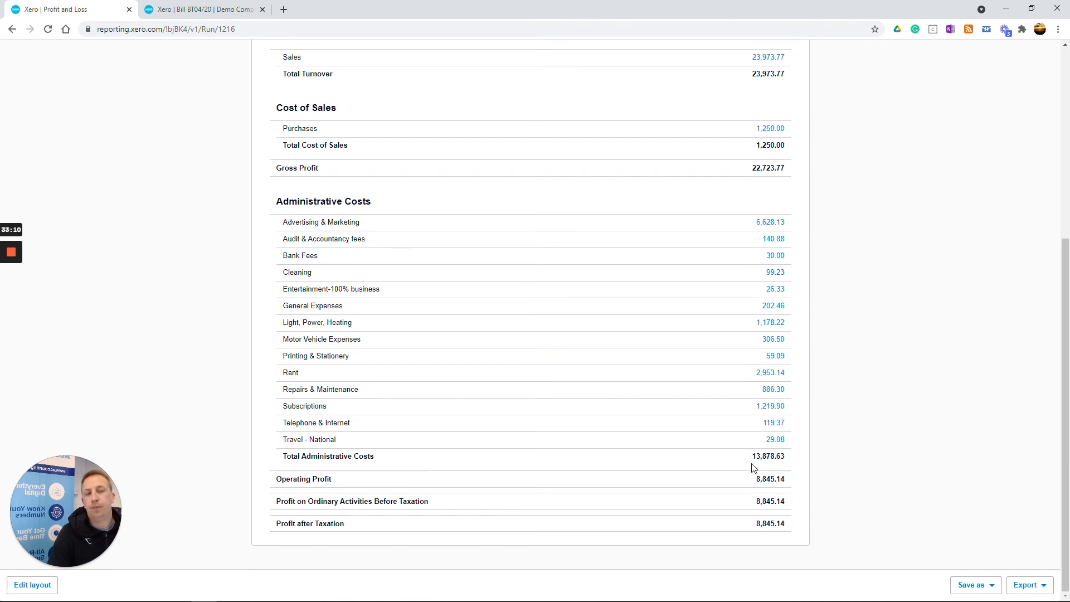
Compare the Profit and Loss report with 1 period and review both years' figures.
{"action": "scroll", "coordinate": [652, 440], "scroll_direction": "up", "scroll_amount": 6}
{"action": "left_click", "coordinate": [461, 180]}
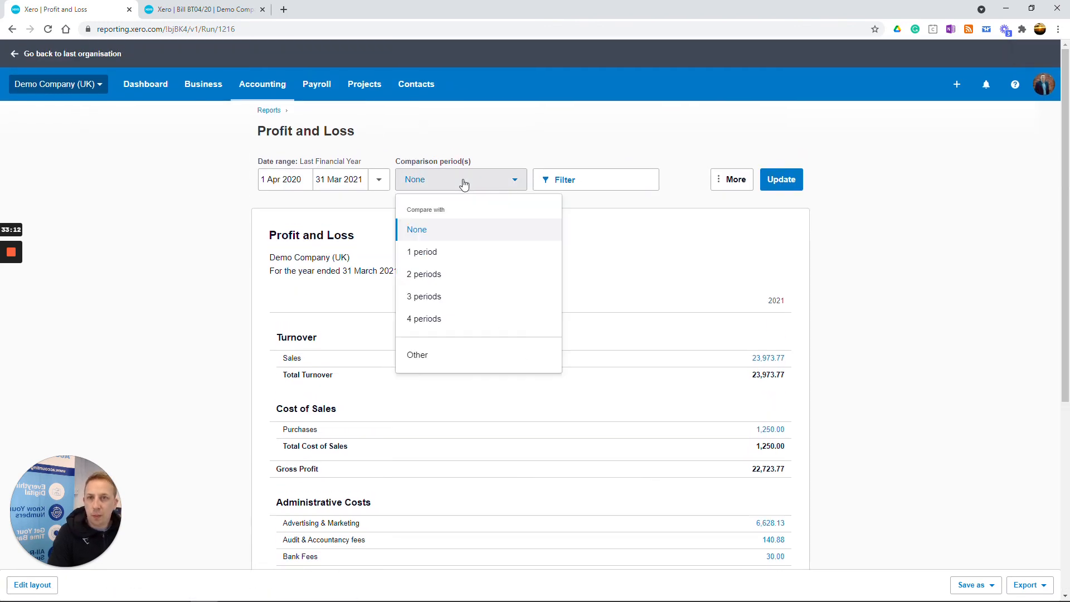
{"action": "left_click", "coordinate": [457, 252]}
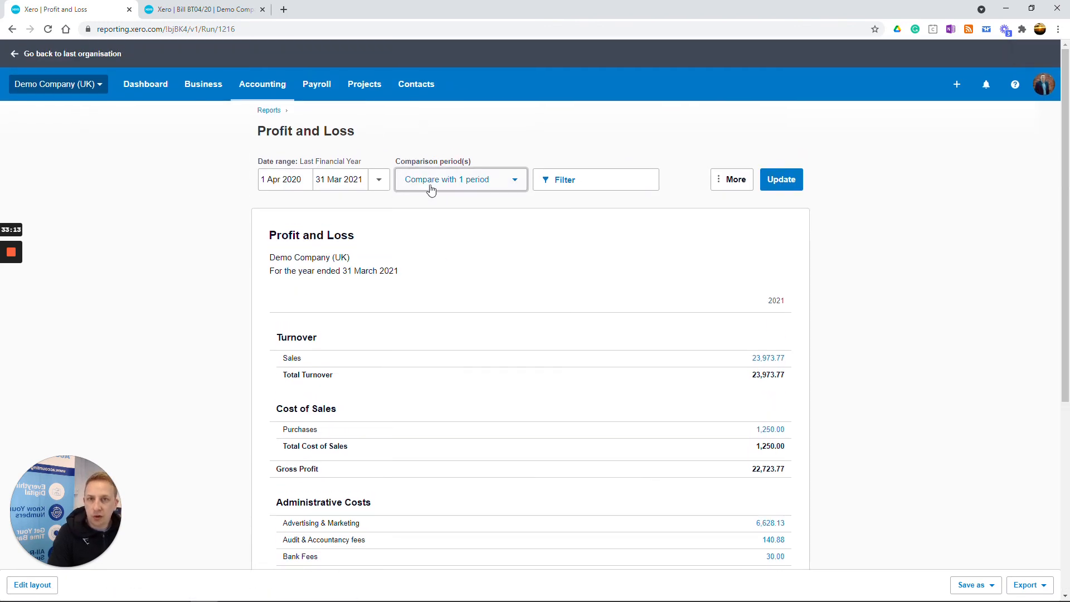
{"action": "left_click", "coordinate": [781, 186]}
{"action": "scroll", "coordinate": [777, 423], "scroll_direction": "down", "scroll_amount": 6}
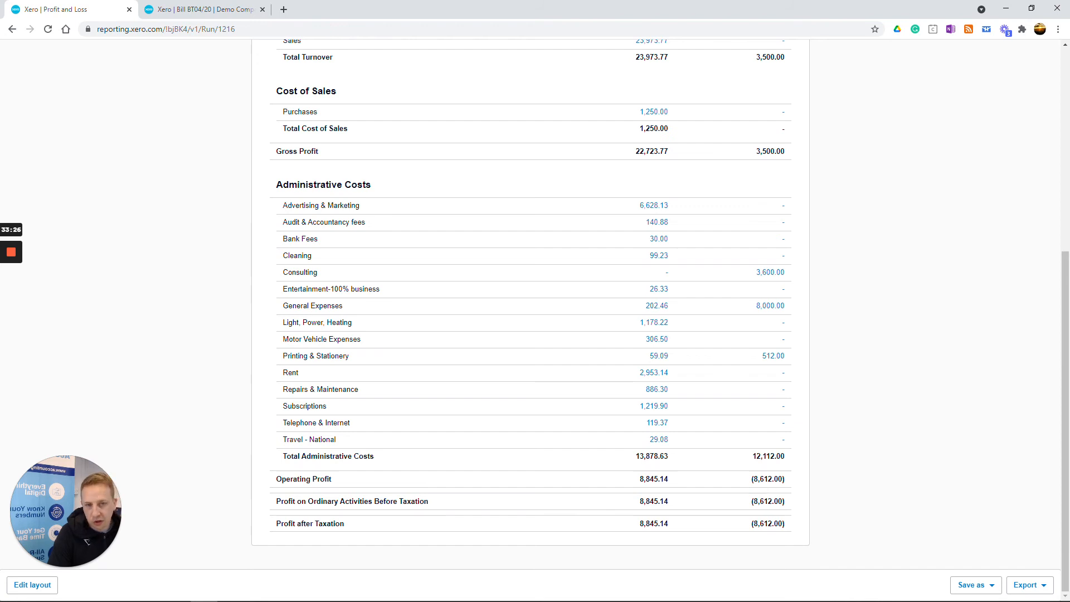
{"action": "scroll", "coordinate": [792, 486], "scroll_direction": "up", "scroll_amount": 3}
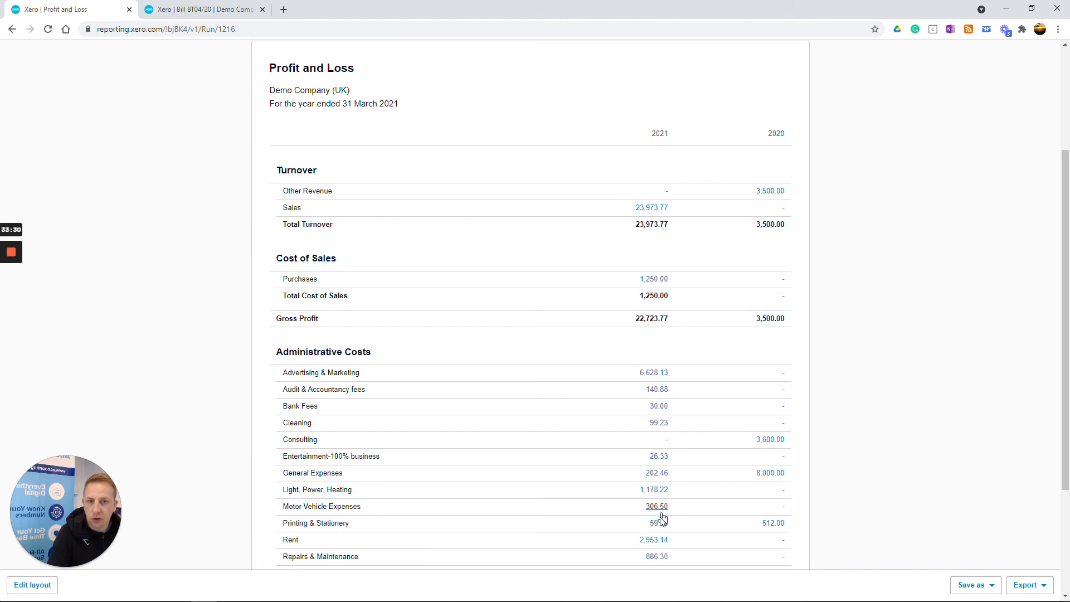
Inspect the 2021 Advertising & Marketing transactions in a separate browser tab, and close that tab and the Bill BT04/20 tab.
{"action": "right_click", "coordinate": [656, 373]}
{"action": "left_click", "coordinate": [685, 383]}
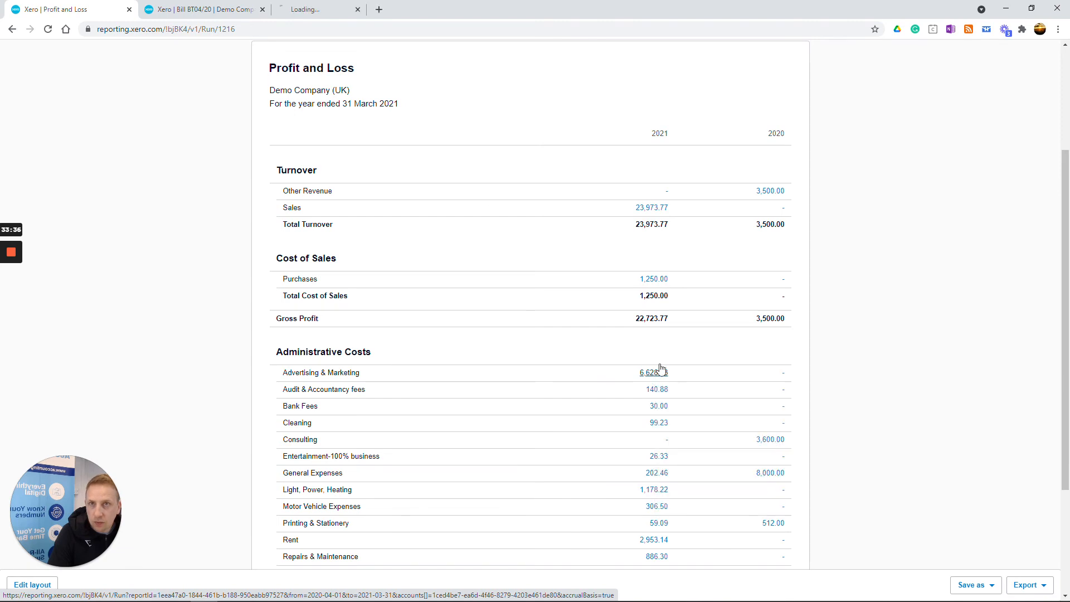
{"action": "left_click", "coordinate": [329, 6]}
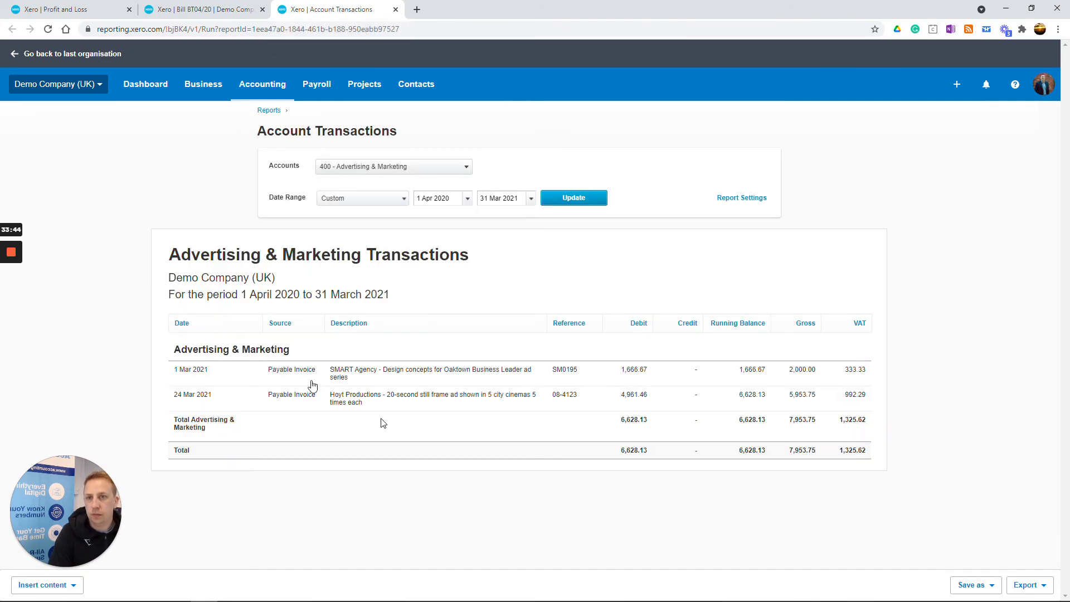
{"action": "left_click", "coordinate": [396, 10]}
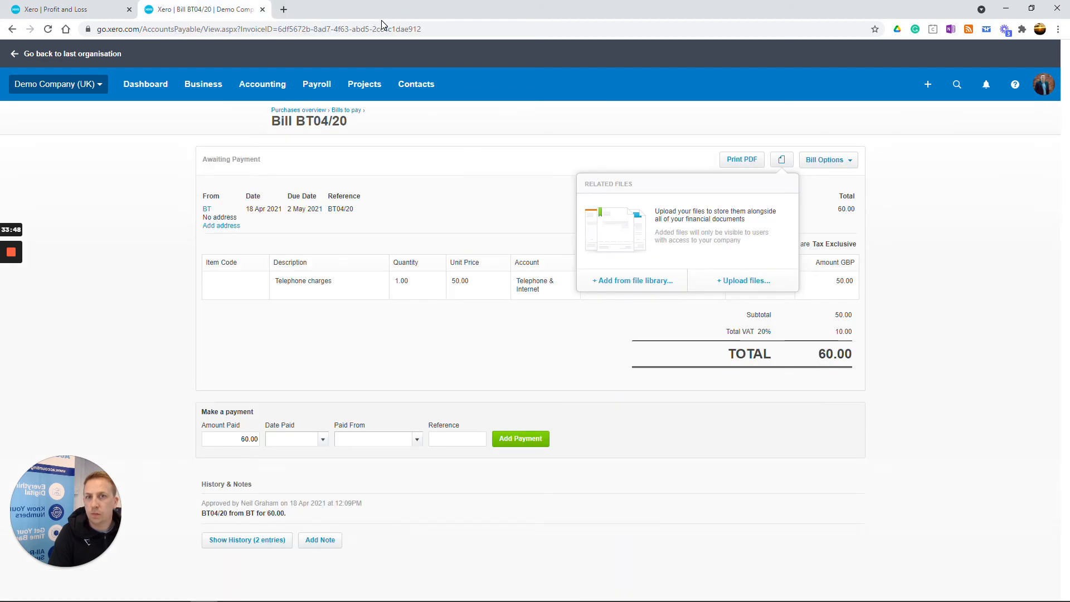
{"action": "left_click", "coordinate": [262, 9]}
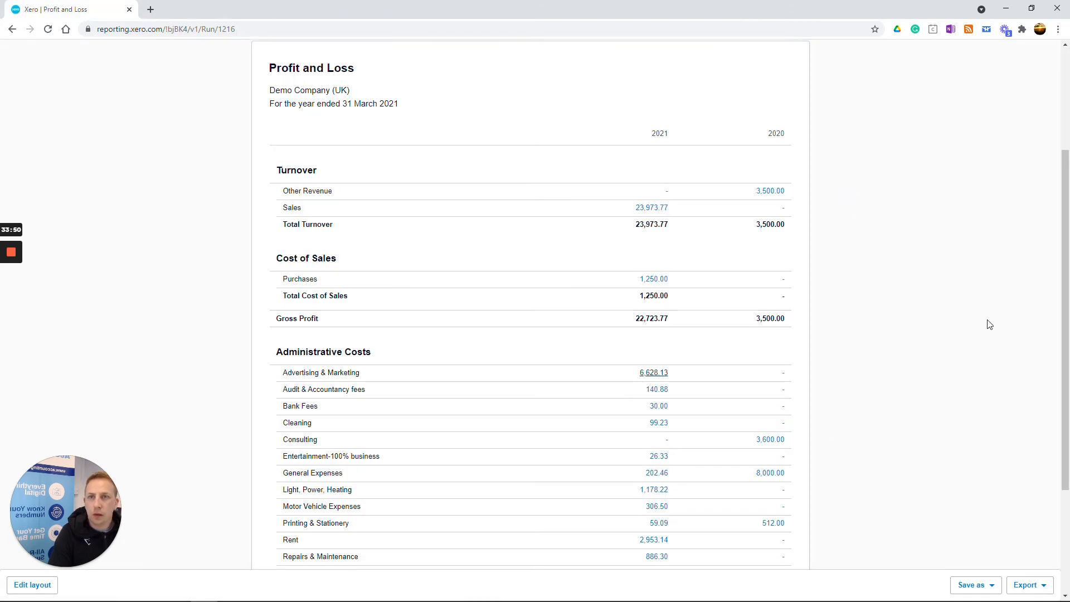
Update the Profit and Loss report to Last Month, compared with 3 periods, and review the monthly figures.
{"action": "scroll", "coordinate": [465, 279], "scroll_direction": "up", "scroll_amount": 1}
{"action": "scroll", "coordinate": [463, 273], "scroll_direction": "up", "scroll_amount": 3}
{"action": "left_click", "coordinate": [379, 178]}
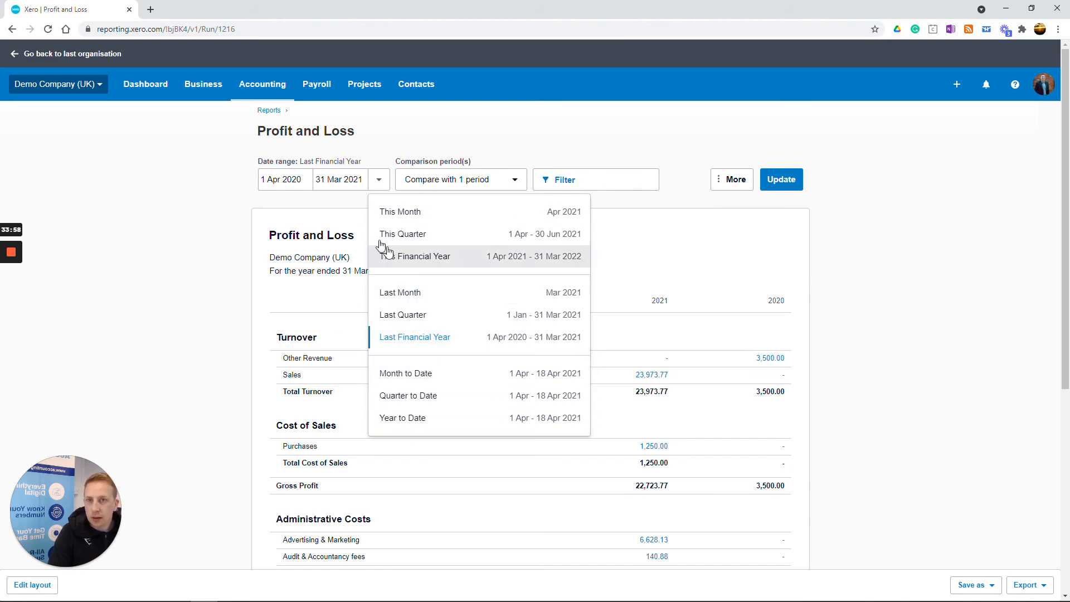
{"action": "left_click", "coordinate": [429, 294]}
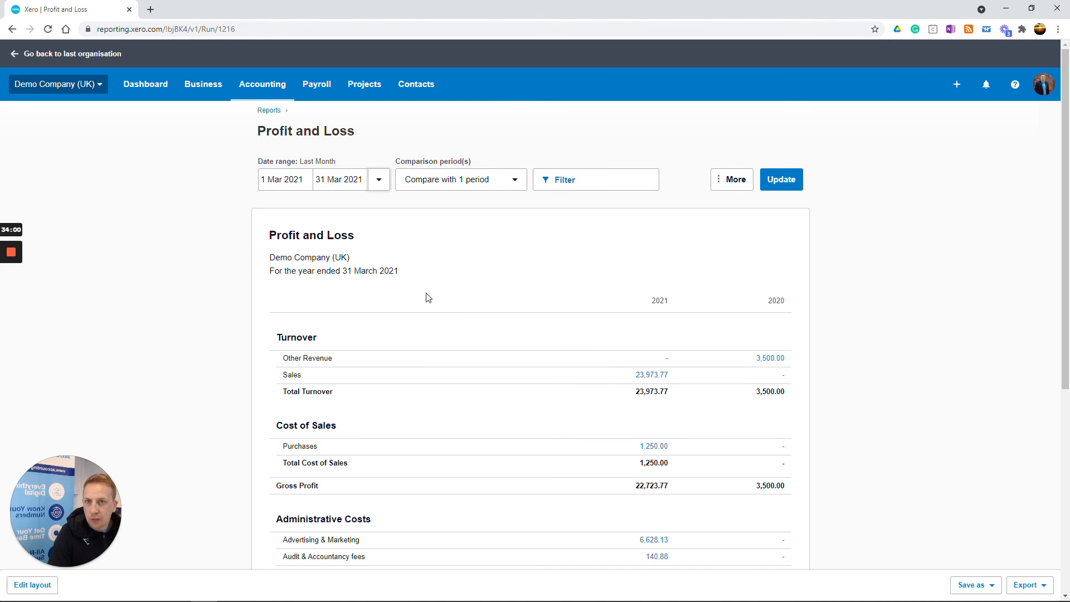
{"action": "left_click", "coordinate": [508, 184]}
{"action": "left_click", "coordinate": [456, 296]}
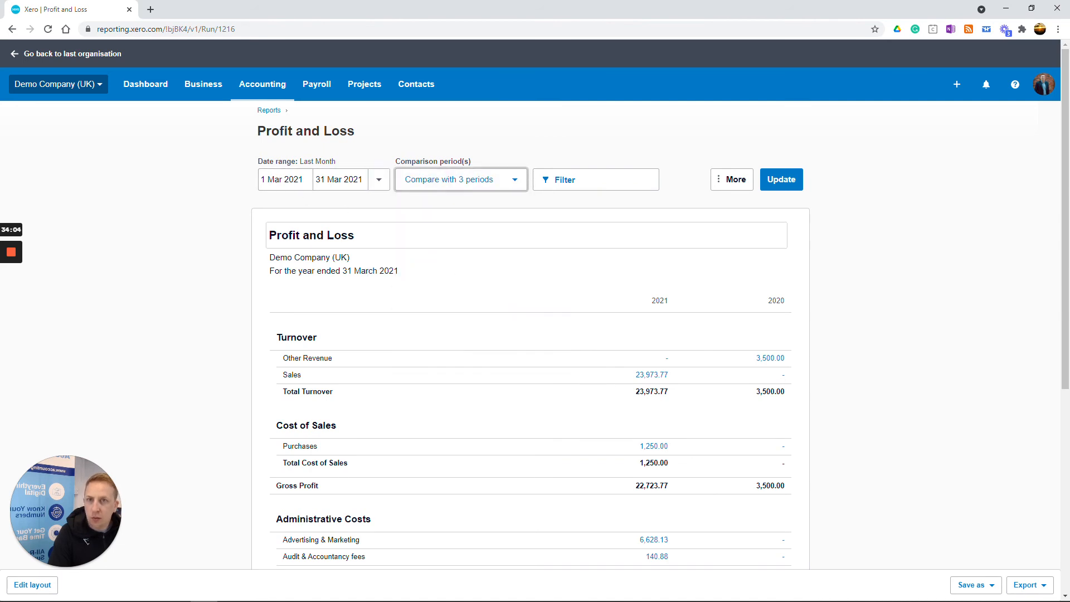
{"action": "left_click", "coordinate": [782, 179]}
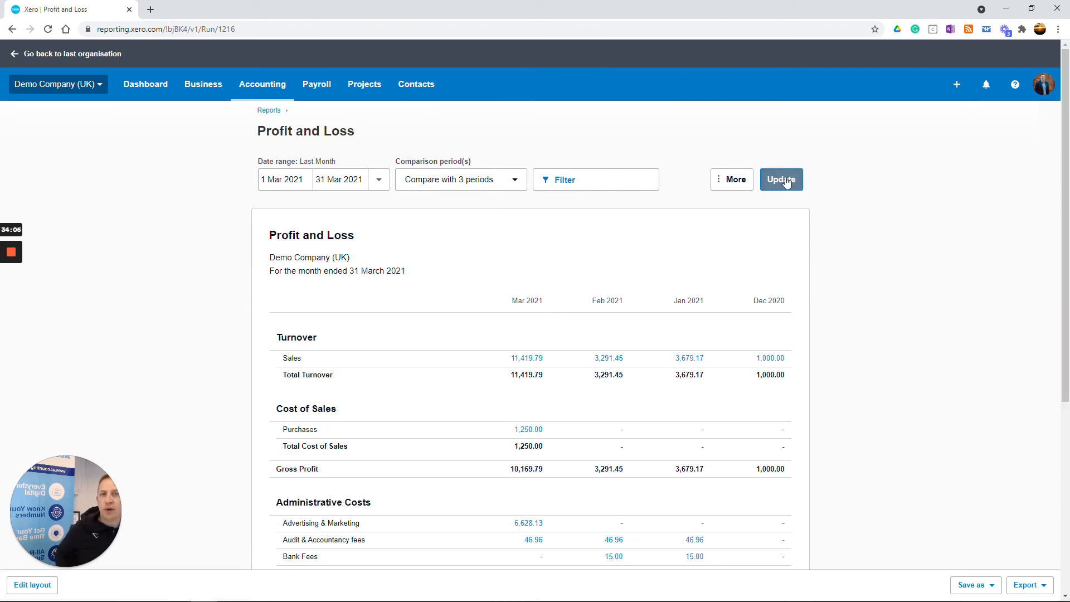
{"action": "scroll", "coordinate": [547, 256], "scroll_direction": "down", "scroll_amount": 3}
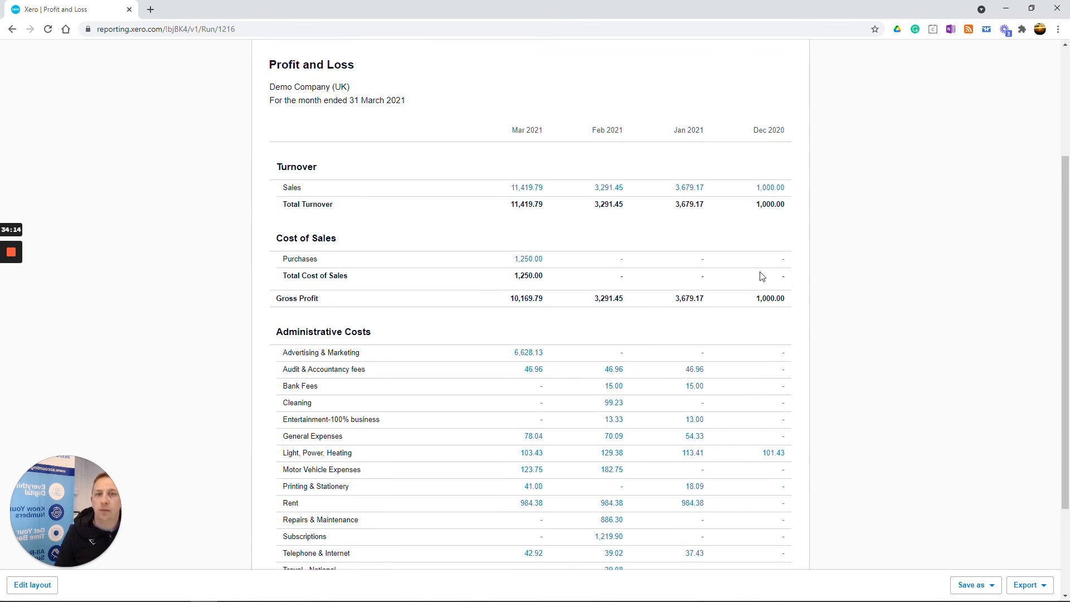
{"action": "scroll", "coordinate": [760, 280], "scroll_direction": "down", "scroll_amount": 3}
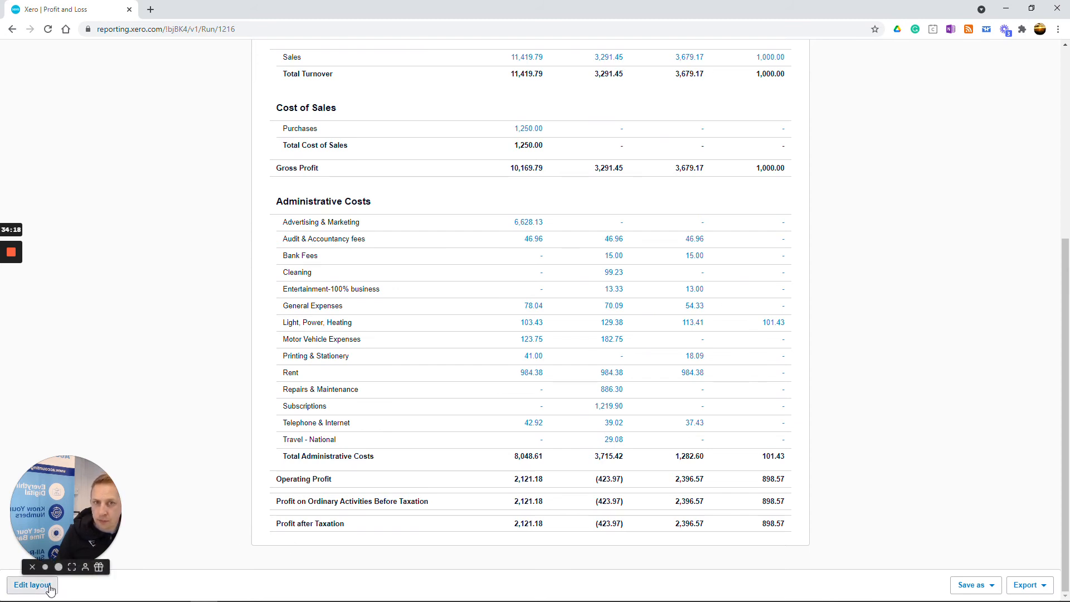
{"action": "scroll", "coordinate": [836, 300], "scroll_direction": "up", "scroll_amount": 6}
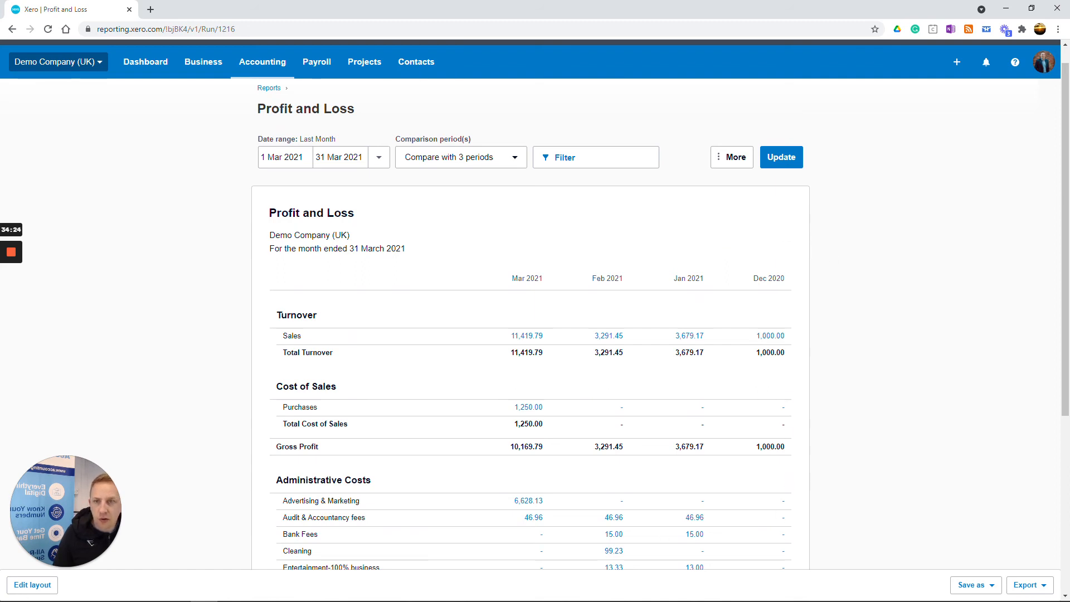
Update the Profit and Loss with no comparison periods, decimals hidden and percentage of Turnover shown, and review the percentages.
{"action": "mouse_move", "coordinate": [26, 599]}
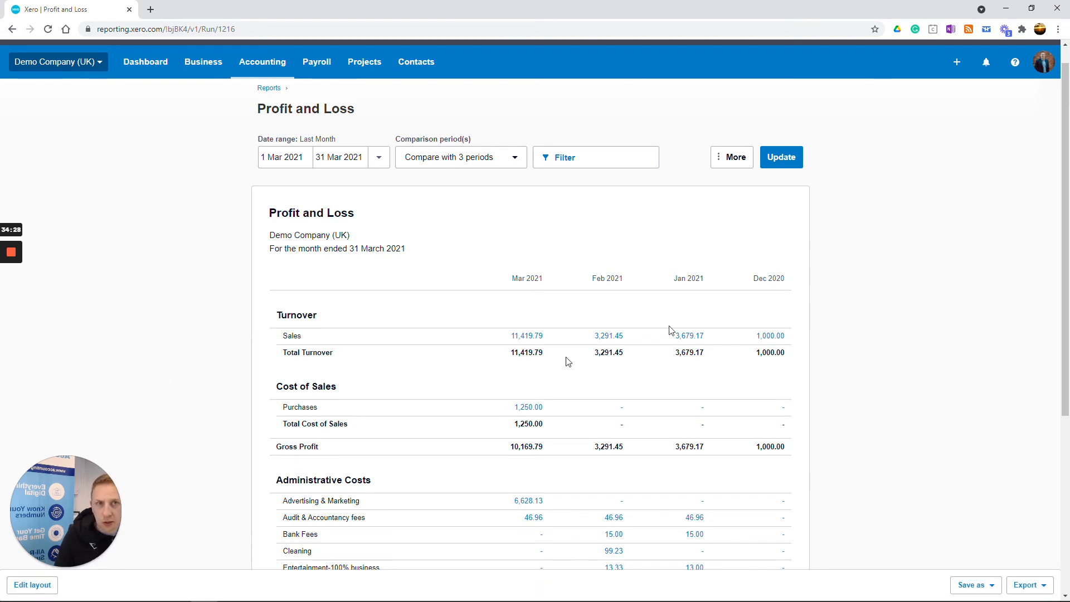
{"action": "left_click", "coordinate": [450, 158]}
{"action": "left_click", "coordinate": [469, 208]}
{"action": "left_click", "coordinate": [741, 161]}
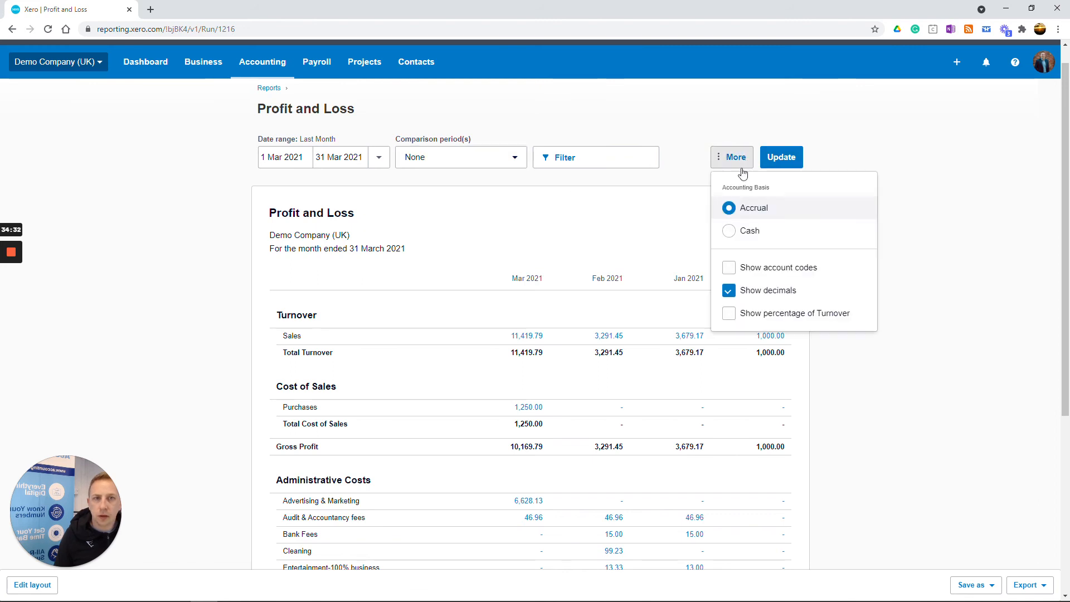
{"action": "left_click", "coordinate": [729, 290]}
{"action": "left_click", "coordinate": [729, 313]}
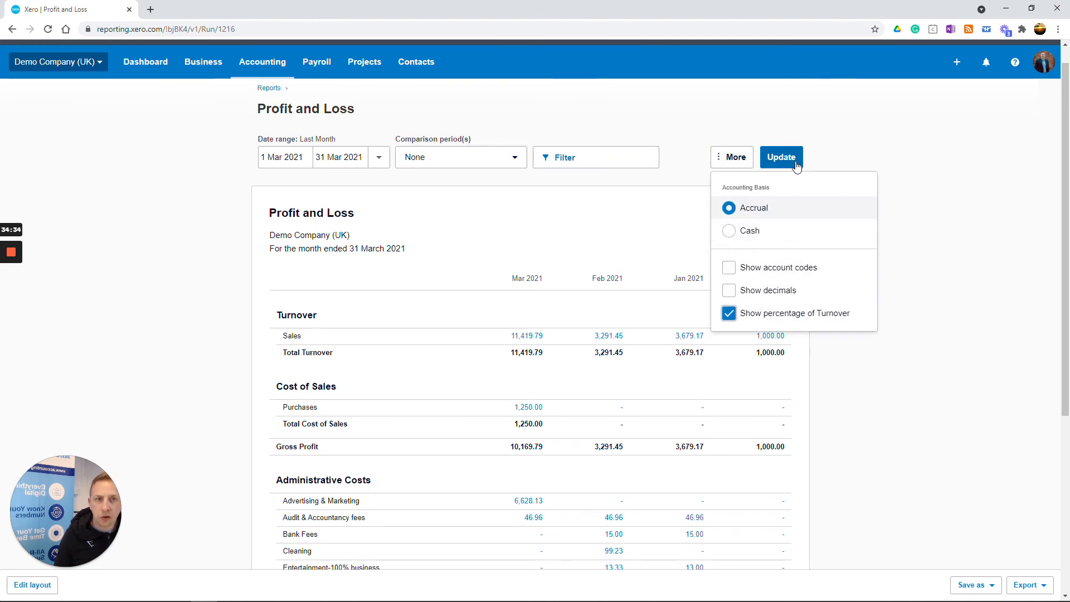
{"action": "left_click", "coordinate": [796, 162]}
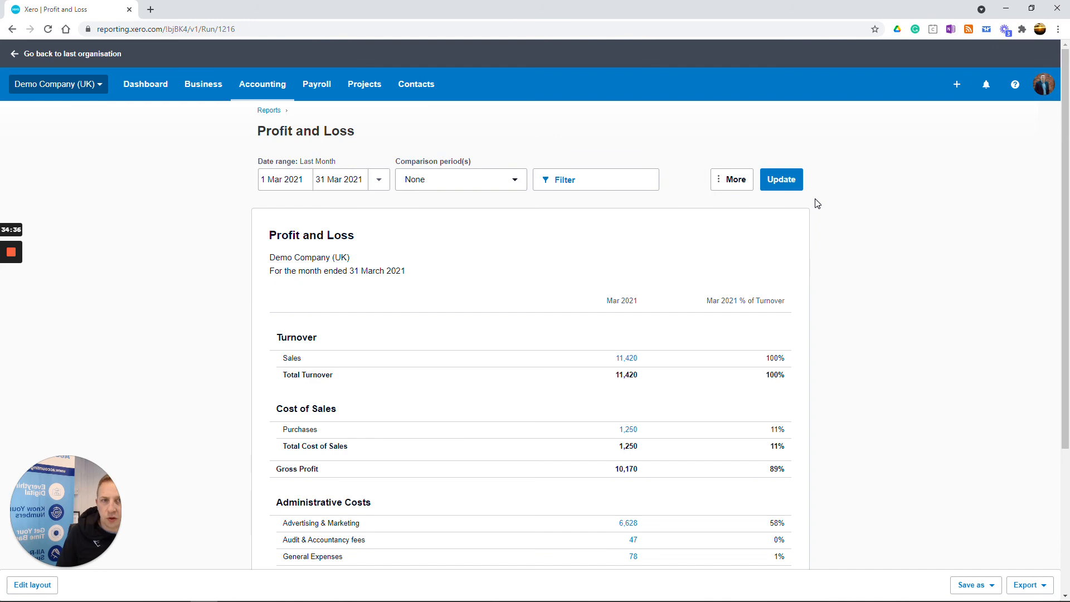
{"action": "scroll", "coordinate": [801, 314], "scroll_direction": "down", "scroll_amount": 2}
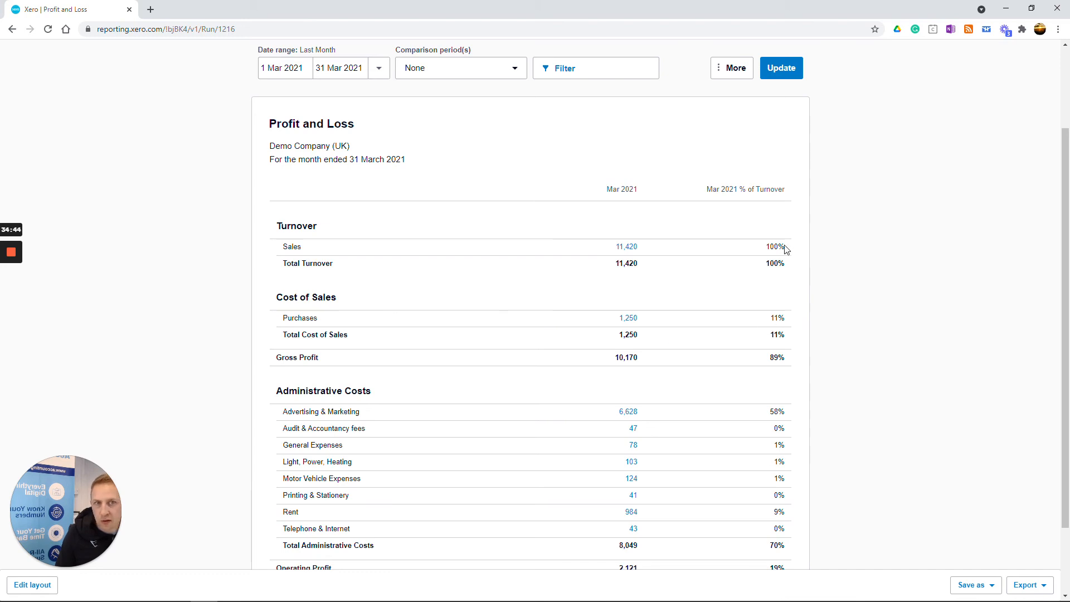
{"action": "scroll", "coordinate": [748, 396], "scroll_direction": "down", "scroll_amount": 2}
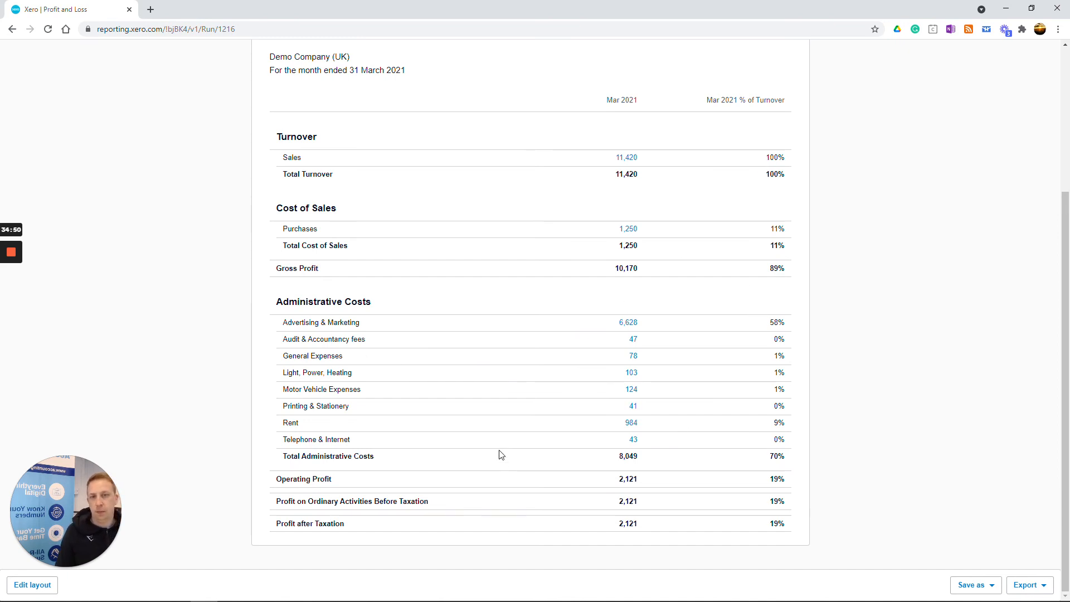
{"action": "scroll", "coordinate": [492, 438], "scroll_direction": "up", "scroll_amount": 4}
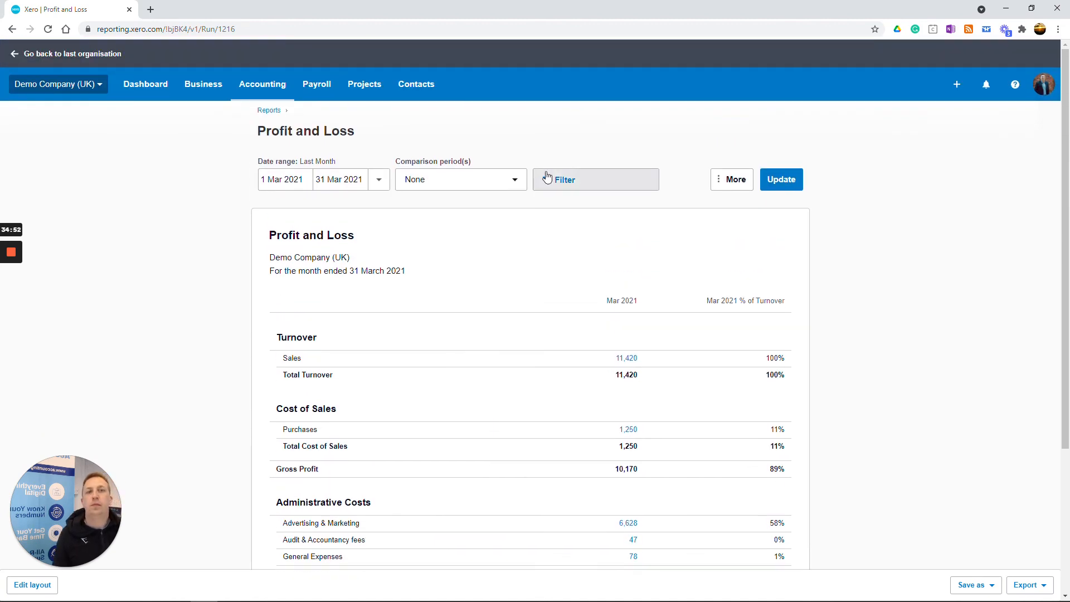
Open the Balance Sheet in a separate browser tab and review its assets, creditors, and capital and reserves.
{"action": "left_click", "coordinate": [269, 87]}
{"action": "right_click", "coordinate": [287, 283]}
{"action": "left_click", "coordinate": [323, 291]}
{"action": "left_click", "coordinate": [186, 8]}
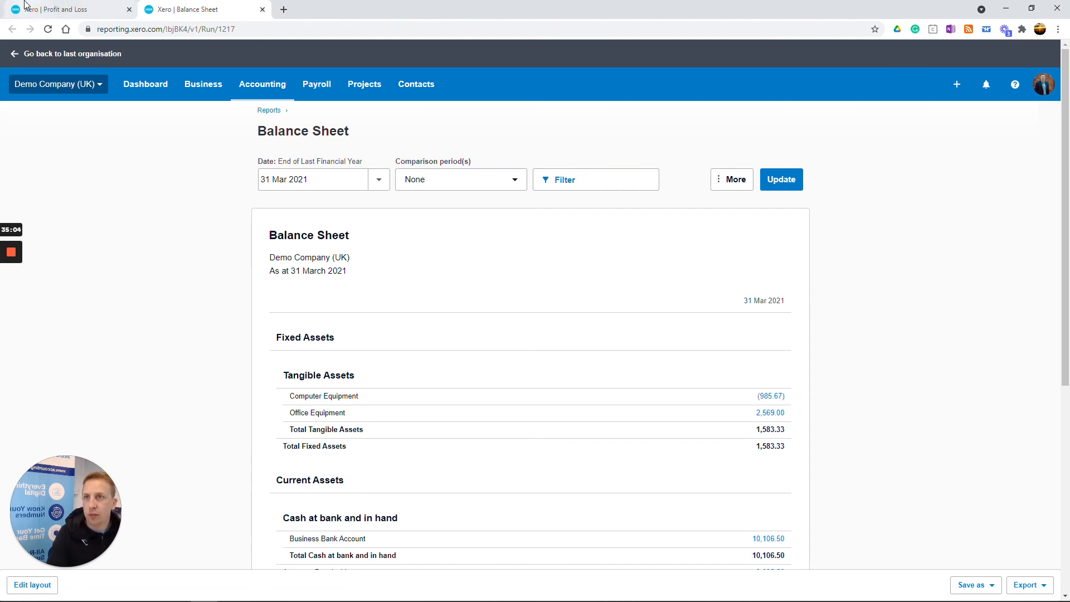
{"action": "left_click", "coordinate": [56, 9]}
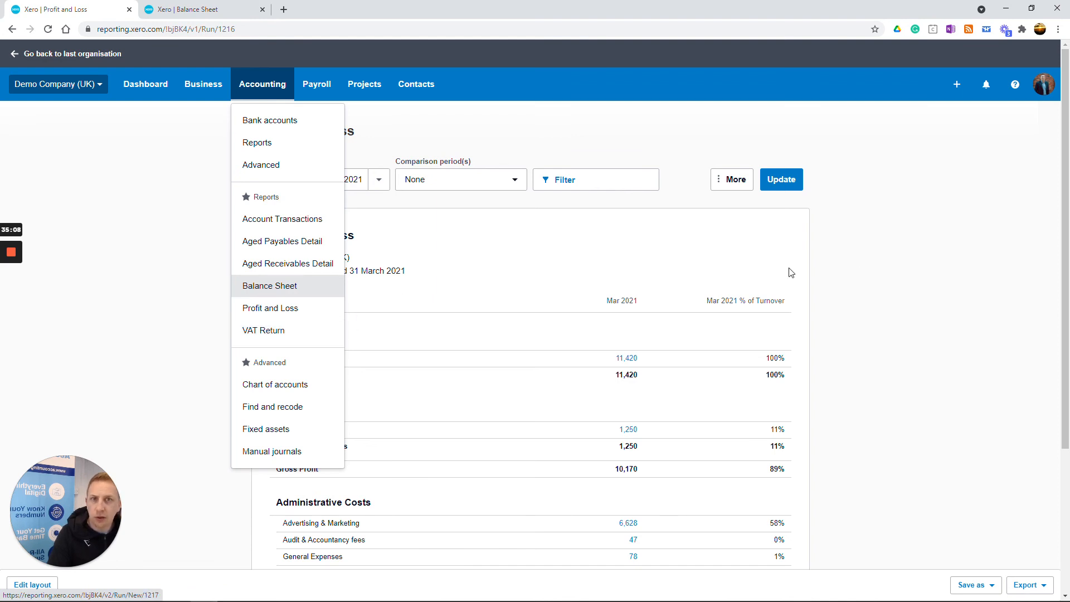
{"action": "left_click", "coordinate": [196, 8]}
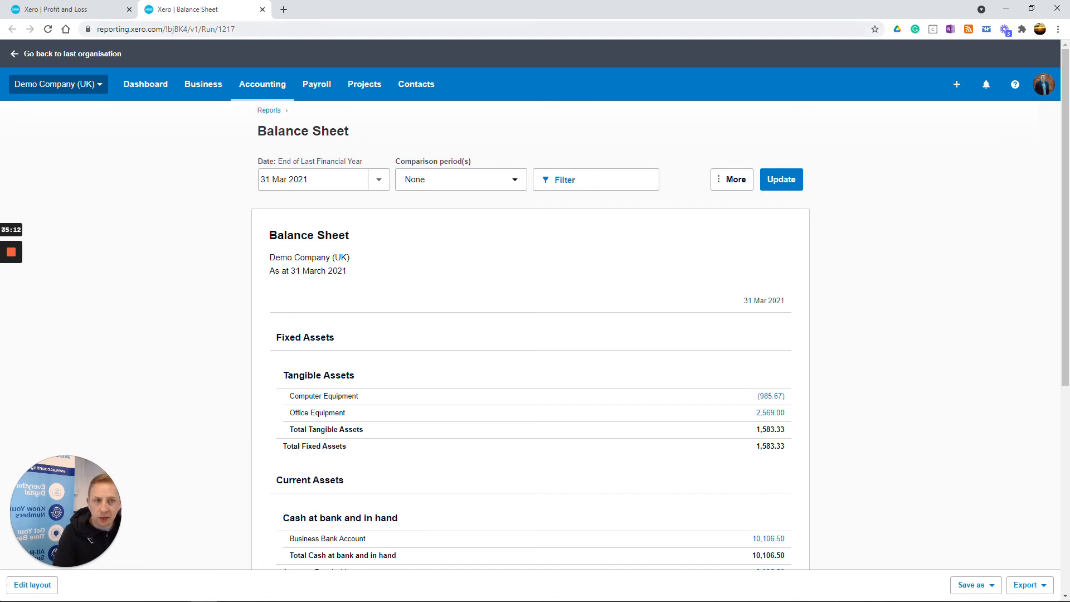
{"action": "scroll", "coordinate": [1061, 236], "scroll_direction": "down", "scroll_amount": 4}
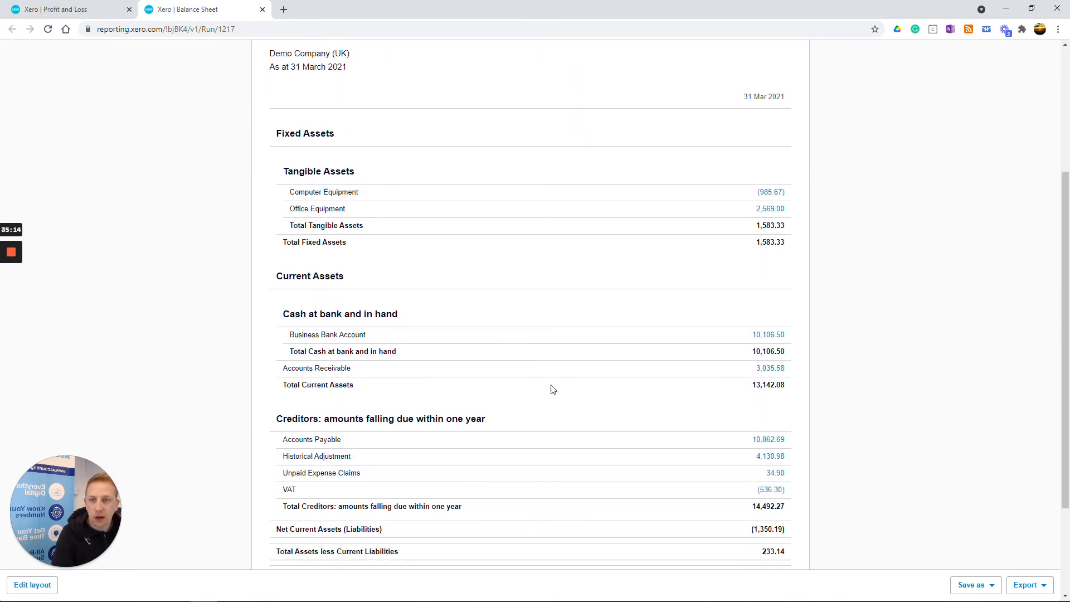
{"action": "scroll", "coordinate": [496, 408], "scroll_direction": "down", "scroll_amount": 2}
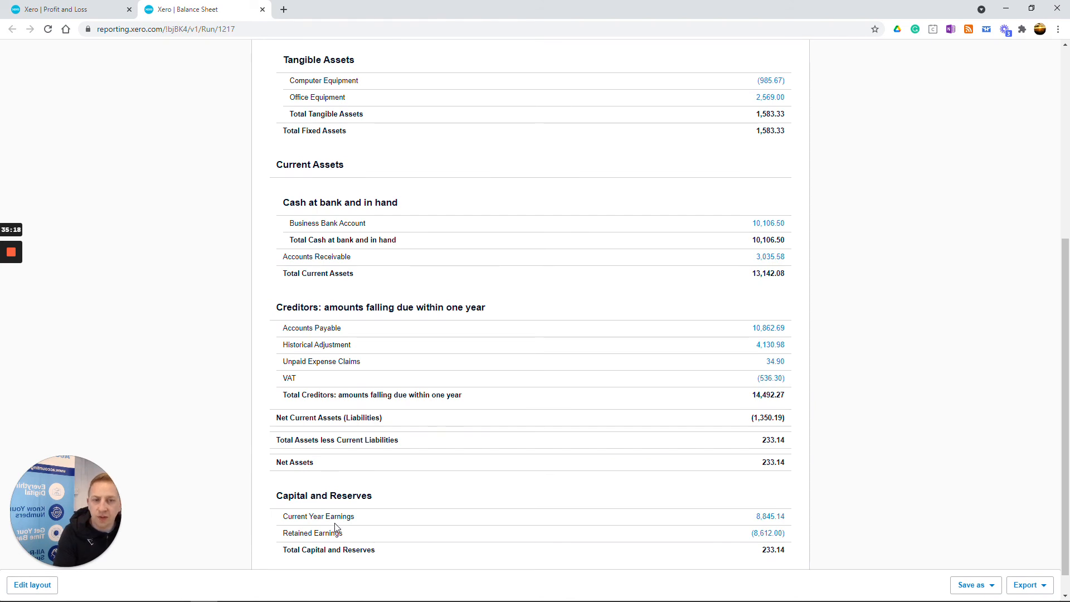
{"action": "scroll", "coordinate": [484, 345], "scroll_direction": "up", "scroll_amount": 4}
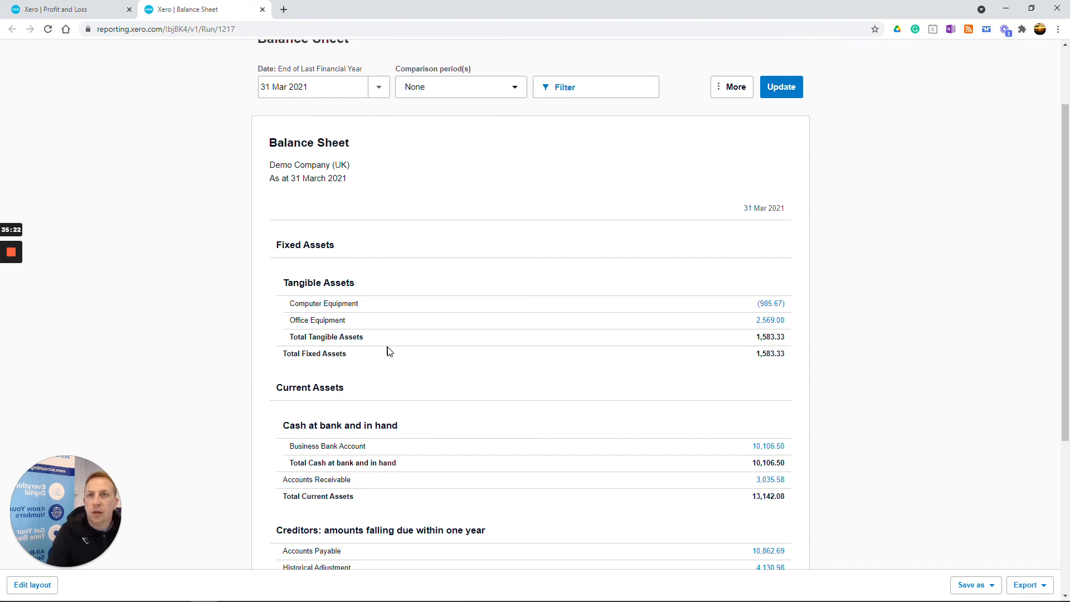
{"action": "scroll", "coordinate": [385, 348], "scroll_direction": "up", "scroll_amount": 2}
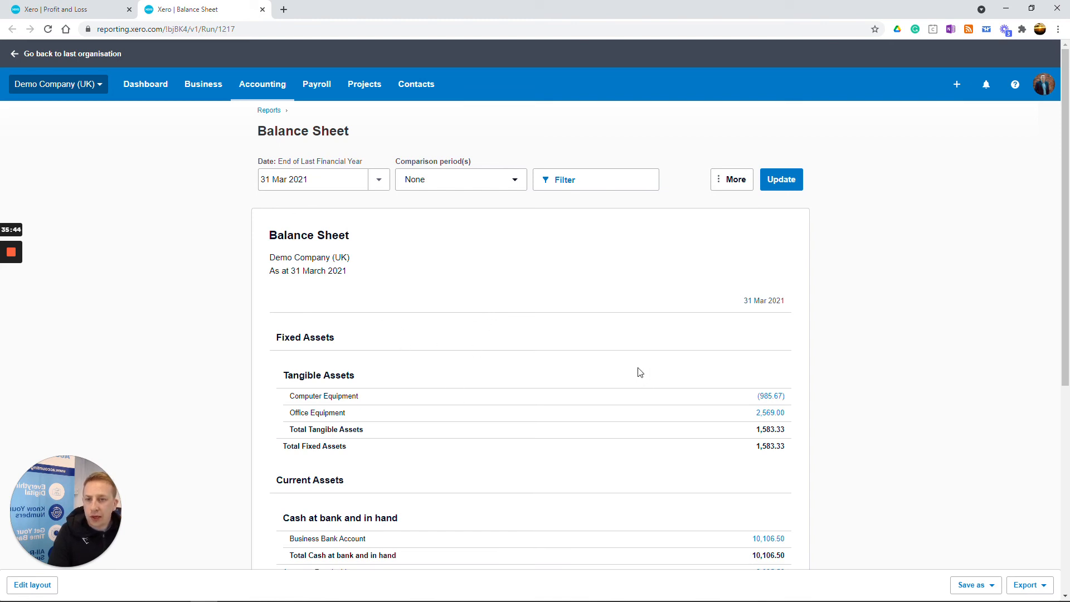
Compare the Balance Sheet with the Profit and Loss report, examining its assets, creditors and Current Year Earnings.
{"action": "scroll", "coordinate": [640, 372], "scroll_direction": "down", "scroll_amount": 2}
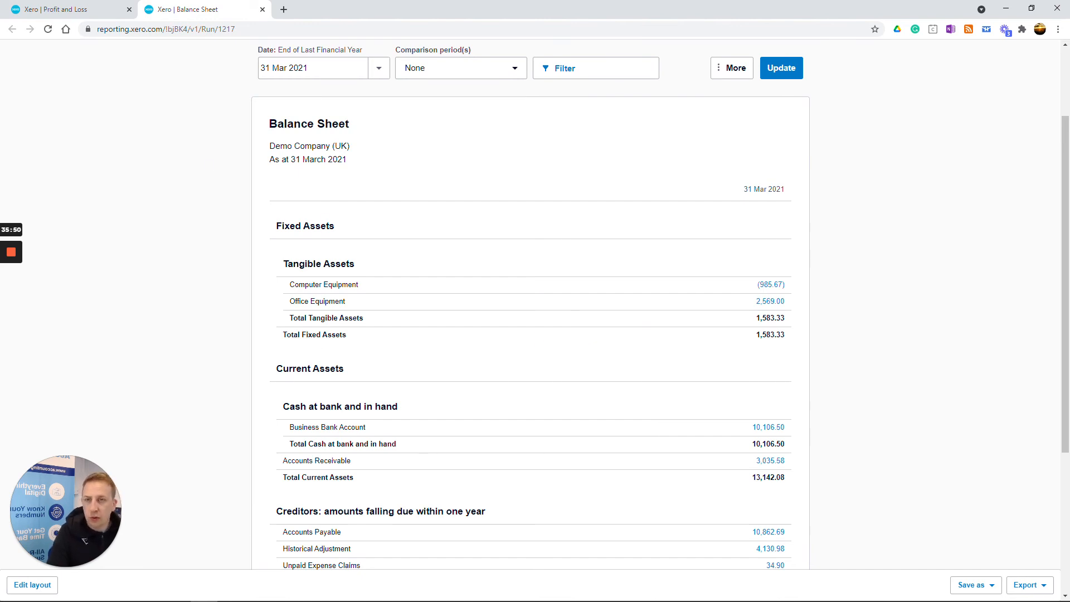
{"action": "left_click", "coordinate": [75, 8]}
{"action": "left_click", "coordinate": [929, 353]}
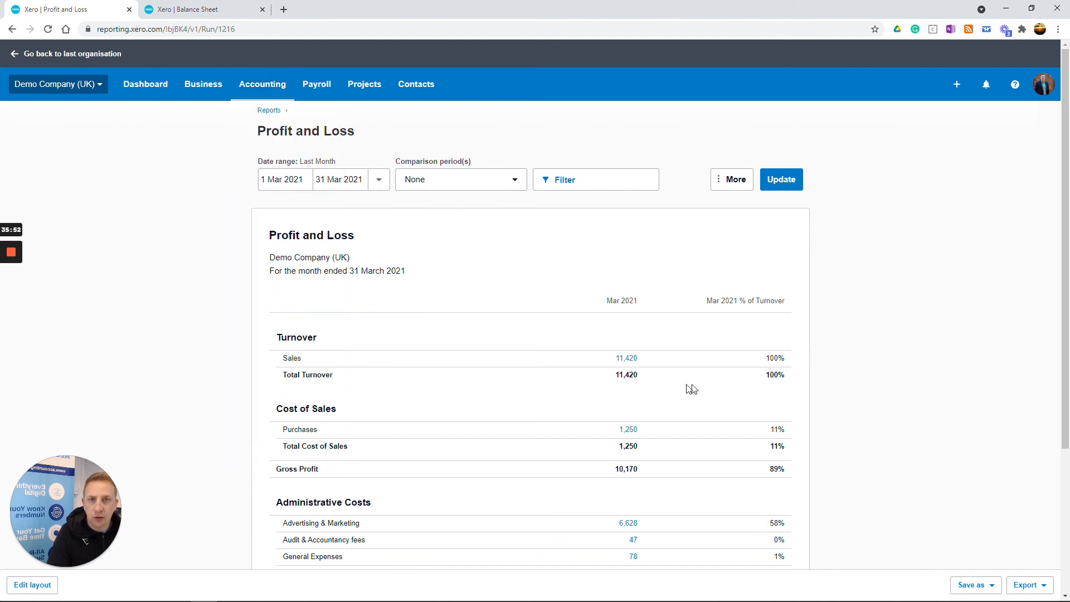
{"action": "left_click", "coordinate": [214, 9]}
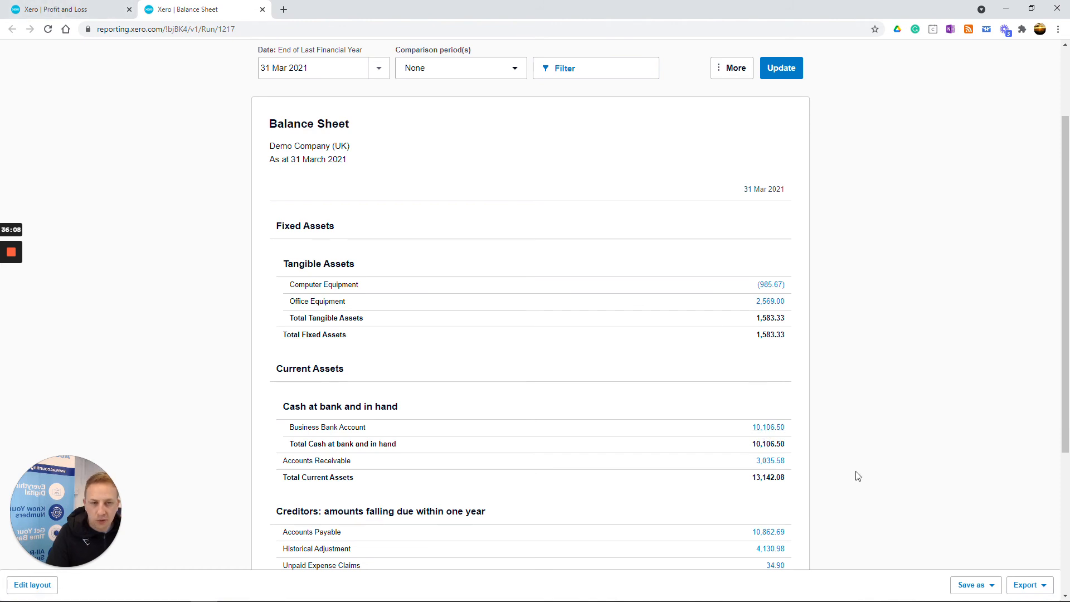
{"action": "scroll", "coordinate": [858, 473], "scroll_direction": "down", "scroll_amount": 3}
{"action": "scroll", "coordinate": [868, 468], "scroll_direction": "up", "scroll_amount": 2}
{"action": "scroll", "coordinate": [865, 463], "scroll_direction": "down", "scroll_amount": 3}
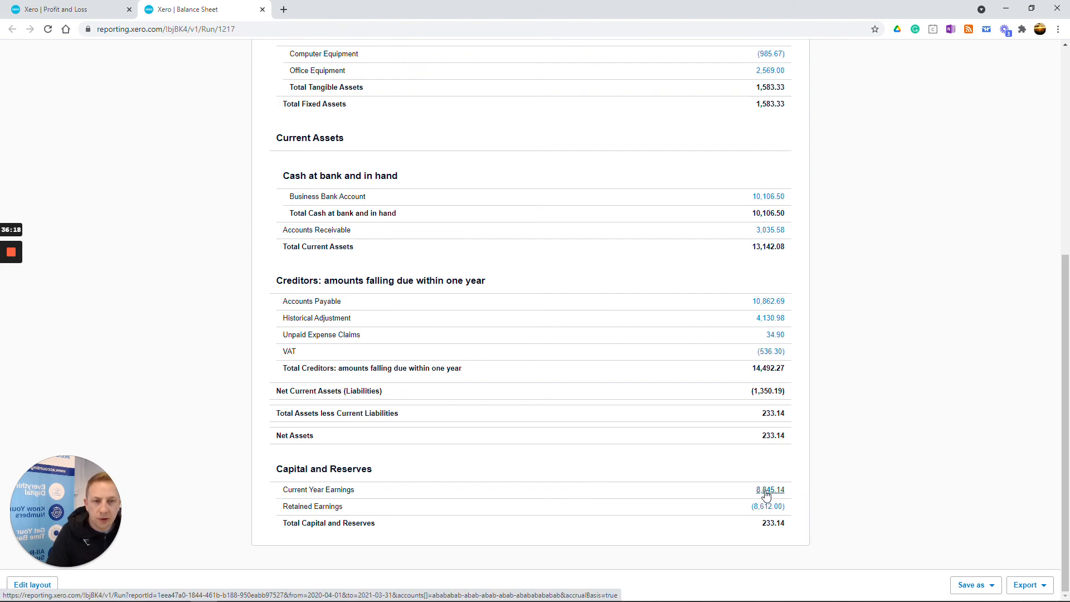
{"action": "scroll", "coordinate": [766, 495], "scroll_direction": "up", "scroll_amount": 6}
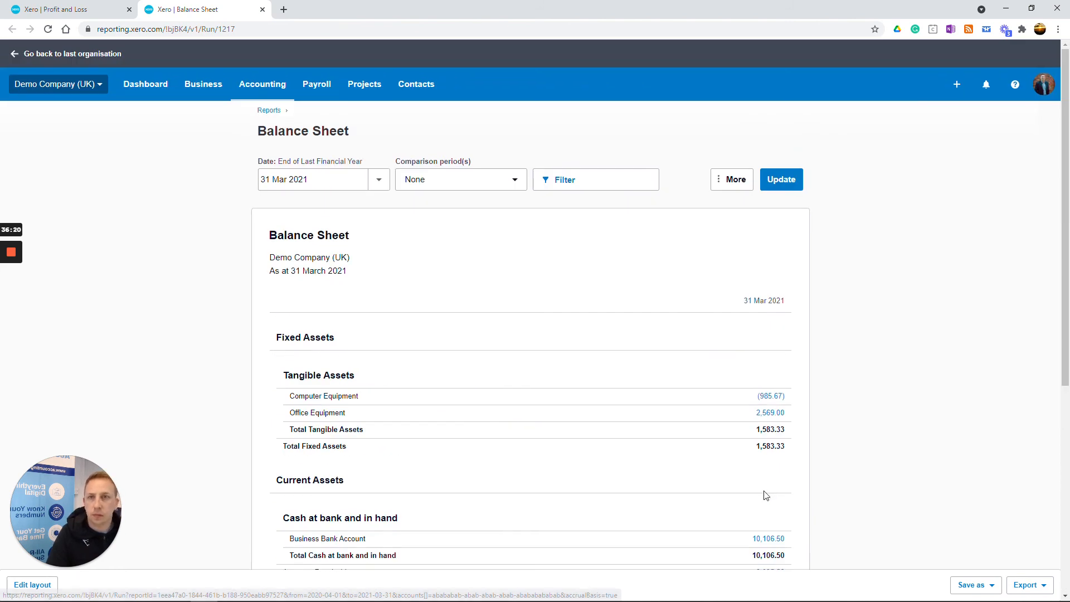
{"action": "scroll", "coordinate": [766, 494], "scroll_direction": "down", "scroll_amount": 6}
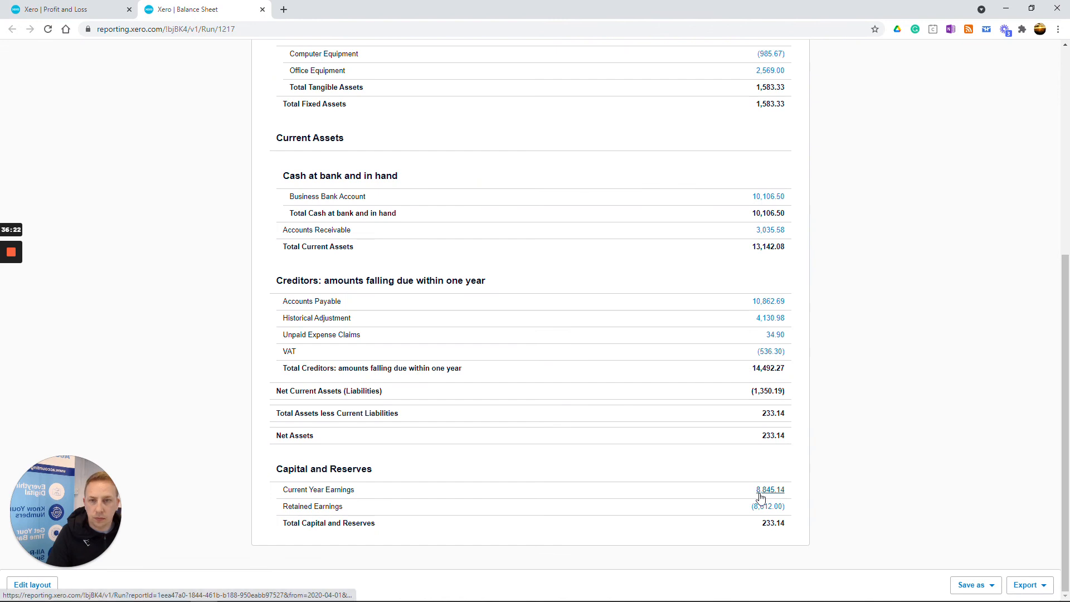
Update the Profit and Loss to Last Financial Year and compare its Profit after Taxation with the Balance Sheet's Current Year Earnings.
{"action": "left_click", "coordinate": [99, 6]}
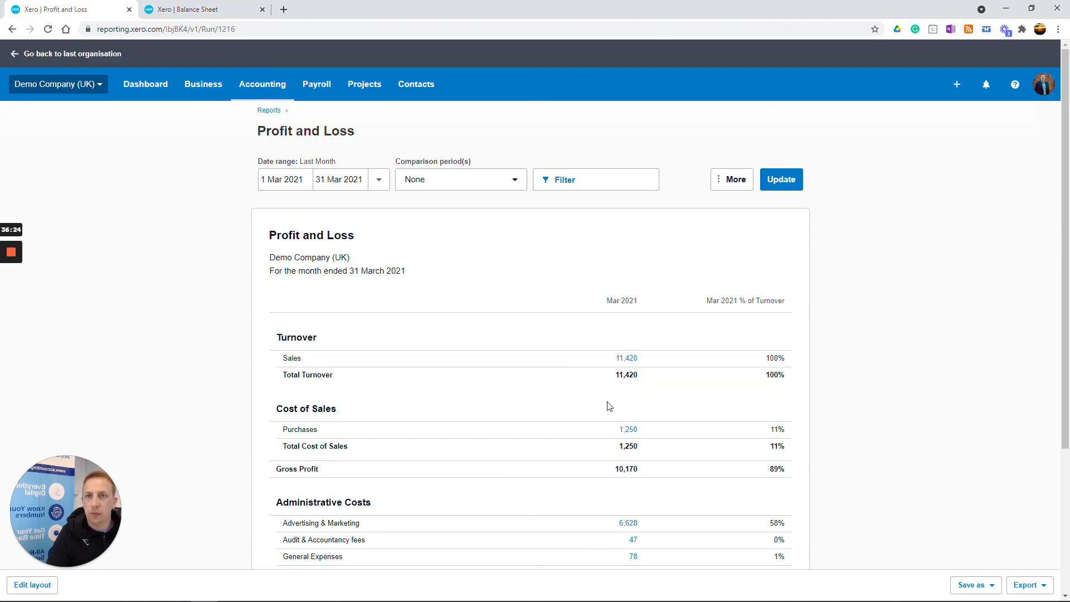
{"action": "left_click", "coordinate": [379, 179]}
{"action": "left_click", "coordinate": [390, 337]}
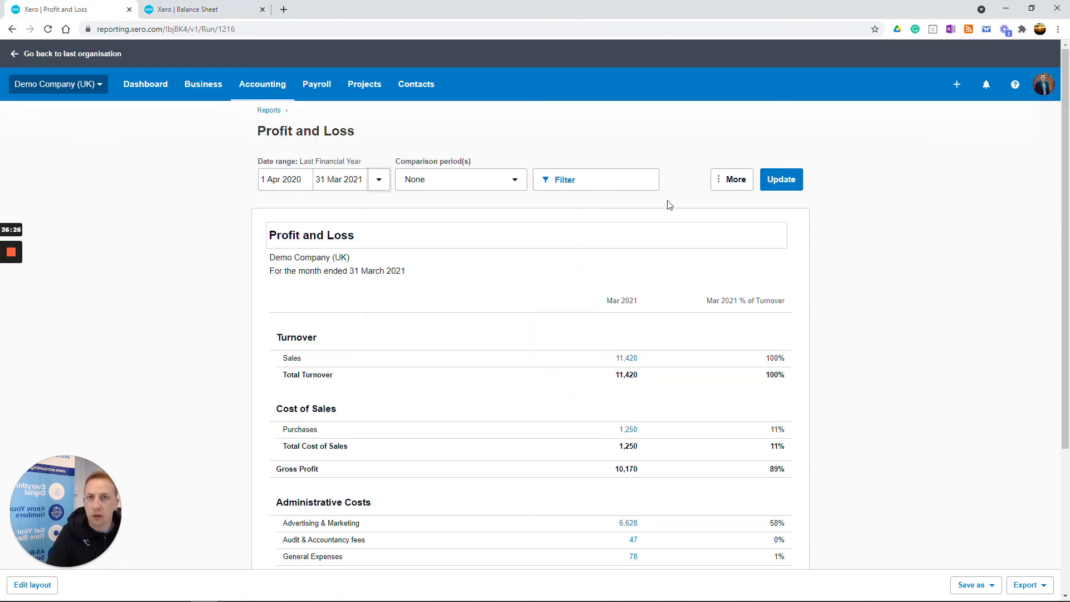
{"action": "left_click", "coordinate": [780, 184]}
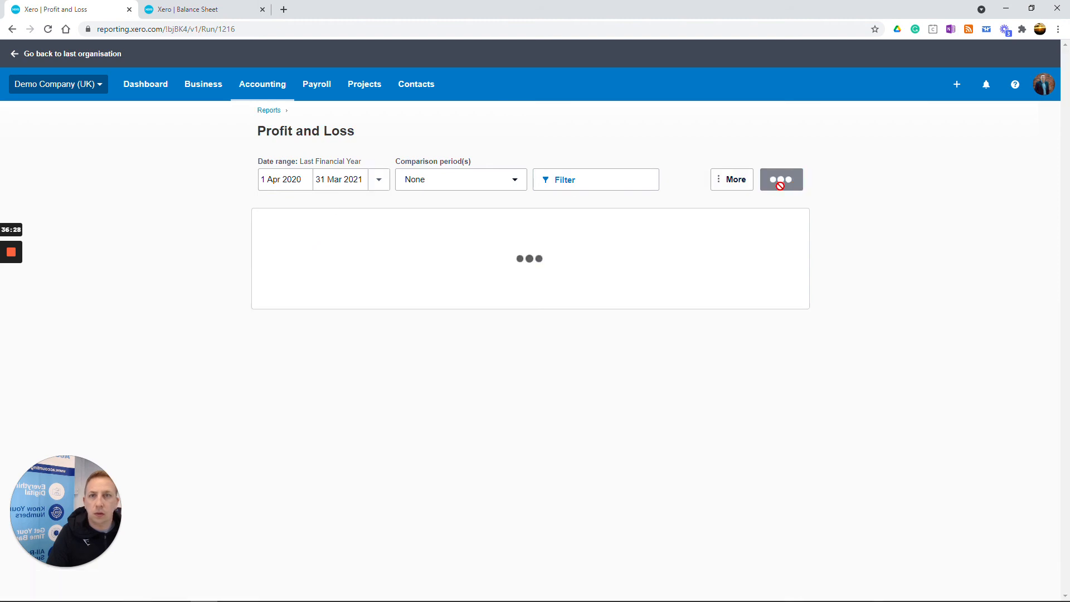
{"action": "scroll", "coordinate": [886, 357], "scroll_direction": "down", "scroll_amount": 4}
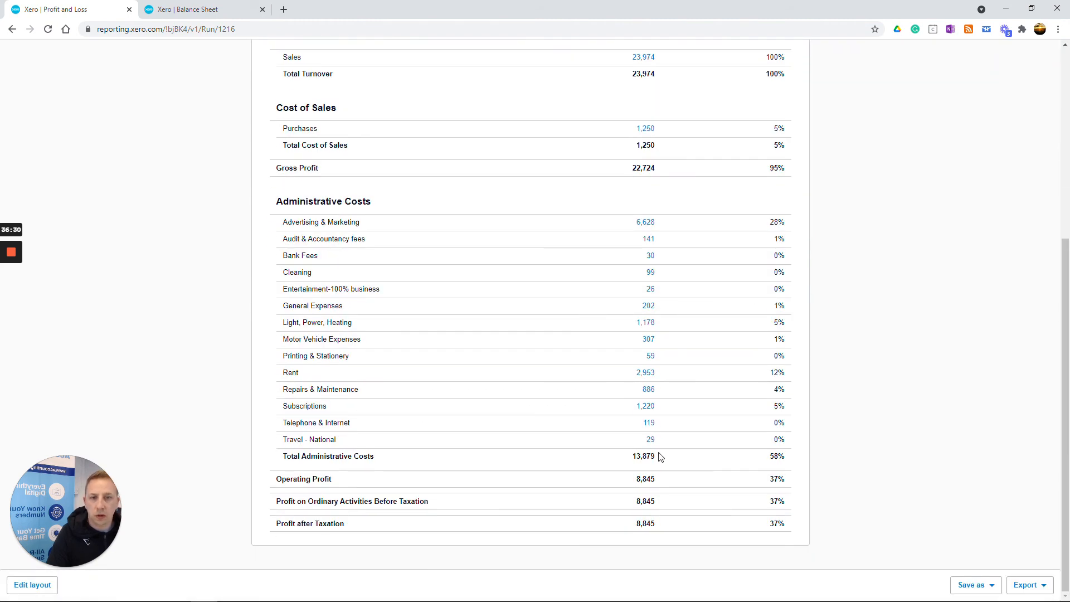
{"action": "left_click", "coordinate": [226, 8]}
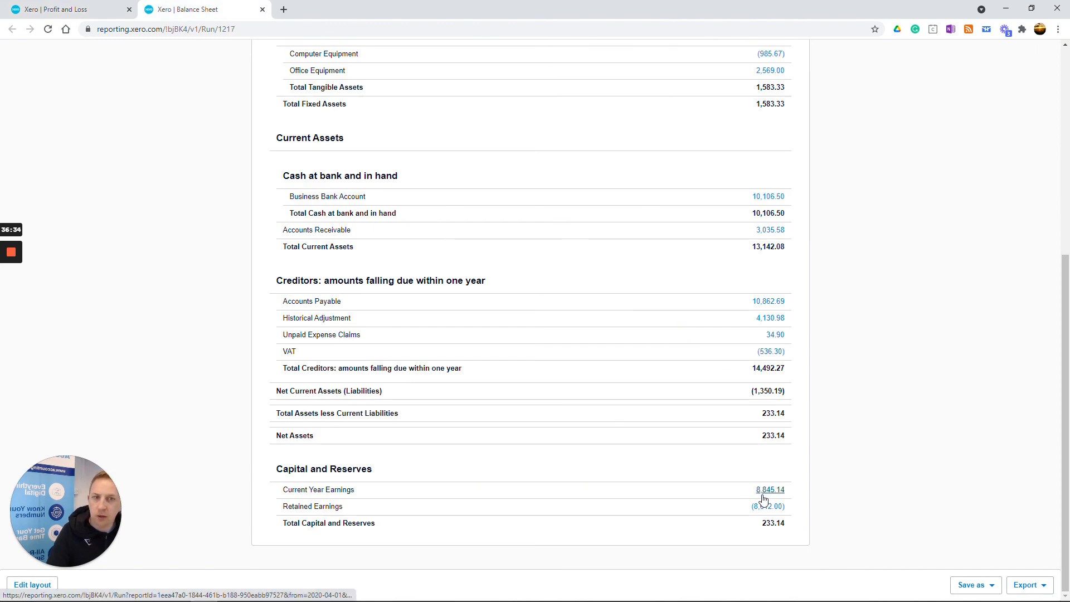
Examine the Balance Sheet's bank balance, fixed assets, creditors, net assets, and capital and reserves.
{"action": "scroll", "coordinate": [761, 496], "scroll_direction": "up", "scroll_amount": 2}
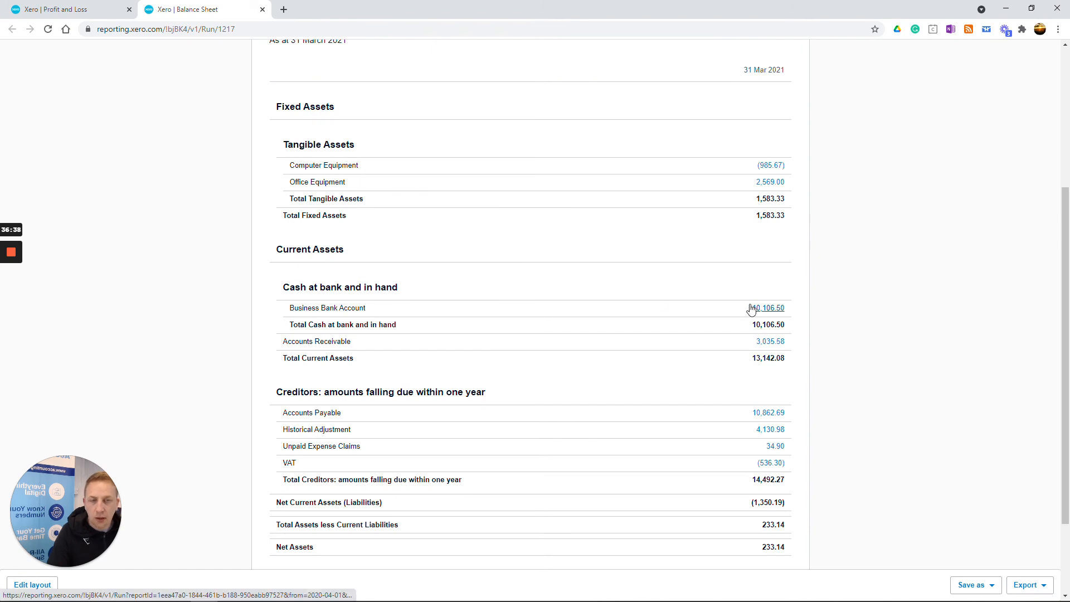
{"action": "scroll", "coordinate": [748, 317], "scroll_direction": "down", "scroll_amount": 2}
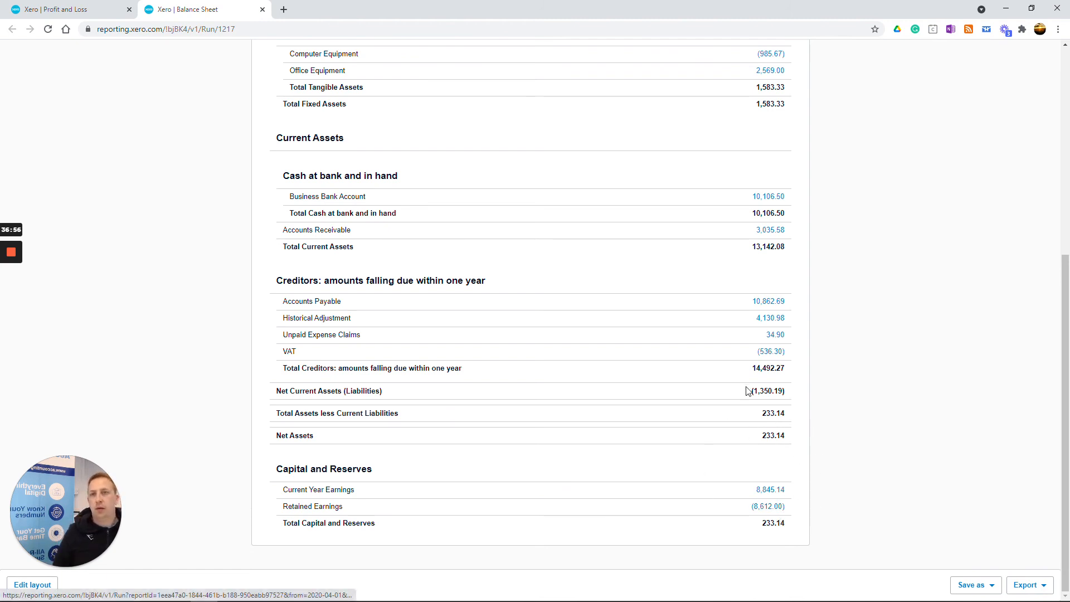
{"action": "scroll", "coordinate": [771, 371], "scroll_direction": "up", "scroll_amount": 3}
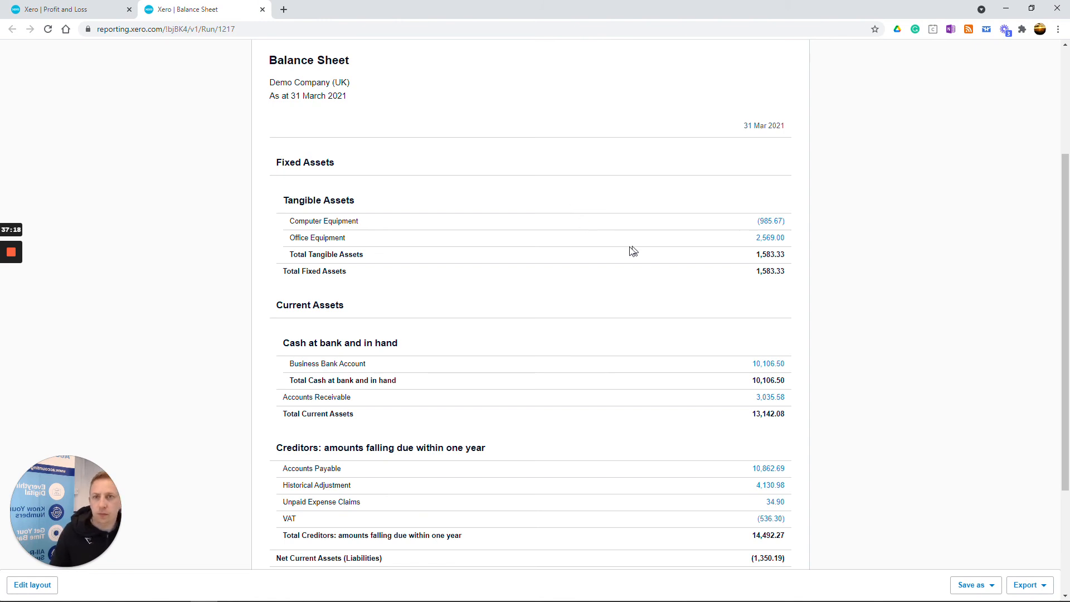
{"action": "scroll", "coordinate": [619, 255], "scroll_direction": "down", "scroll_amount": 2}
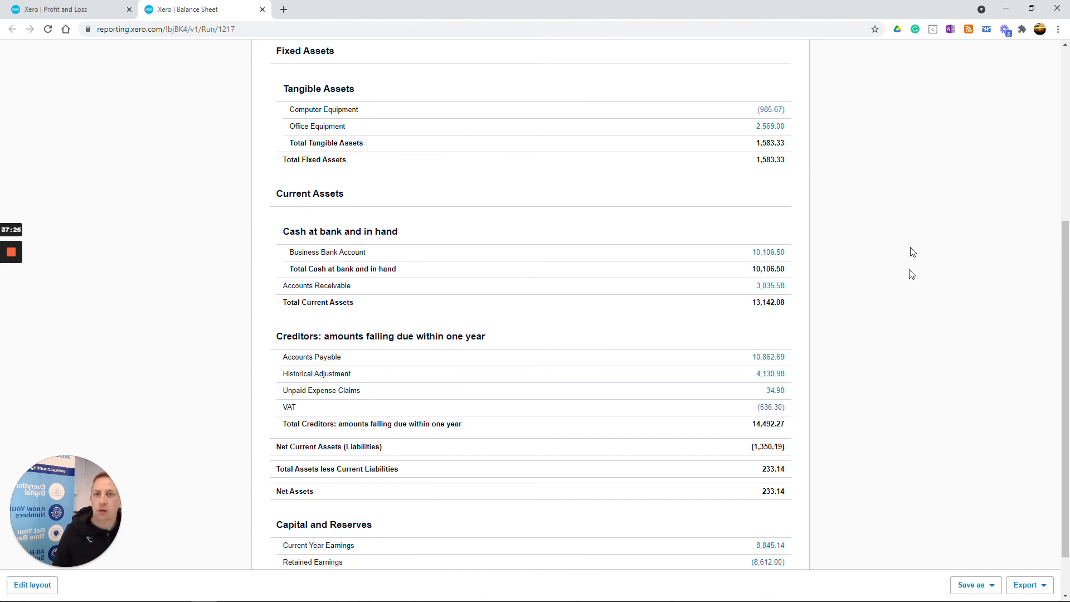
{"action": "scroll", "coordinate": [909, 343], "scroll_direction": "down", "scroll_amount": 1}
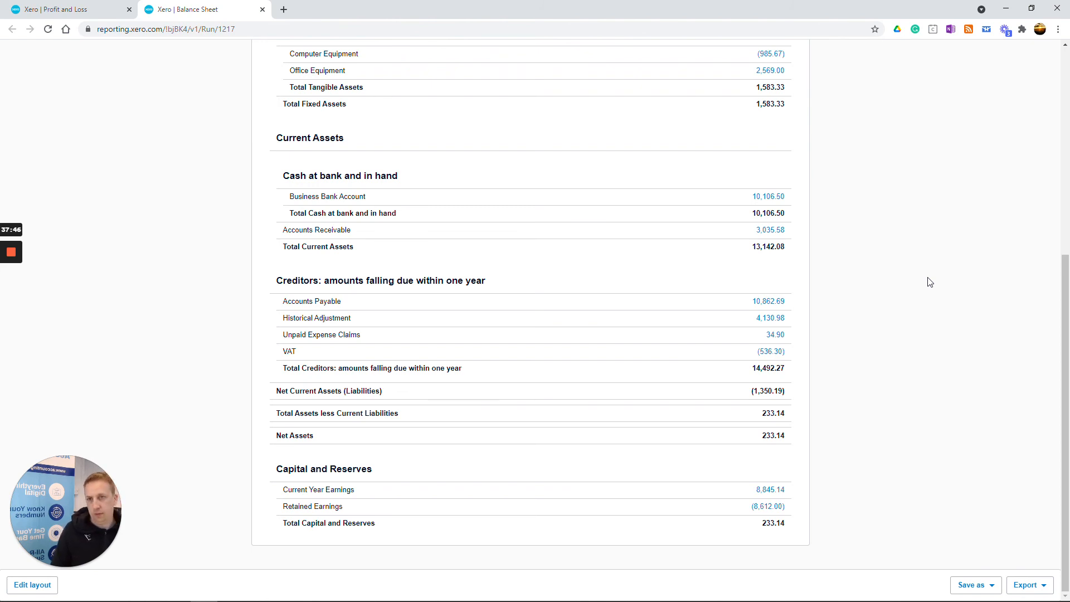
{"action": "scroll", "coordinate": [794, 251], "scroll_direction": "up", "scroll_amount": 4}
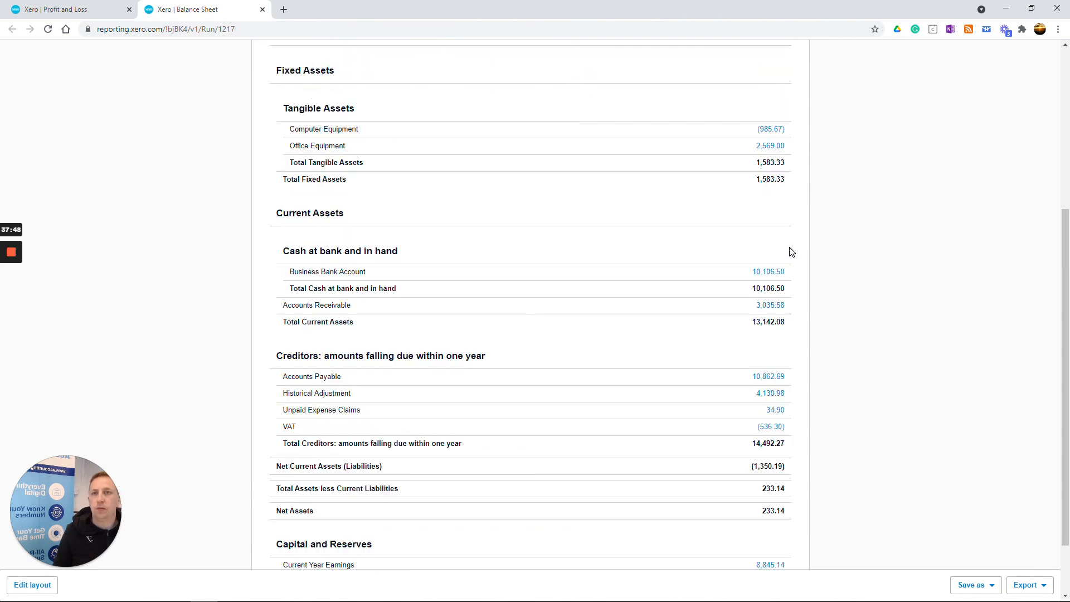
{"action": "scroll", "coordinate": [661, 269], "scroll_direction": "down", "scroll_amount": 4}
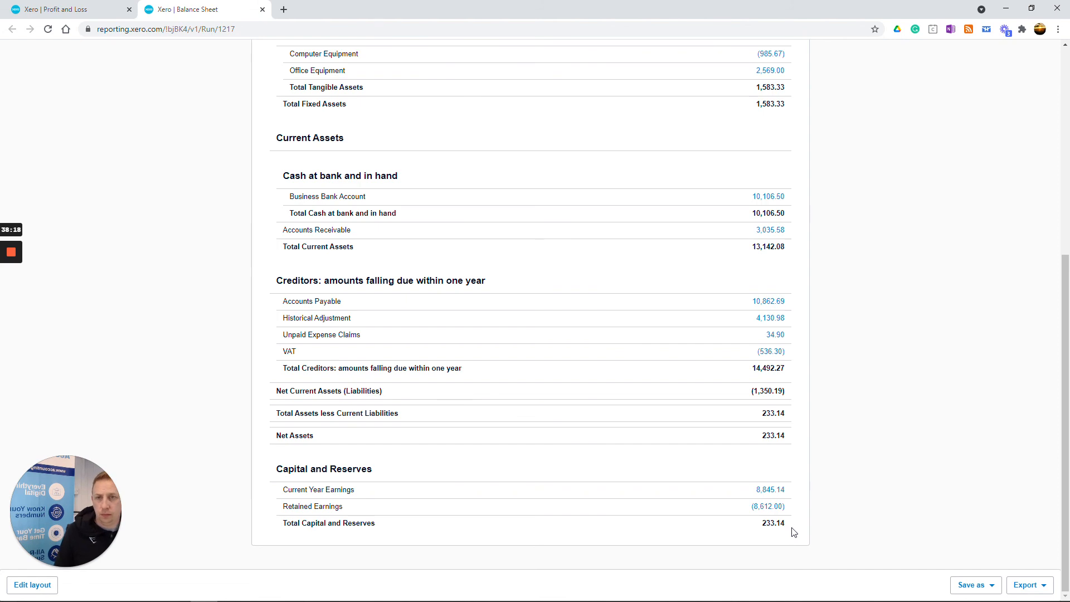
{"action": "scroll", "coordinate": [799, 539], "scroll_direction": "up", "scroll_amount": 1}
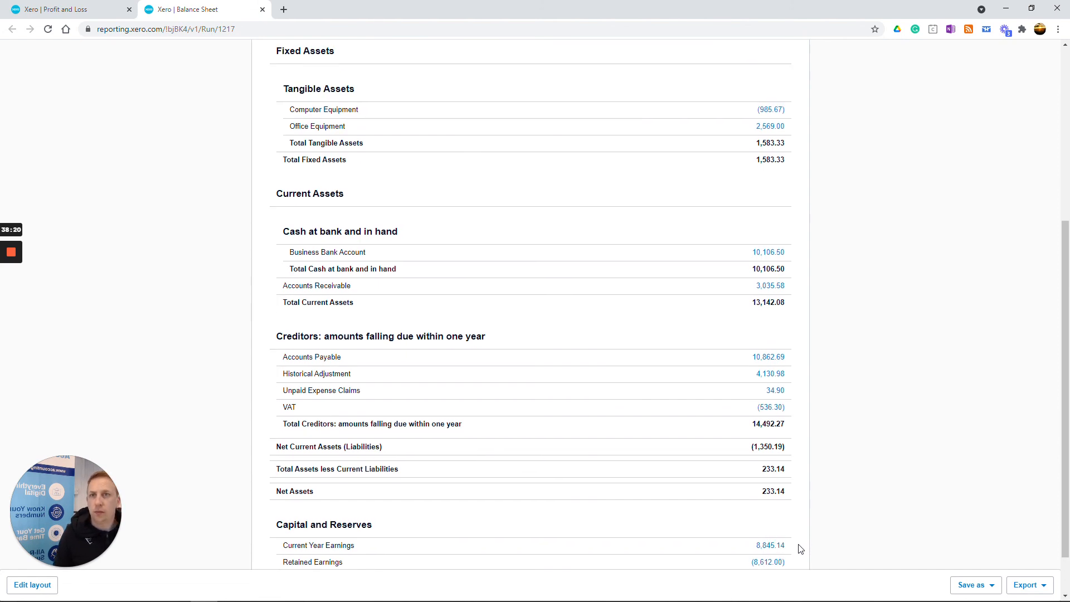
{"action": "scroll", "coordinate": [801, 549], "scroll_direction": "down", "scroll_amount": 1}
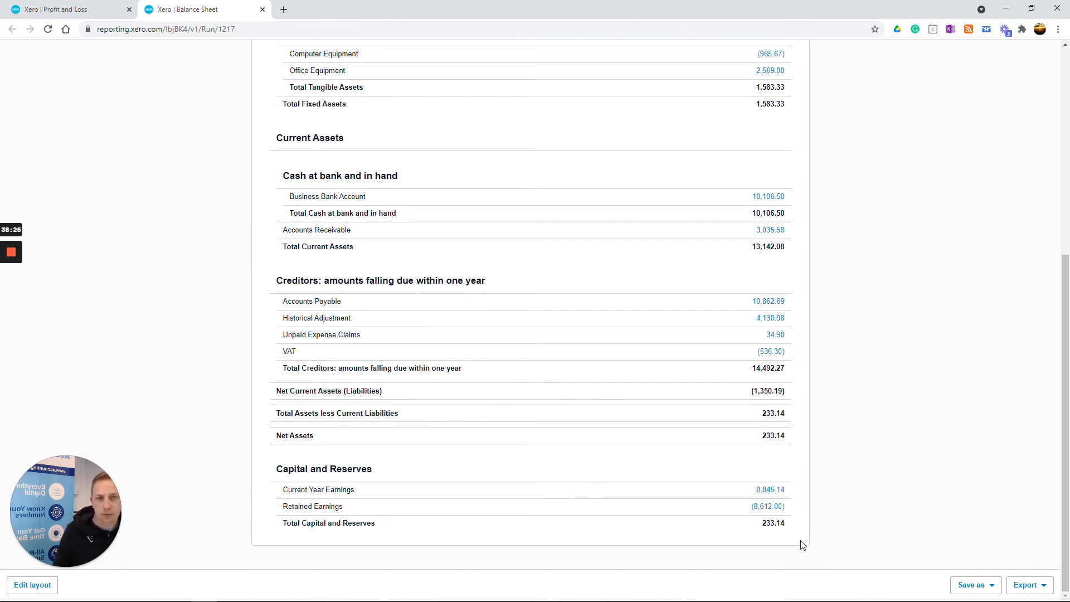
{"action": "left_click", "coordinate": [88, 5]}
{"action": "left_click", "coordinate": [207, 5]}
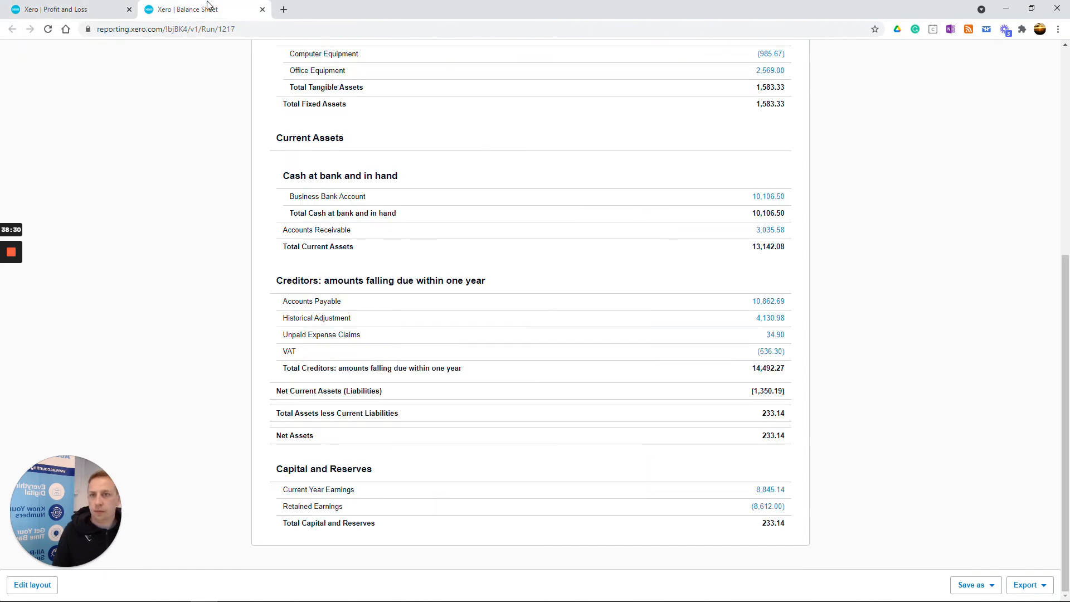
Open the Aged Receivables Detail report in a separate browser tab and switch to it.
{"action": "scroll", "coordinate": [392, 237], "scroll_direction": "up", "scroll_amount": 10}
{"action": "left_click", "coordinate": [262, 83]}
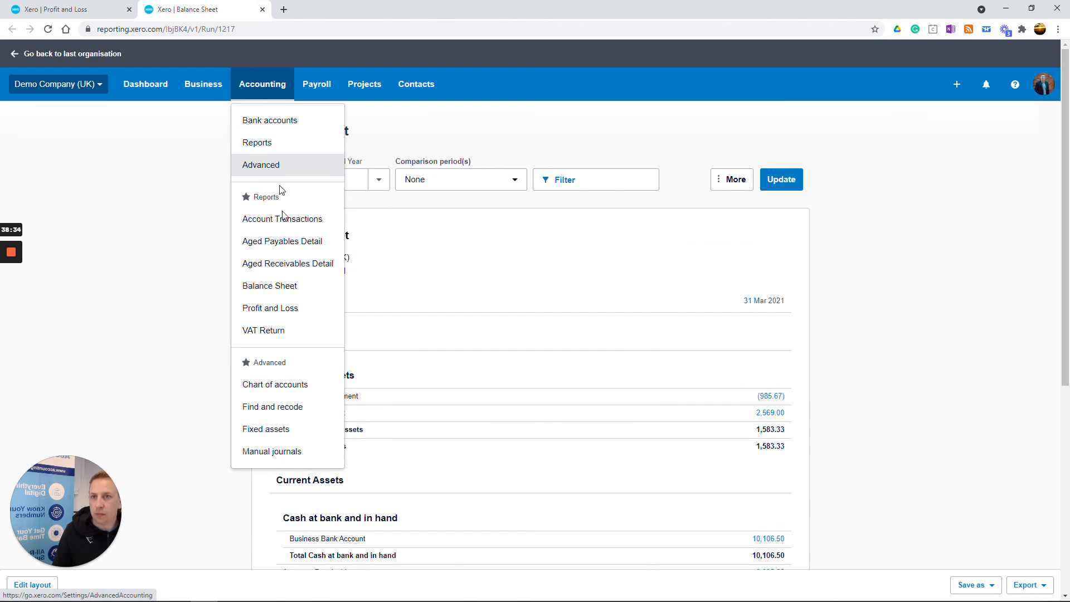
{"action": "right_click", "coordinate": [267, 265]}
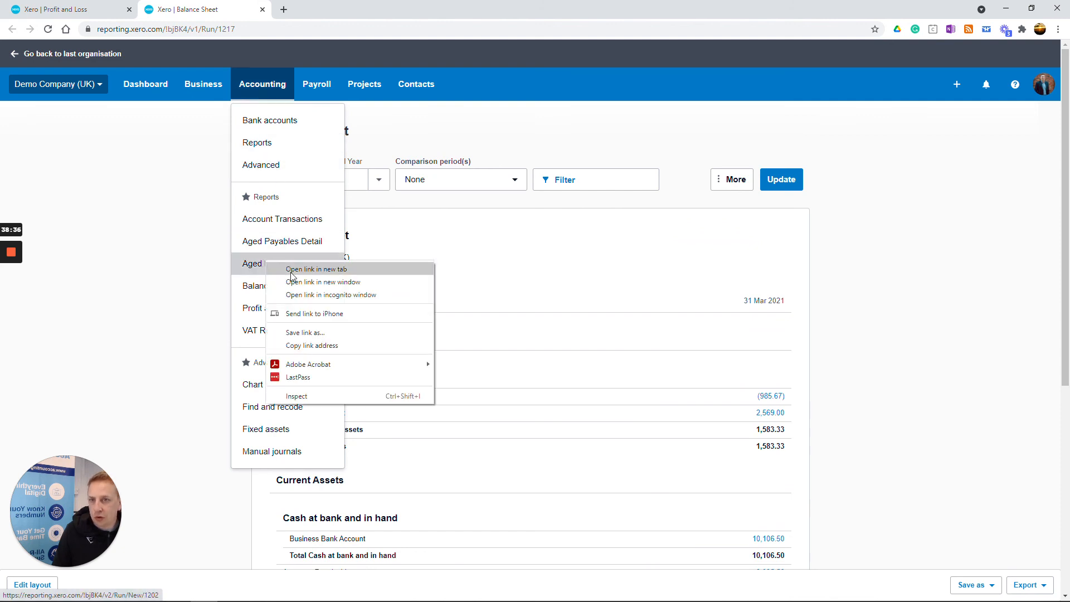
{"action": "left_click", "coordinate": [291, 272]}
{"action": "left_click", "coordinate": [325, 12]}
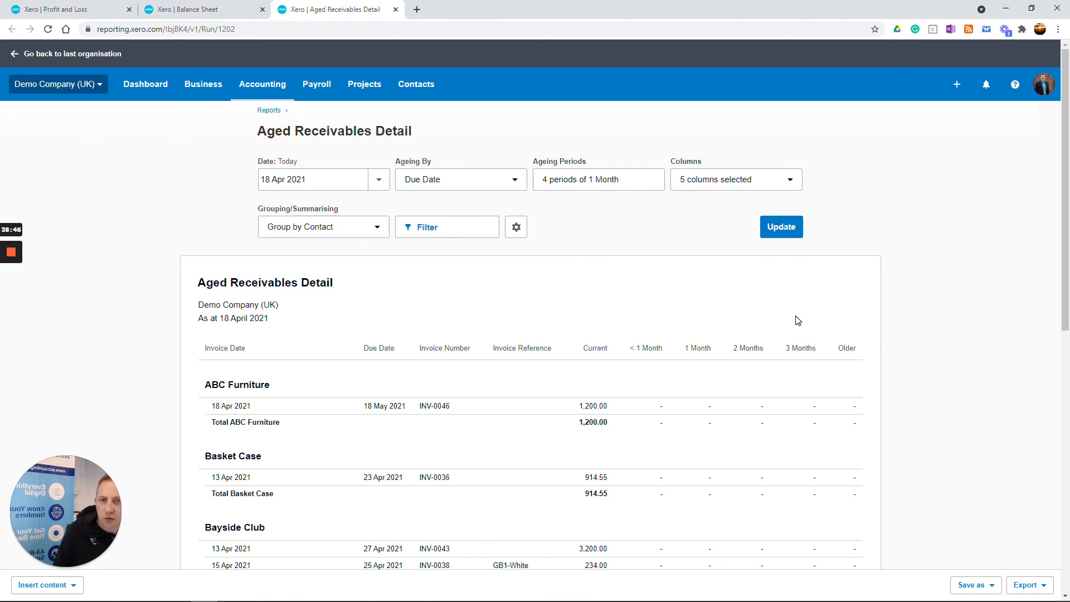
Examine the Aged Receivables Detail report's outstanding invoices by customer, including due dates and overdue ageing columns.
{"action": "scroll", "coordinate": [911, 427], "scroll_direction": "down", "scroll_amount": 3}
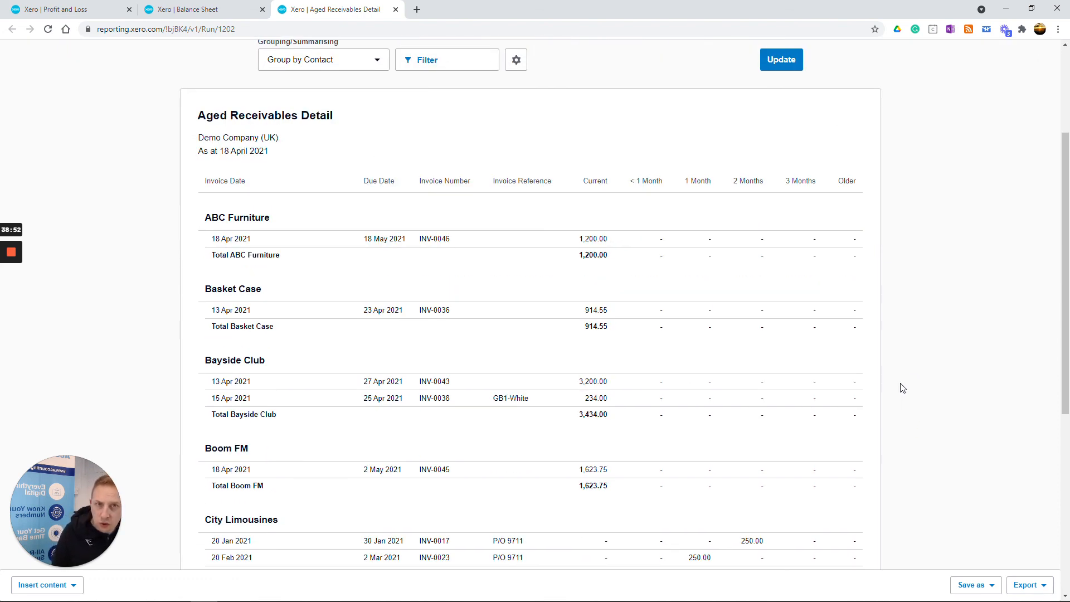
{"action": "scroll", "coordinate": [526, 274], "scroll_direction": "down", "scroll_amount": 2}
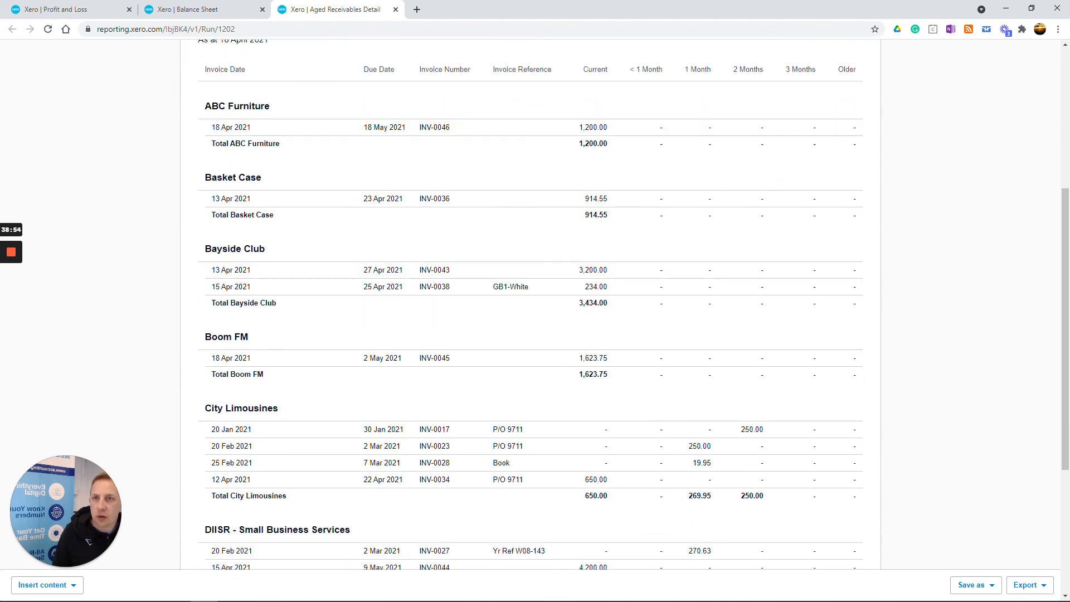
{"action": "scroll", "coordinate": [226, 226], "scroll_direction": "up", "scroll_amount": 1}
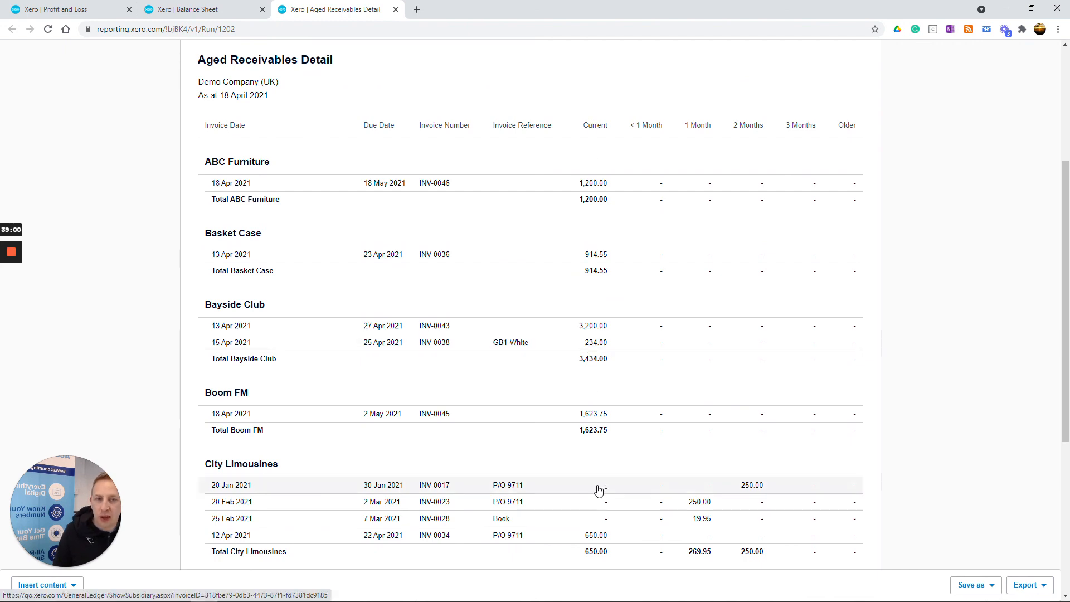
{"action": "scroll", "coordinate": [600, 496], "scroll_direction": "down", "scroll_amount": 2}
{"action": "scroll", "coordinate": [474, 251], "scroll_direction": "up", "scroll_amount": 4}
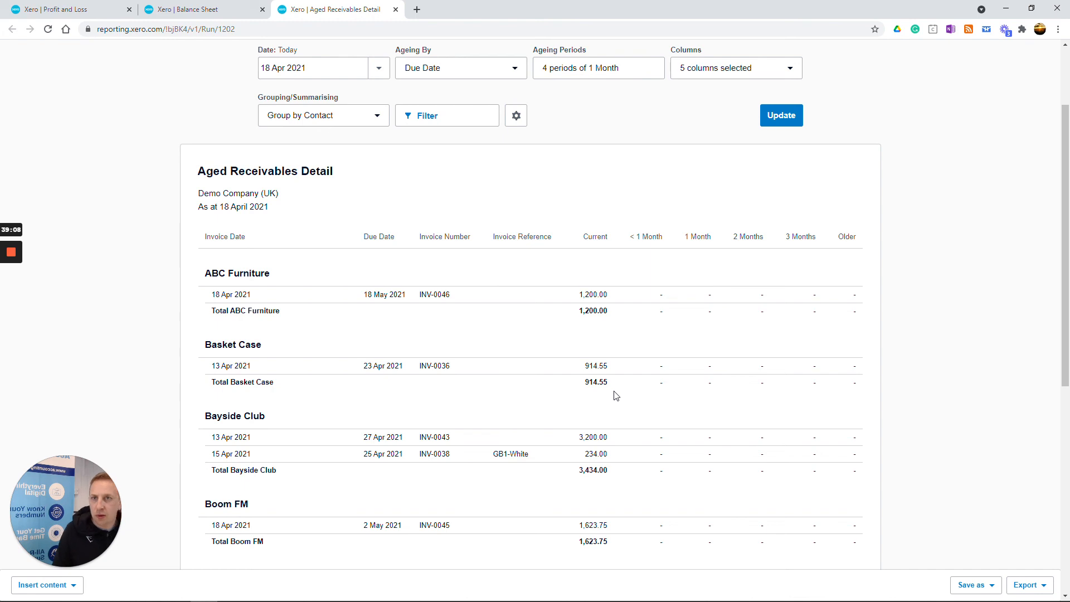
{"action": "scroll", "coordinate": [615, 396], "scroll_direction": "down", "scroll_amount": 7}
{"action": "scroll", "coordinate": [601, 391], "scroll_direction": "up", "scroll_amount": 7}
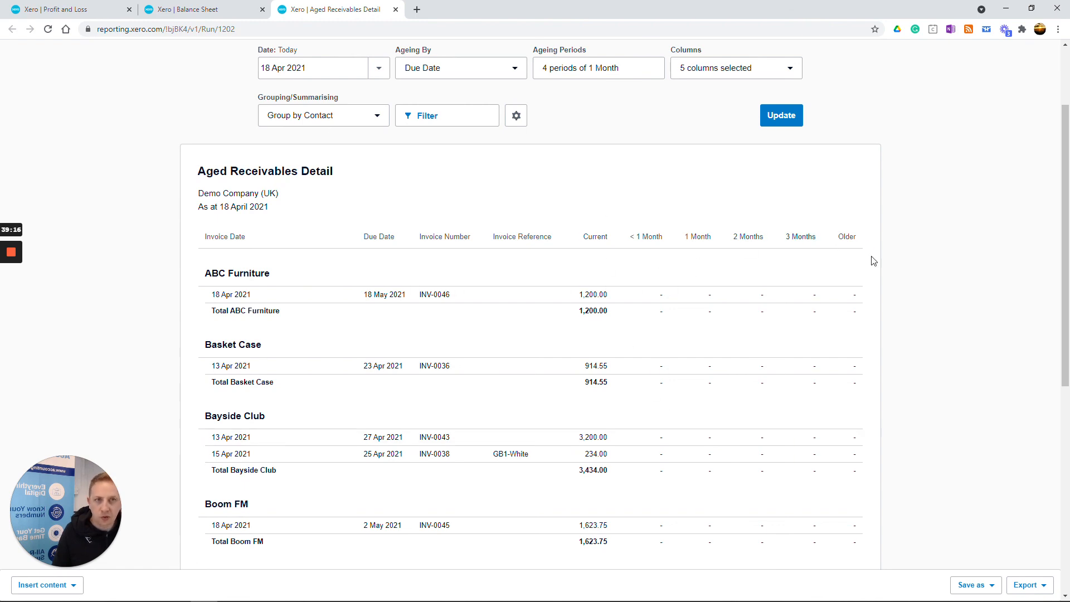
{"action": "scroll", "coordinate": [617, 418], "scroll_direction": "down", "scroll_amount": 1}
{"action": "scroll", "coordinate": [617, 418], "scroll_direction": "down", "scroll_amount": 4}
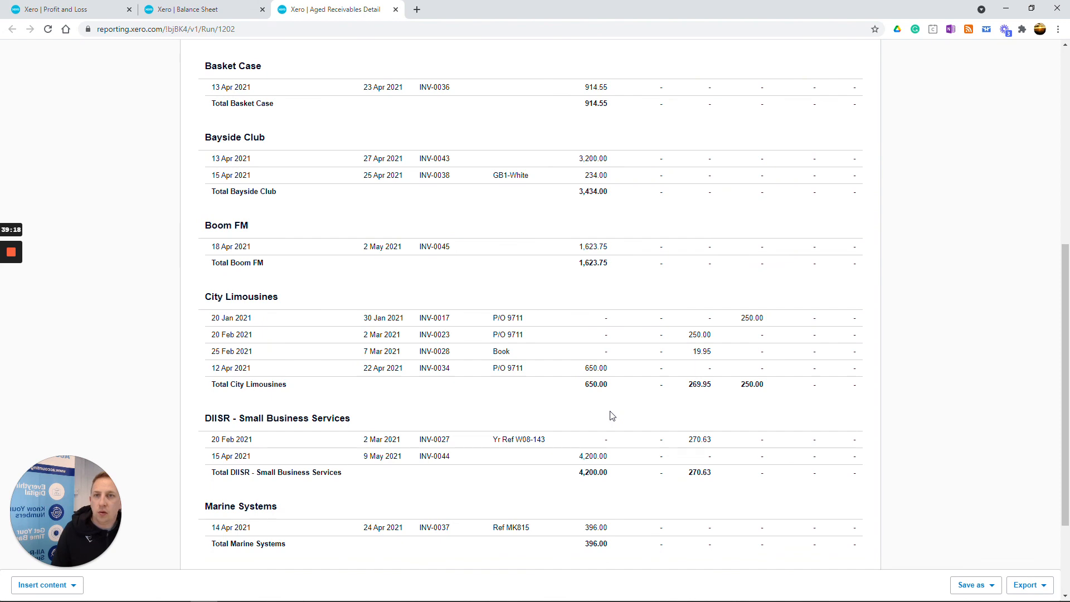
{"action": "scroll", "coordinate": [611, 416], "scroll_direction": "up", "scroll_amount": 1}
{"action": "scroll", "coordinate": [611, 416], "scroll_direction": "up", "scroll_amount": 3}
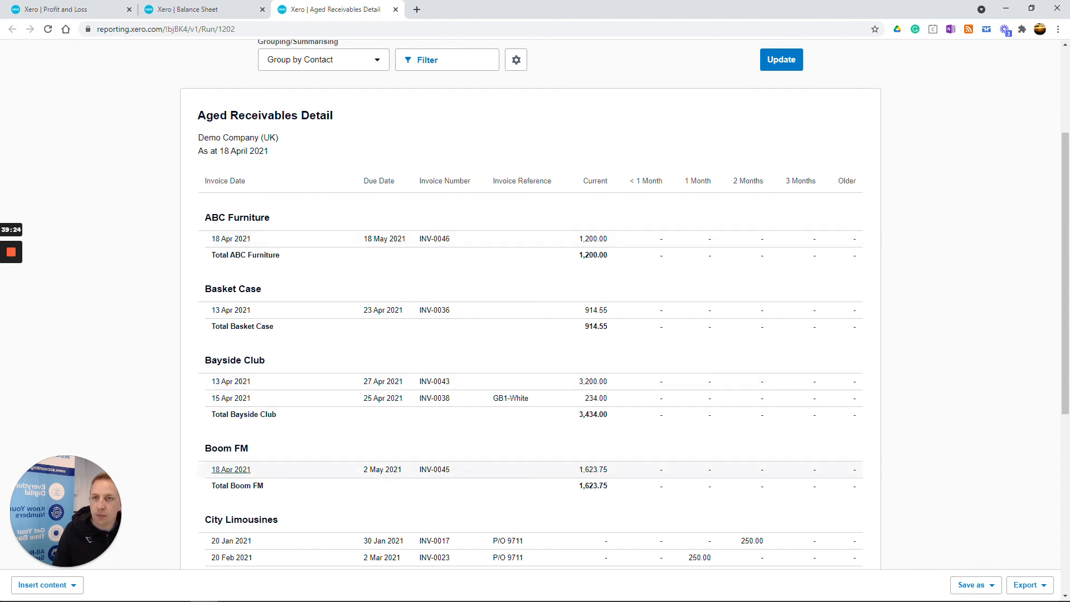
{"action": "scroll", "coordinate": [295, 494], "scroll_direction": "down", "scroll_amount": 2}
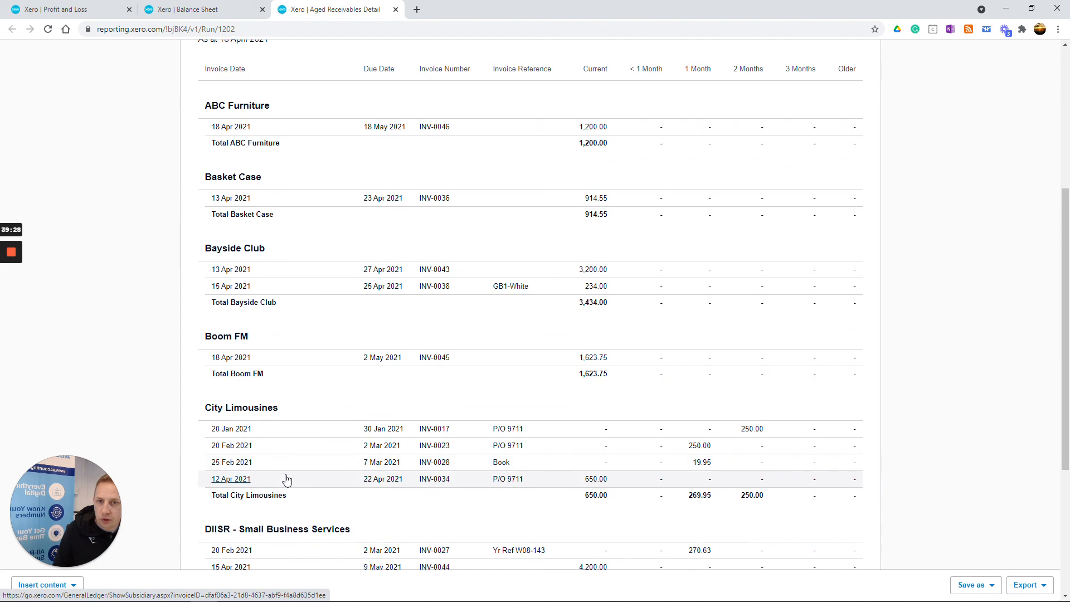
{"action": "scroll", "coordinate": [287, 474], "scroll_direction": "down", "scroll_amount": 1}
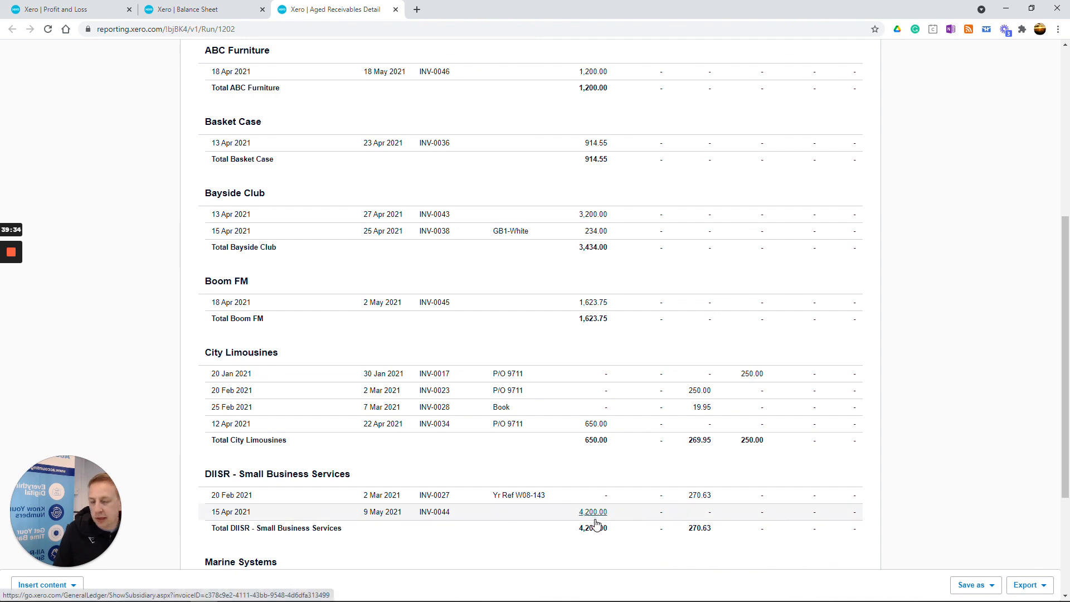
{"action": "scroll", "coordinate": [572, 514], "scroll_direction": "down", "scroll_amount": 2}
{"action": "scroll", "coordinate": [420, 136], "scroll_direction": "up", "scroll_amount": 8}
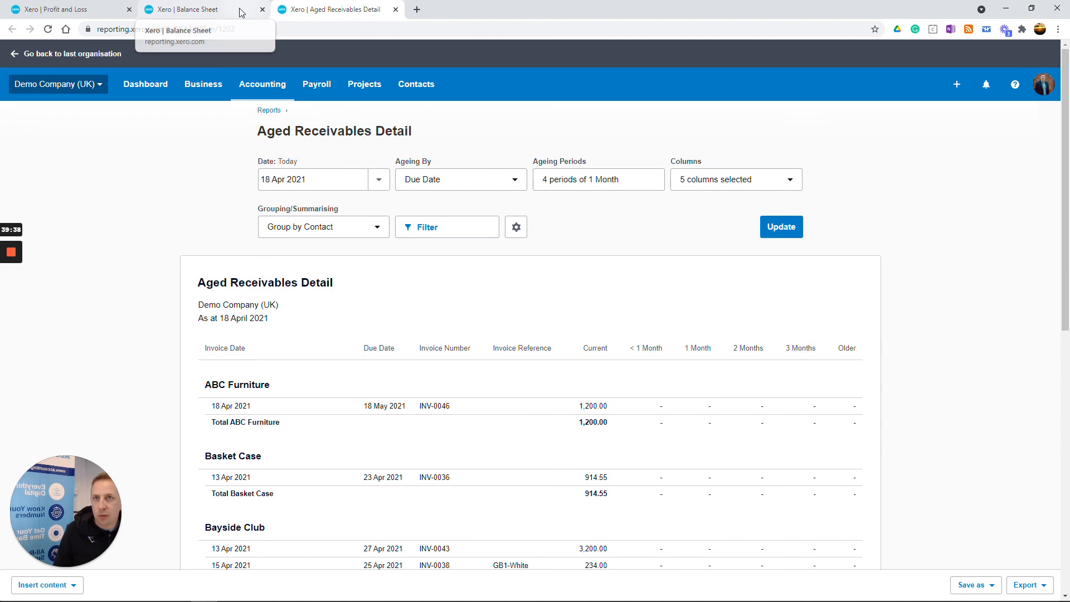
Open the VAT Return report in a separate browser tab from the Balance Sheet and close the Aged Receivables Detail tab.
{"action": "left_click", "coordinate": [262, 84]}
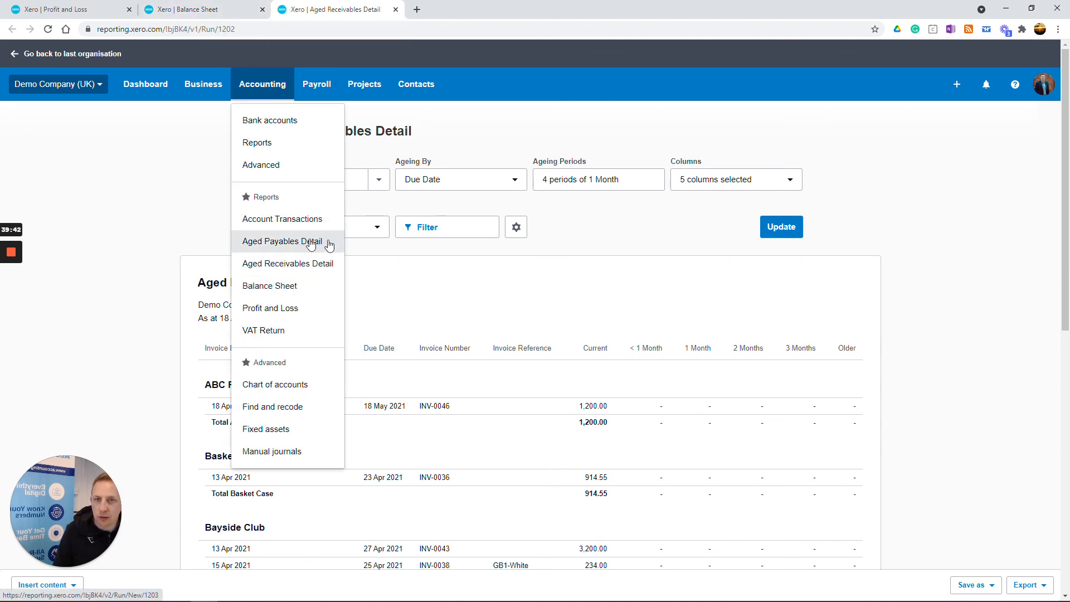
{"action": "left_click", "coordinate": [959, 321]}
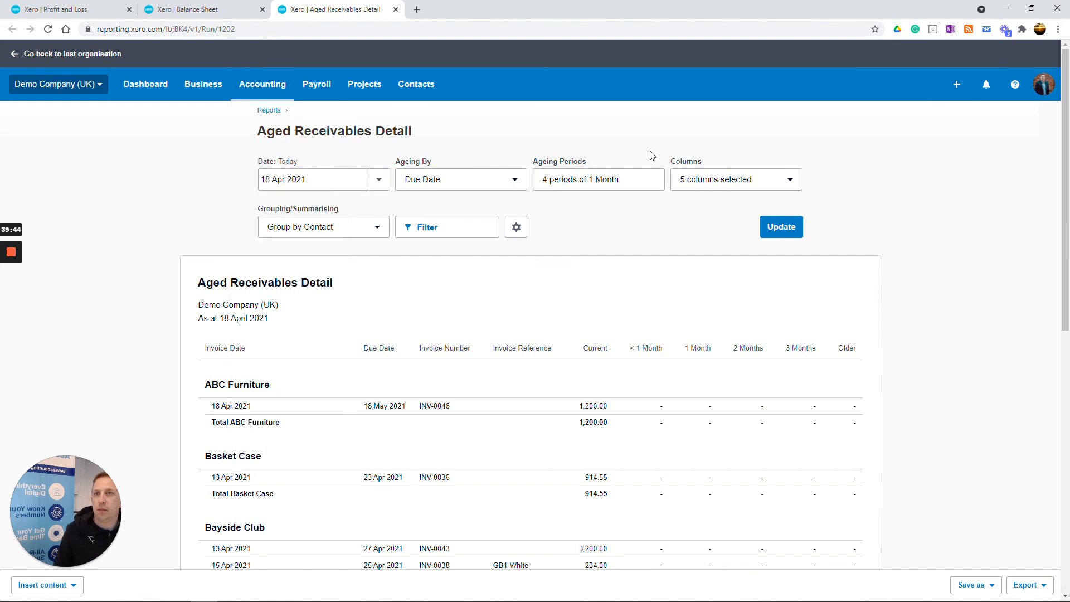
{"action": "left_click", "coordinate": [209, 10]}
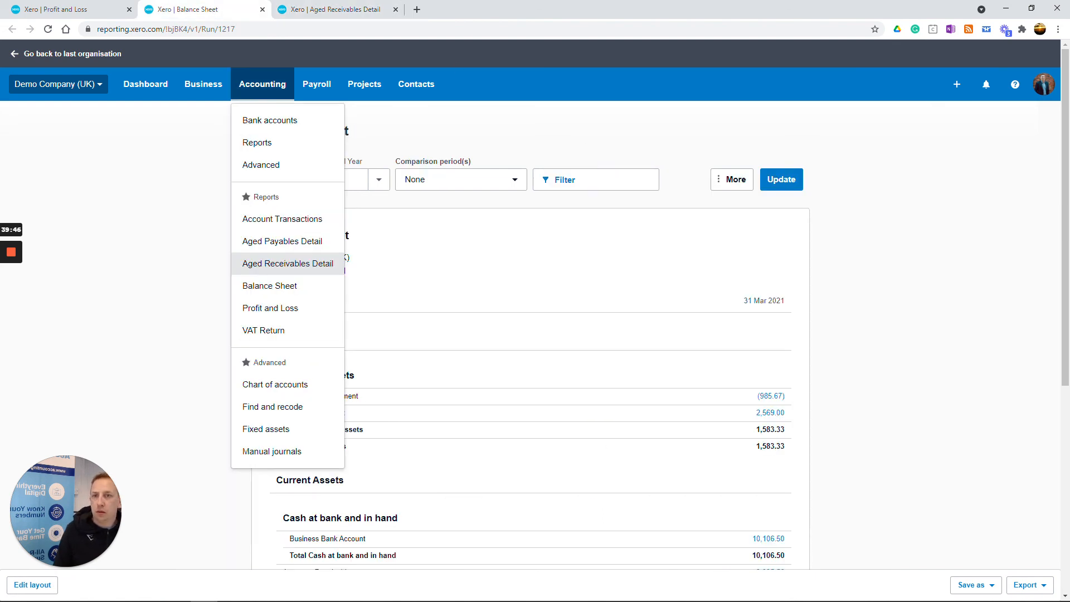
{"action": "right_click", "coordinate": [279, 333]}
{"action": "left_click", "coordinate": [310, 337]}
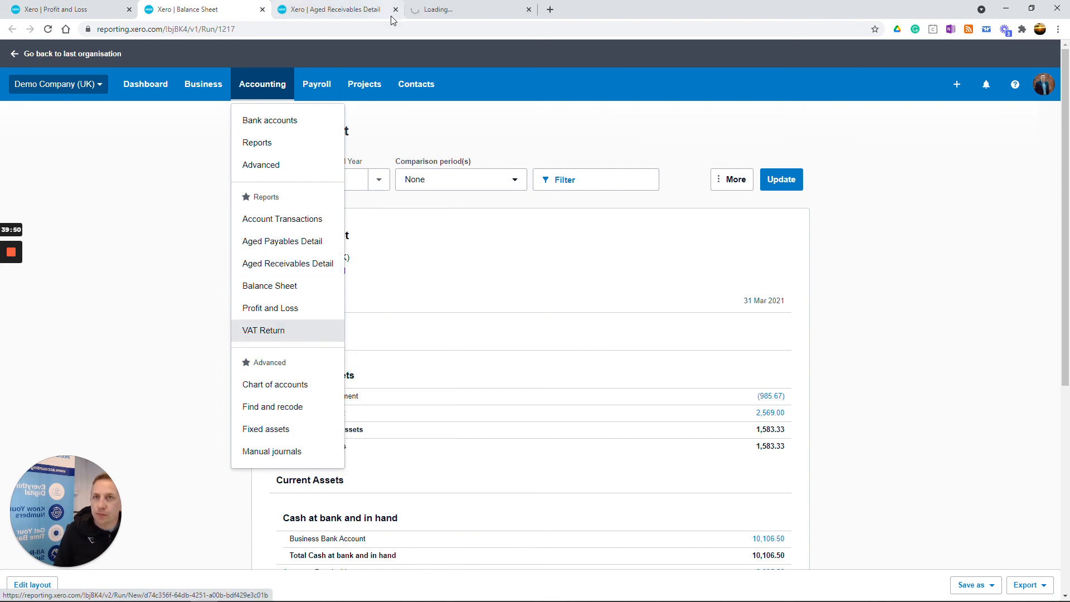
{"action": "left_click", "coordinate": [385, 13]}
{"action": "left_click", "coordinate": [396, 9]}
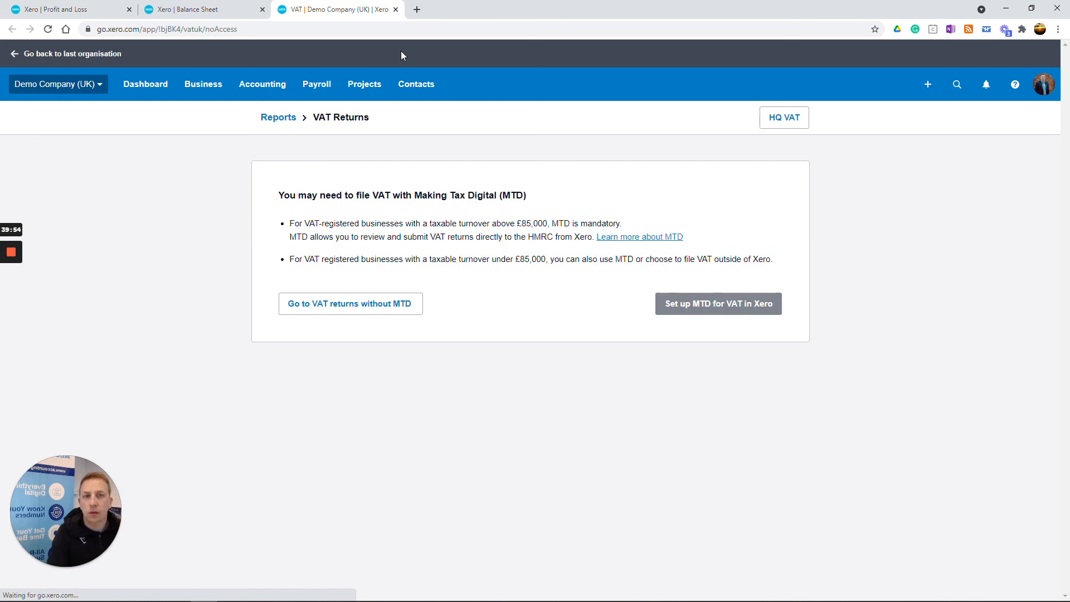
Go to VAT returns without MTD and set the return's start date to 01 January 2021.
{"action": "left_click", "coordinate": [393, 302]}
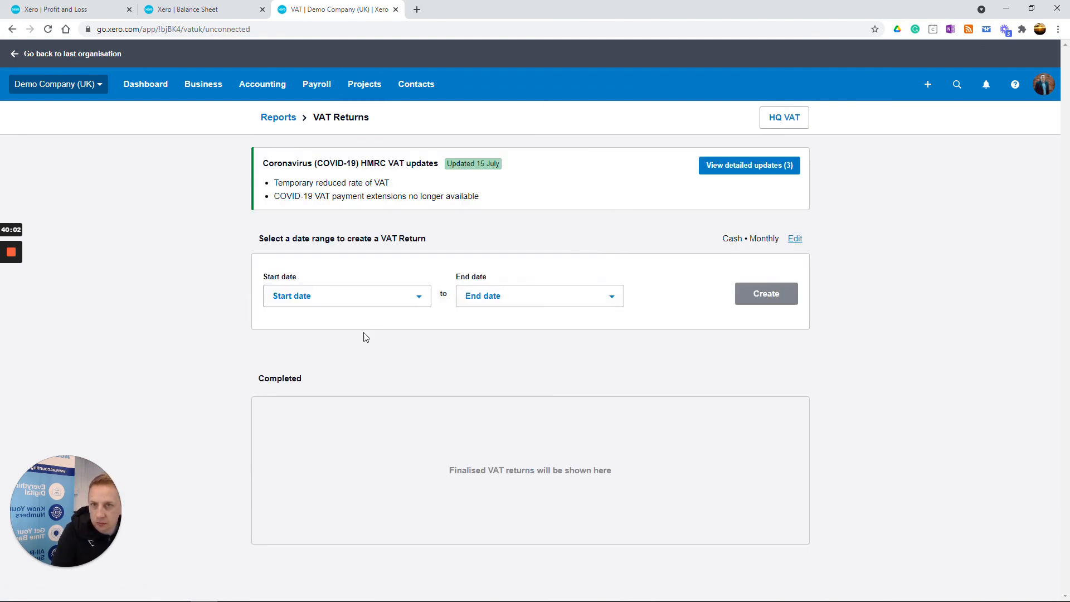
{"action": "left_click", "coordinate": [412, 299]}
{"action": "left_click", "coordinate": [280, 327]}
{"action": "left_click", "coordinate": [280, 326]}
{"action": "left_click", "coordinate": [280, 326]}
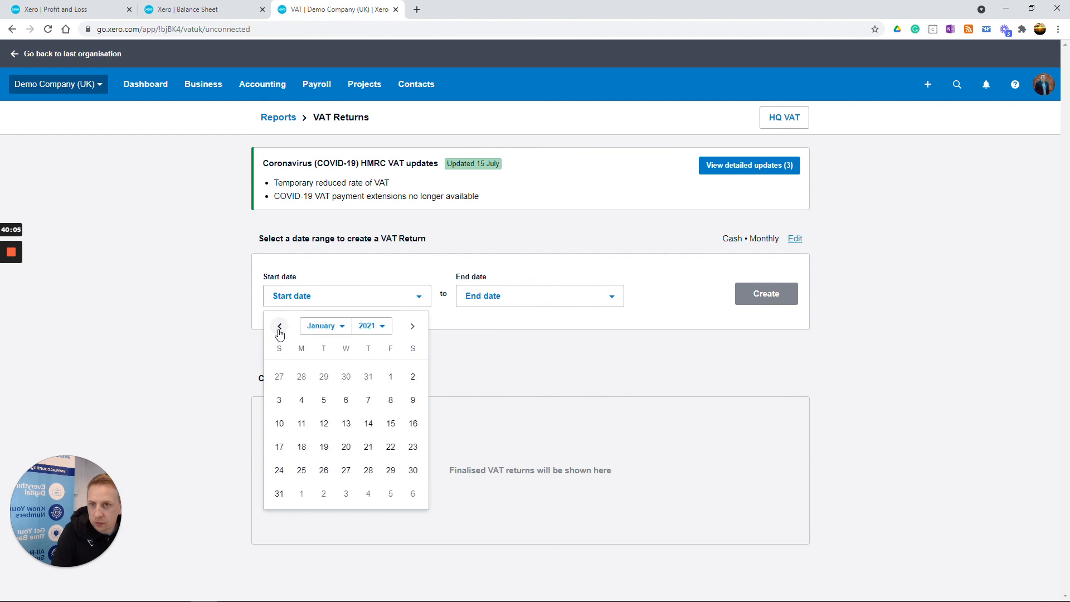
{"action": "left_click", "coordinate": [390, 377]}
Set the end date to 31 March 2021 and create the VAT return.
{"action": "left_click", "coordinate": [559, 295]}
{"action": "left_click", "coordinate": [605, 326]}
{"action": "left_click", "coordinate": [605, 326]}
{"action": "left_click", "coordinate": [606, 327]}
{"action": "left_click", "coordinate": [478, 328]}
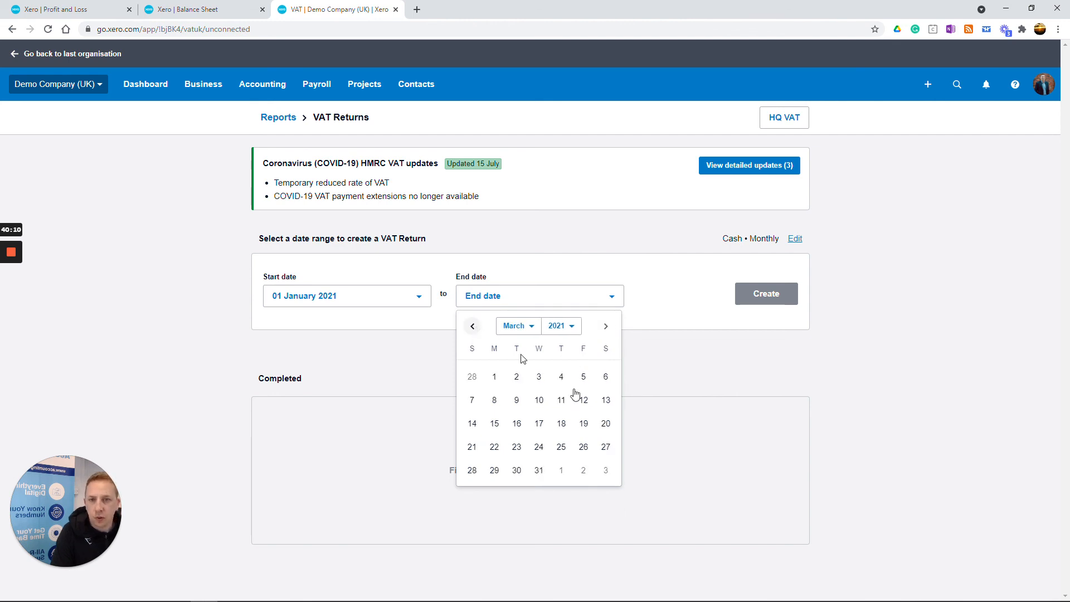
{"action": "left_click", "coordinate": [539, 471]}
{"action": "left_click", "coordinate": [785, 298]}
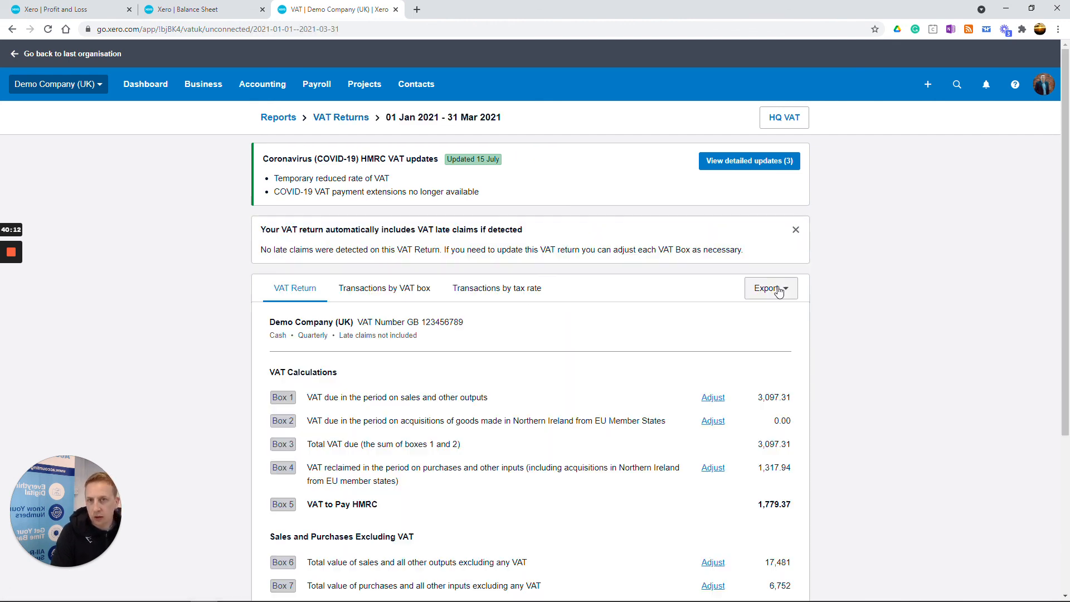
Examine the VAT return's box figures, including VAT due, VAT reclaimed and VAT to Pay HMRC.
{"action": "scroll", "coordinate": [676, 369], "scroll_direction": "down", "scroll_amount": 3}
{"action": "scroll", "coordinate": [673, 366], "scroll_direction": "up", "scroll_amount": 1}
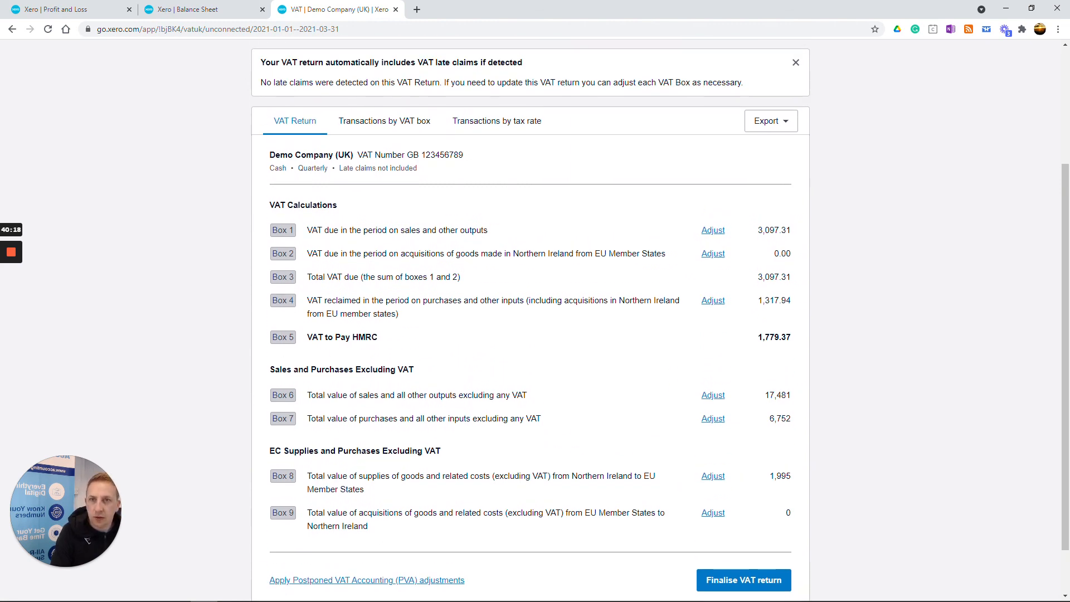
{"action": "scroll", "coordinate": [502, 158], "scroll_direction": "up", "scroll_amount": 3}
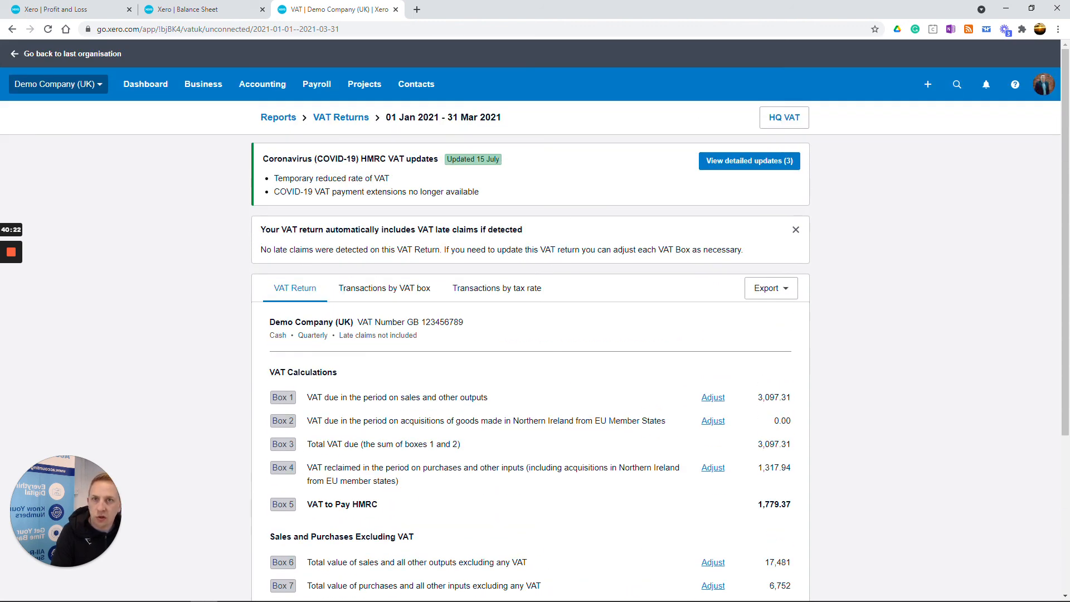
{"action": "scroll", "coordinate": [545, 282], "scroll_direction": "down", "scroll_amount": 2}
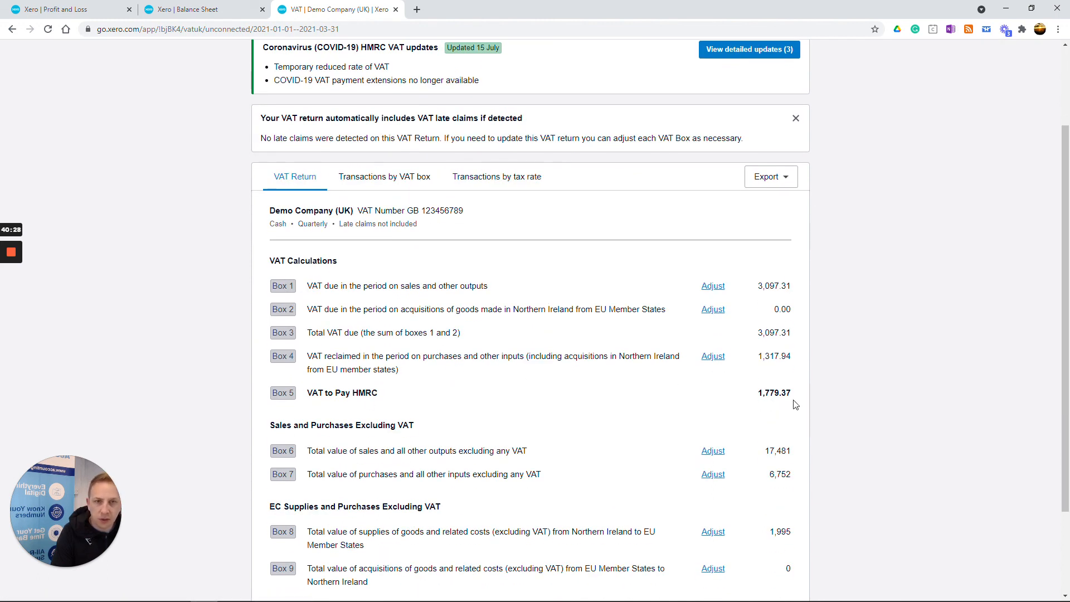
Review the VAT return's transactions by VAT box and by tax rate.
{"action": "left_click", "coordinate": [384, 179]}
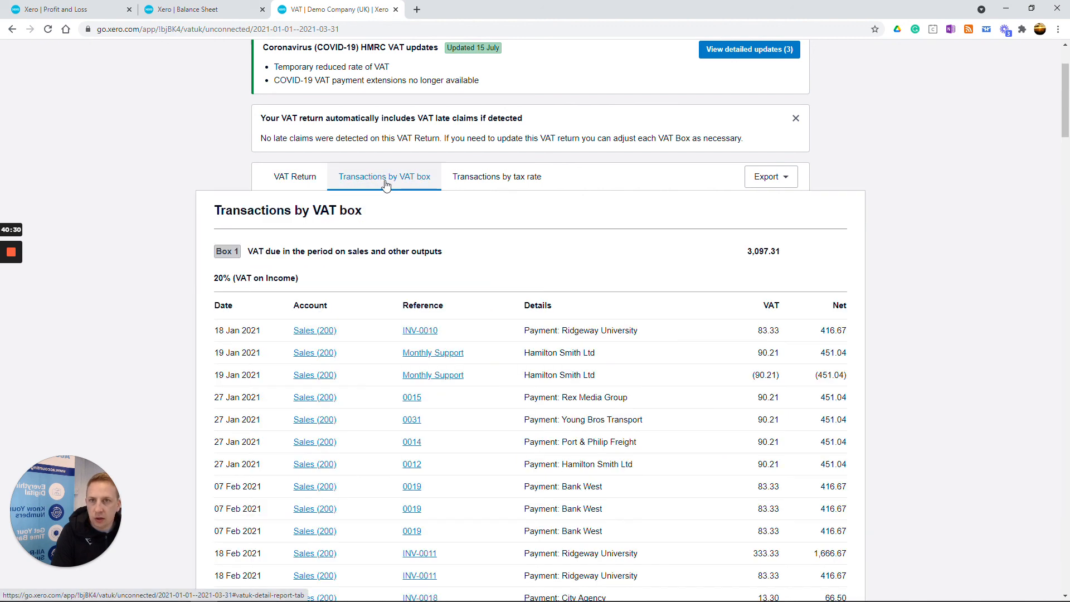
{"action": "scroll", "coordinate": [383, 435], "scroll_direction": "down", "scroll_amount": 4}
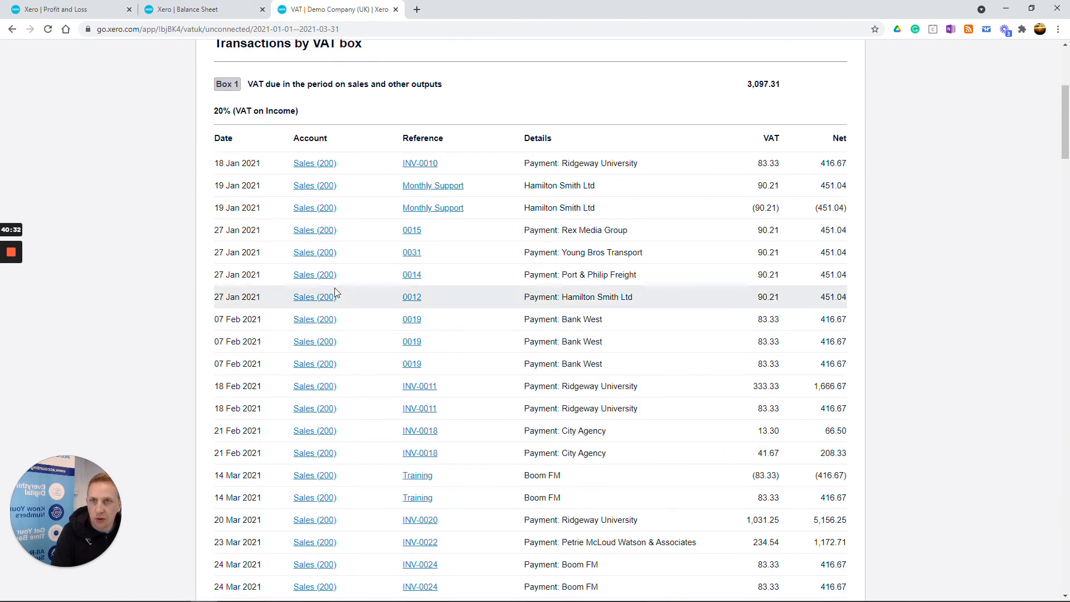
{"action": "scroll", "coordinate": [335, 292], "scroll_direction": "up", "scroll_amount": 3}
{"action": "scroll", "coordinate": [349, 368], "scroll_direction": "down", "scroll_amount": 10}
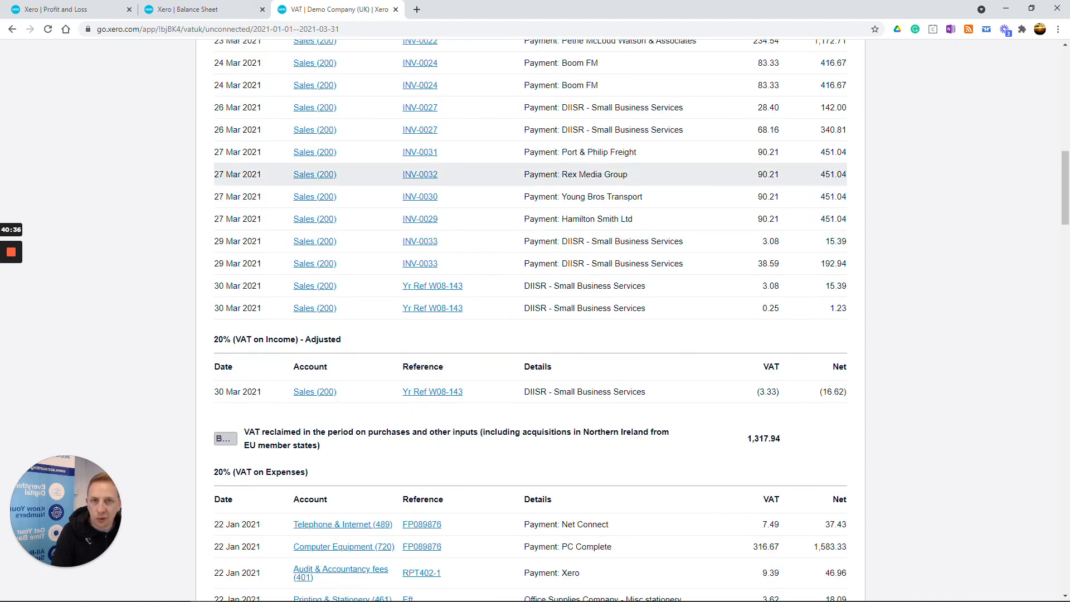
{"action": "scroll", "coordinate": [557, 312], "scroll_direction": "up", "scroll_amount": 1}
{"action": "scroll", "coordinate": [550, 312], "scroll_direction": "up", "scroll_amount": 15}
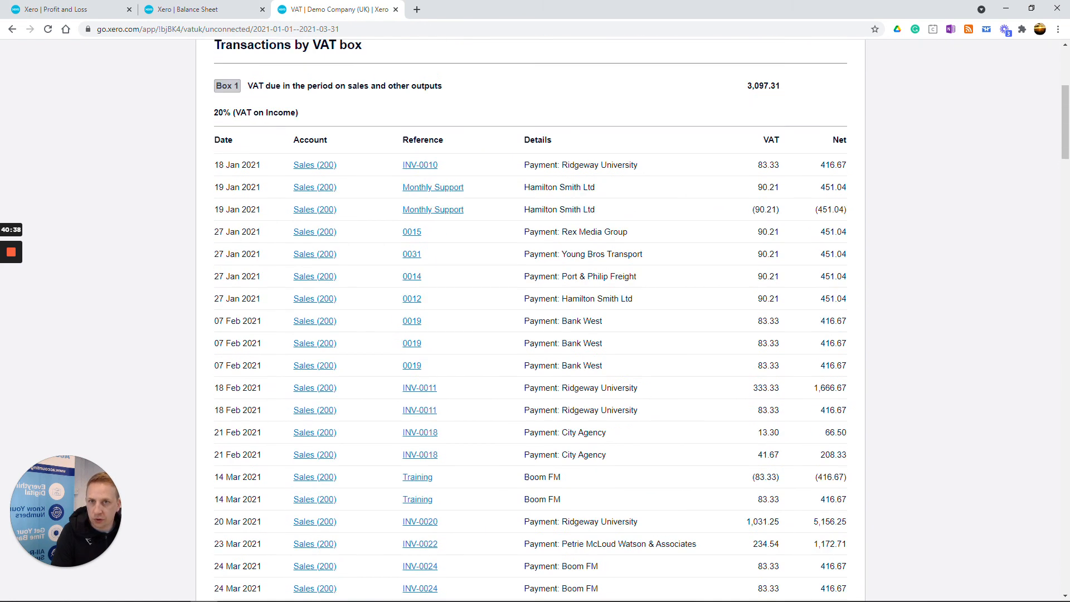
{"action": "left_click", "coordinate": [551, 299]}
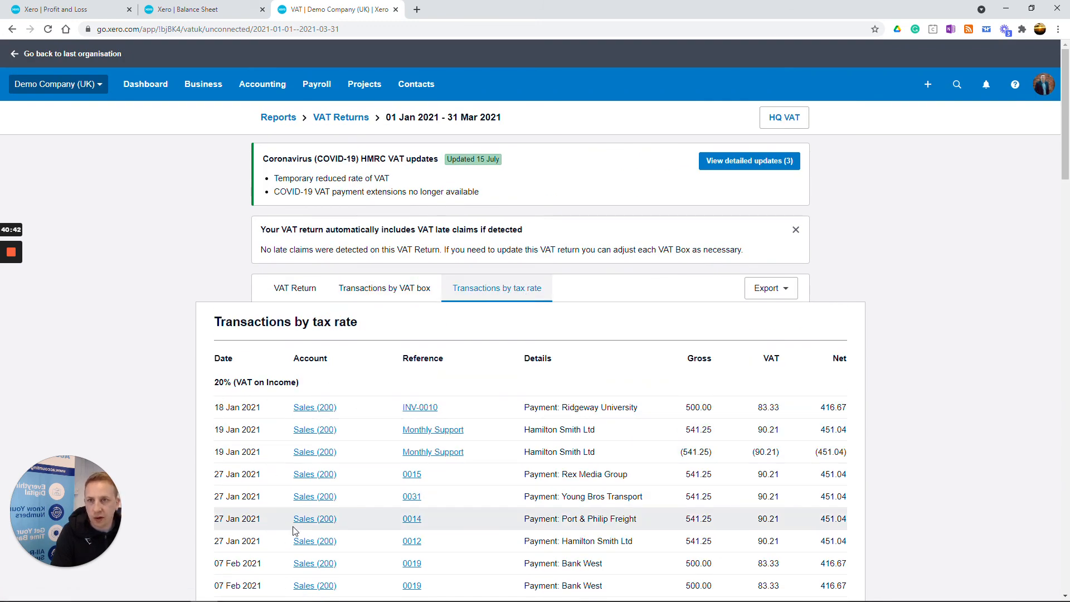
Return to the VAT Return summary and review Boxes 1 to 9 and the finalise option.
{"action": "left_click", "coordinate": [301, 291]}
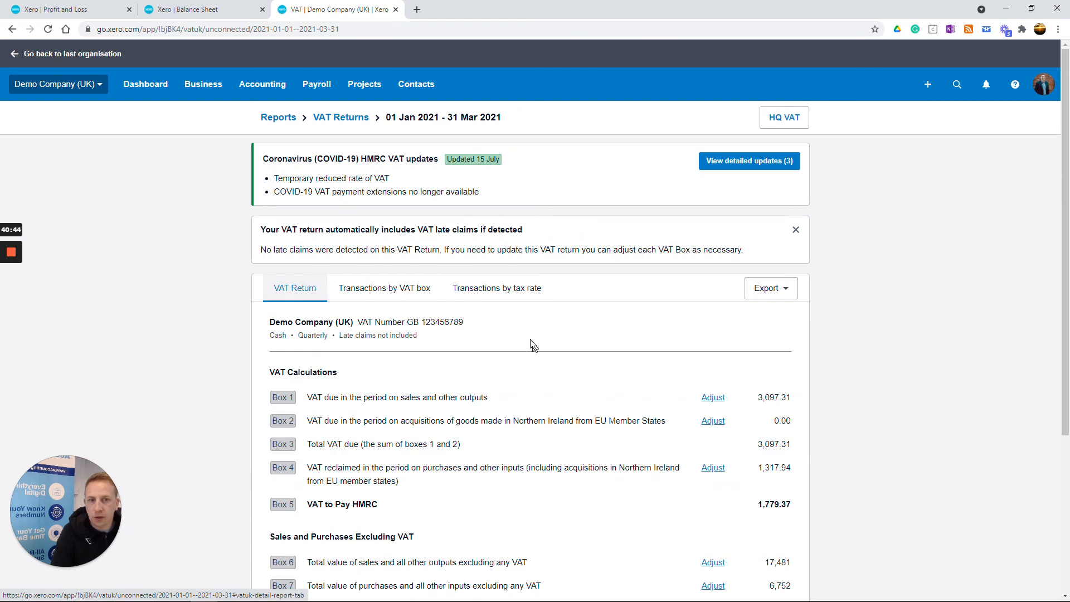
{"action": "scroll", "coordinate": [523, 337], "scroll_direction": "down", "scroll_amount": 2}
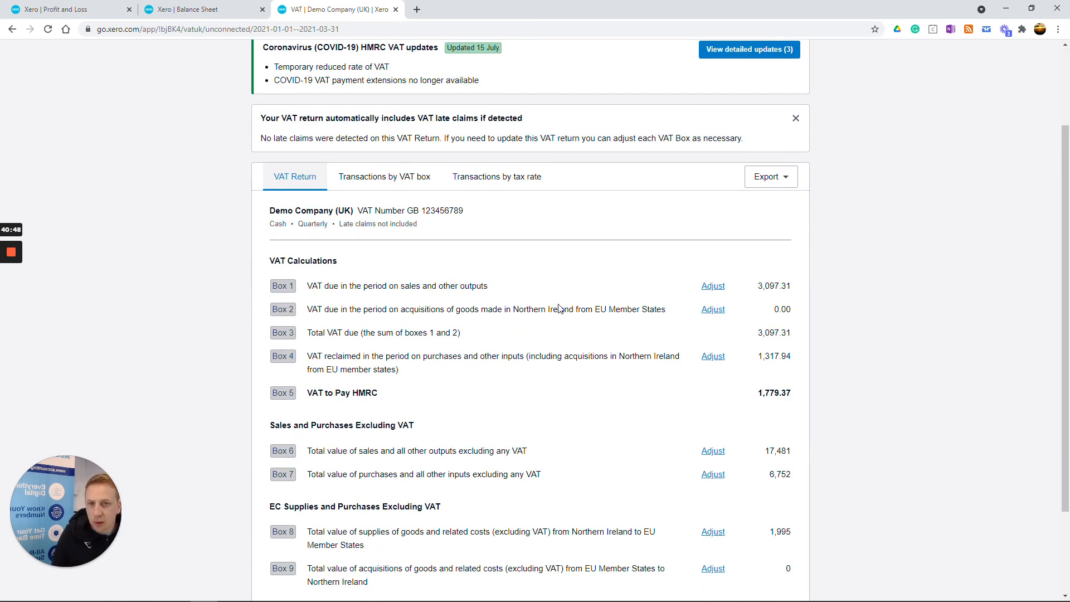
{"action": "scroll", "coordinate": [682, 429], "scroll_direction": "down", "scroll_amount": 1}
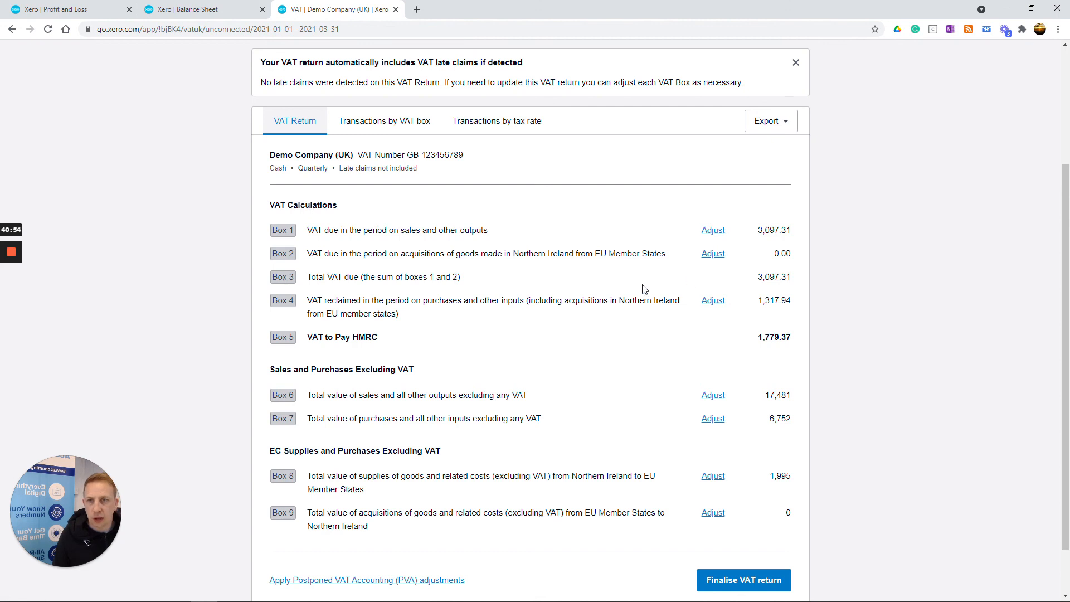
{"action": "scroll", "coordinate": [641, 289], "scroll_direction": "up", "scroll_amount": 3}
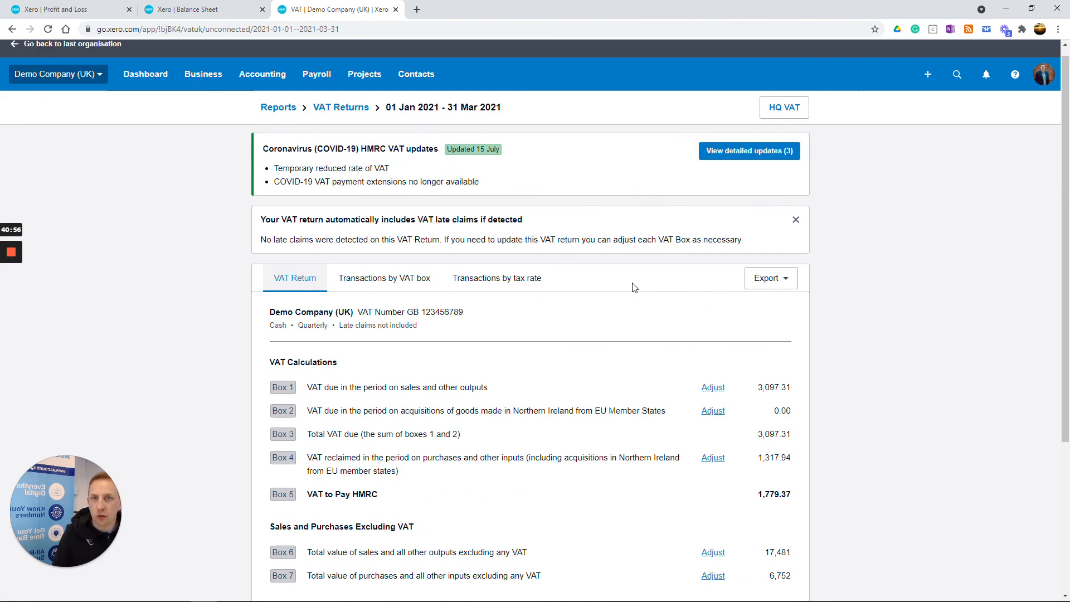
{"action": "left_click", "coordinate": [267, 90]}
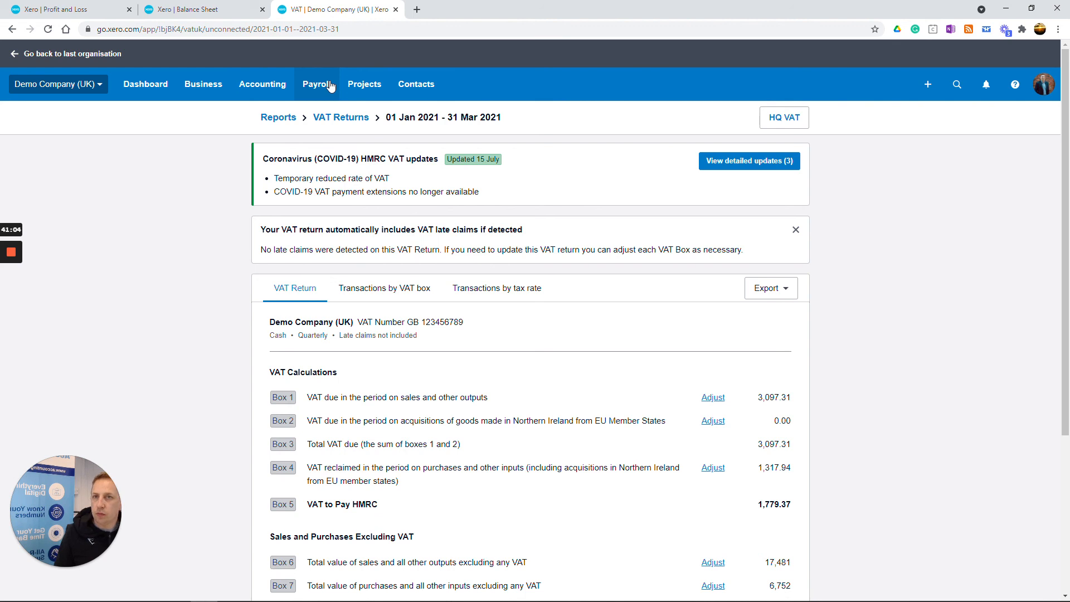
Go to the dashboard, then open the ABC Furniture record from the customer contacts.
{"action": "left_click", "coordinate": [146, 84]}
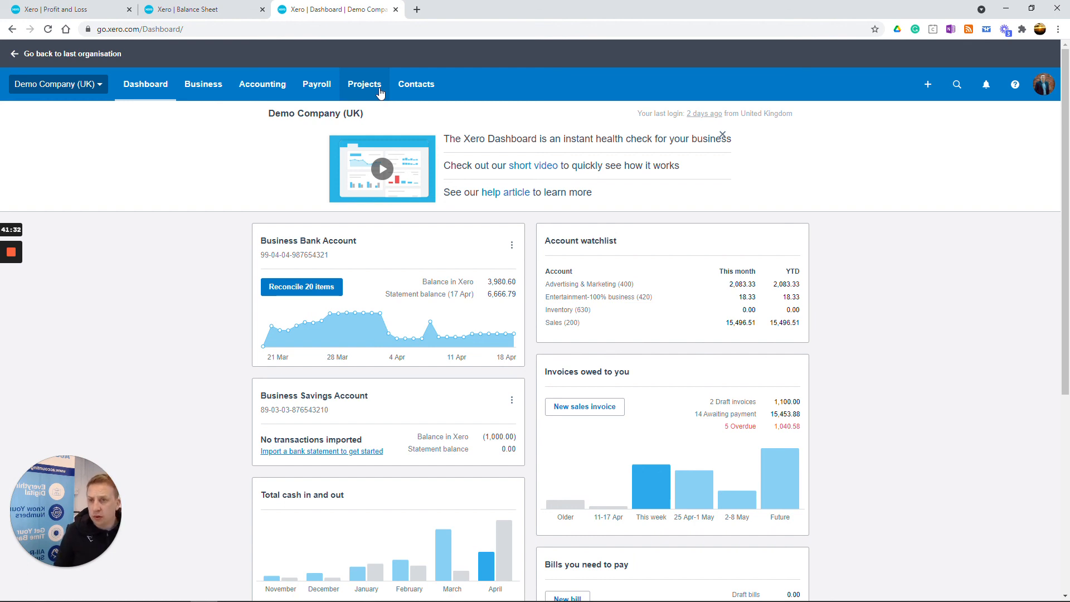
{"action": "left_click", "coordinate": [413, 88]}
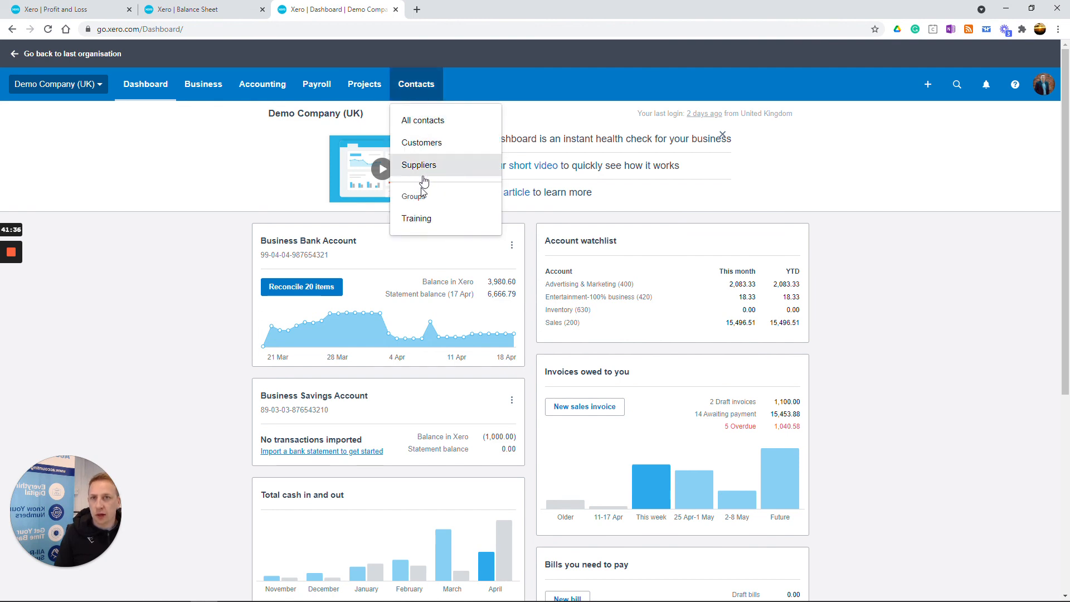
{"action": "left_click", "coordinate": [420, 147]}
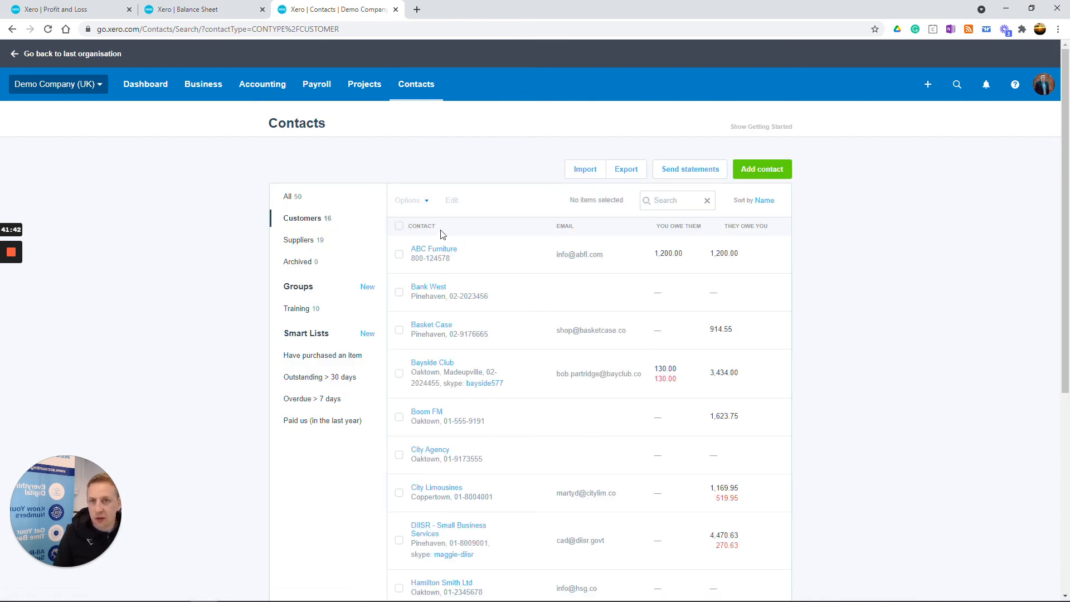
{"action": "left_click", "coordinate": [440, 252]}
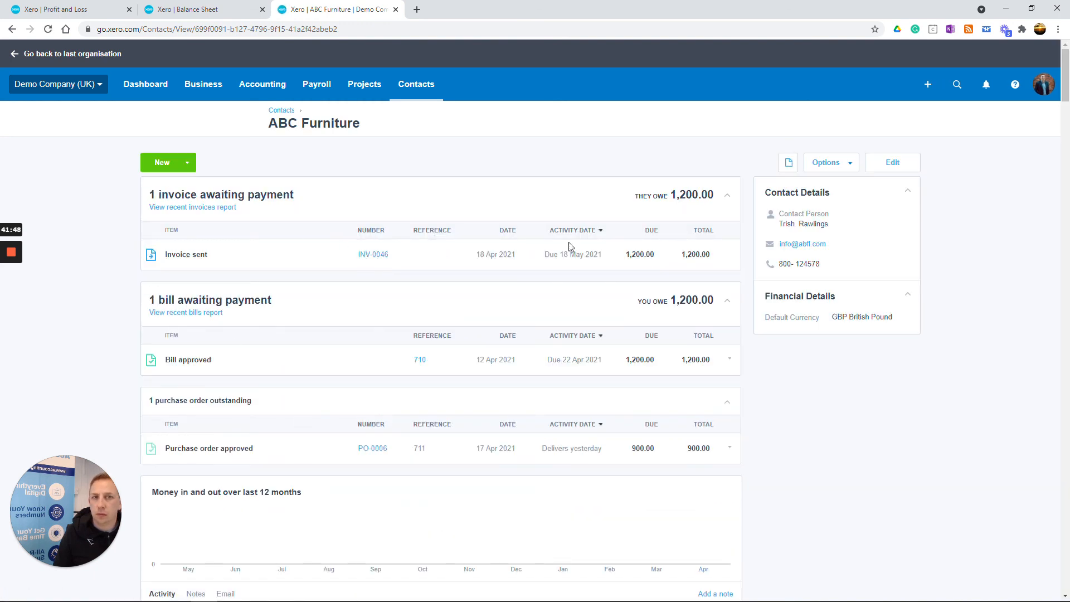
Open ABC Furniture for editing, review its contact information and financial default settings, and leave without saving.
{"action": "left_click", "coordinate": [893, 162]}
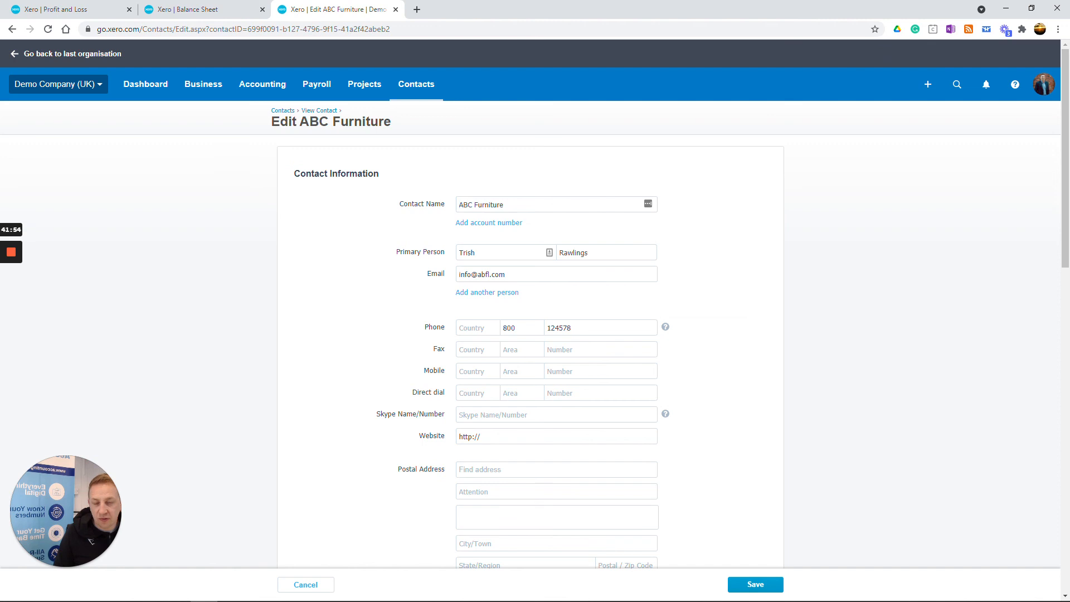
{"action": "scroll", "coordinate": [459, 430], "scroll_direction": "down", "scroll_amount": 8}
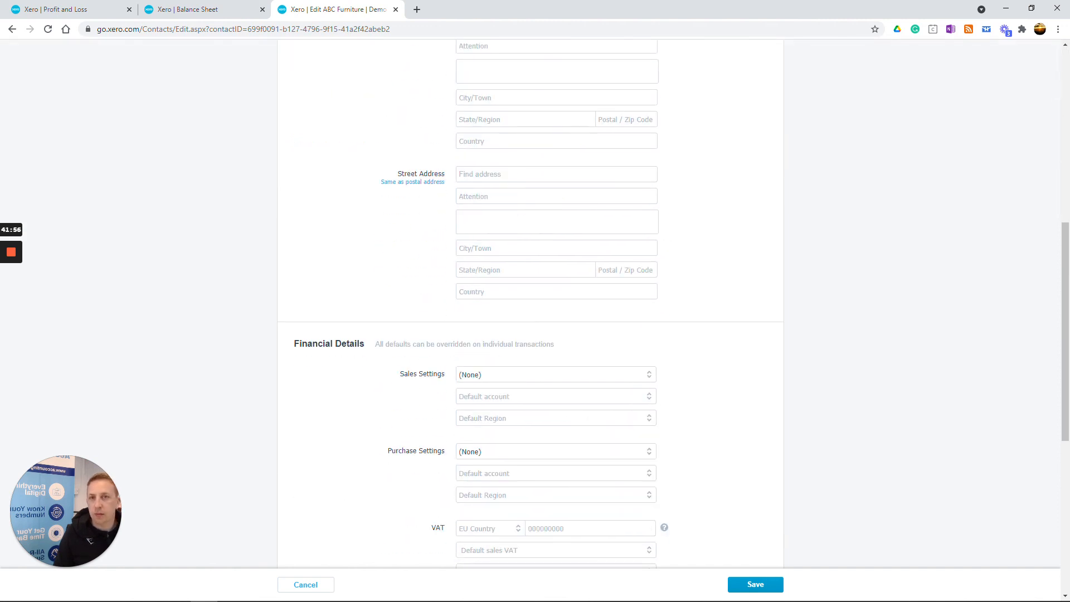
{"action": "left_click", "coordinate": [320, 585]}
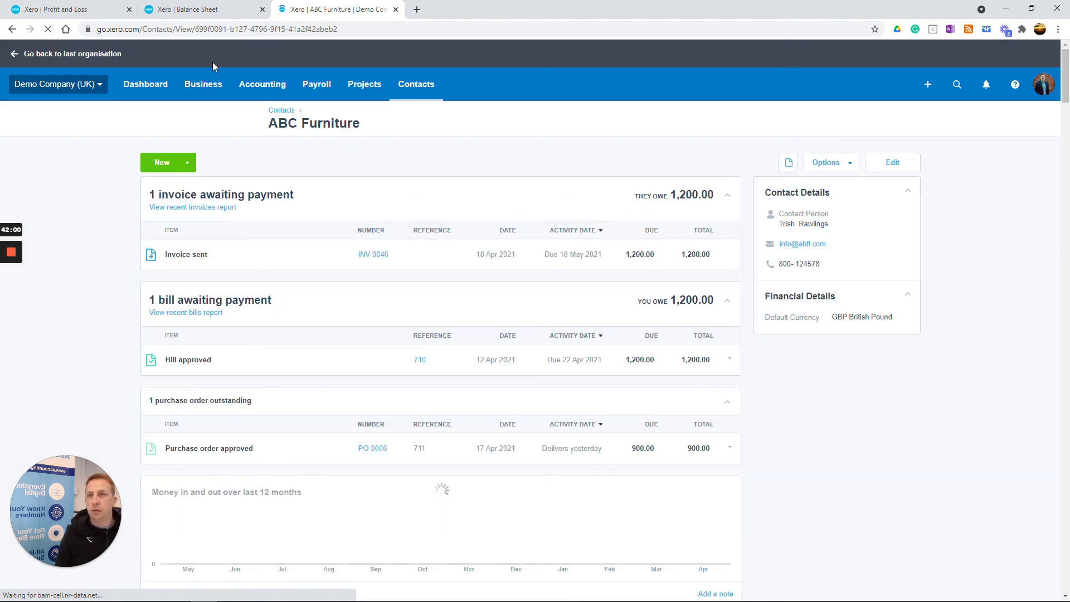
Return to the dashboard and view the create-new options and the Xero search feature.
{"action": "left_click", "coordinate": [149, 92]}
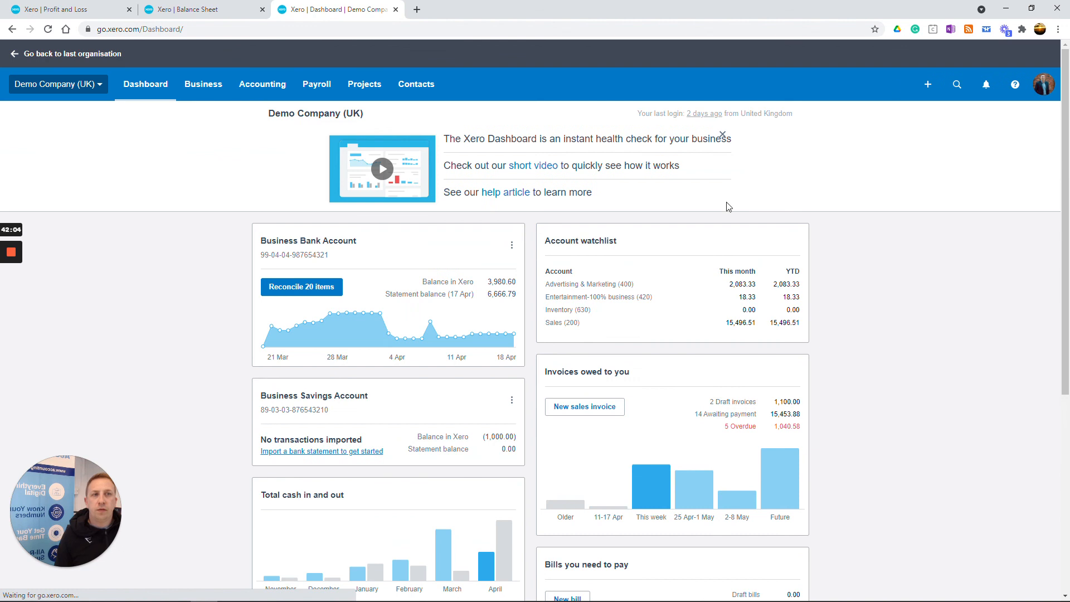
{"action": "left_click", "coordinate": [927, 85]}
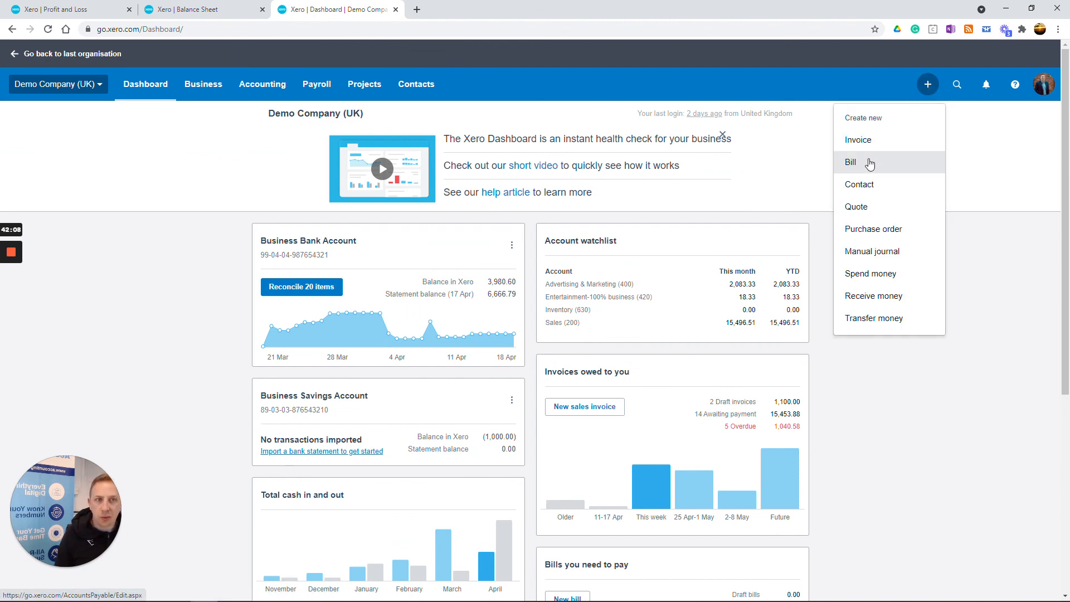
{"action": "left_click", "coordinate": [956, 86]}
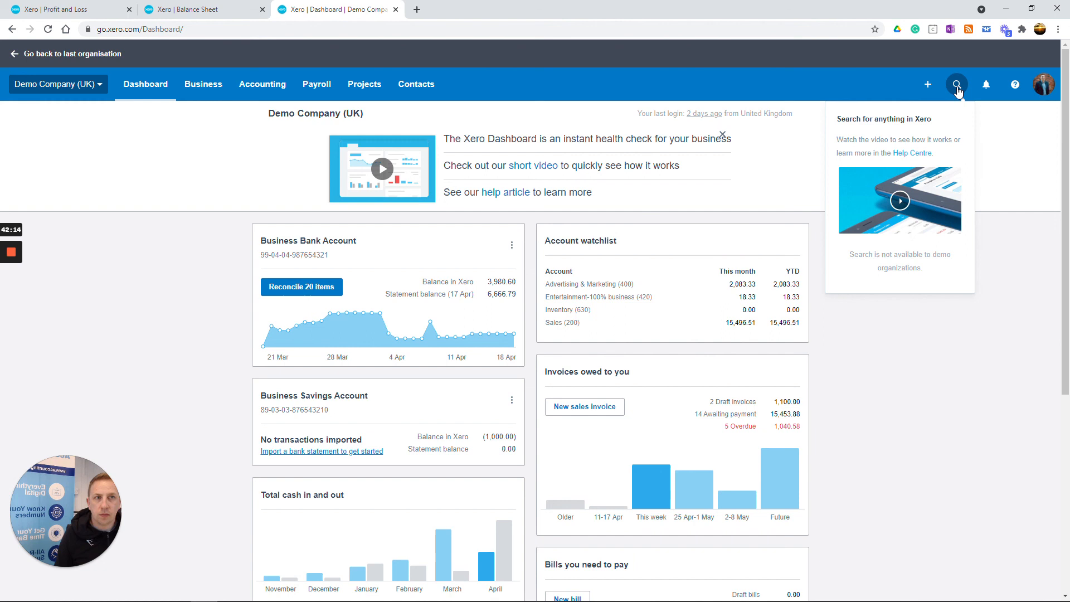
{"action": "left_click", "coordinate": [372, 65]}
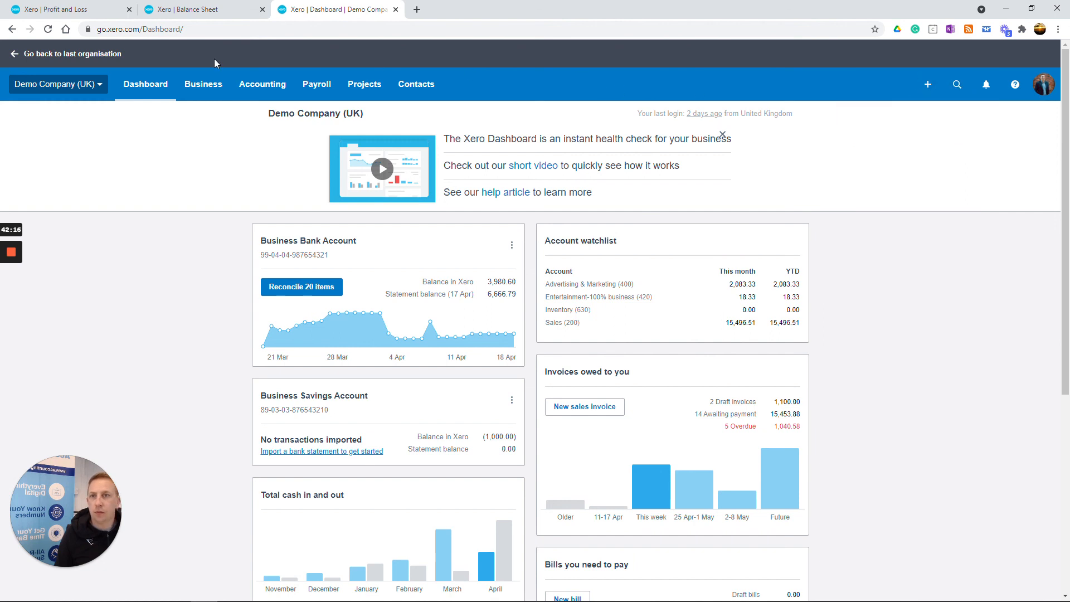
View the Demo Company (UK) Files inbox and its folders, and return to the dashboard.
{"action": "left_click", "coordinate": [99, 85]}
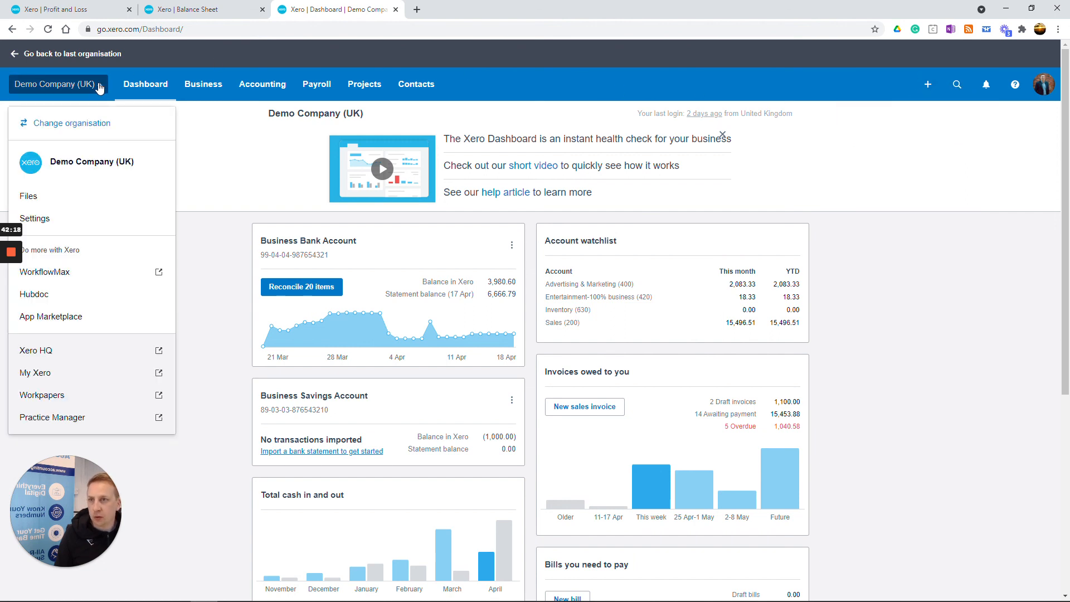
{"action": "left_click", "coordinate": [35, 205]}
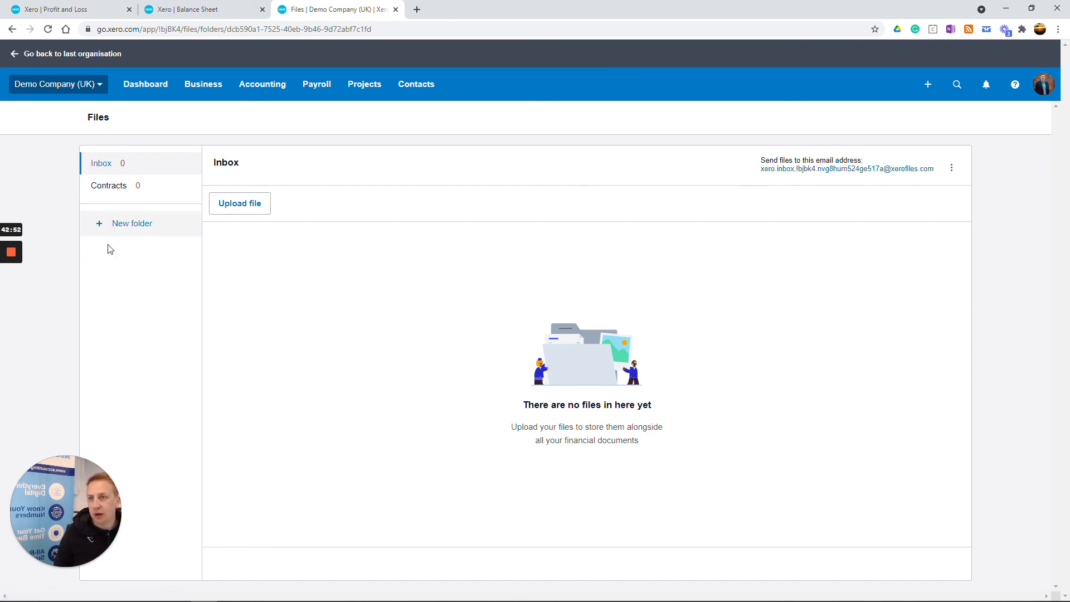
{"action": "left_click", "coordinate": [145, 84]}
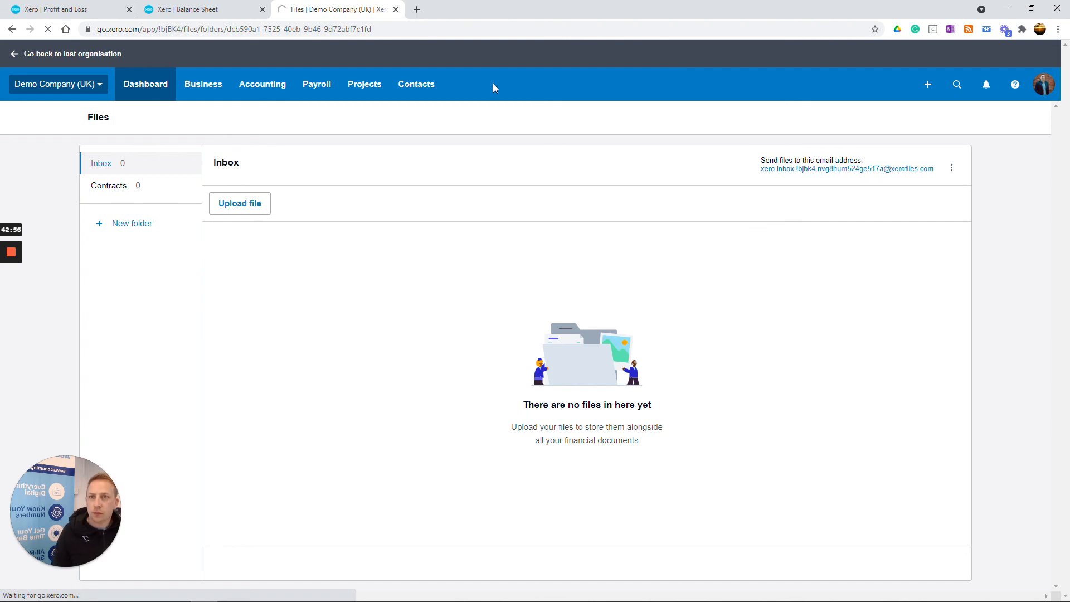